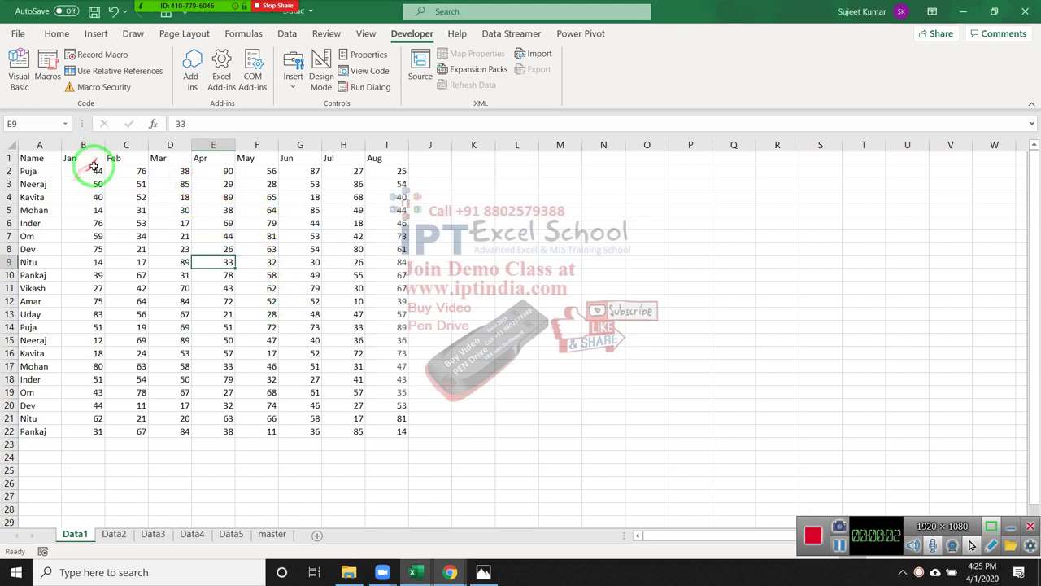
Select the monthly marks B2:I22 on Data1 and bring up the Home ribbon commands.
mouse_move(91, 170)
mouse_down()
mouse_move(403, 428)
mouse_move(384, 426)
mouse_up()
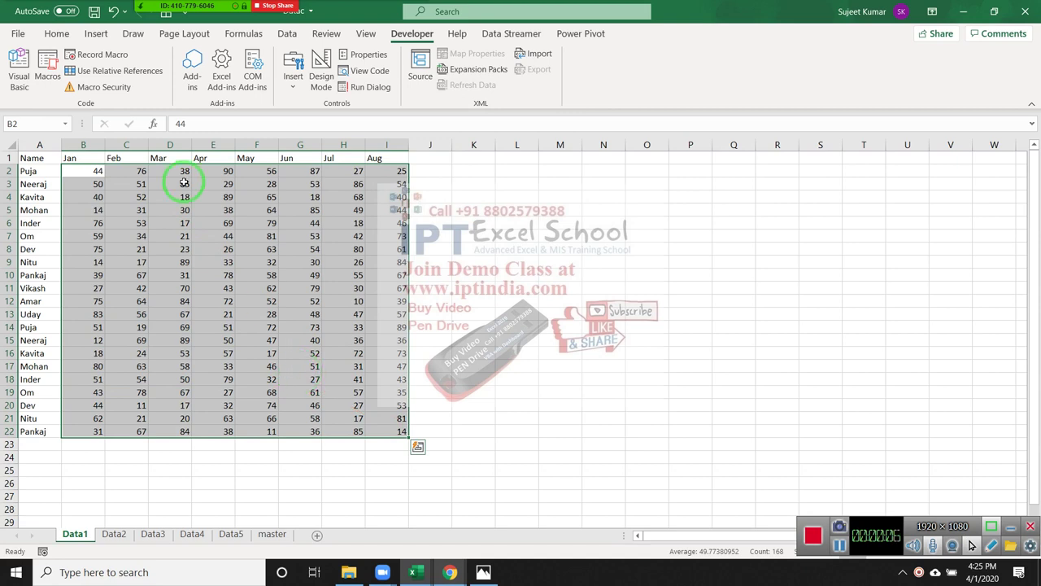
click(52, 34)
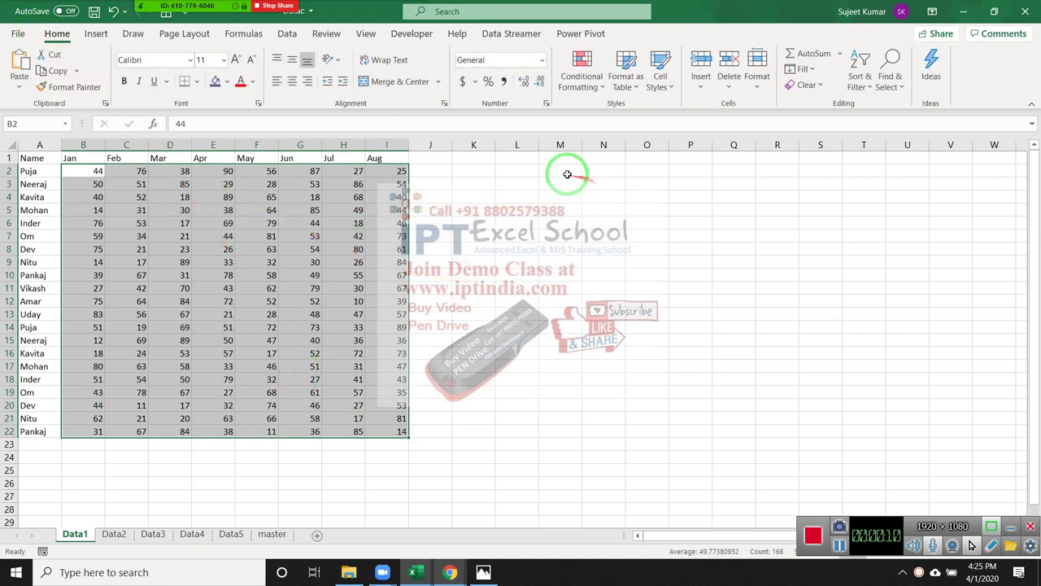
scroll(496, 199, up, 3)
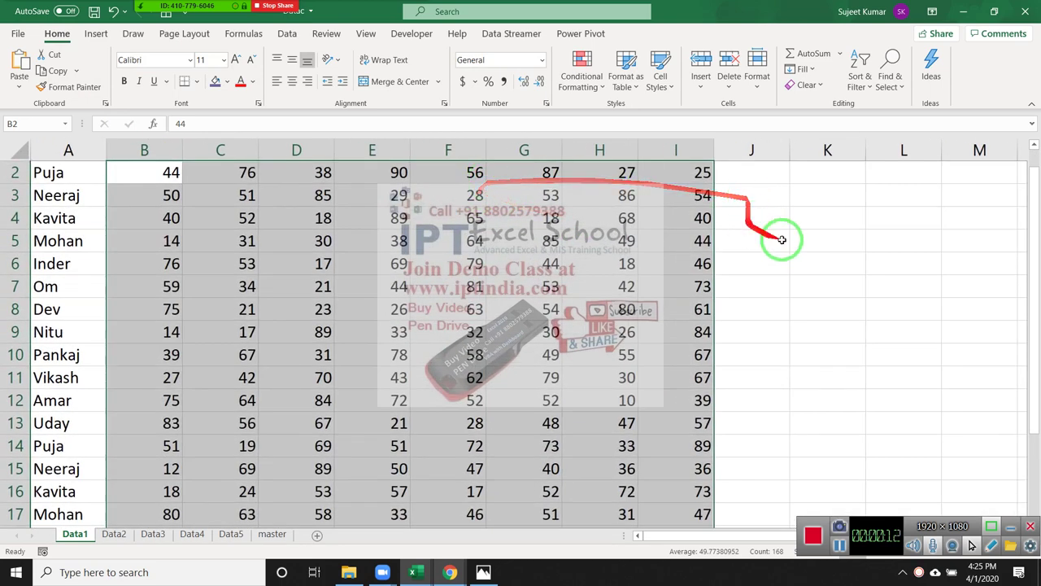
scroll(789, 212, up, 1)
Add the Chq heading in J1, test the leading-zero entries 000 and '000123 in J2, then clear them.
scroll(777, 188, up, 1)
click(774, 179)
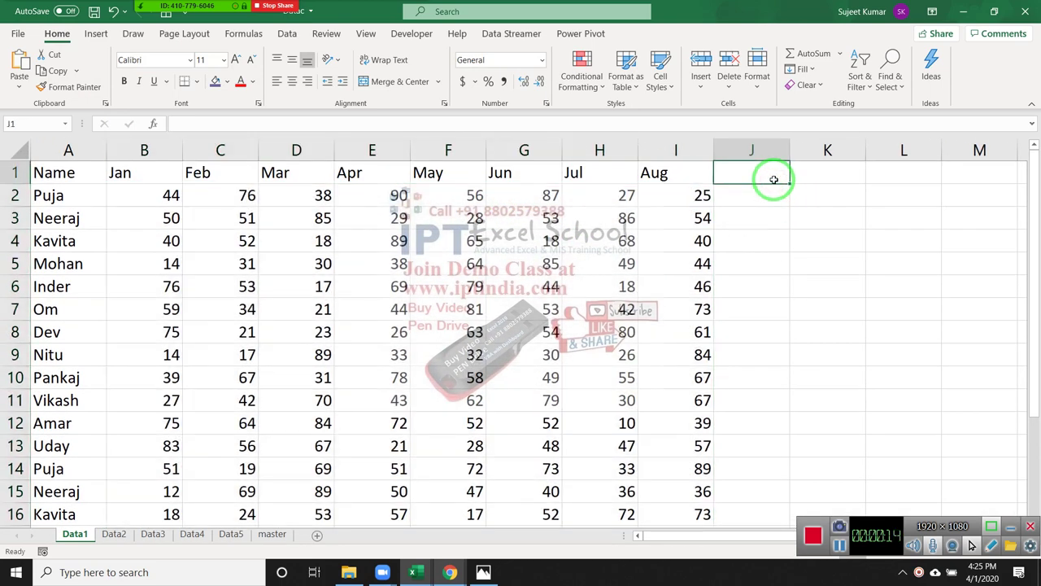
text(Chq)
key(Return)
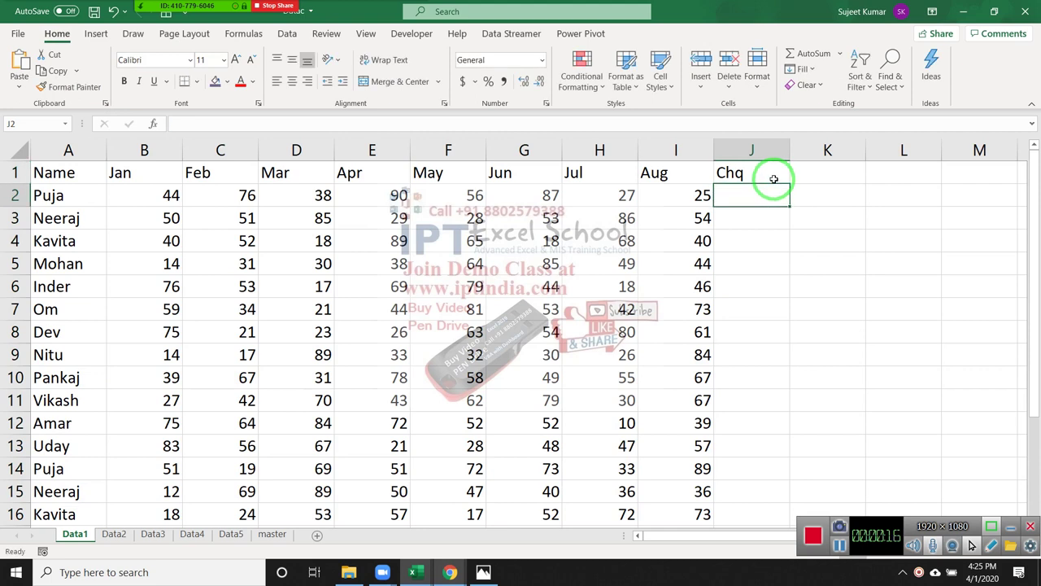
text(0001)
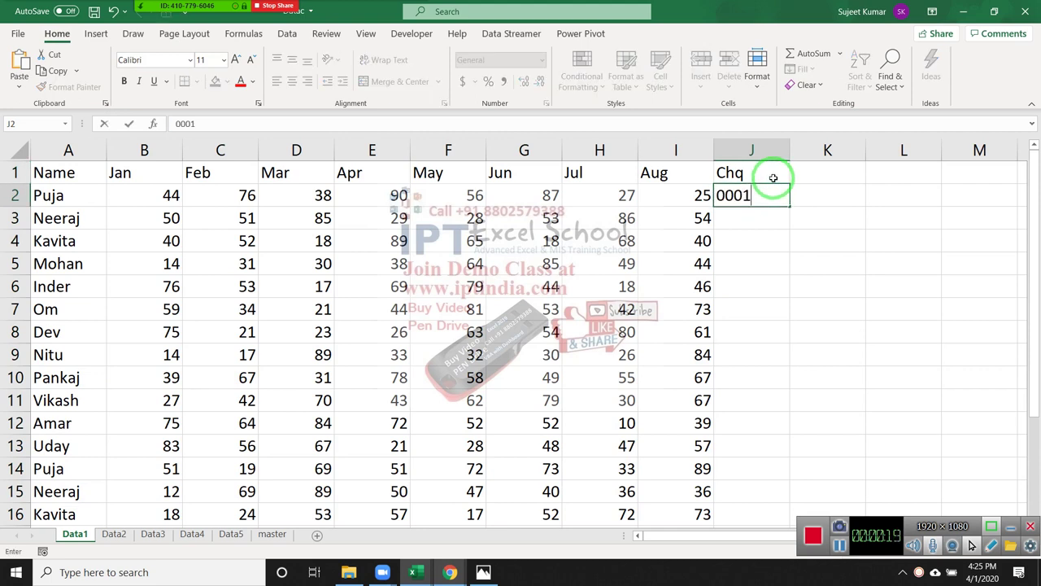
key(Escape)
key(Return)
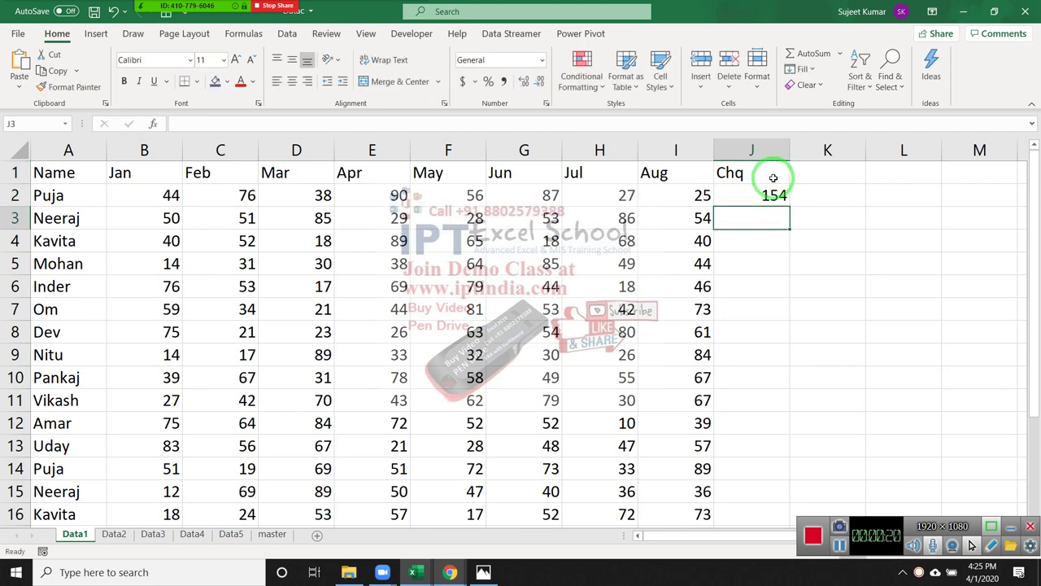
key(Up)
key(Delete)
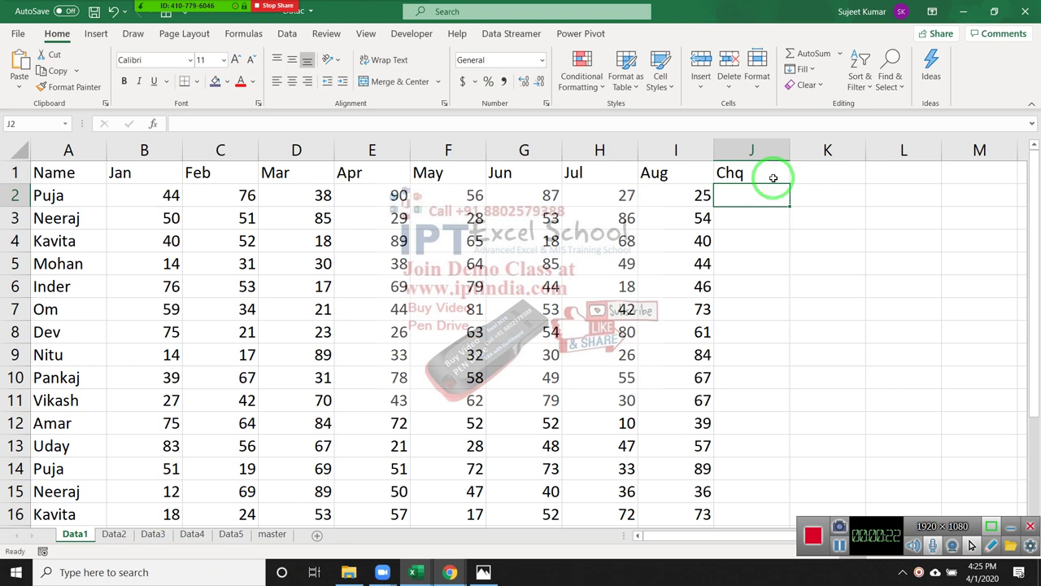
text('000)
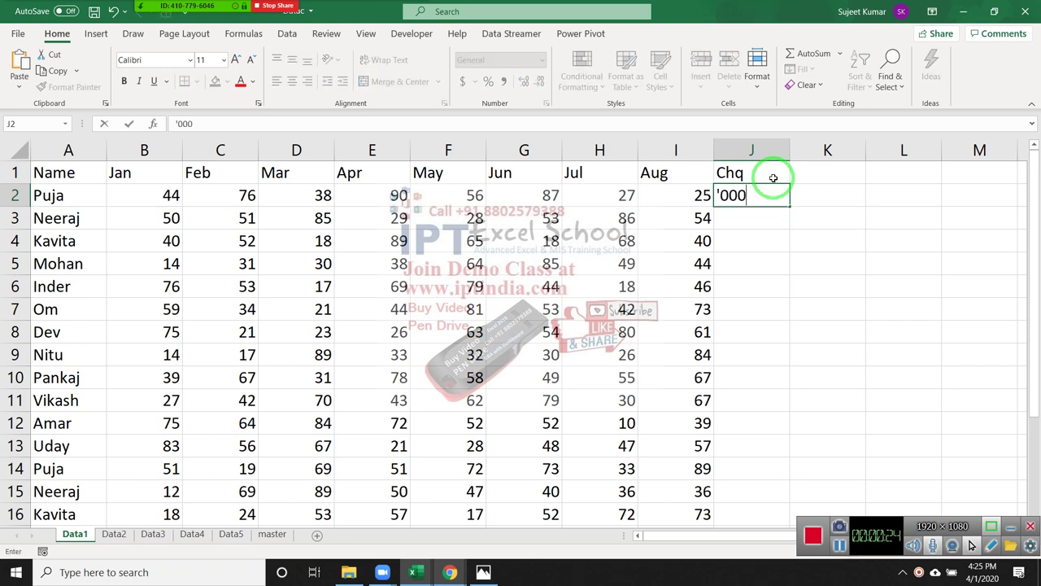
text(123)
key(Return)
key(Up)
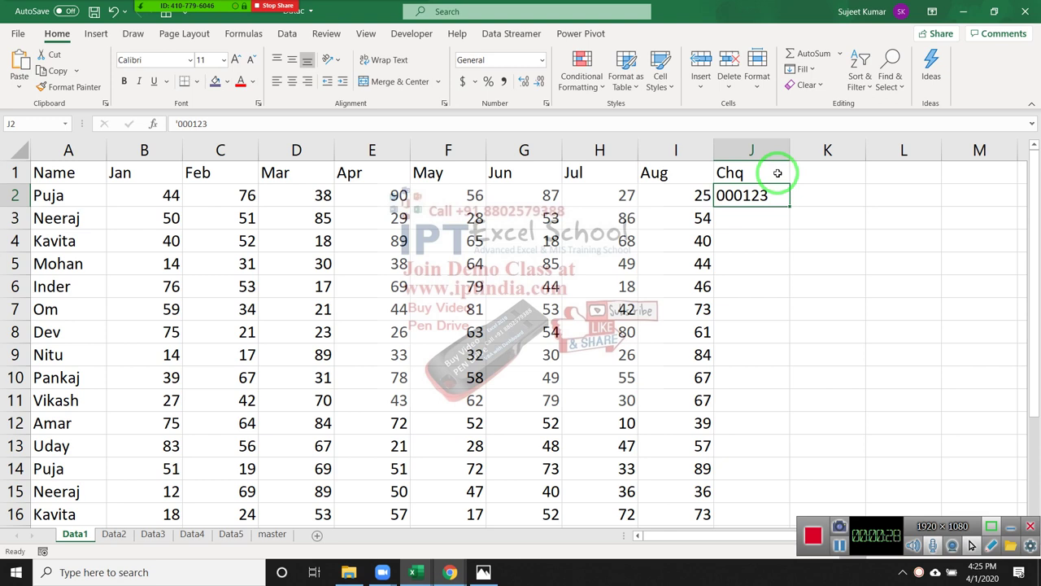
key(Delete)
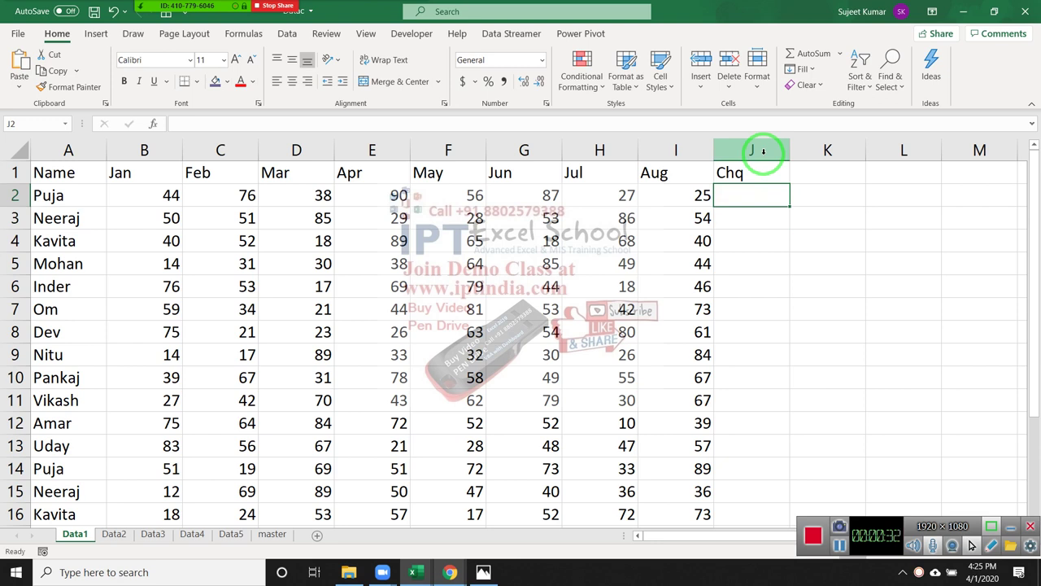
Enter the cheque numbers 2656, 3232, 15423 and 65212 in J2:J5.
text(2656)
key(Return)
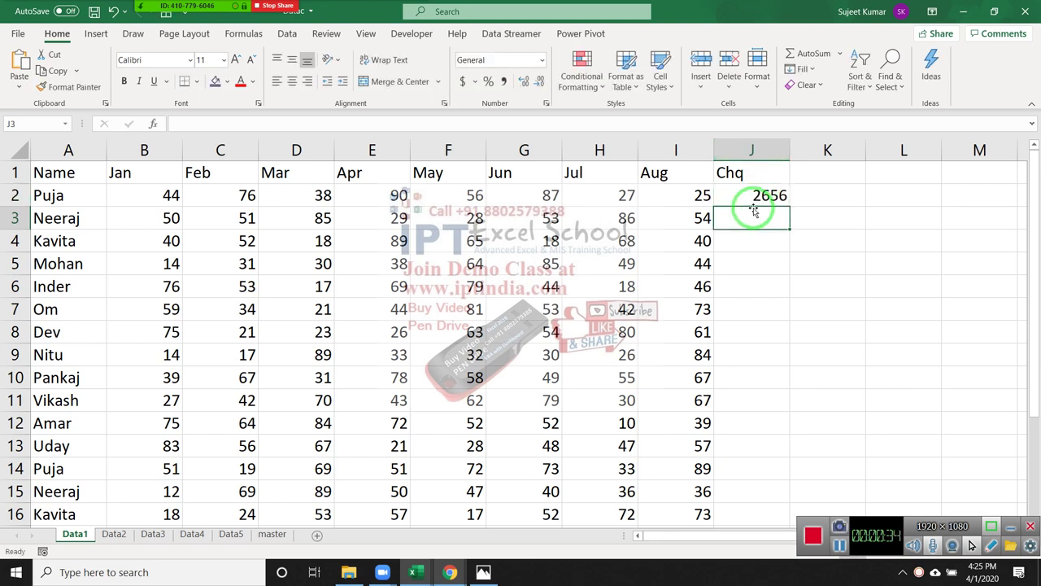
text(3232)
key(Return)
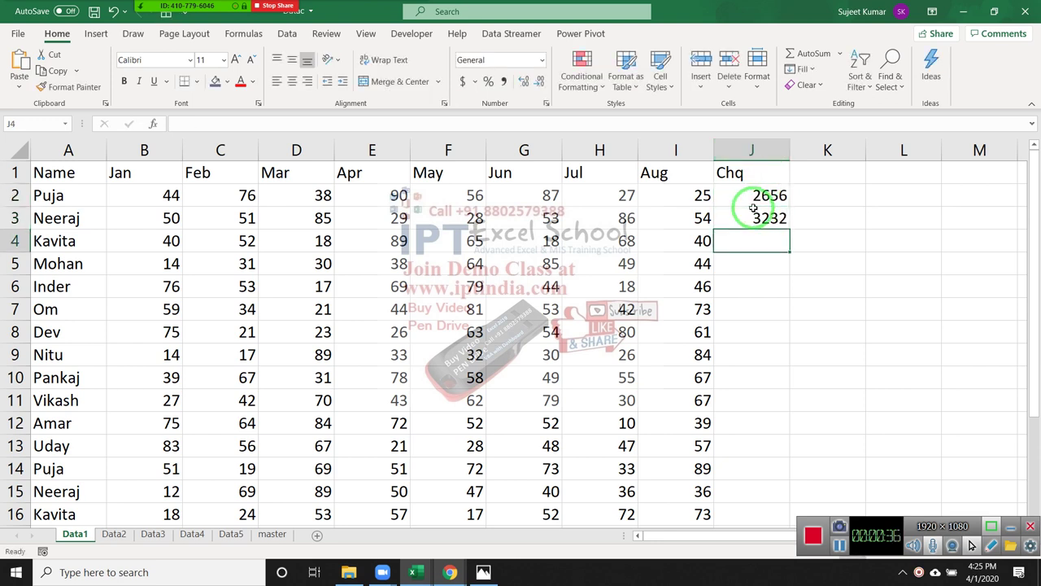
text(15423)
key(Return)
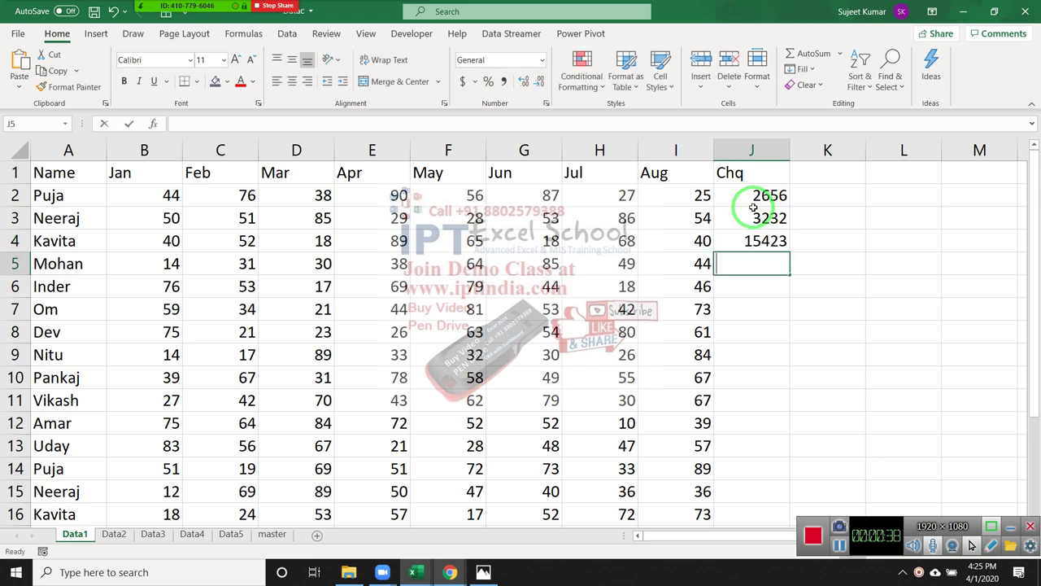
text(65212)
key(Return)
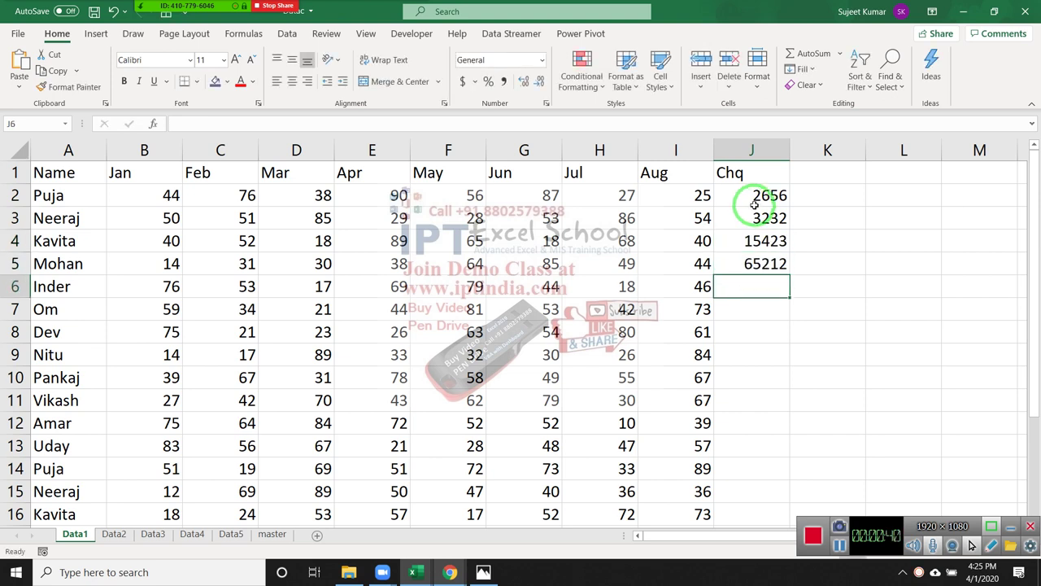
Apply the custom format 000000 to J2:J5 so the Chq values show as 002656 through 065212.
drag(752, 195, 757, 259)
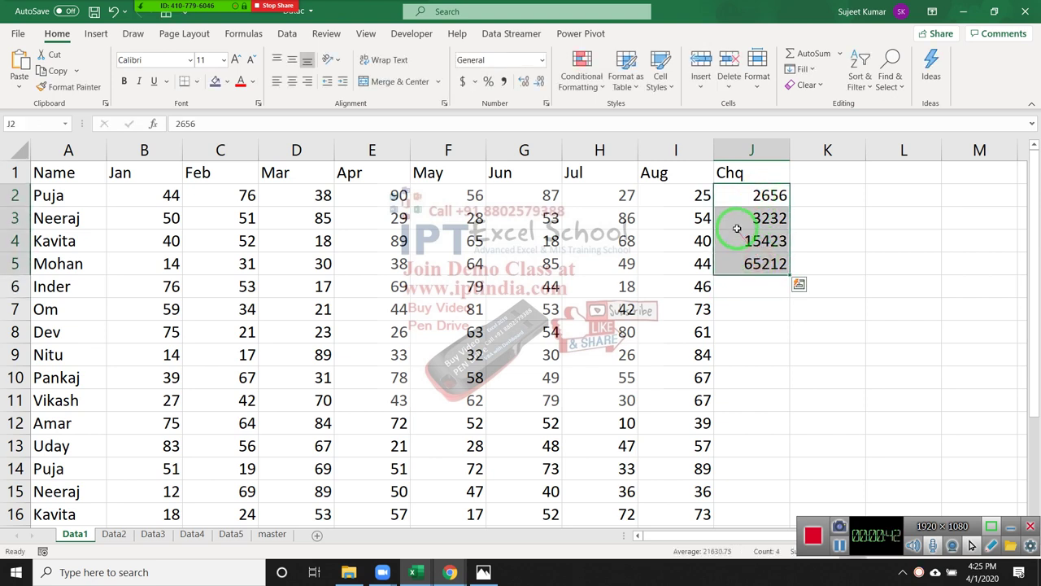
right_click(742, 227)
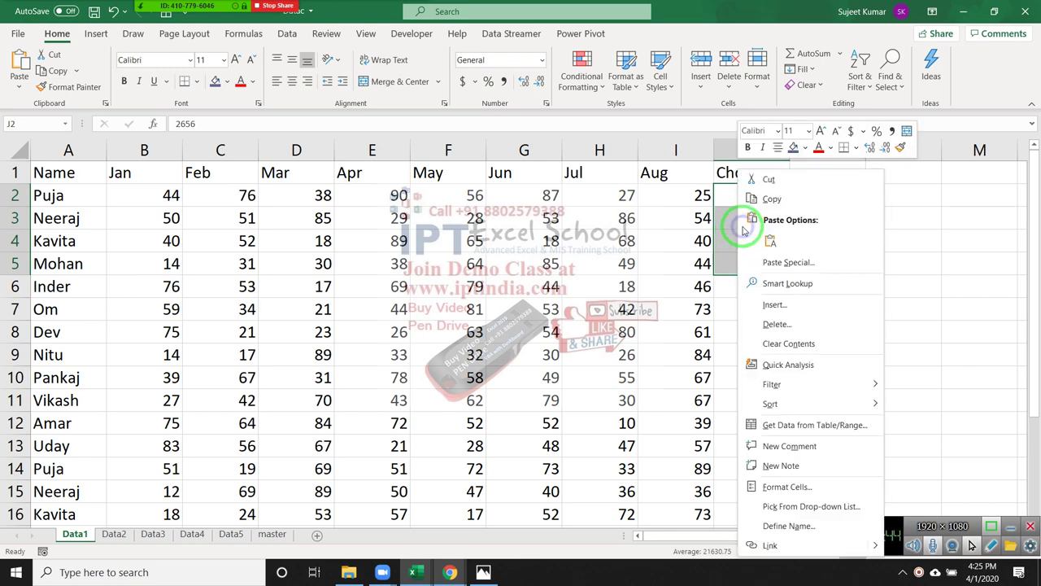
click(818, 487)
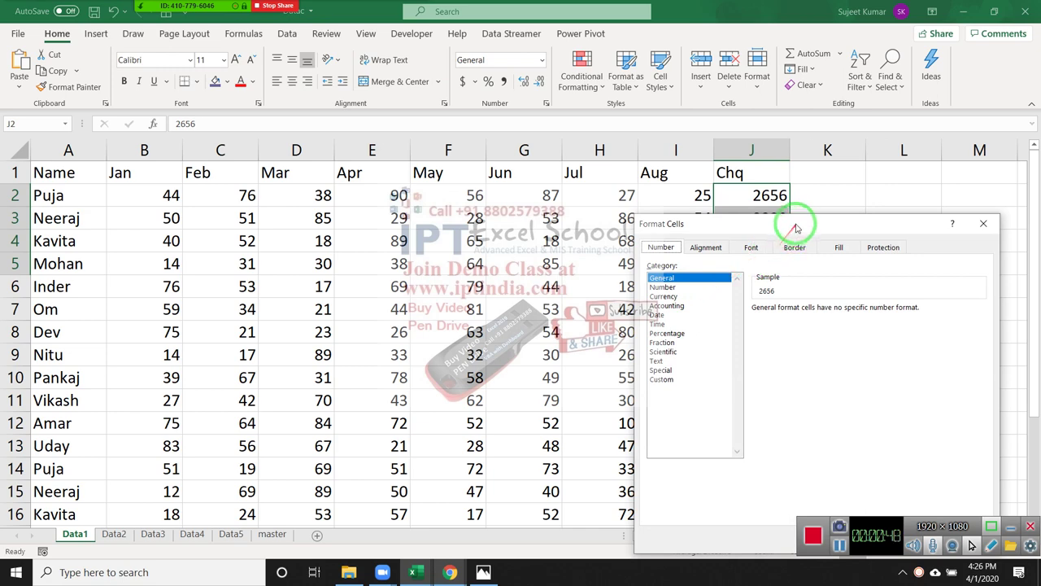
drag(795, 223, 502, 174)
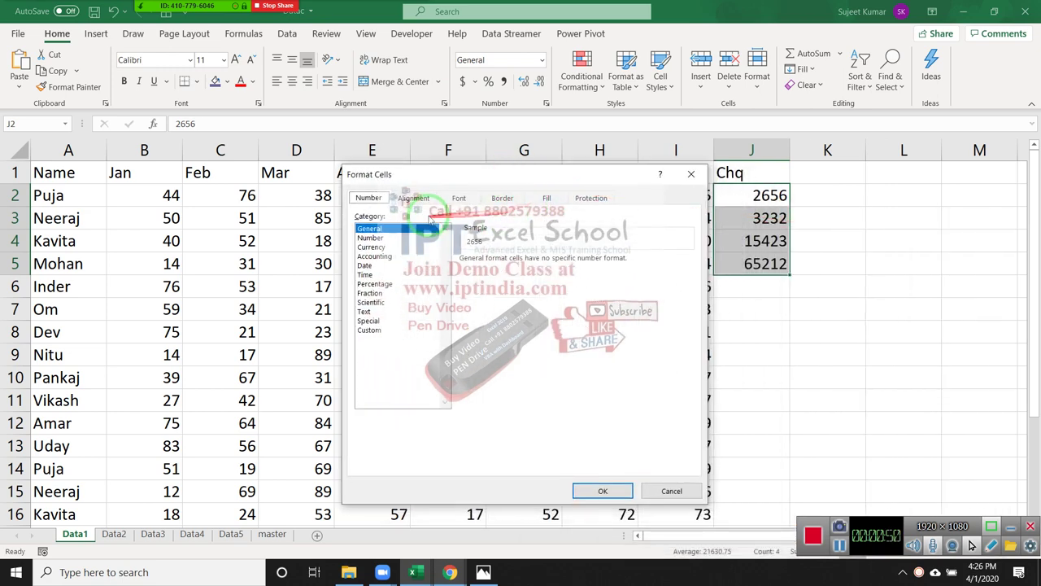
click(368, 329)
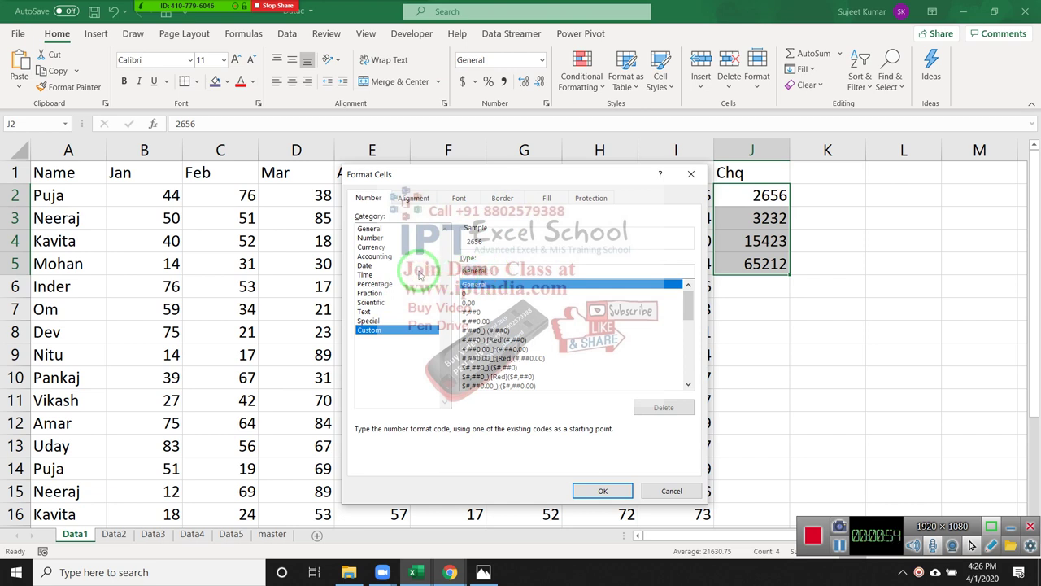
text(000000)
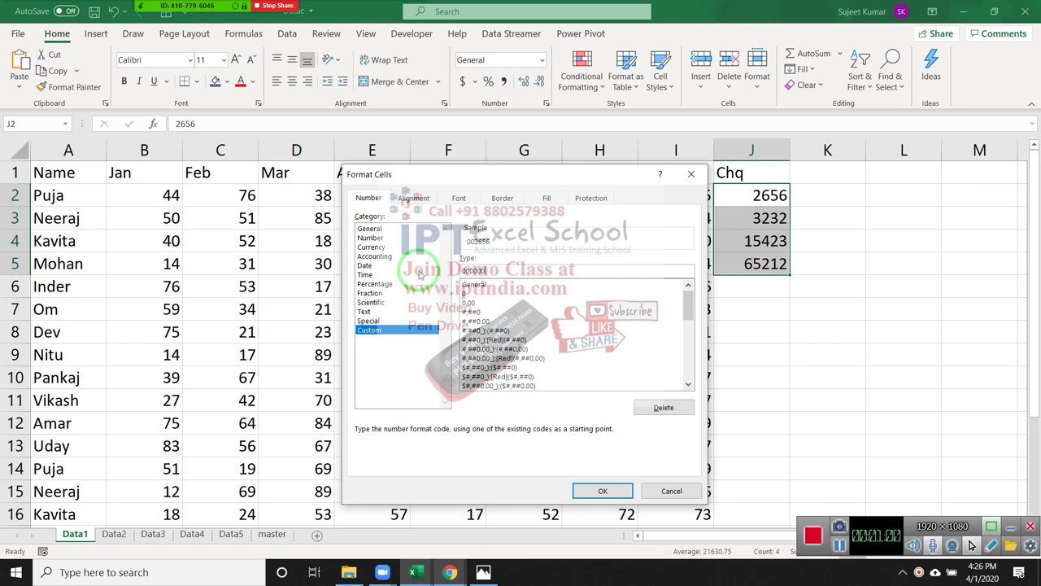
key(Return)
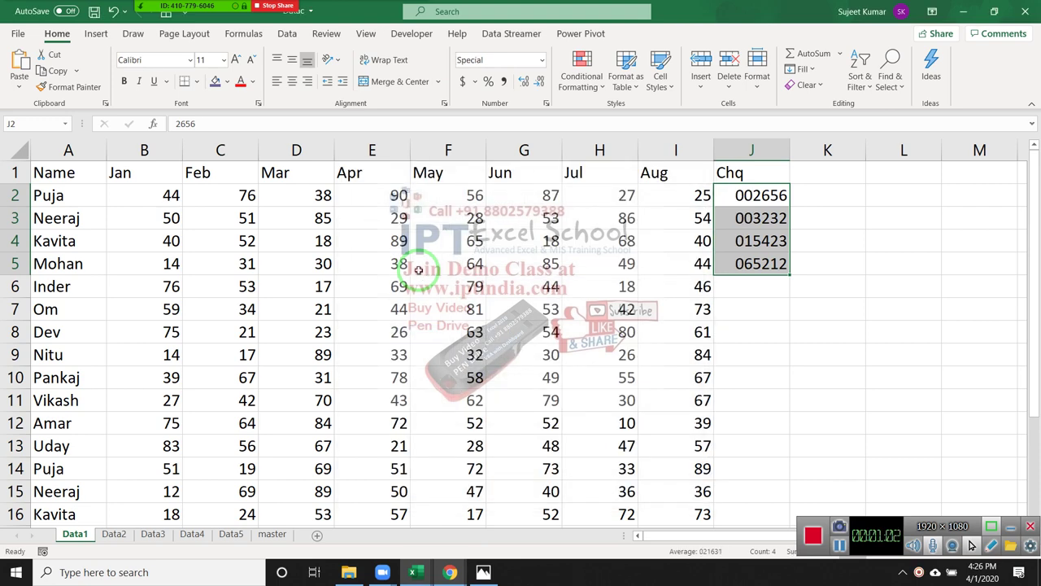
Retype 003232 in J3 and enter '003232 as text in M3 for comparison.
drag(736, 263, 736, 197)
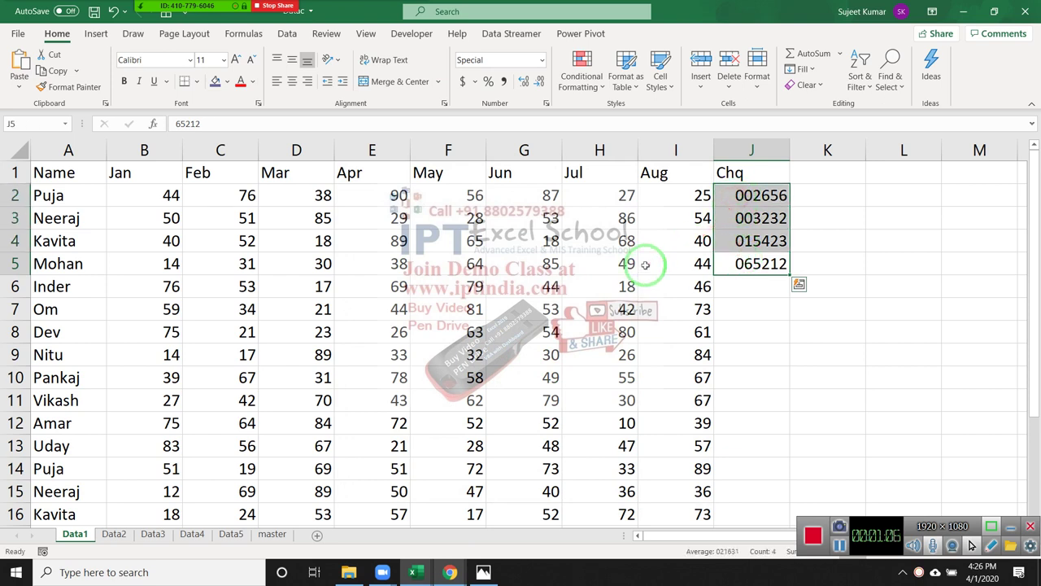
click(747, 218)
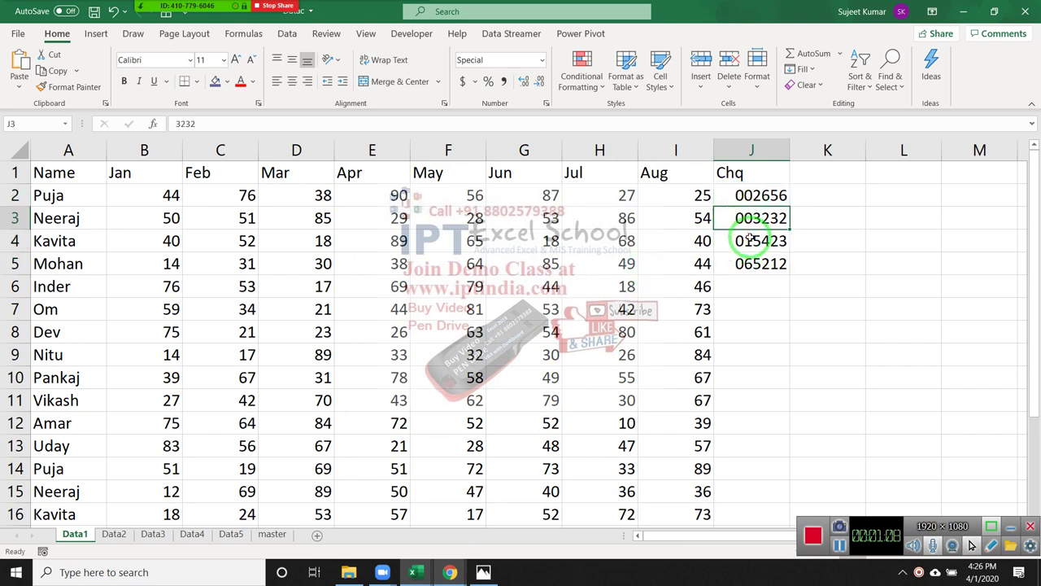
text(00)
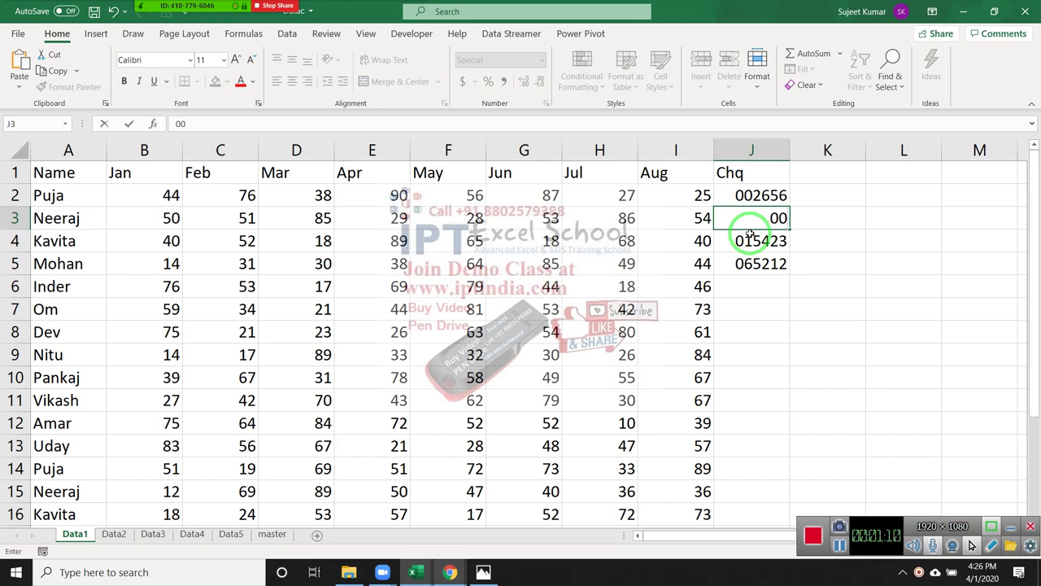
text(3232)
key(Right)
key(Right)
key(Right)
key(Right)
key(Right)
key(Right)
key(Right)
key(Right)
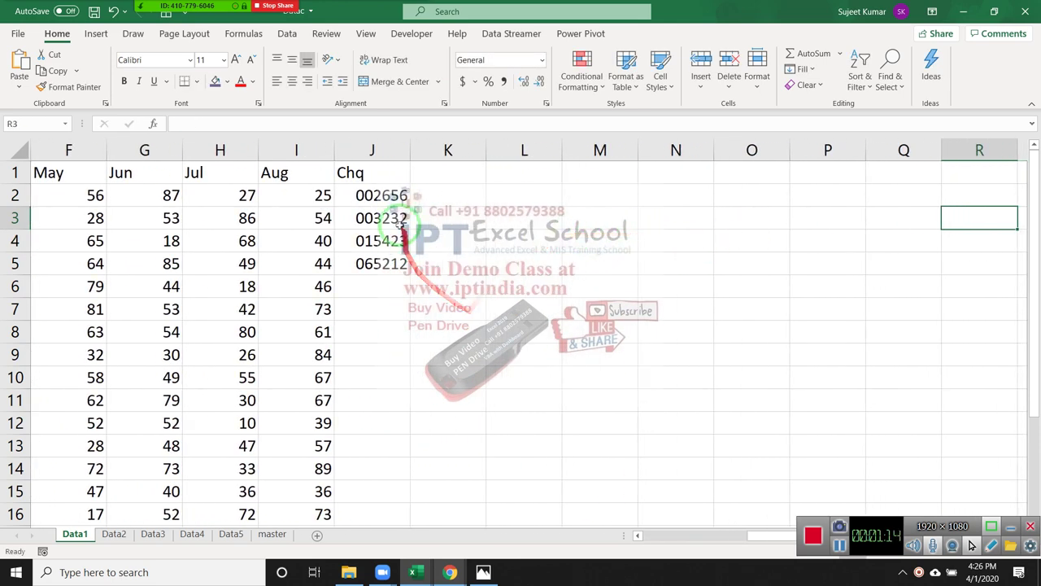
click(400, 225)
click(585, 224)
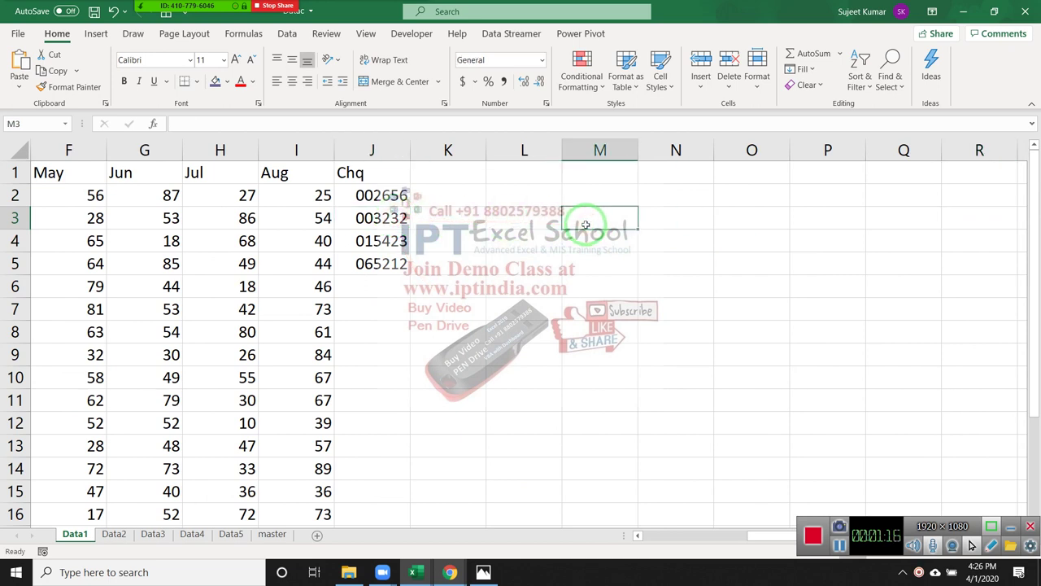
text('003232)
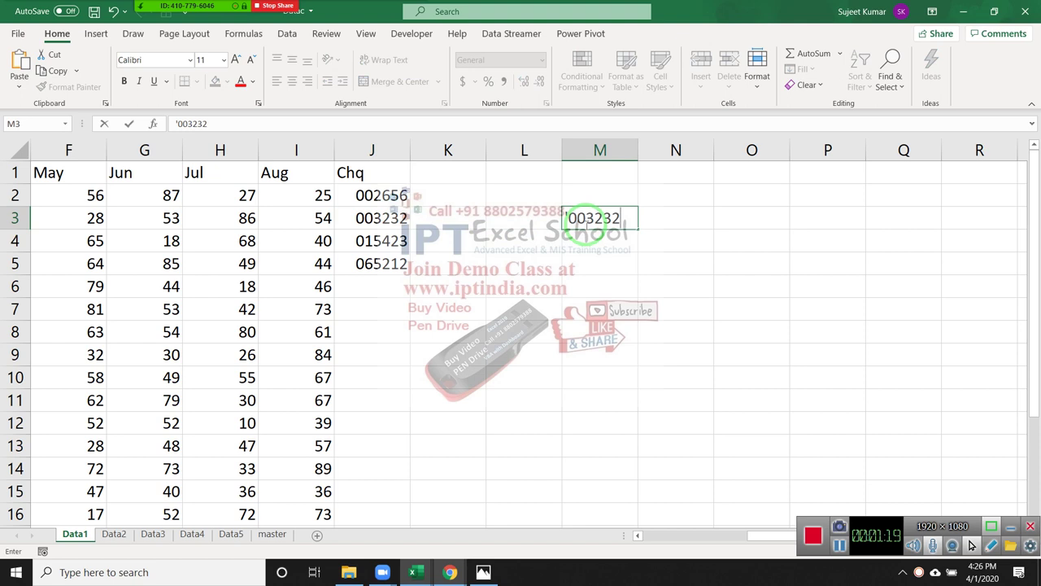
key(Return)
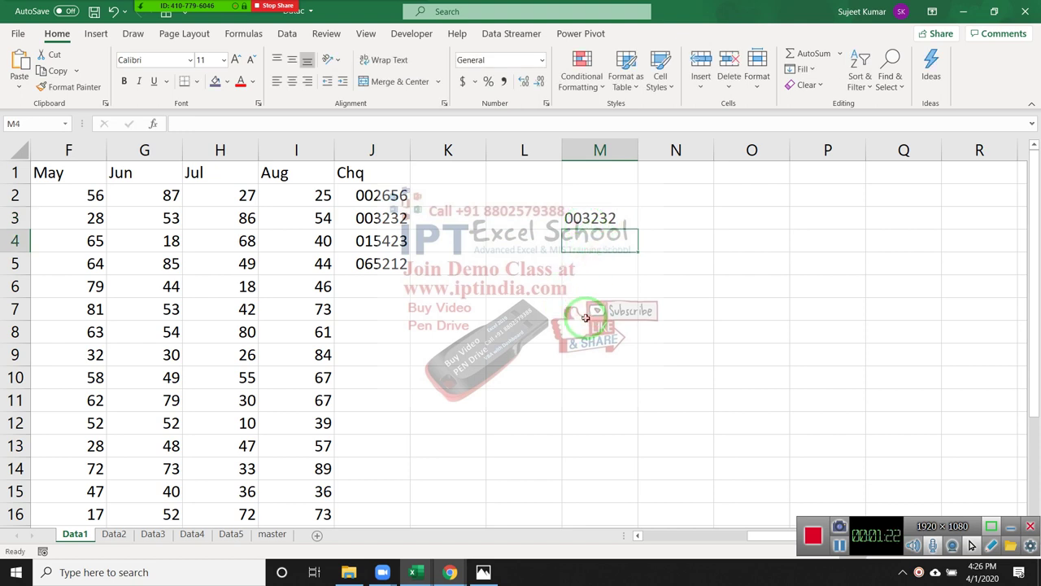
click(382, 226)
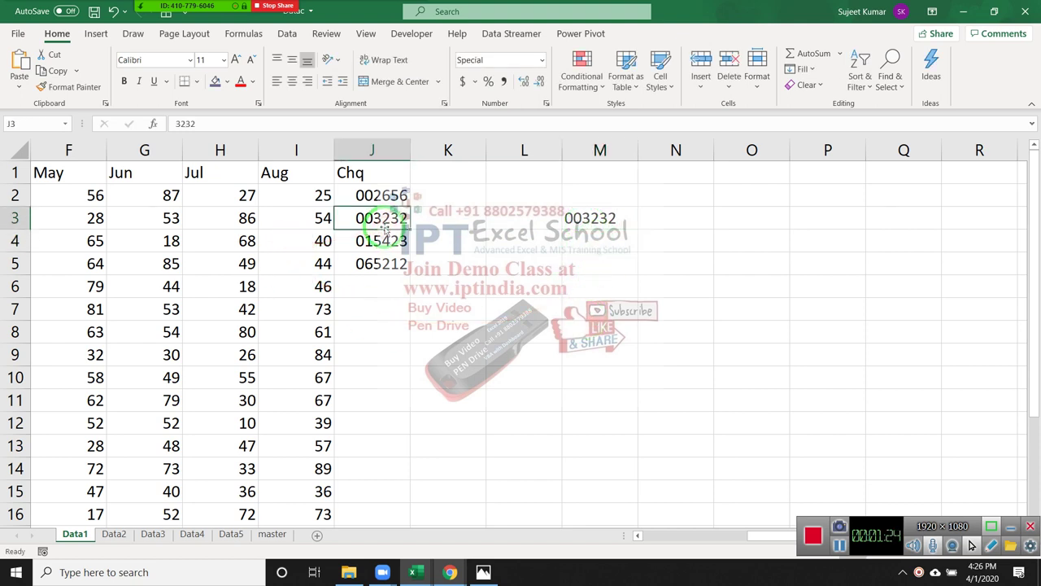
click(570, 221)
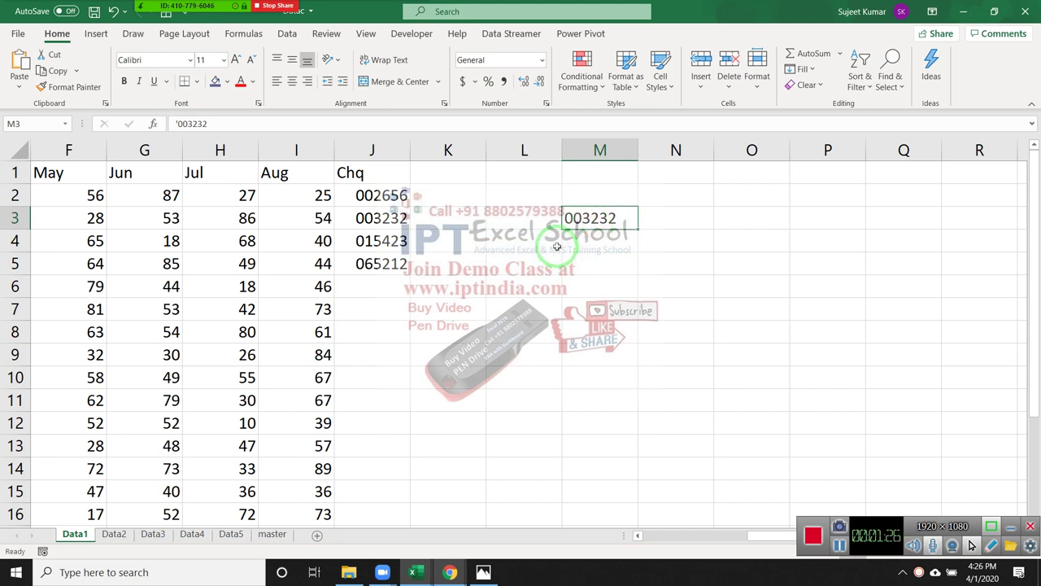
Enter =J3=M3 in L4, which returns FALSE, then reselect the Chq values J2:J5.
click(525, 242)
text(=)
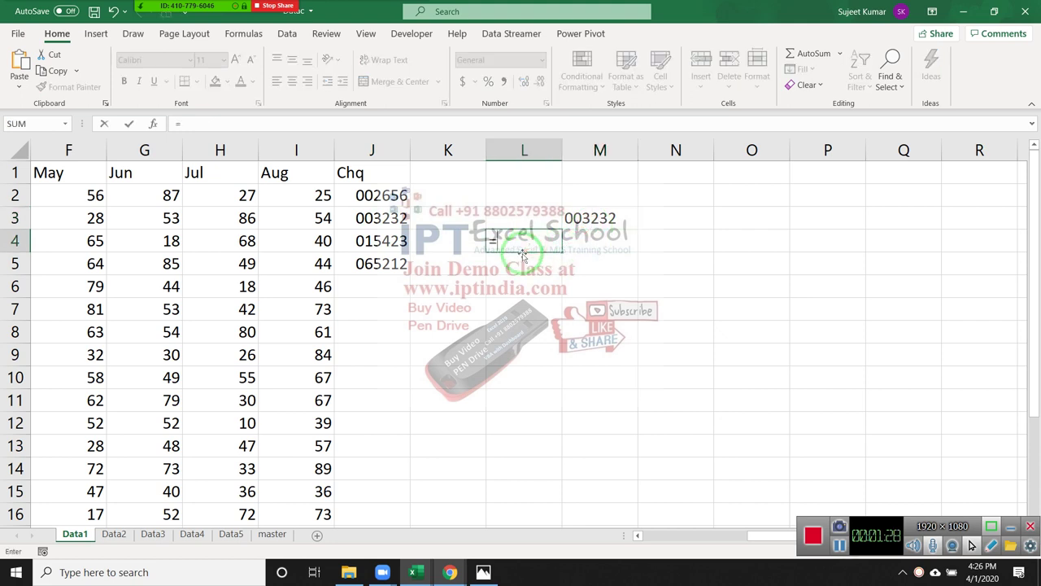
click(388, 217)
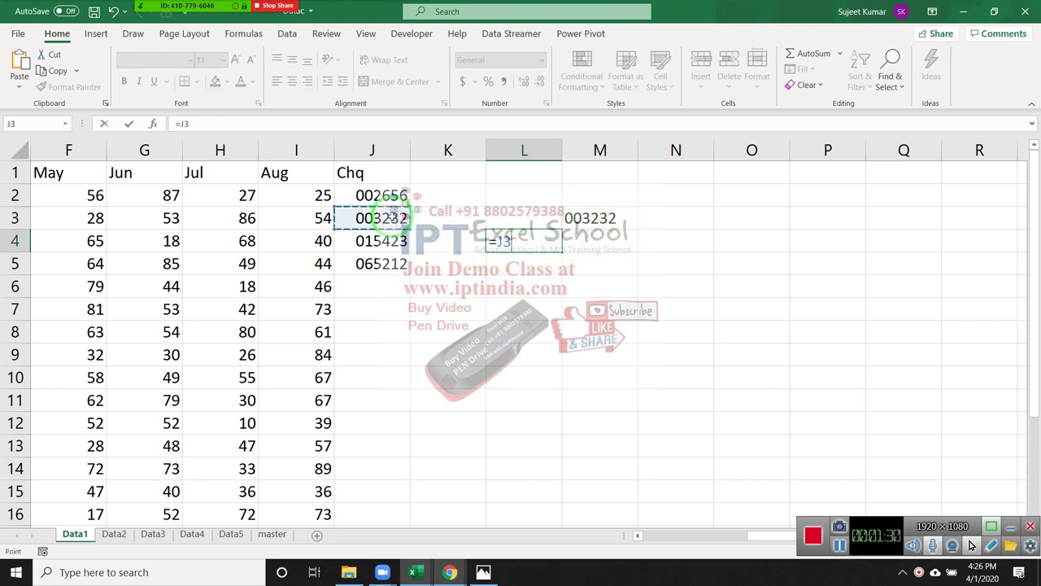
text(=)
click(616, 216)
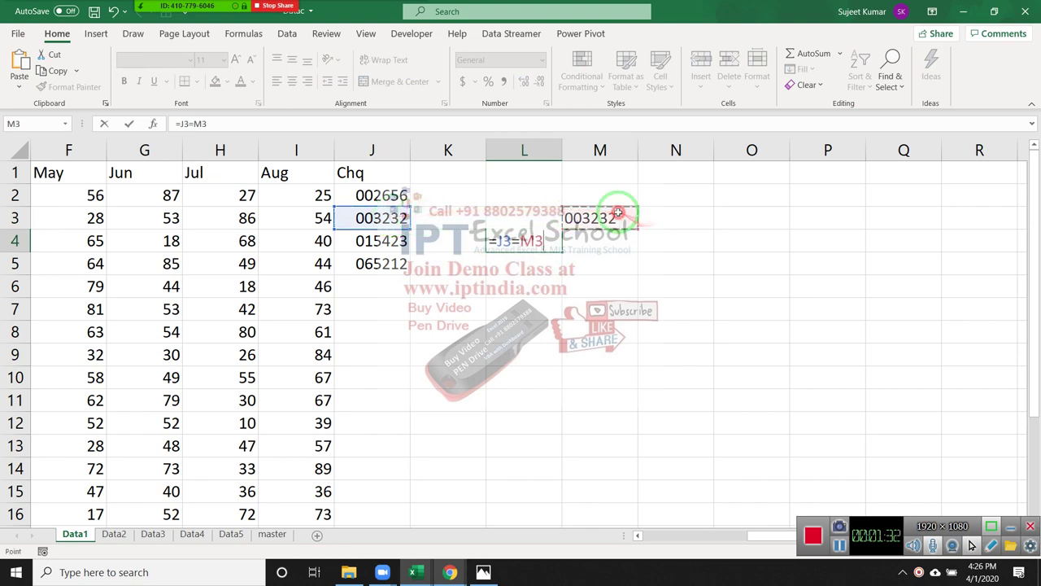
key(Return)
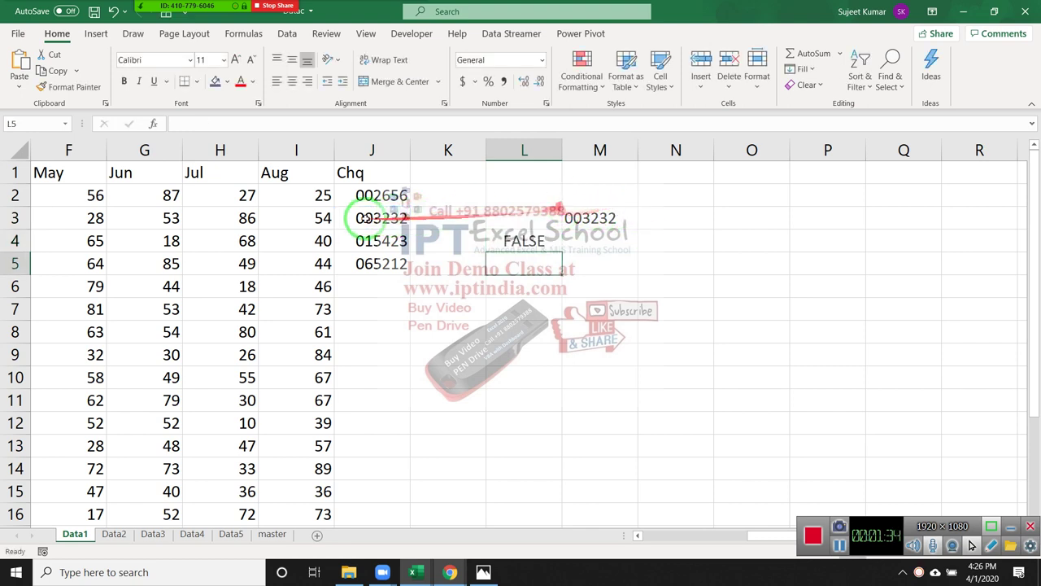
drag(379, 195, 370, 263)
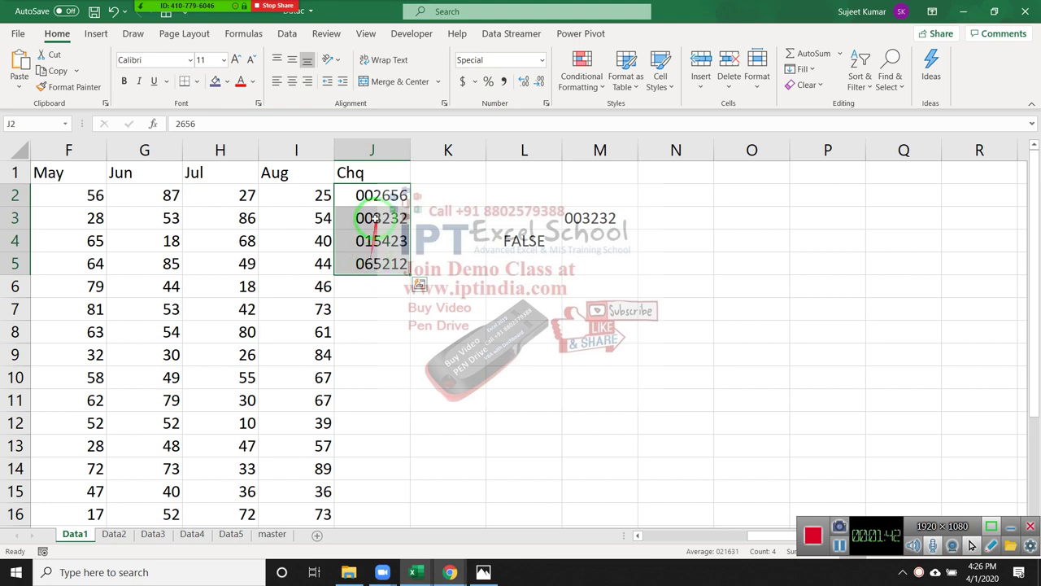
click(362, 228)
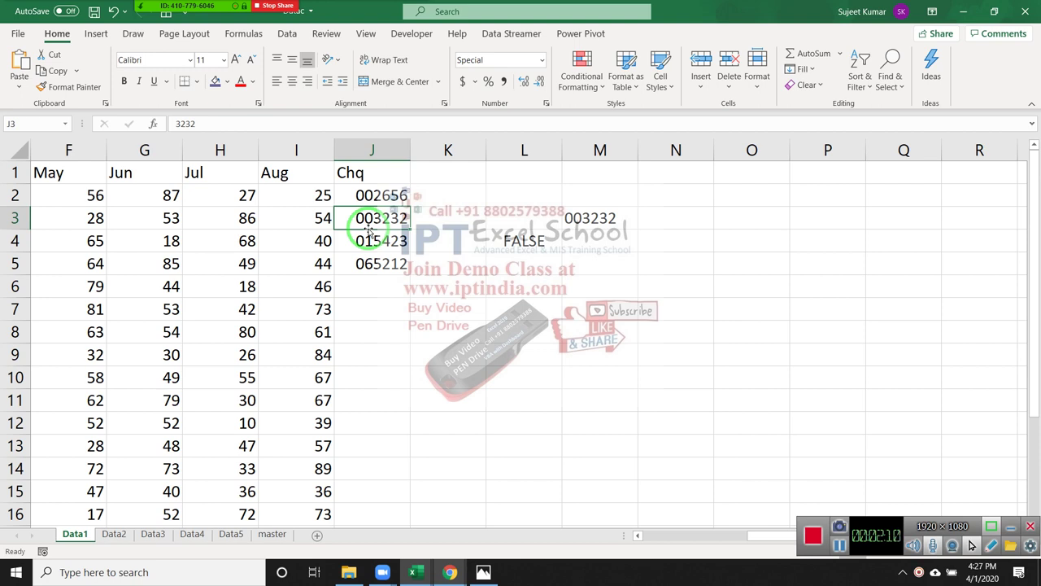
click(346, 242)
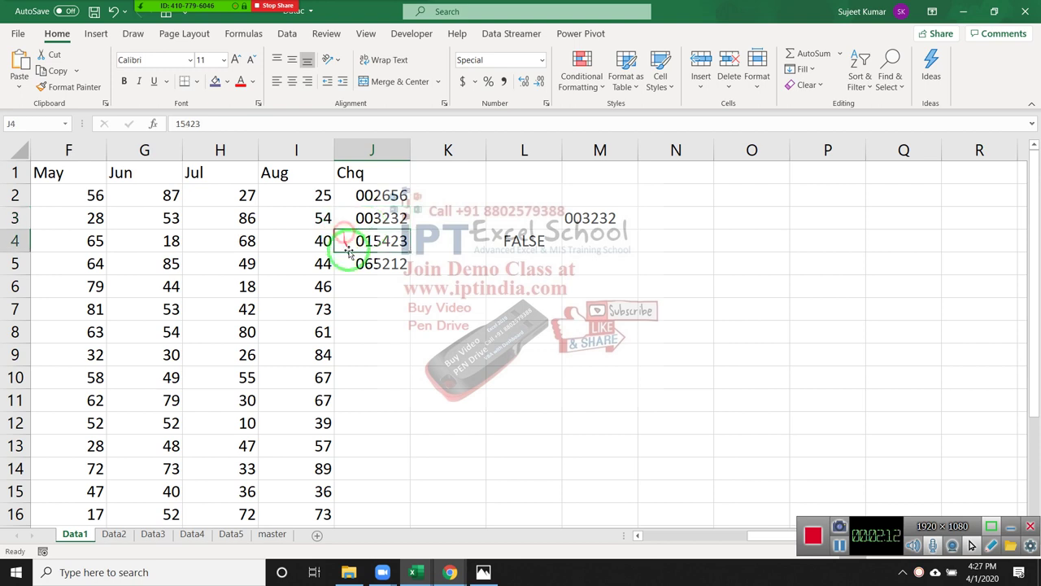
click(350, 266)
click(355, 244)
click(352, 220)
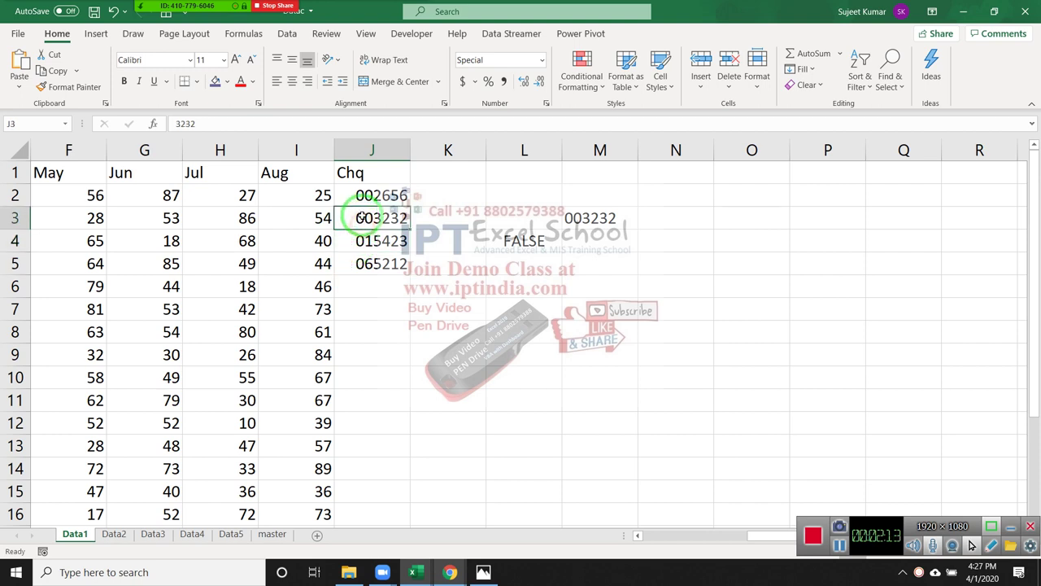
click(364, 196)
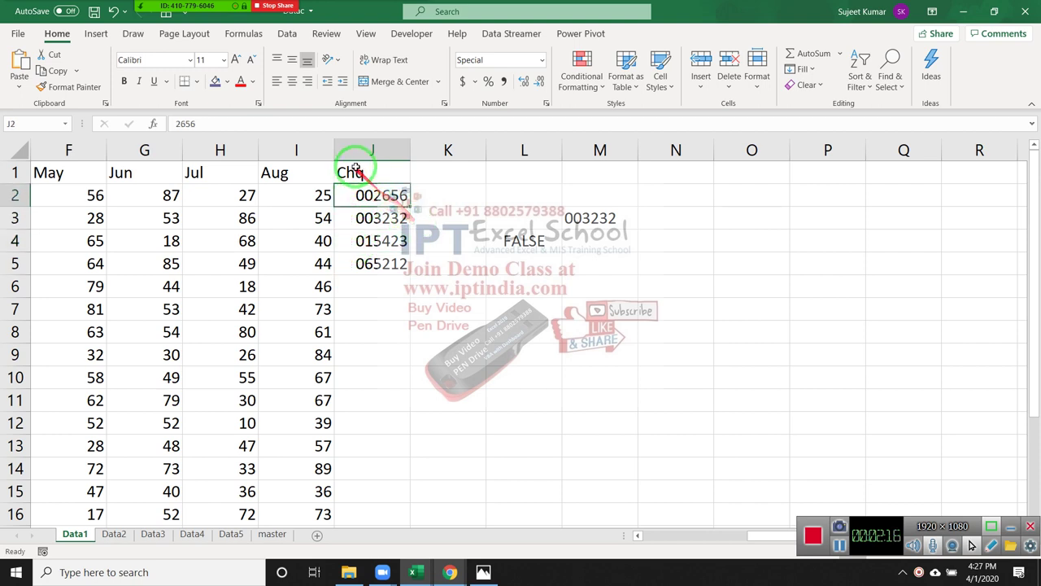
drag(600, 241, 599, 218)
click(473, 422)
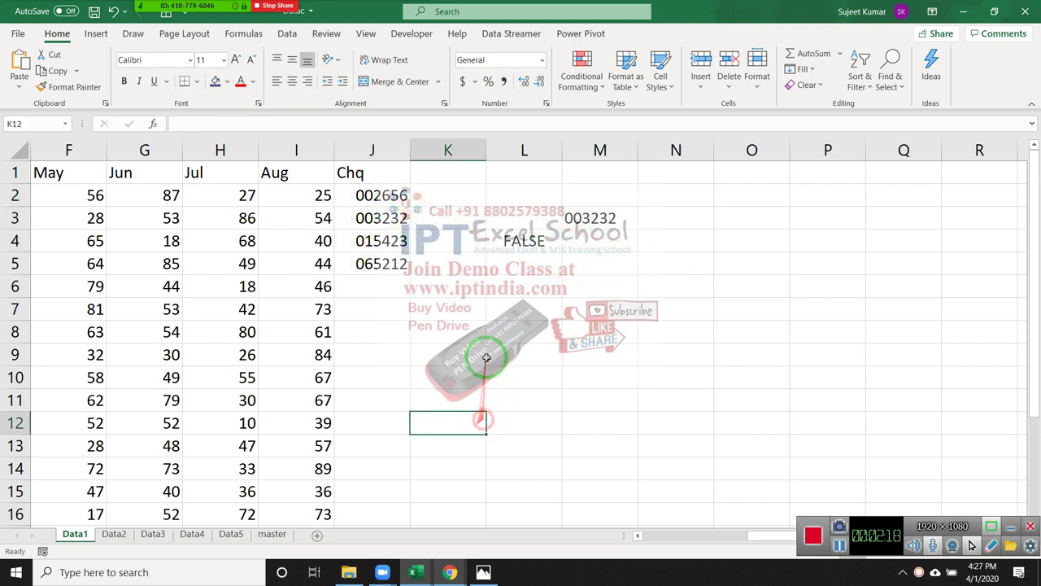
Add a Mobile heading in N1 and enter a +91 mobile number in N2, triggering the formula warning.
click(682, 172)
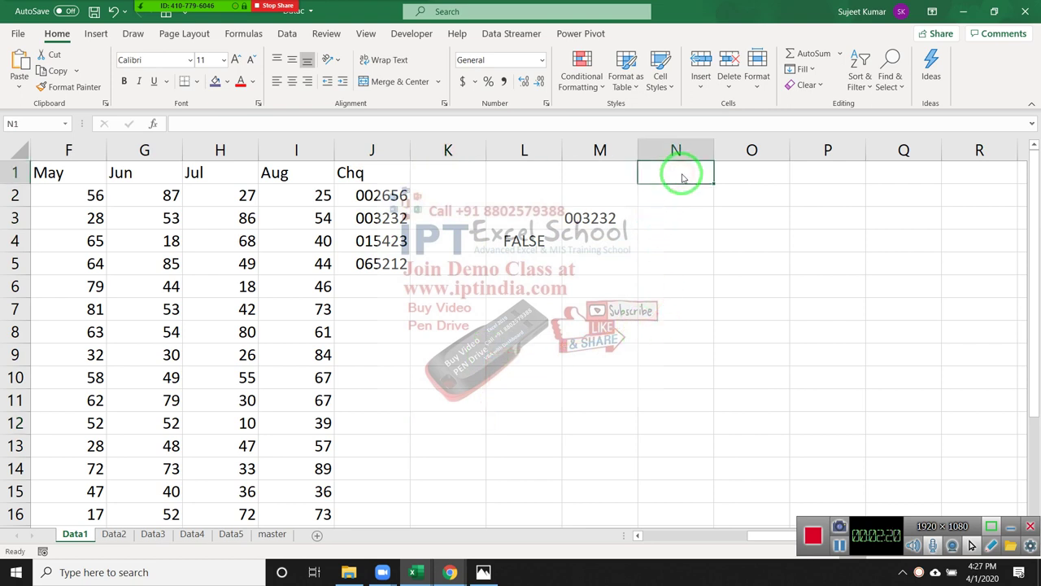
text(Mobile)
key(Return)
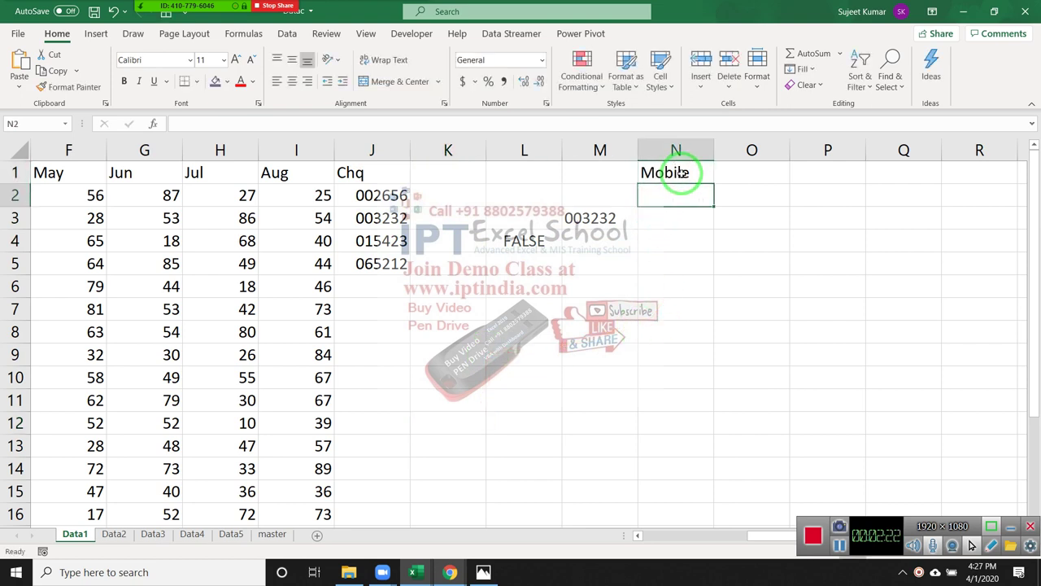
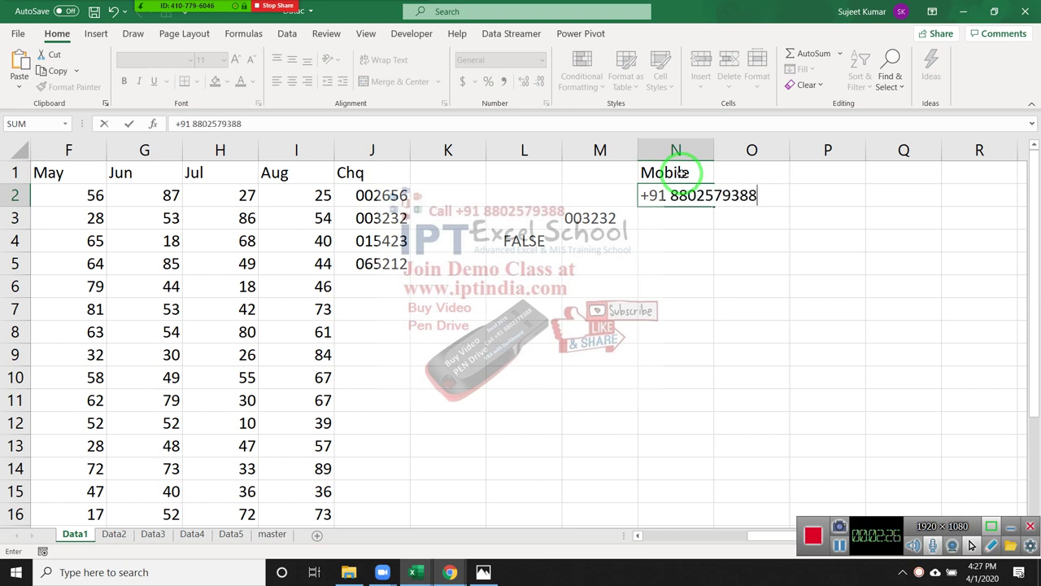
key(Return)
Cancel the N2 entry and give column N a custom number format with a +91 prefix.
key(Escape)
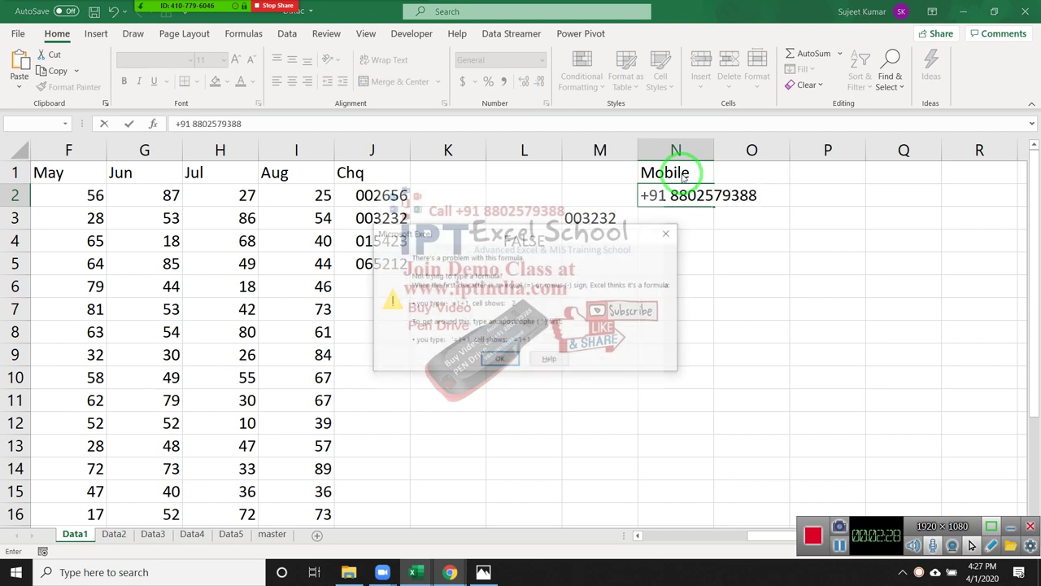
key(Escape)
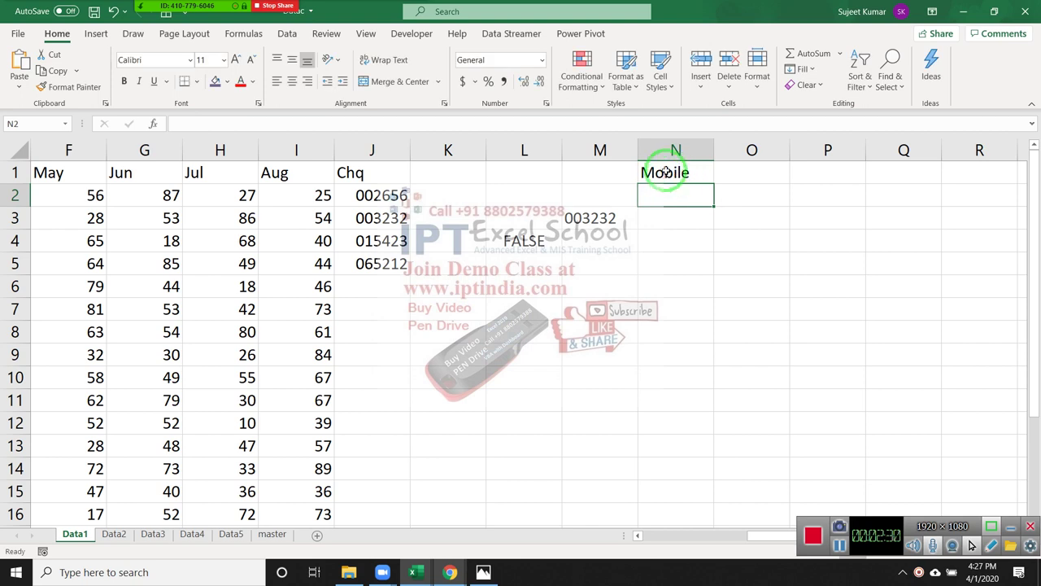
click(675, 150)
right_click(677, 223)
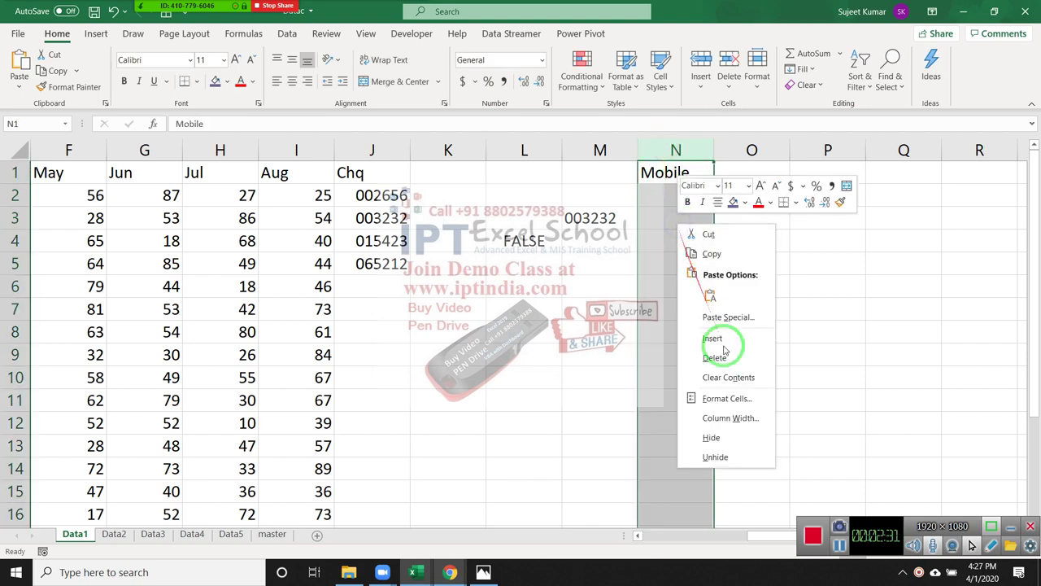
click(726, 398)
click(589, 379)
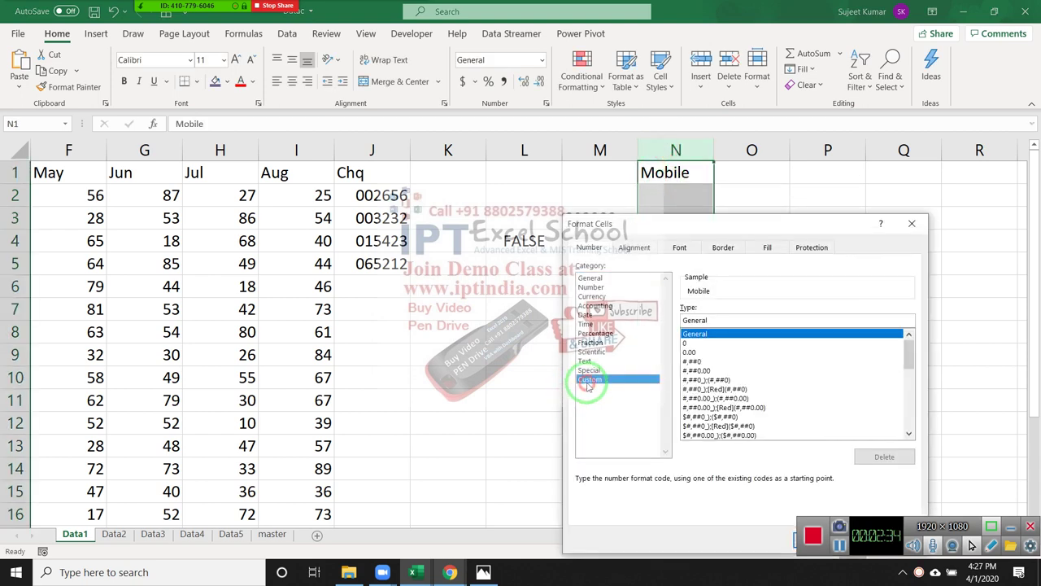
drag(697, 225, 442, 177)
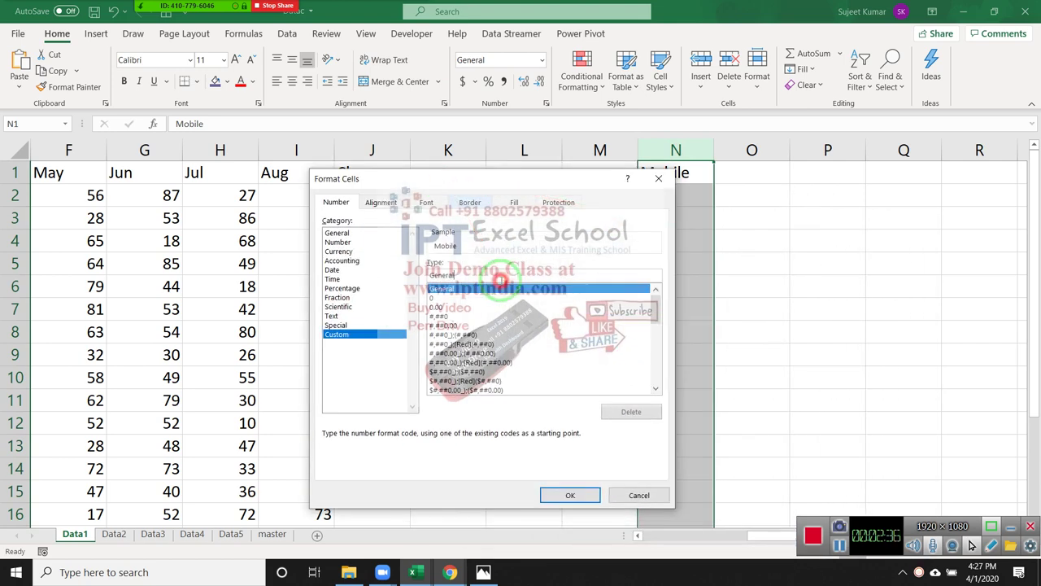
double_click(501, 276)
text(#)
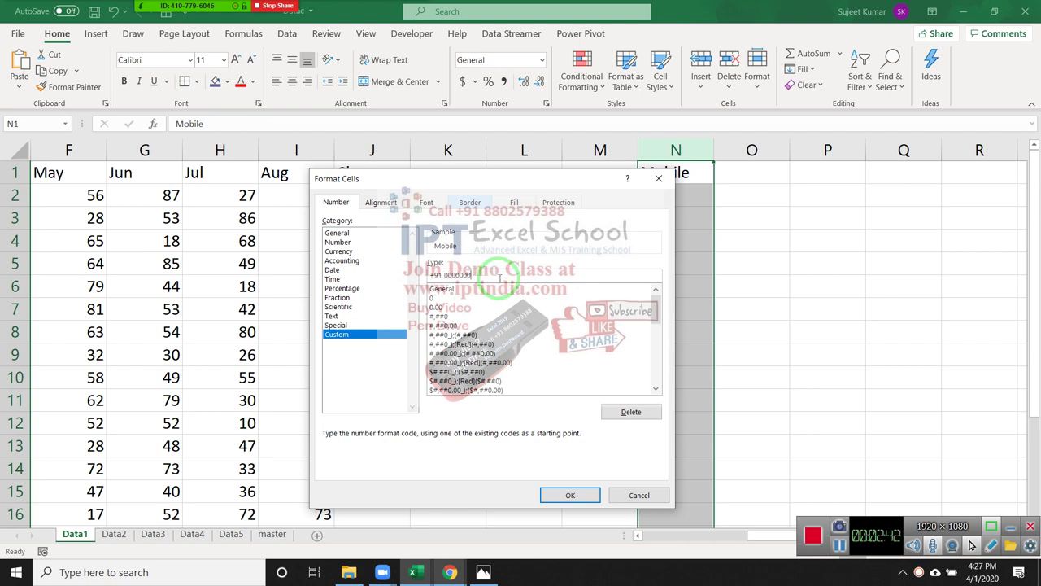
key(Return)
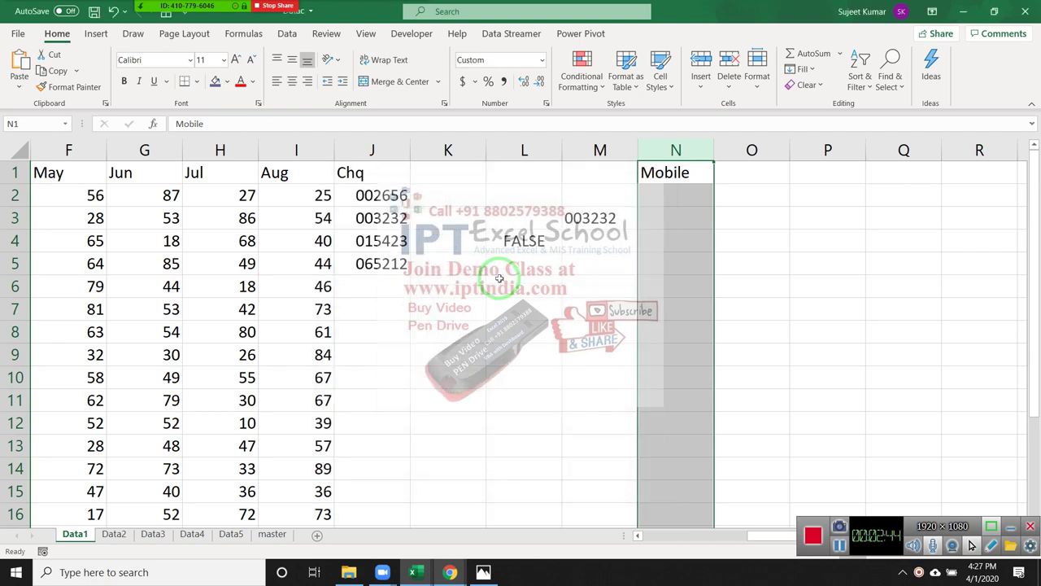
Enter a ten-digit mobile number in N2 and confirm it displays with the +91 prefix.
key(Down)
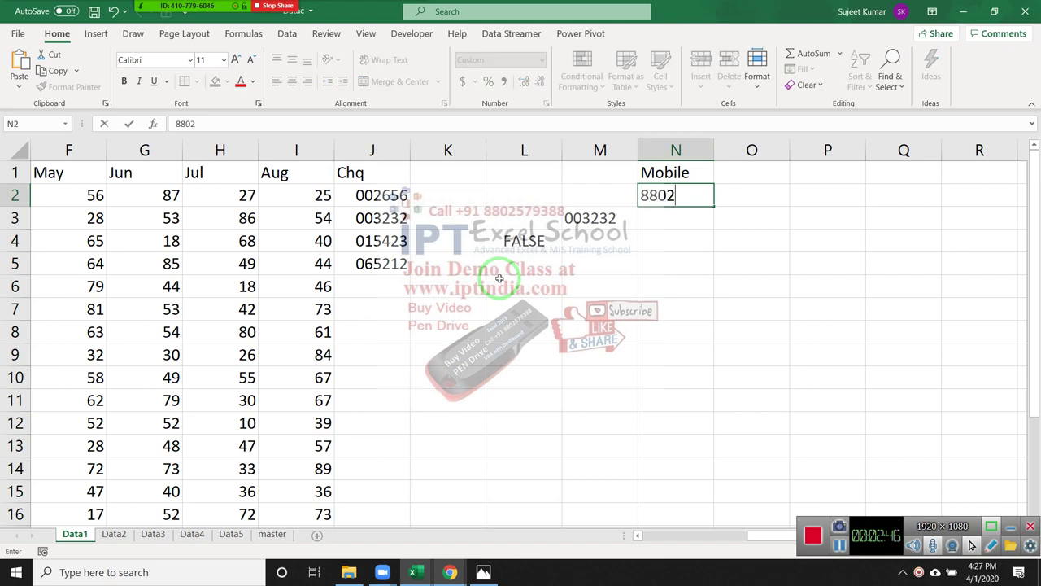
key(Return)
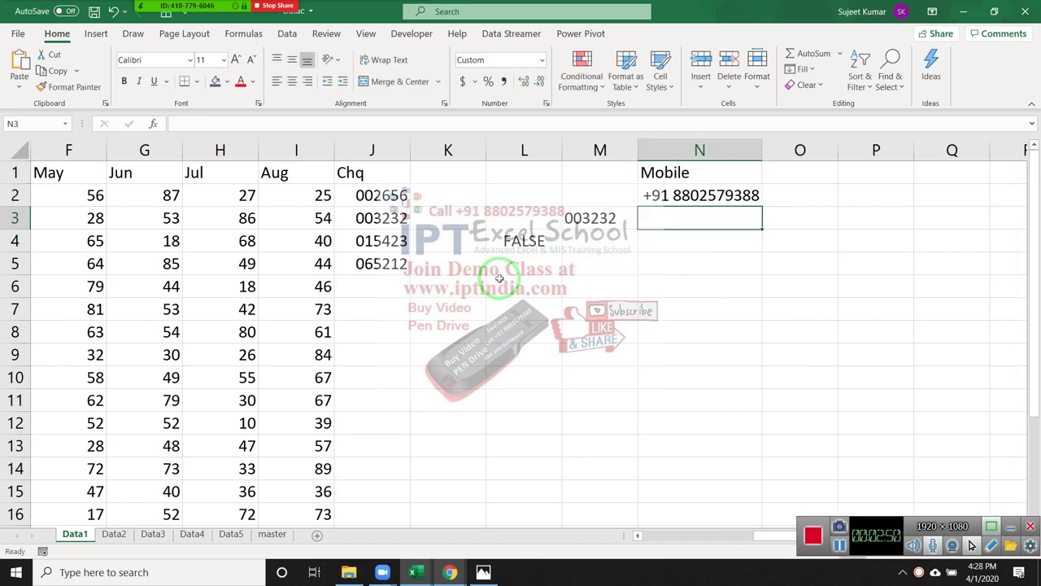
click(695, 196)
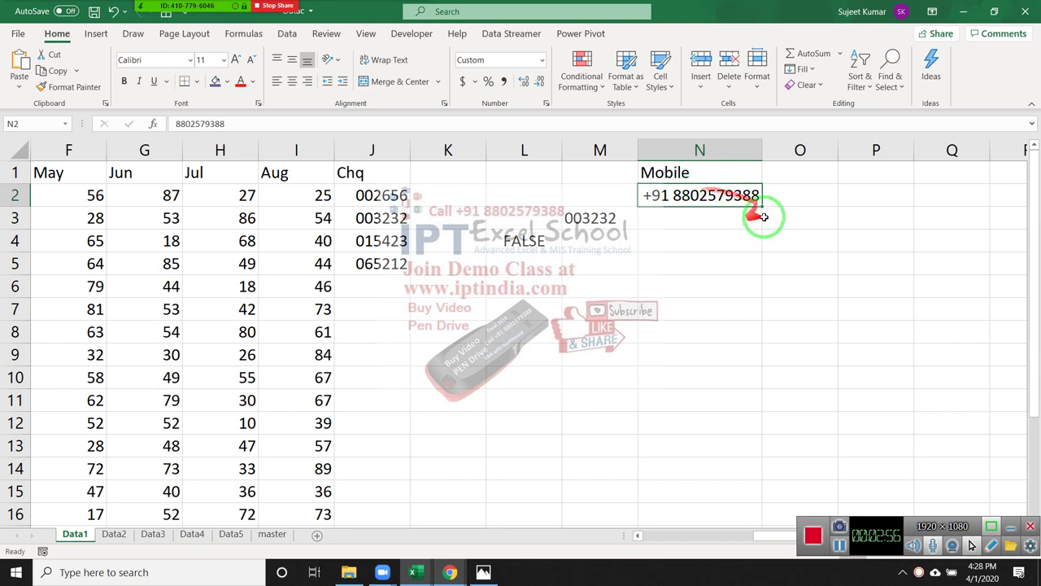
key(Right)
key(Right)
key(Right)
key(Right)
key(Right)
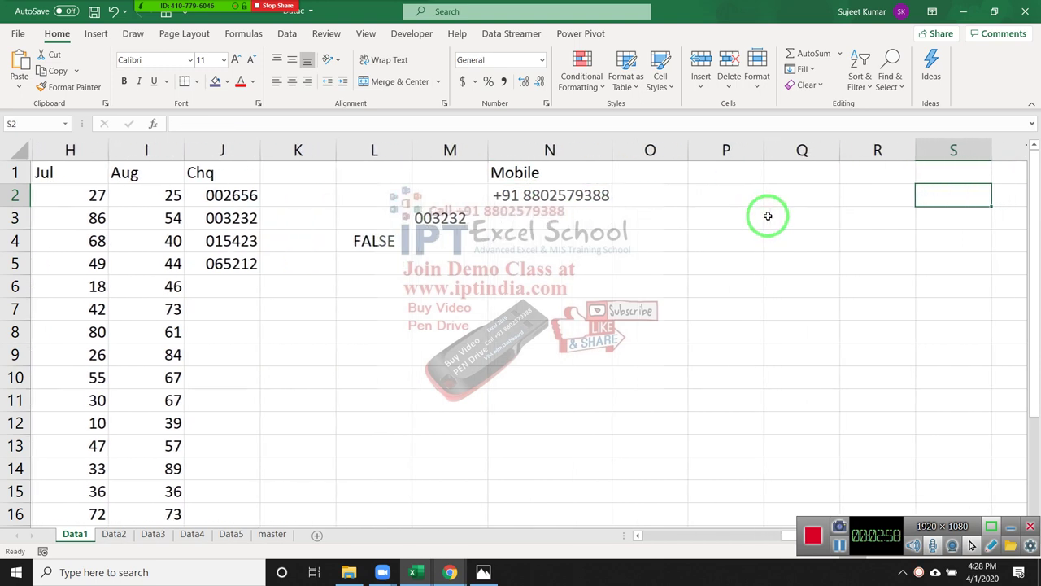
key(Right)
key(Right)
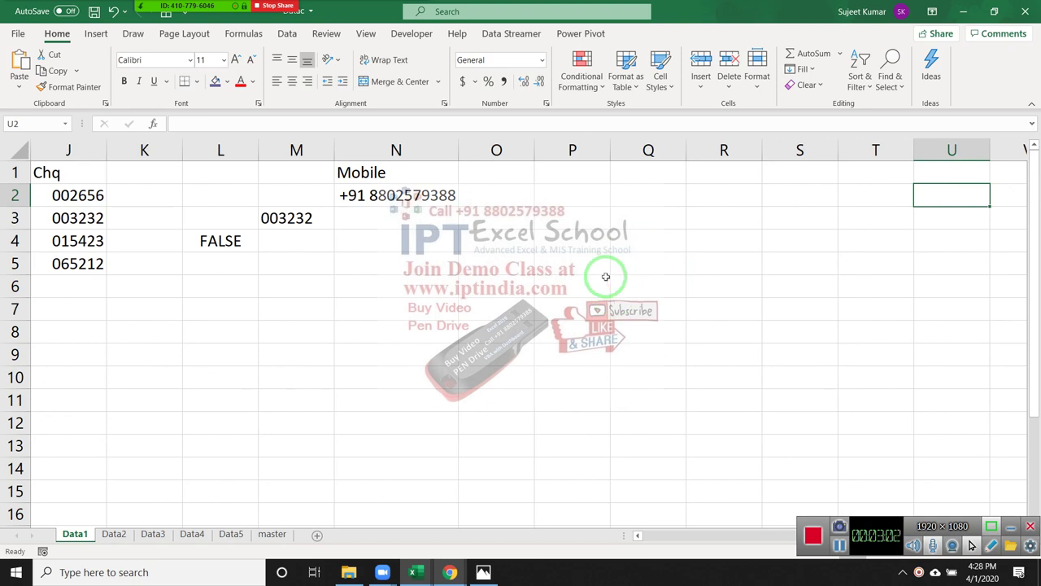
Add an Amt heading in P1 and enter the text MRP 1500 in P2.
click(563, 165)
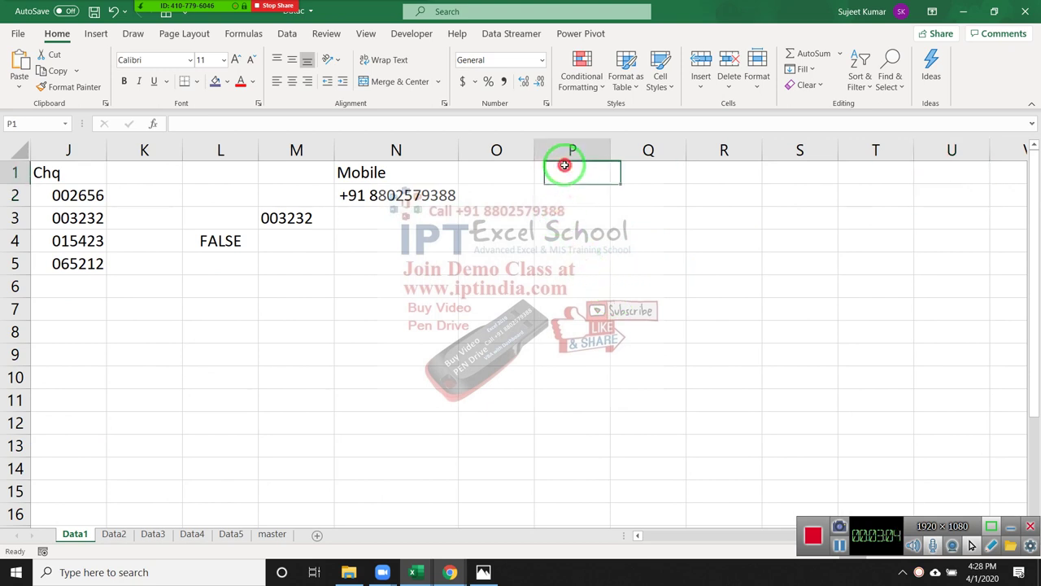
text(Amt)
key(Return)
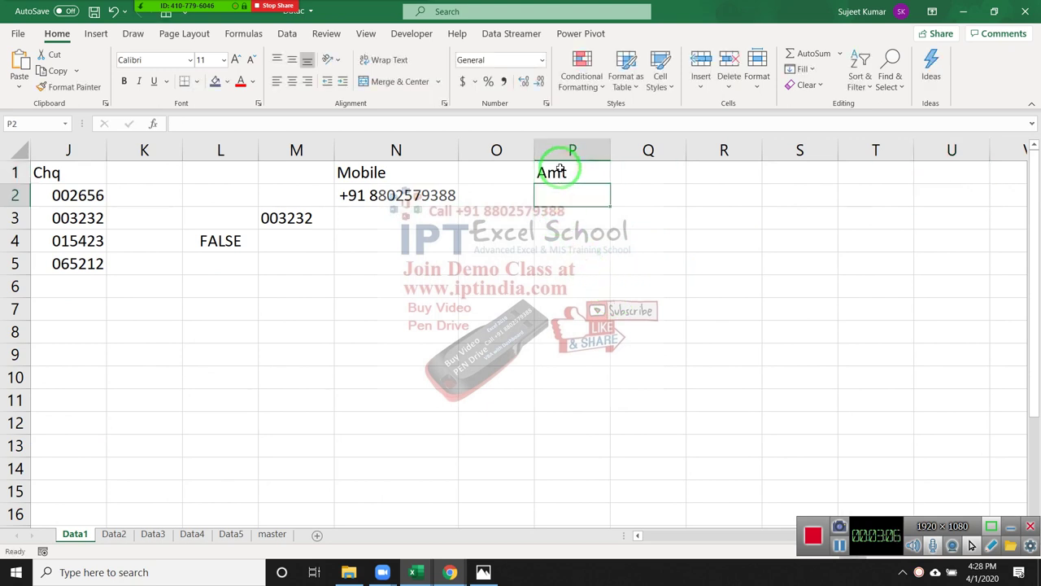
text(MRP )
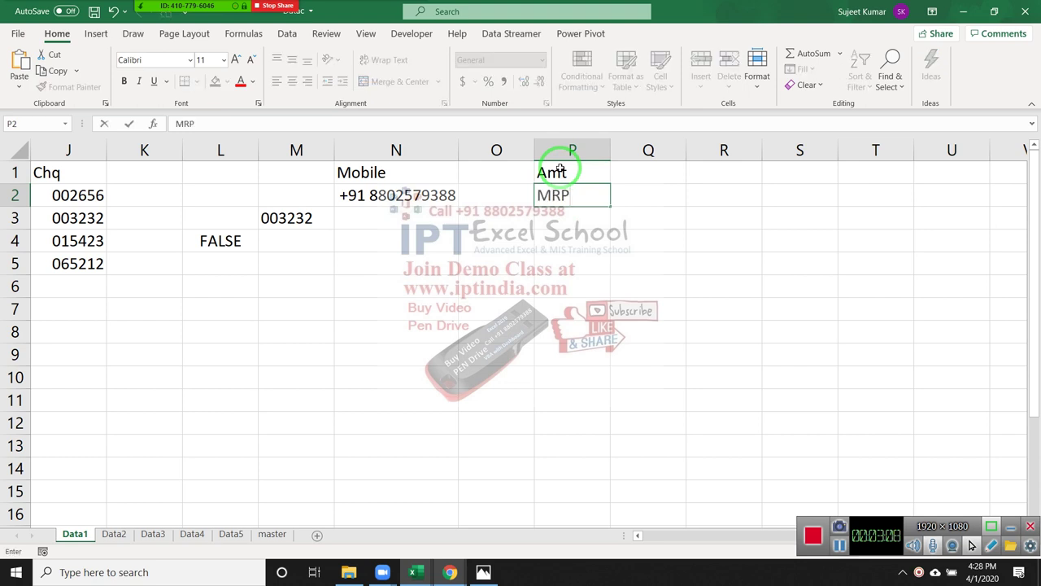
text(1500)
key(Return)
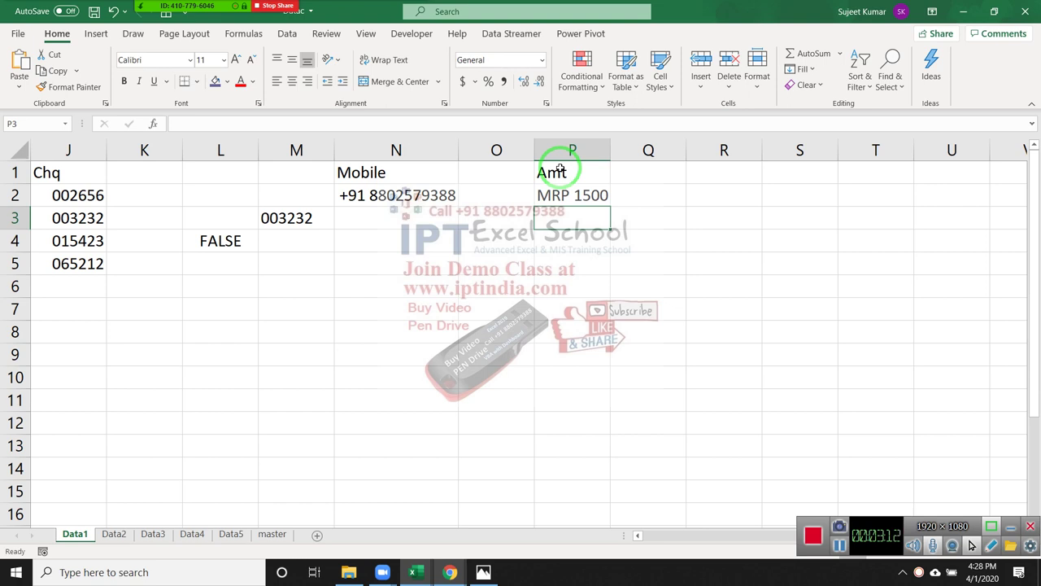
key(Up)
key(Delete)
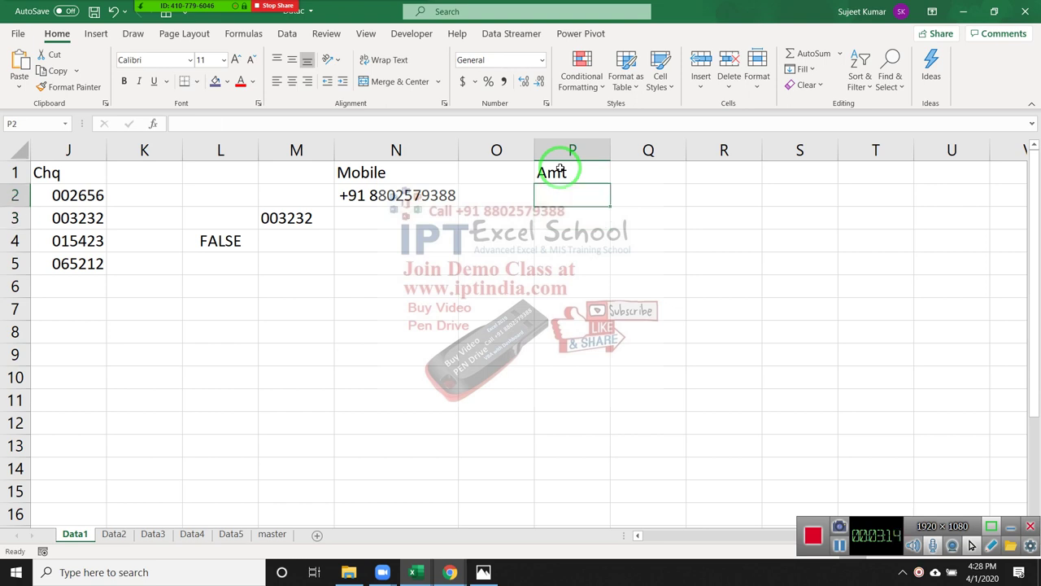
click(561, 149)
click(565, 191)
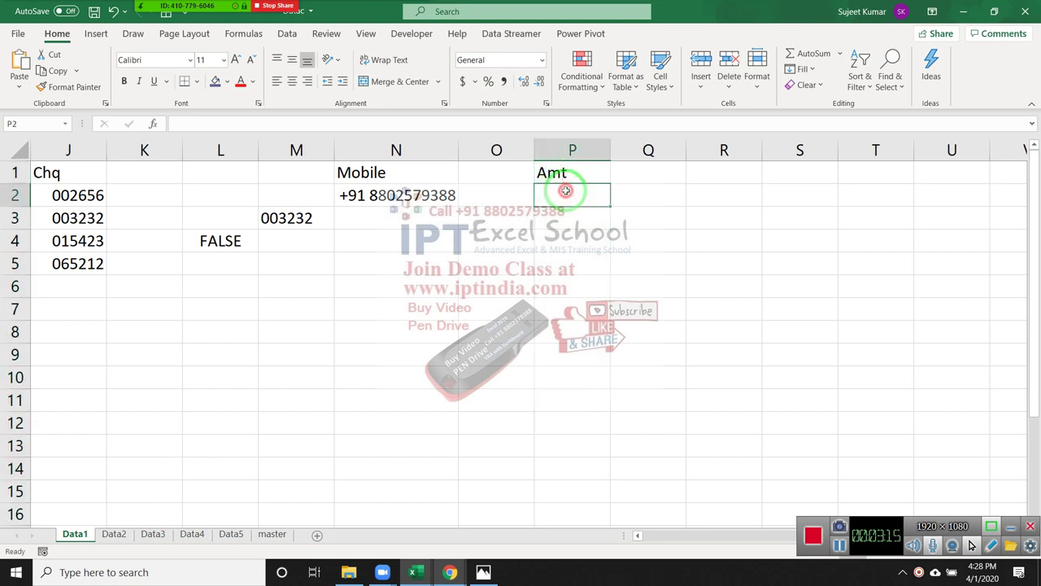
text(MR)
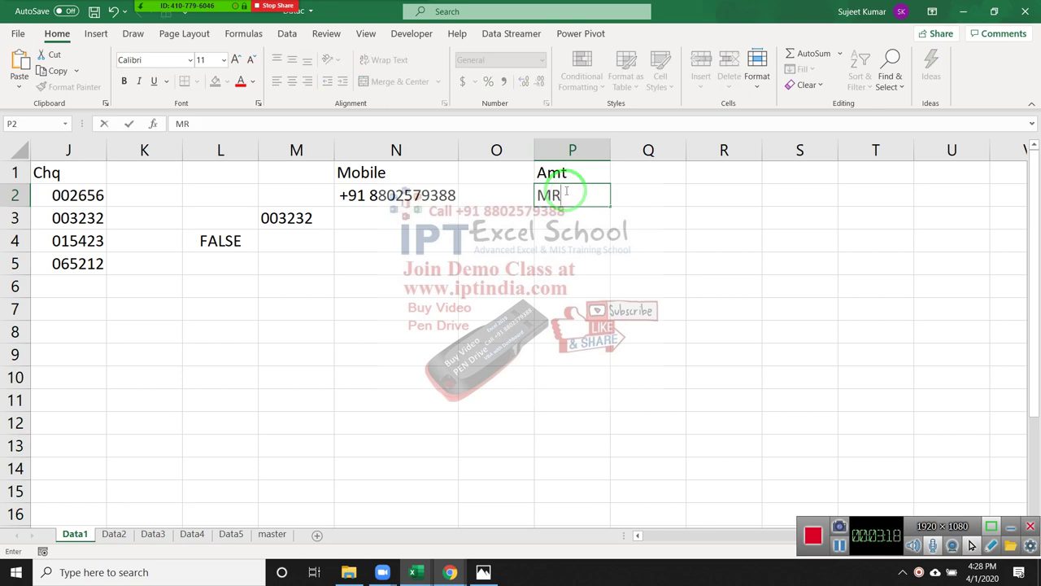
text(P 150)
text(00)
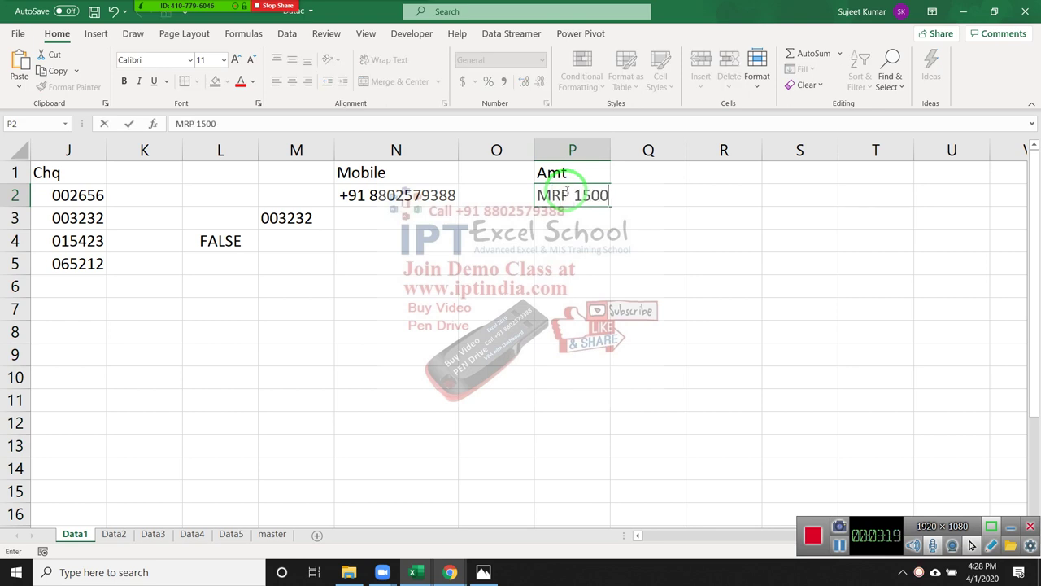
key(Return)
Show that =P2+20 in P3 gives #VALUE!, then undo it and store plain 1500 in P2.
text(=)
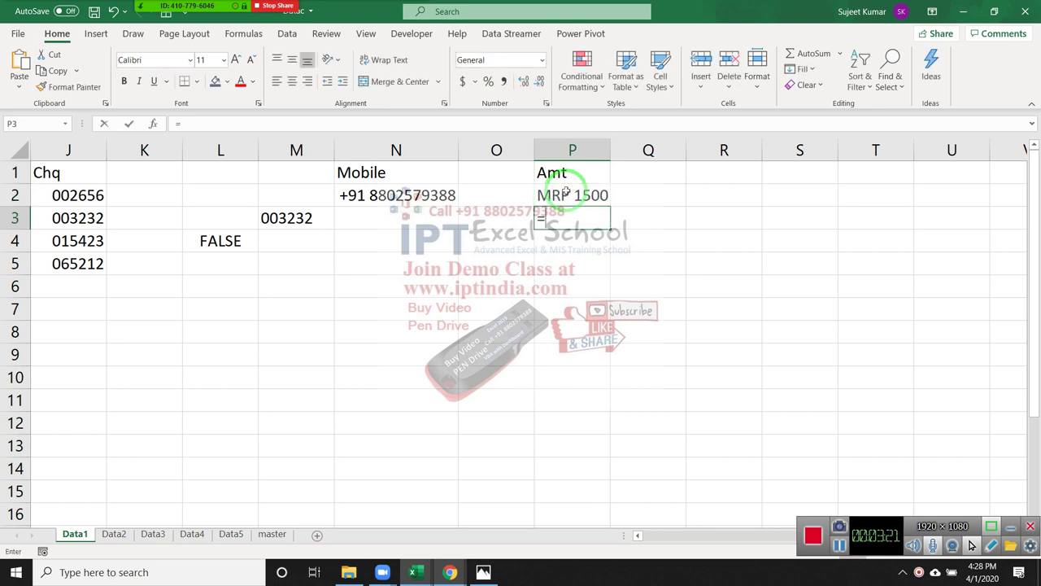
click(567, 193)
text(+20)
key(Return)
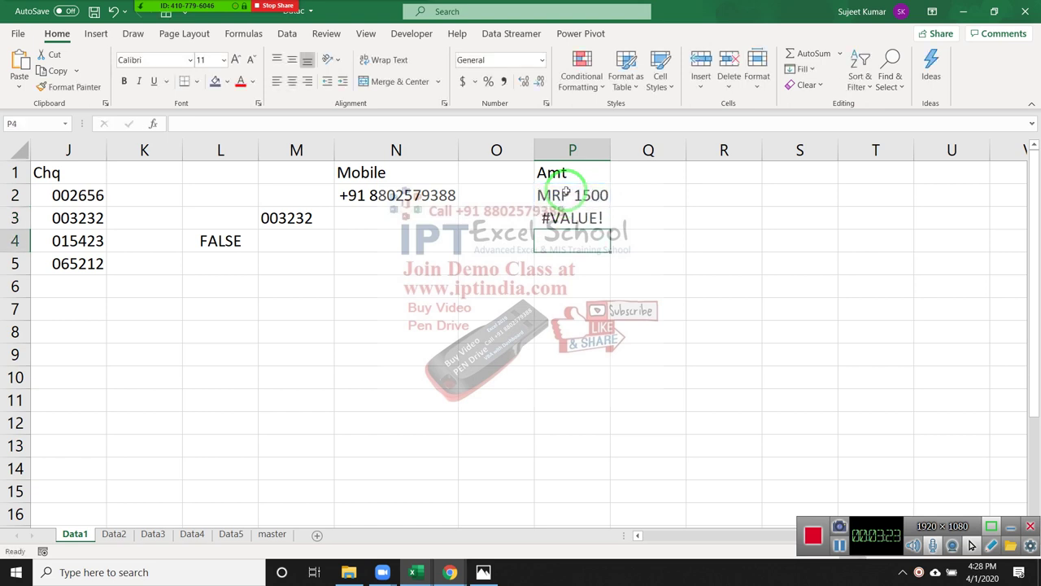
key(Up)
key(Delete)
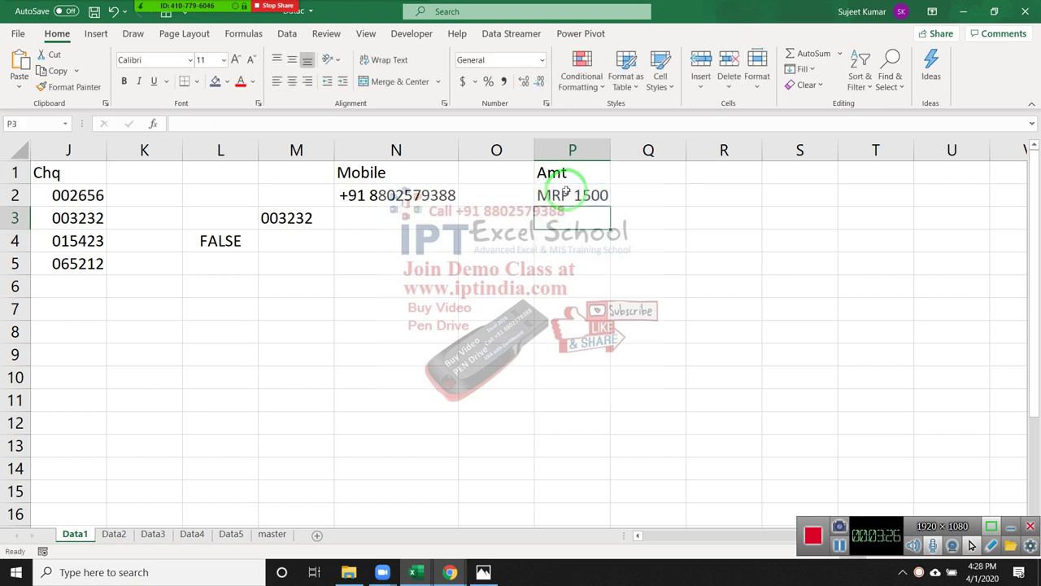
key(ctrl+z)
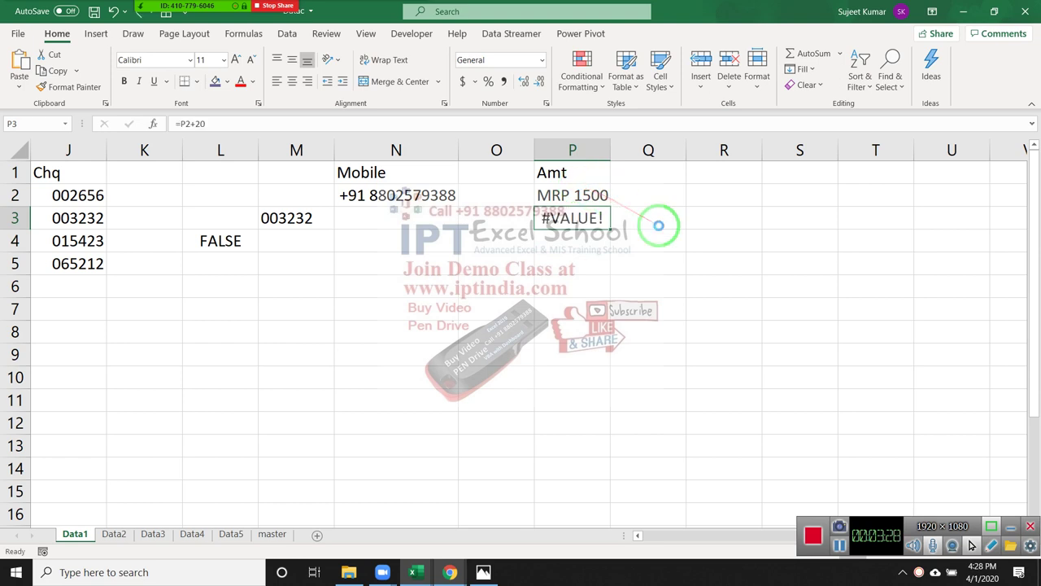
key(ctrl+z)
key(ctrl+z)
text(1500)
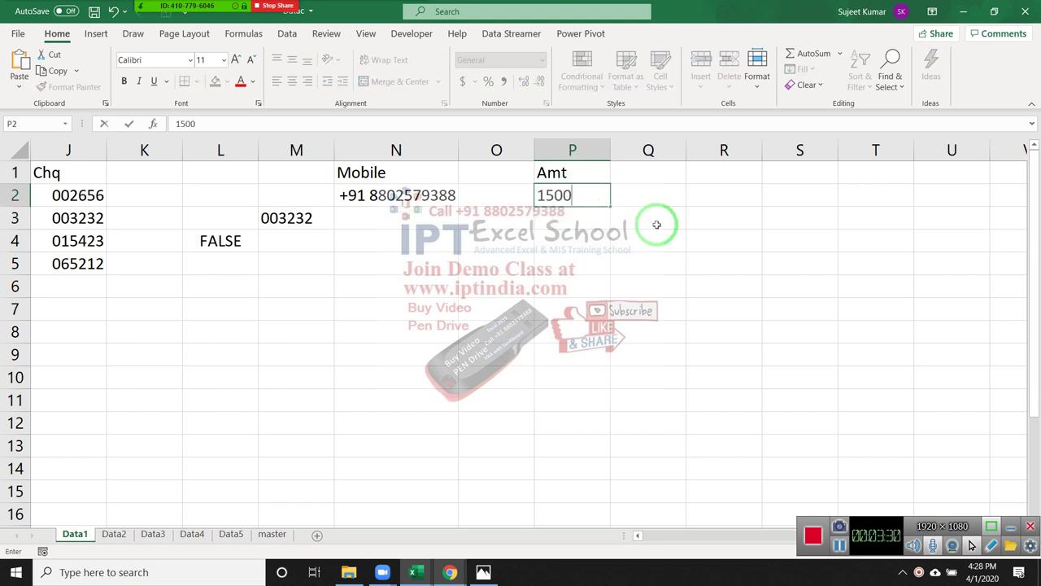
key(Return)
Give column P the custom number format "MRP" 0.
click(572, 149)
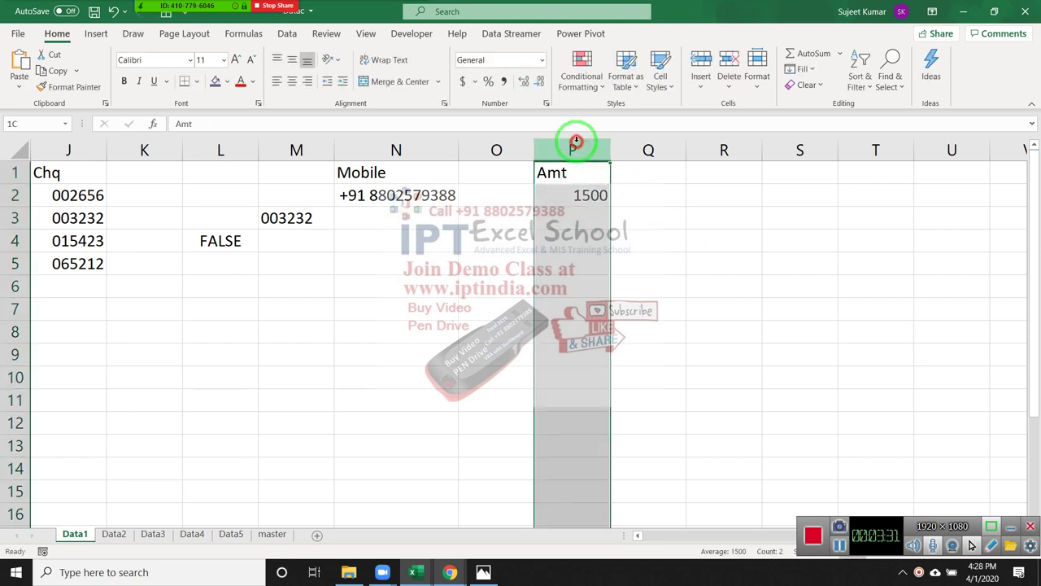
right_click(574, 148)
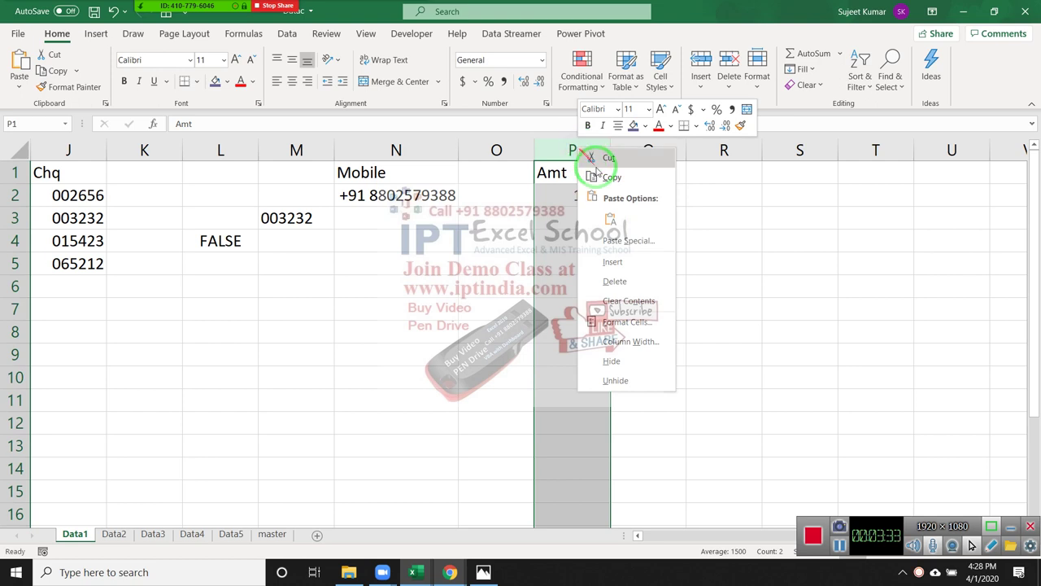
click(630, 322)
click(520, 302)
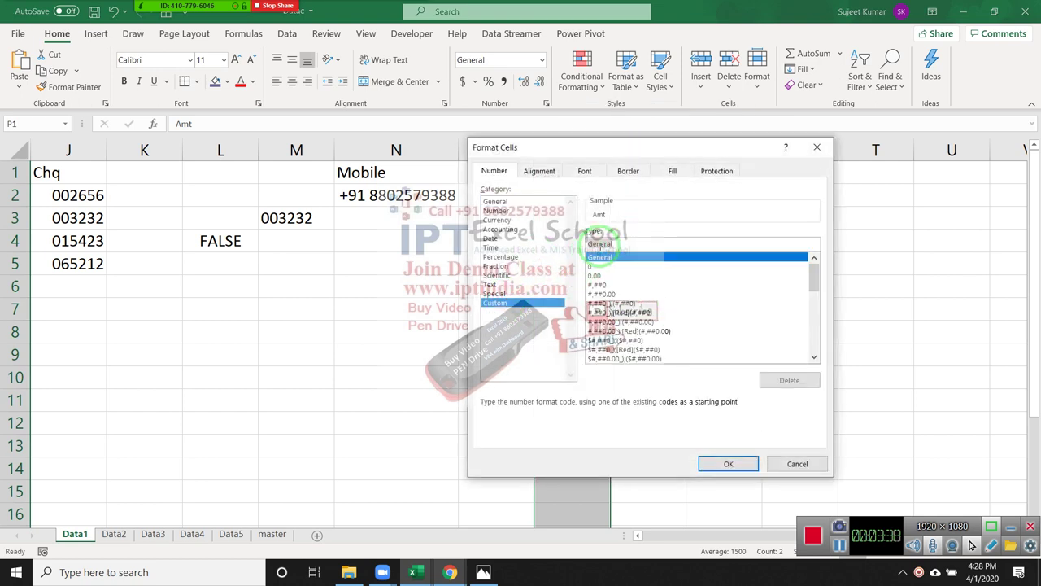
key(BackSpace)
text("MRP)
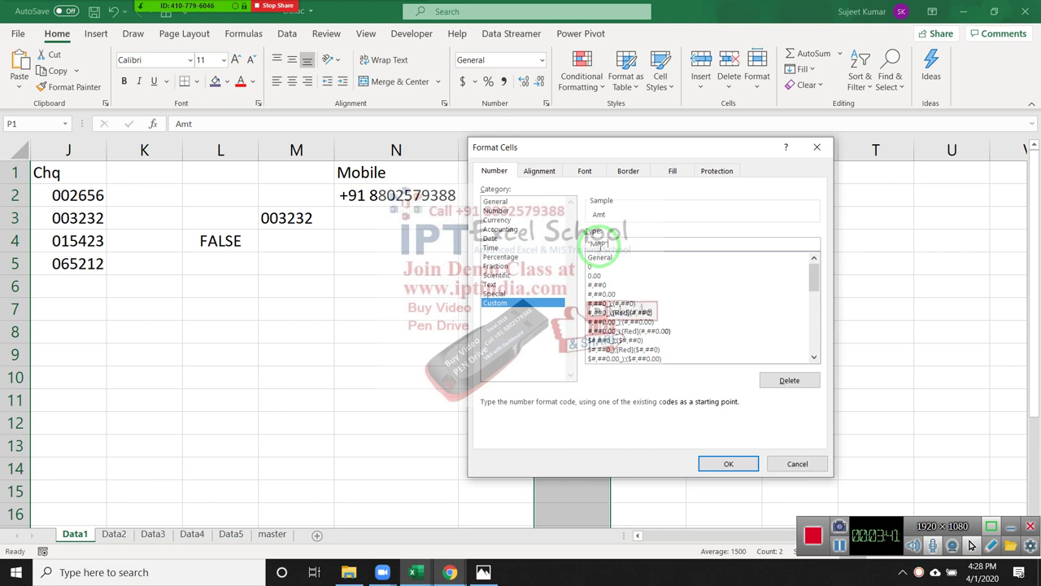
text(")
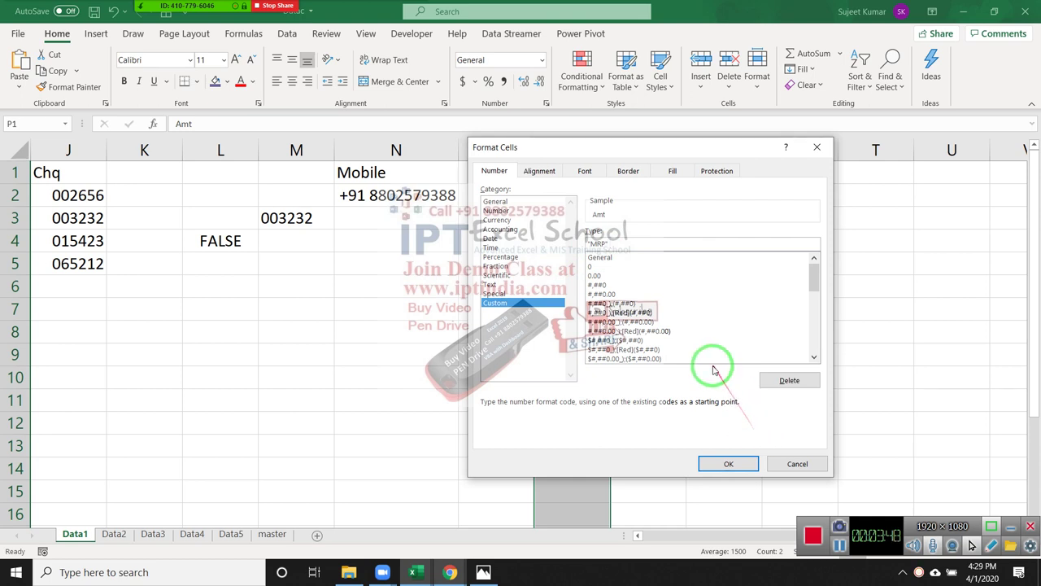
text(000)
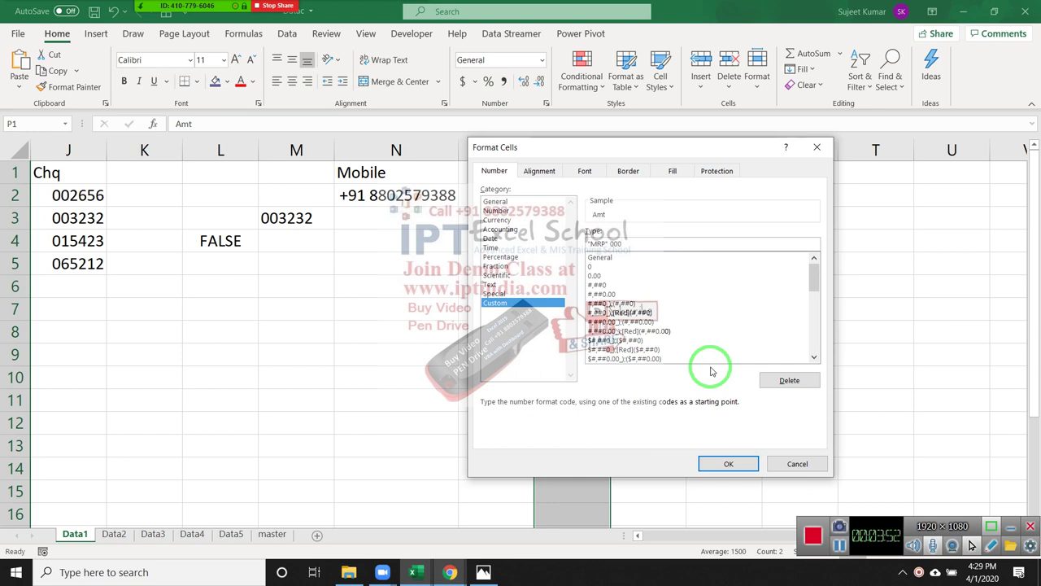
key(BackSpace)
key(BackSpace)
click(729, 465)
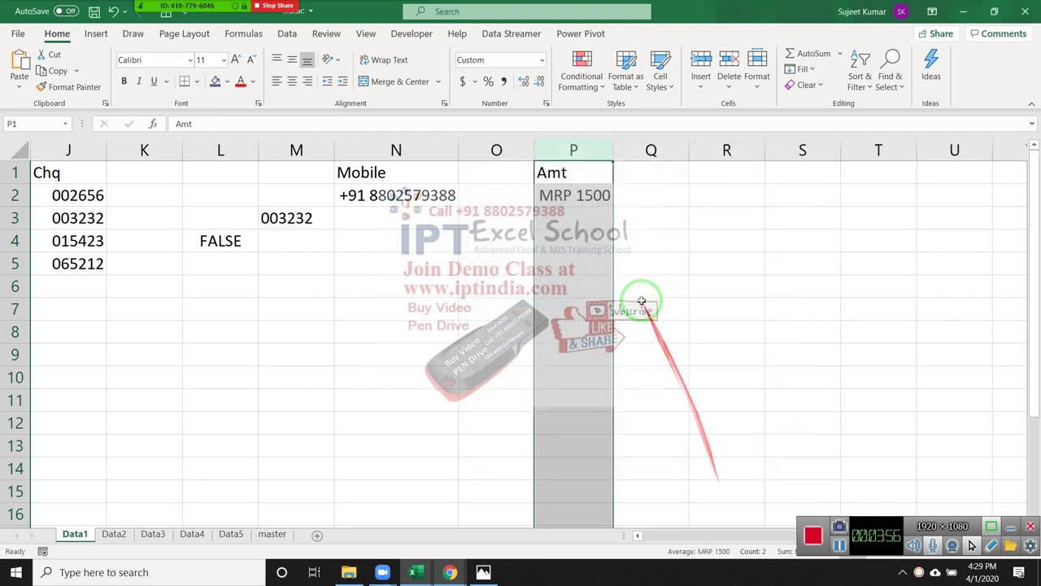
Enter 652 in P3 so it shows MRP 652, and check P2 still stores 1500.
click(591, 223)
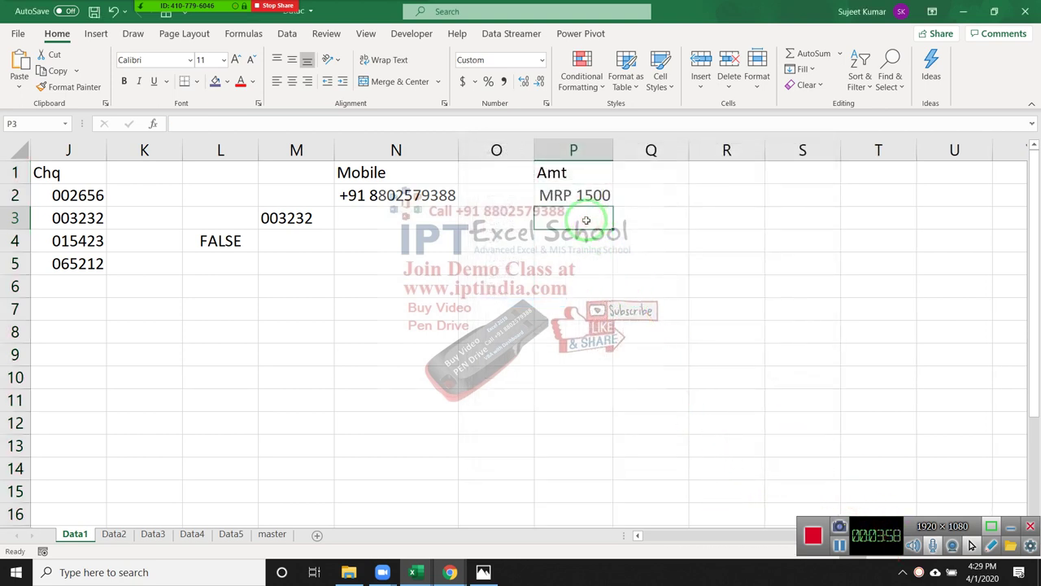
text(652)
key(Return)
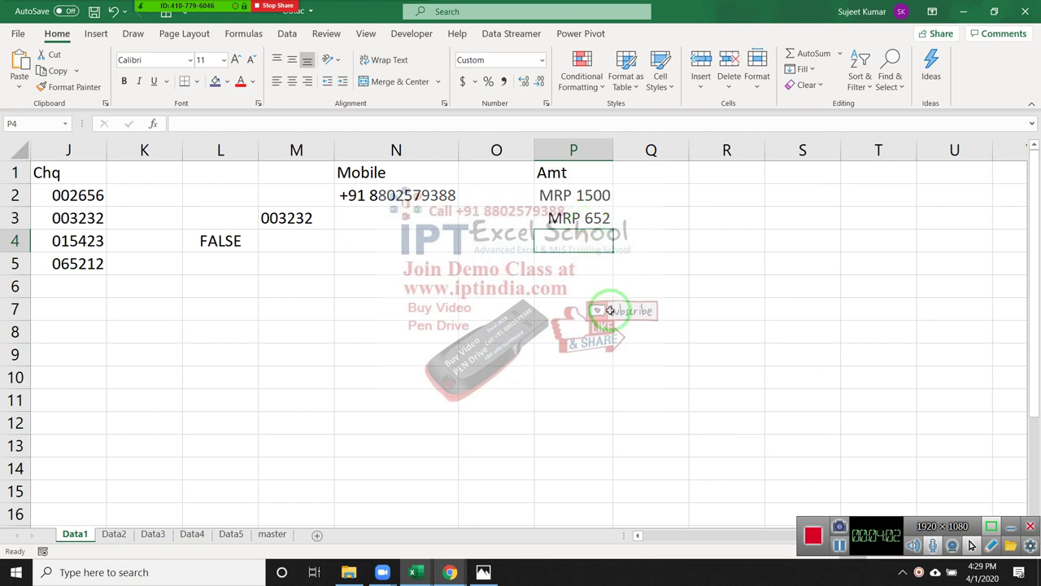
click(574, 155)
click(573, 196)
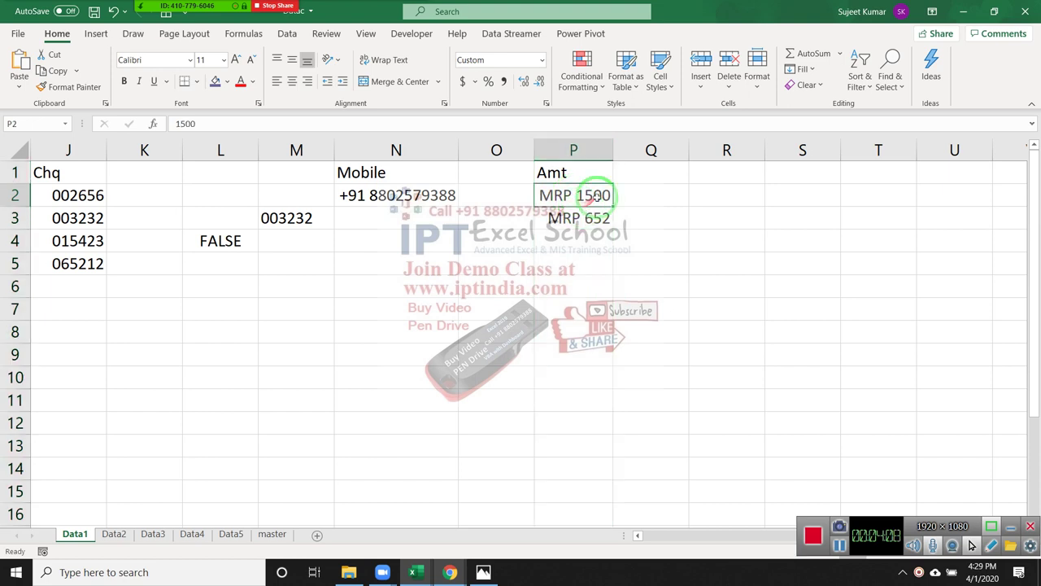
Enter 25000 in R2 and apply the custom #, format to column R so it shows 25.
click(715, 201)
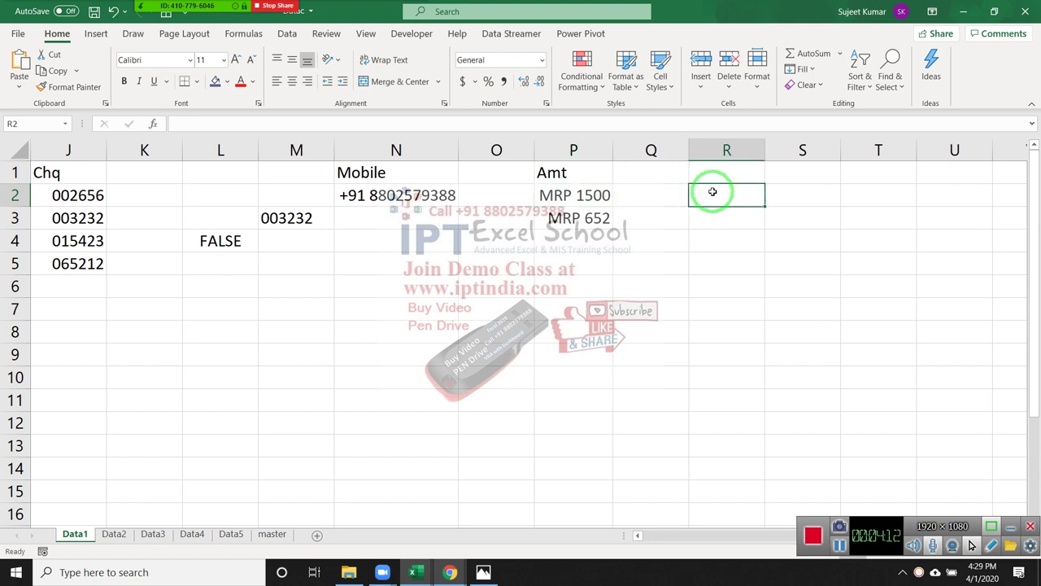
text(25000)
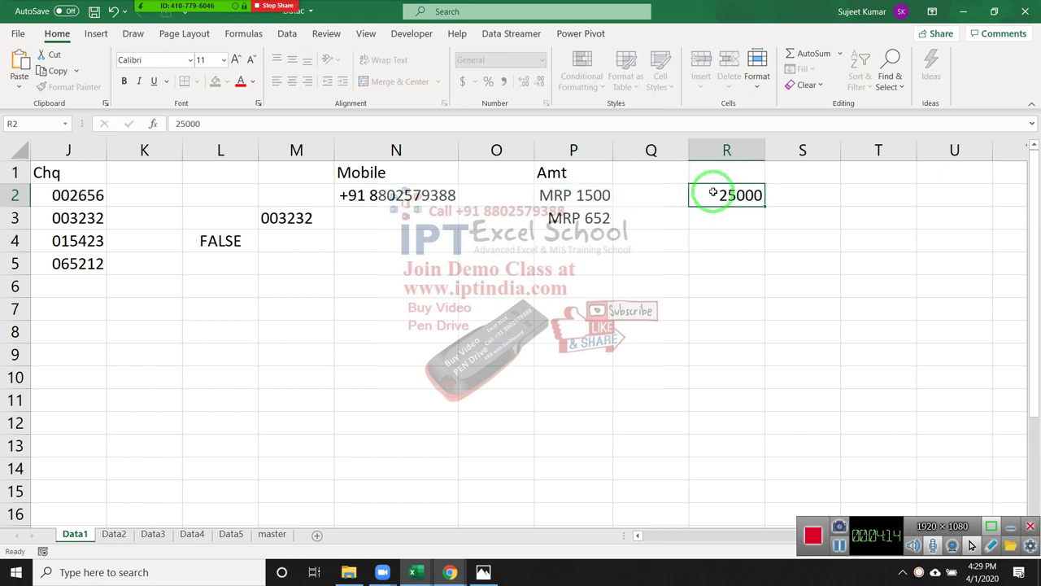
key(Return)
click(736, 154)
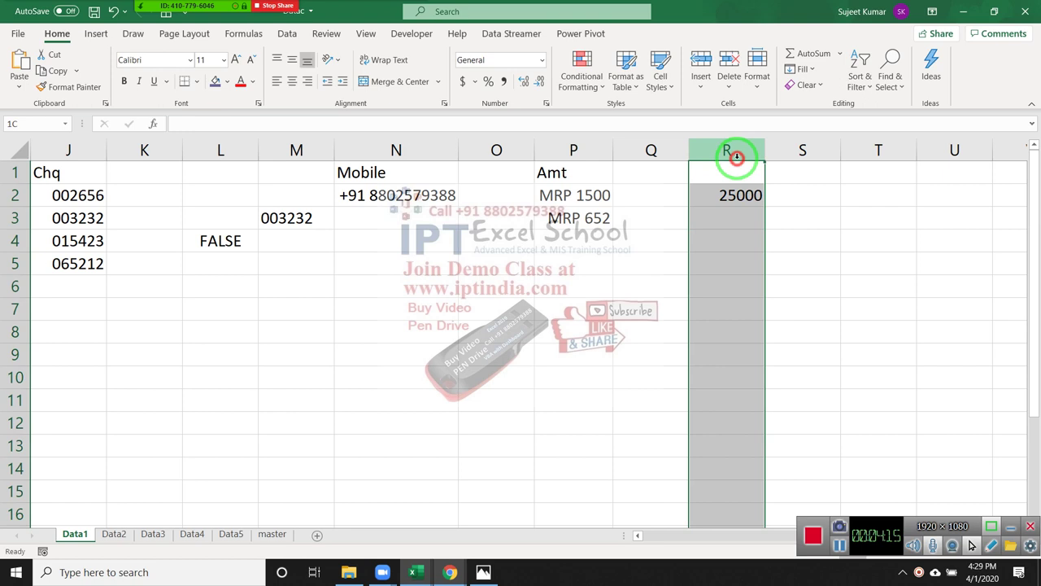
click(545, 104)
click(506, 247)
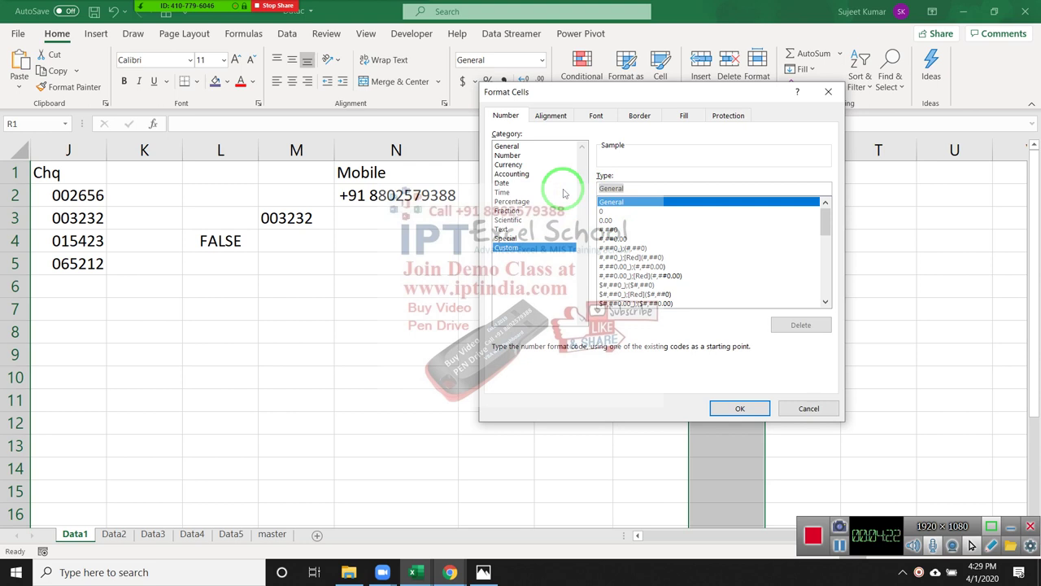
text(#,)
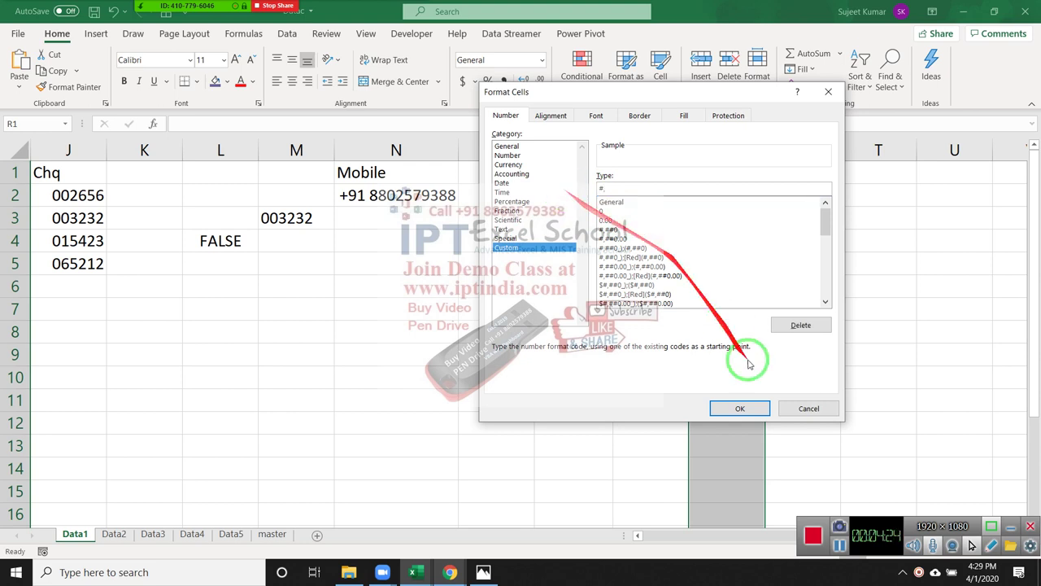
click(738, 409)
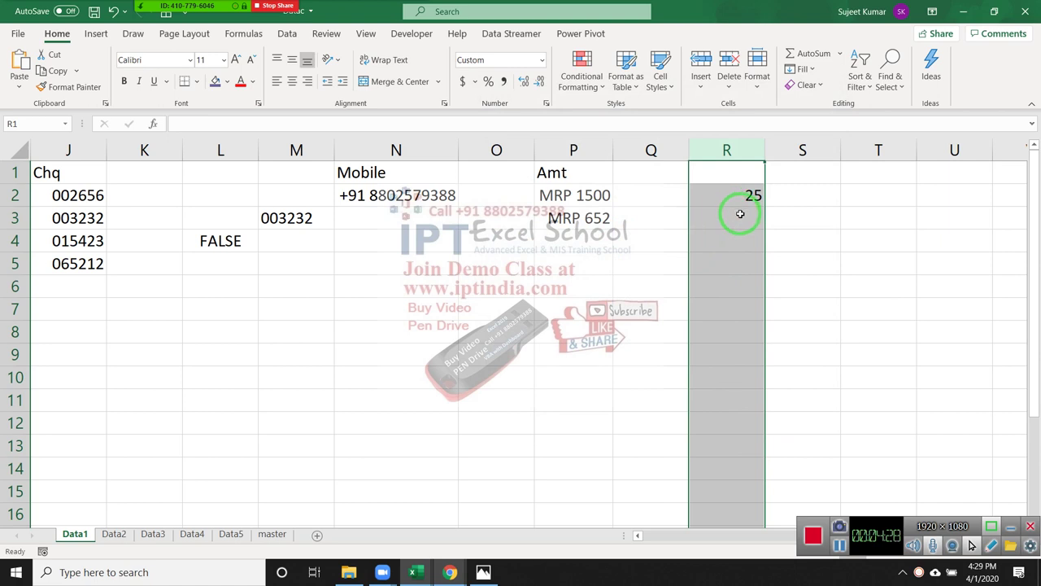
Edit column R's number format code to #,"K" in Format Cells.
right_click(734, 153)
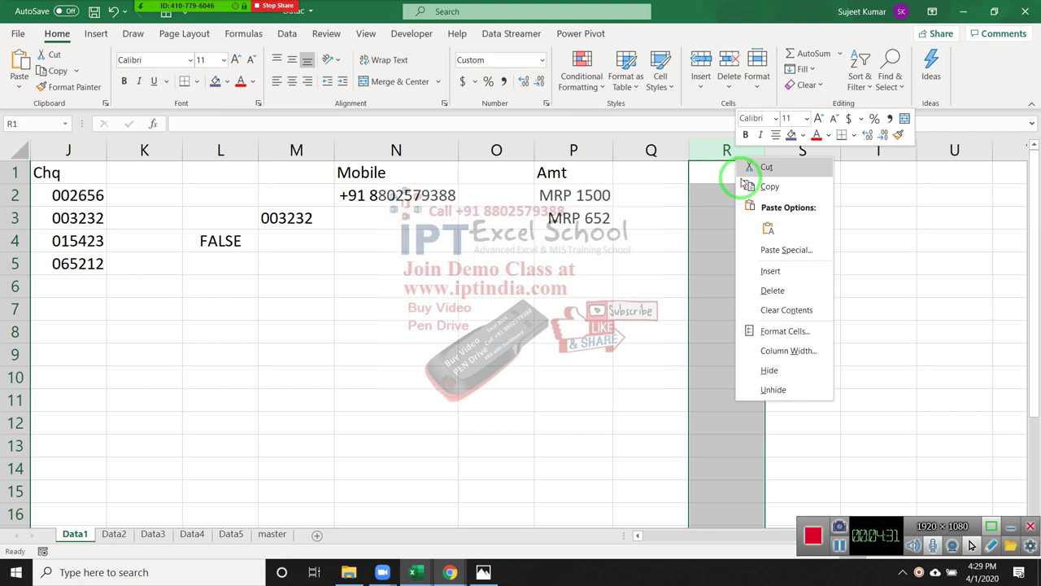
click(785, 331)
drag(802, 397, 742, 244)
click(750, 255)
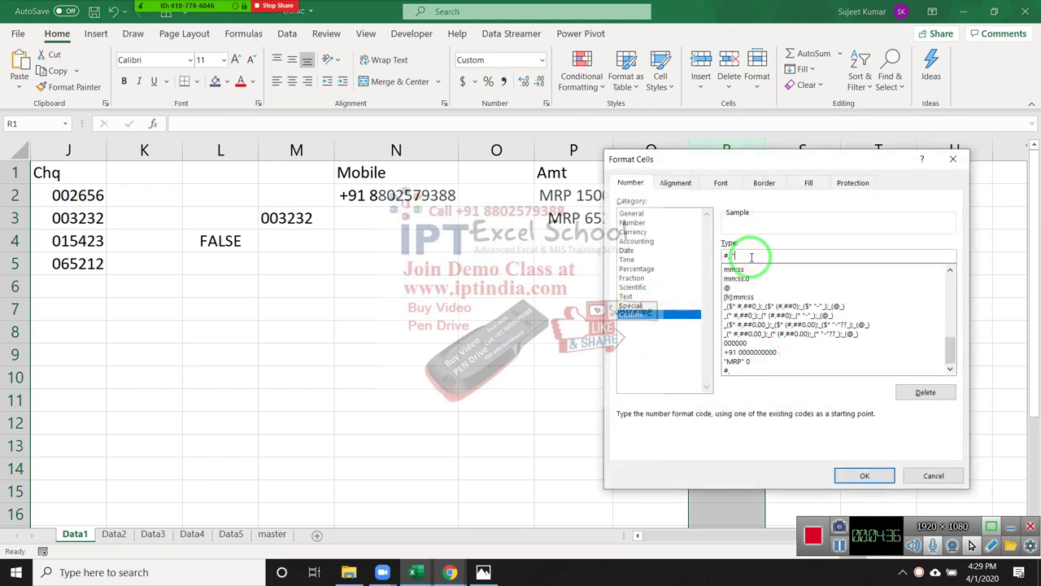
key(Return)
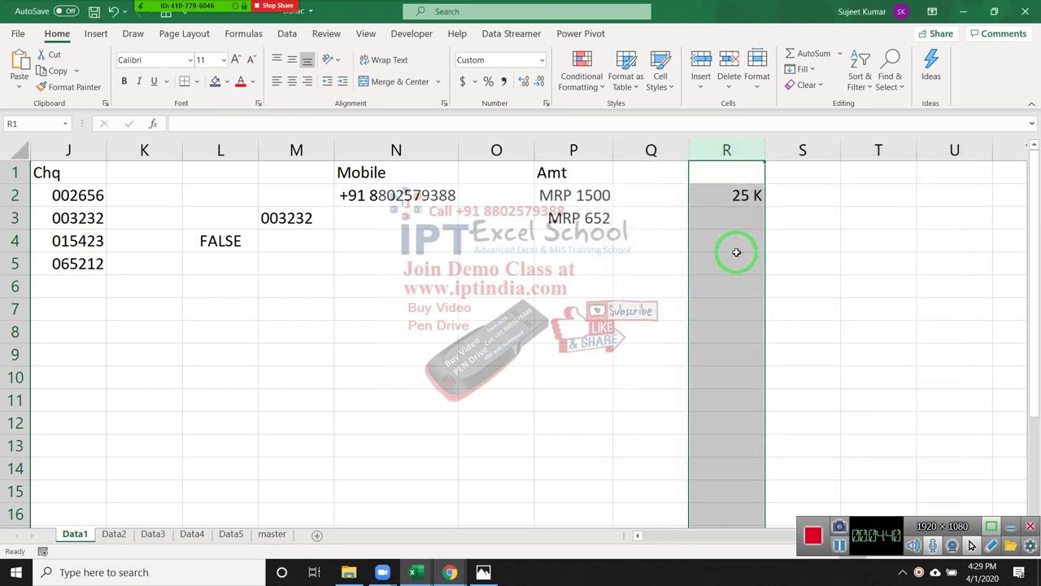
Enter 69 in cell R3 and check how it displays.
drag(737, 252, 582, 350)
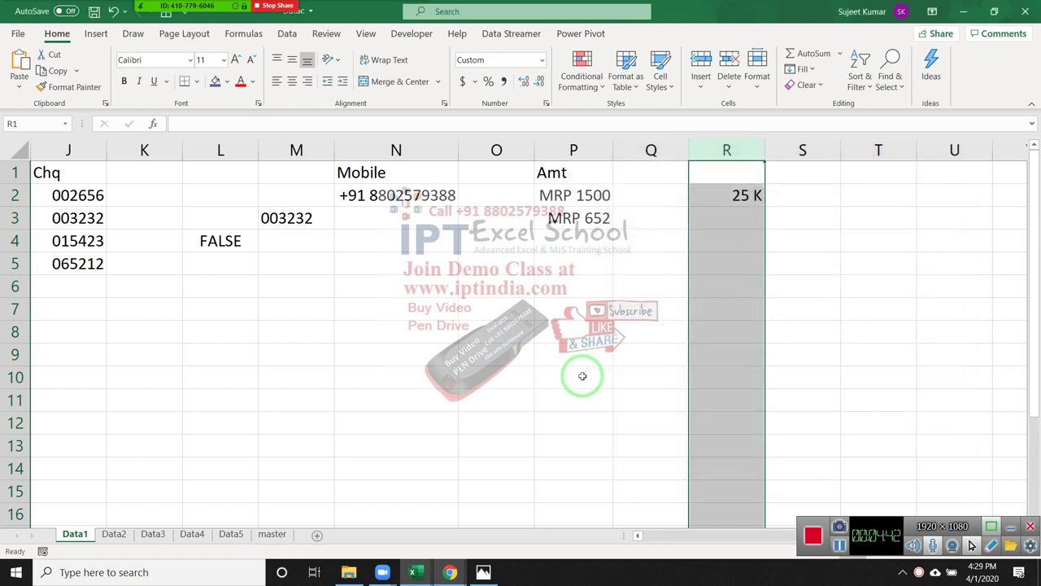
click(729, 221)
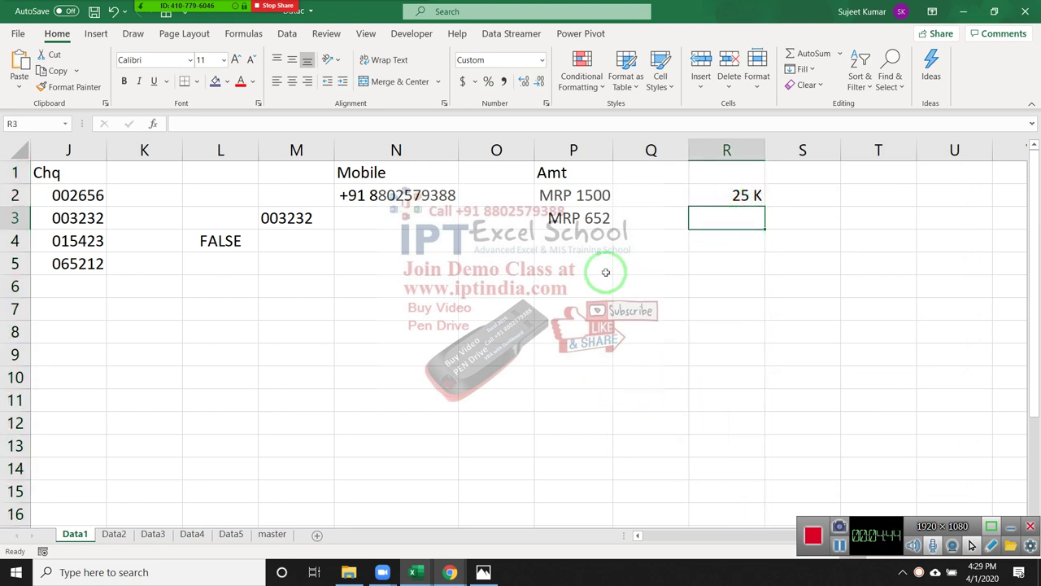
text(69)
key(Return)
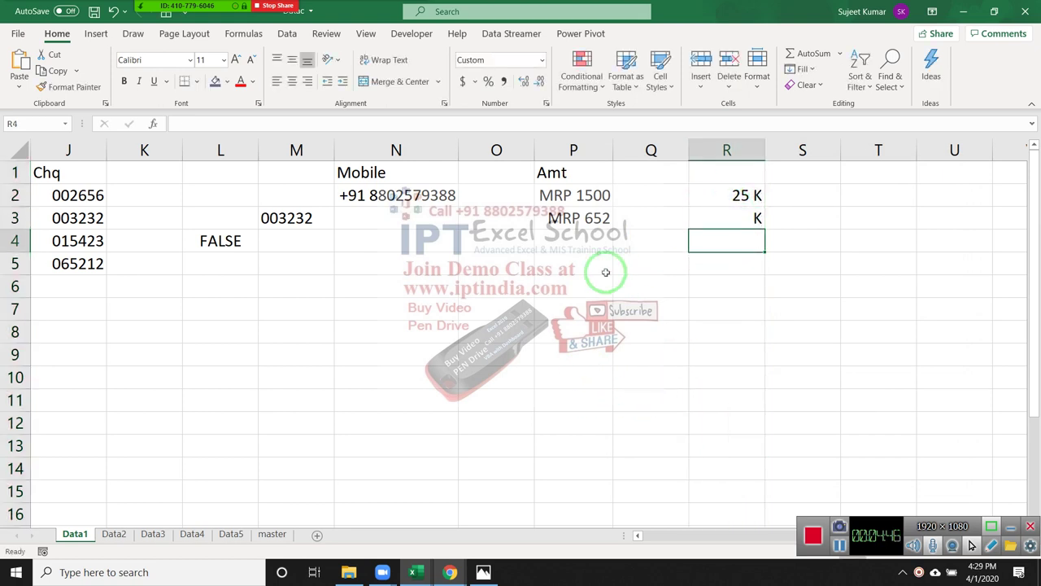
key(Up)
key(Up)
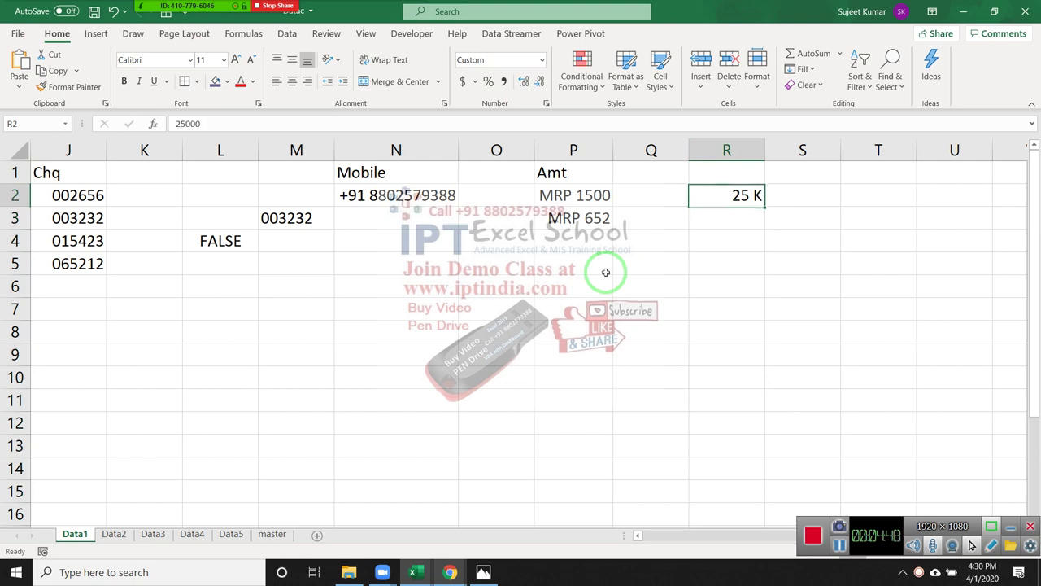
Select the whole of column R and confirm the #,"K" thousands format for it.
drag(910, 49, 742, 153)
click(742, 153)
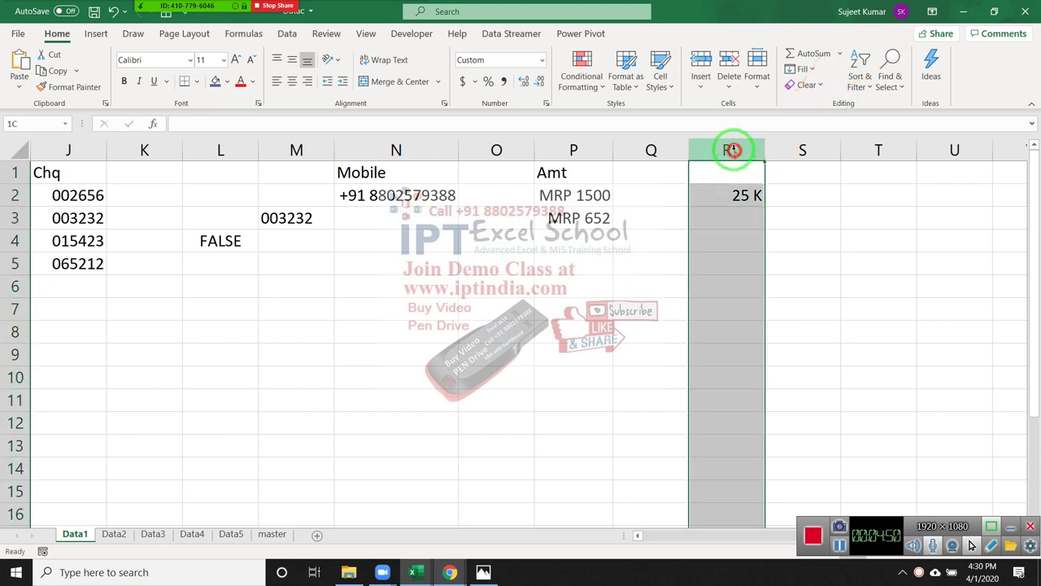
right_click(730, 191)
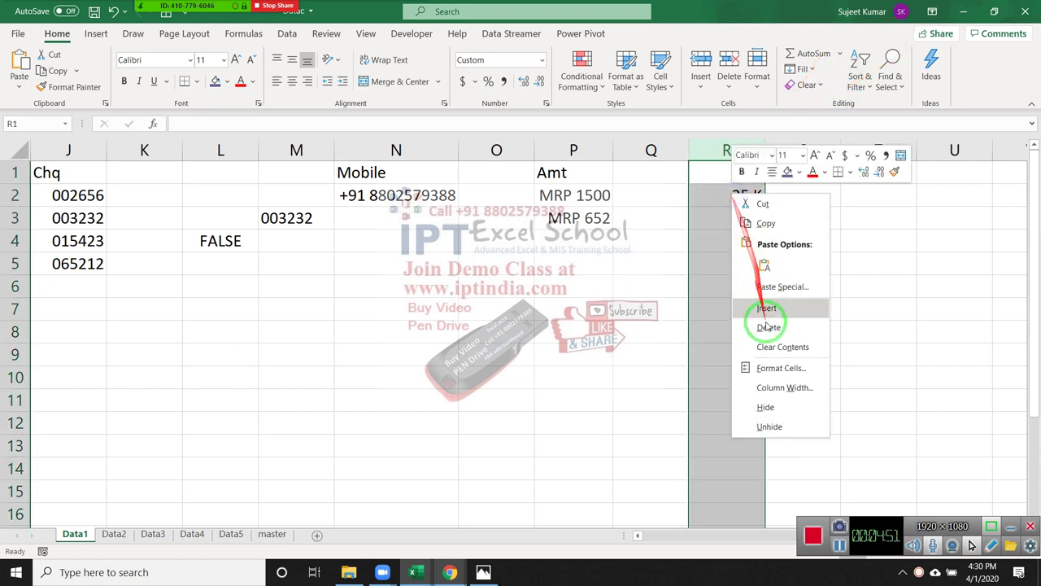
click(773, 368)
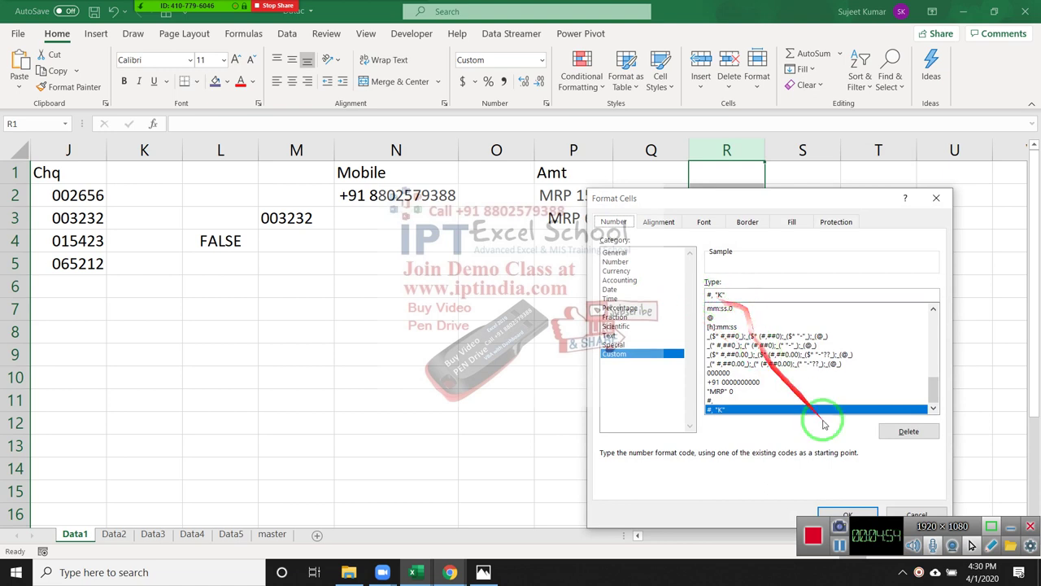
click(851, 514)
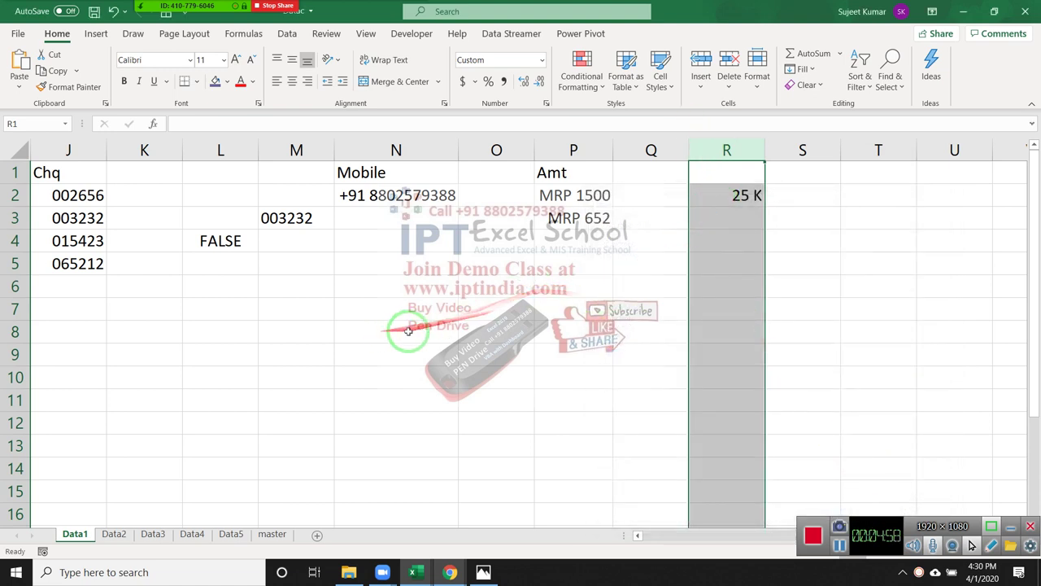
click(500, 350)
Enter the date 1/1 in cell O9.
text(1/1)
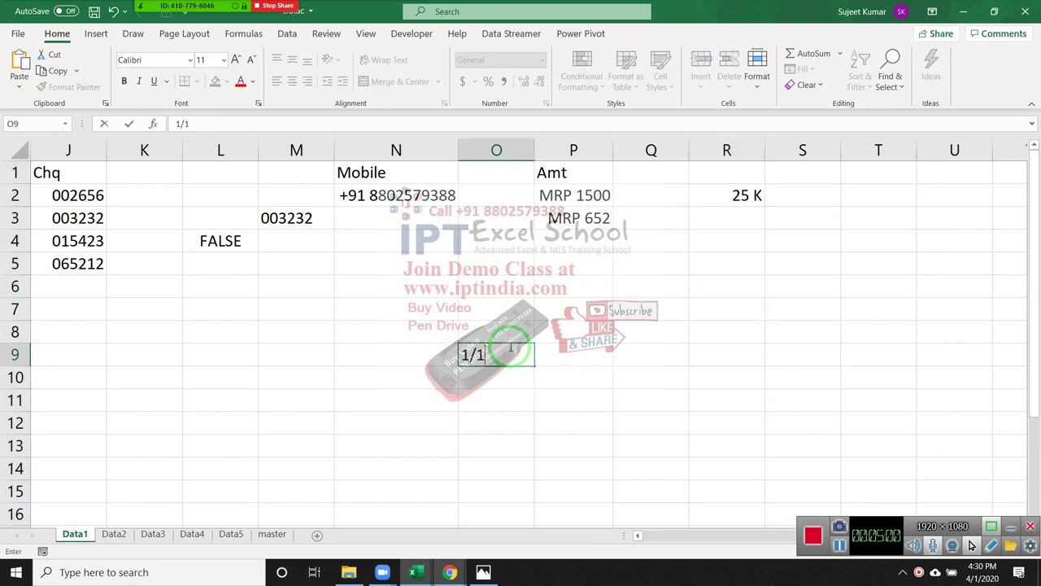
key(Return)
click(500, 355)
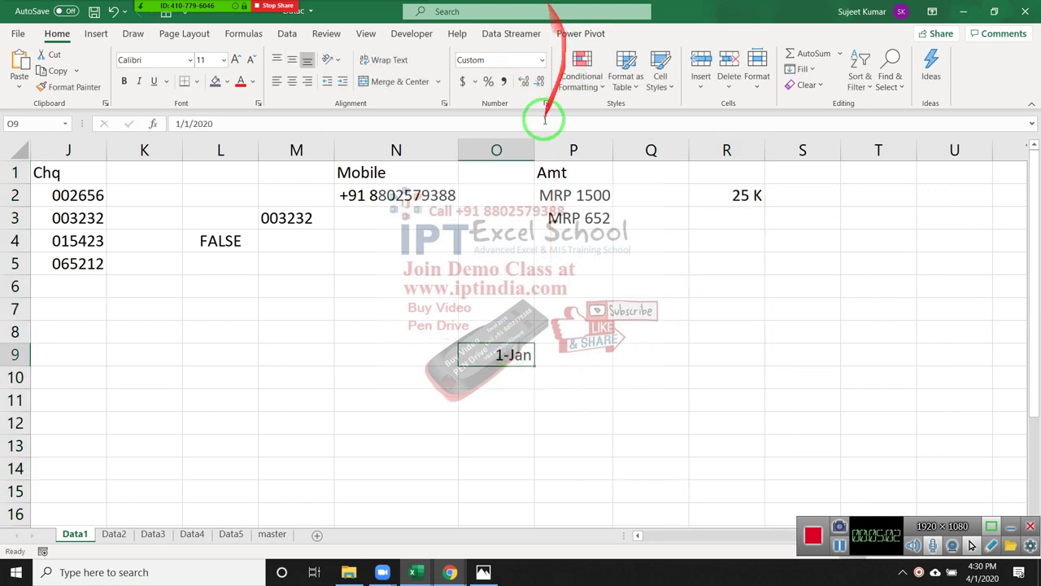
Format O9 as a Date with English (United States) locale and the 14-Mar-12 style.
key(ctrl+1)
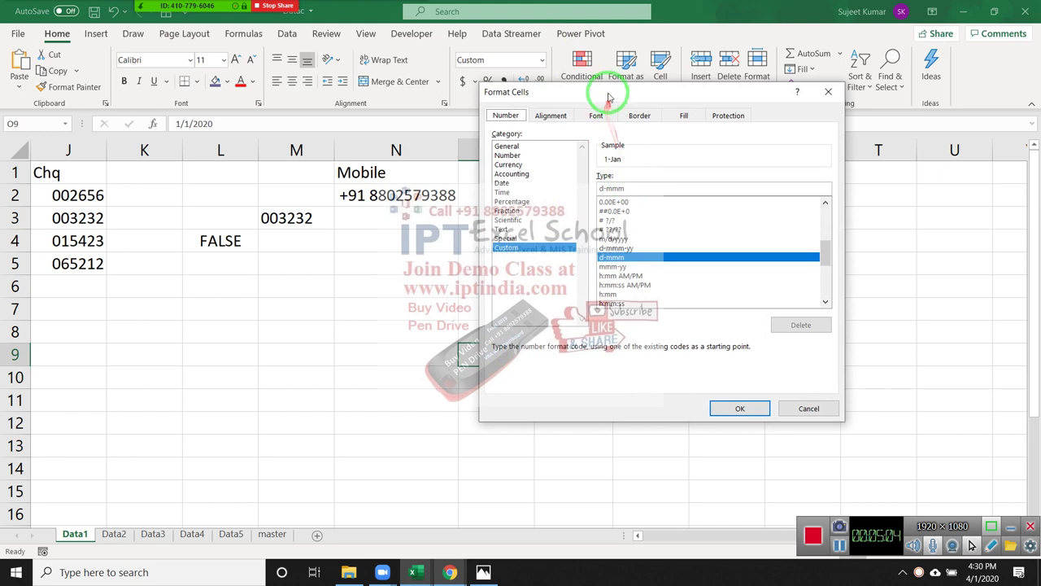
drag(609, 90, 708, 85)
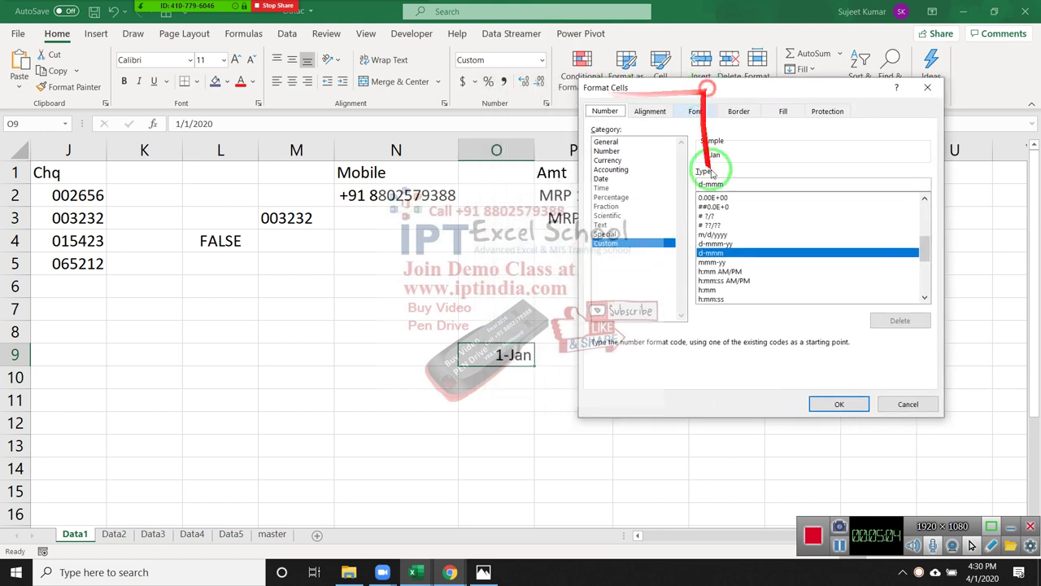
click(601, 179)
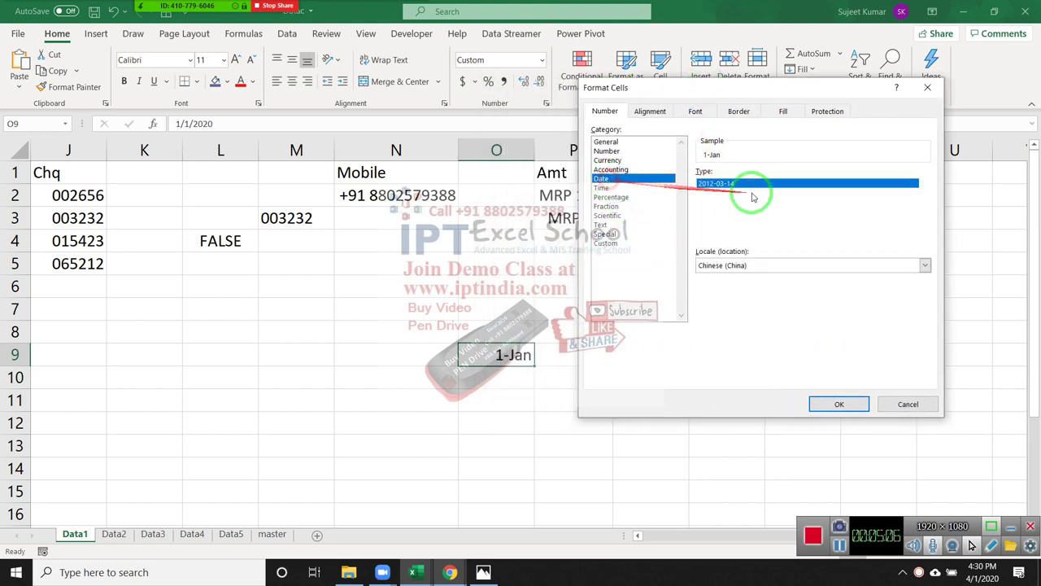
click(736, 266)
scroll(769, 306, up, 1)
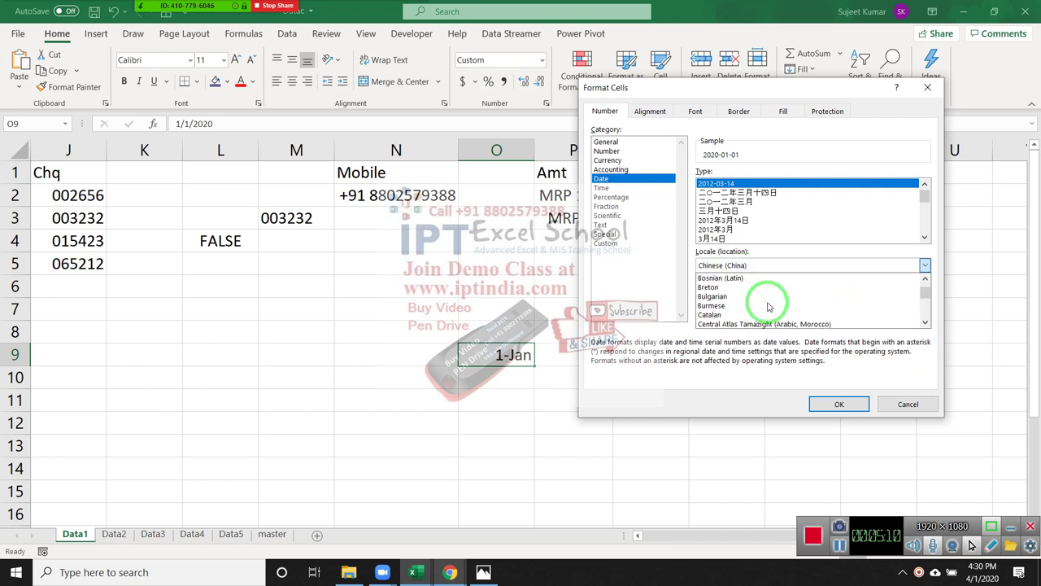
scroll(768, 306, down, 2)
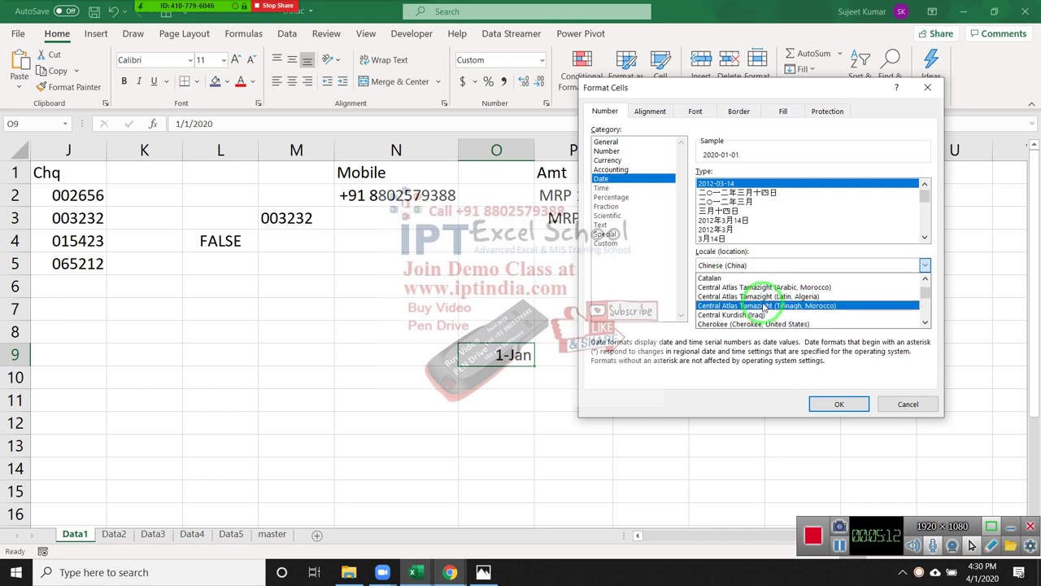
scroll(766, 310, down, 3)
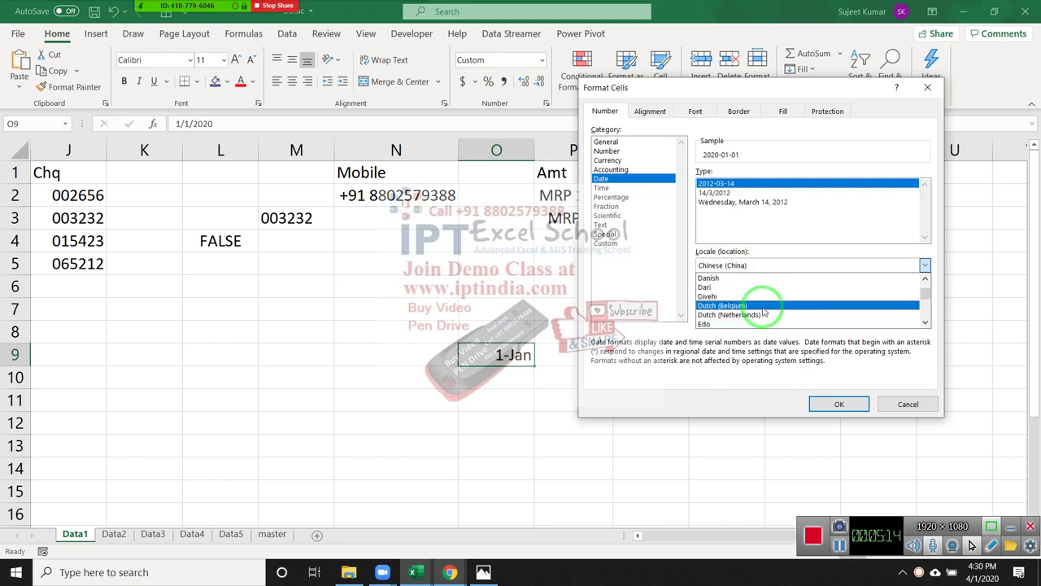
scroll(765, 313, down, 3)
scroll(764, 315, down, 3)
scroll(763, 315, down, 1)
scroll(765, 318, down, 1)
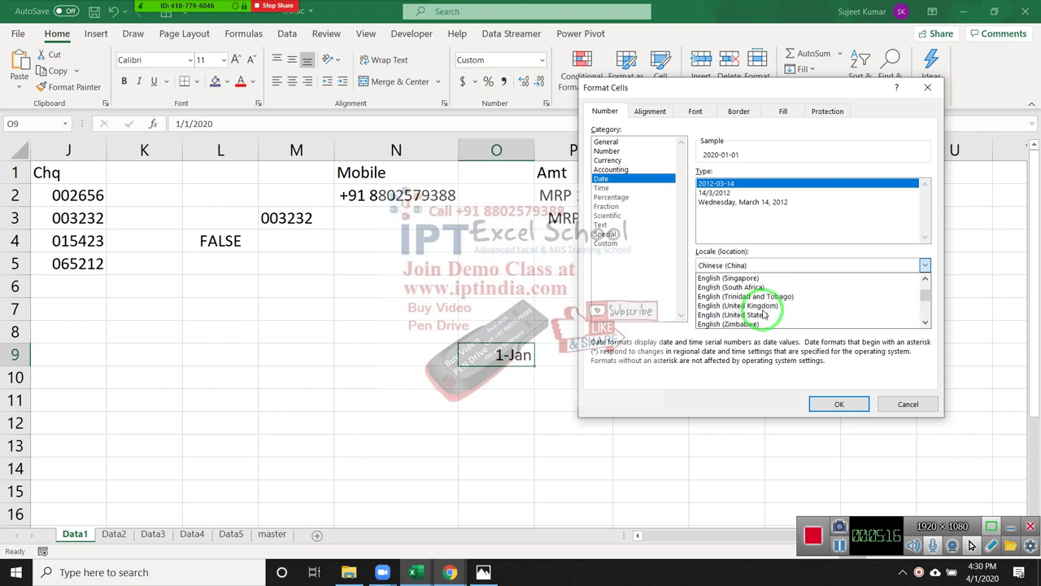
click(763, 314)
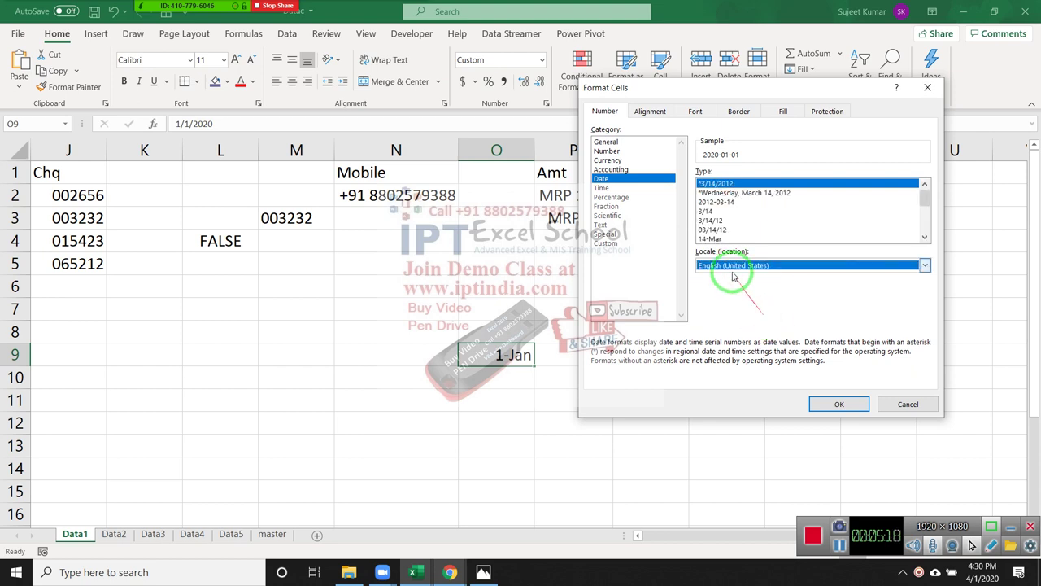
click(714, 238)
scroll(713, 240, down, 1)
scroll(714, 238, down, 1)
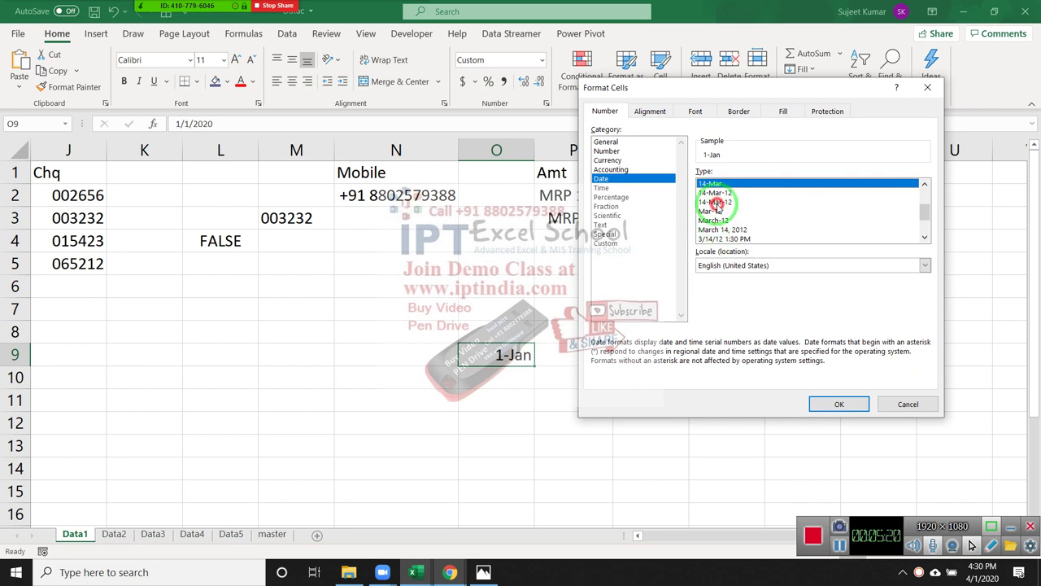
click(714, 202)
click(714, 195)
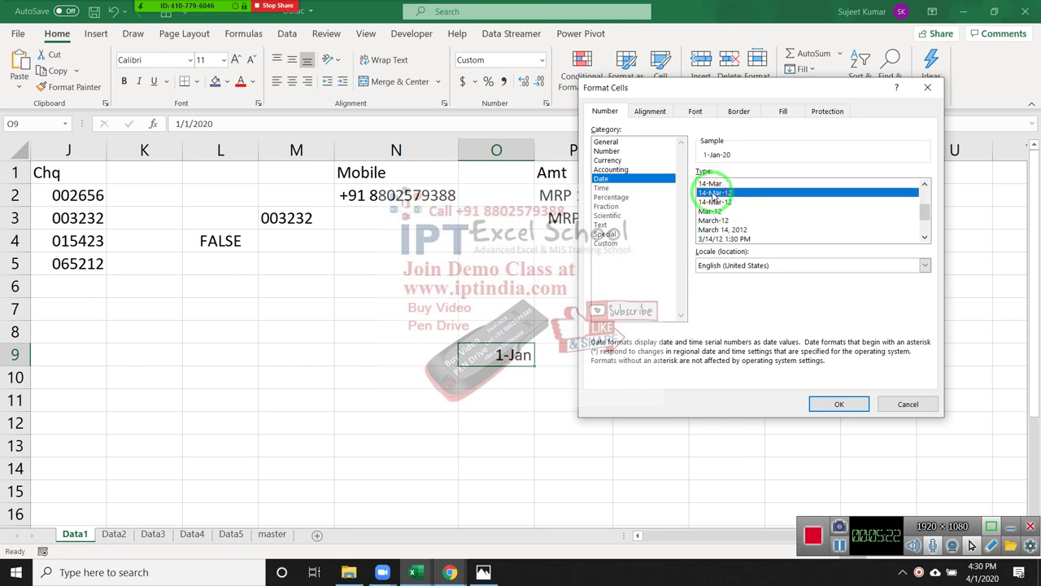
Type a custom DD - MM YY date code for O9, then rework its day part.
click(611, 243)
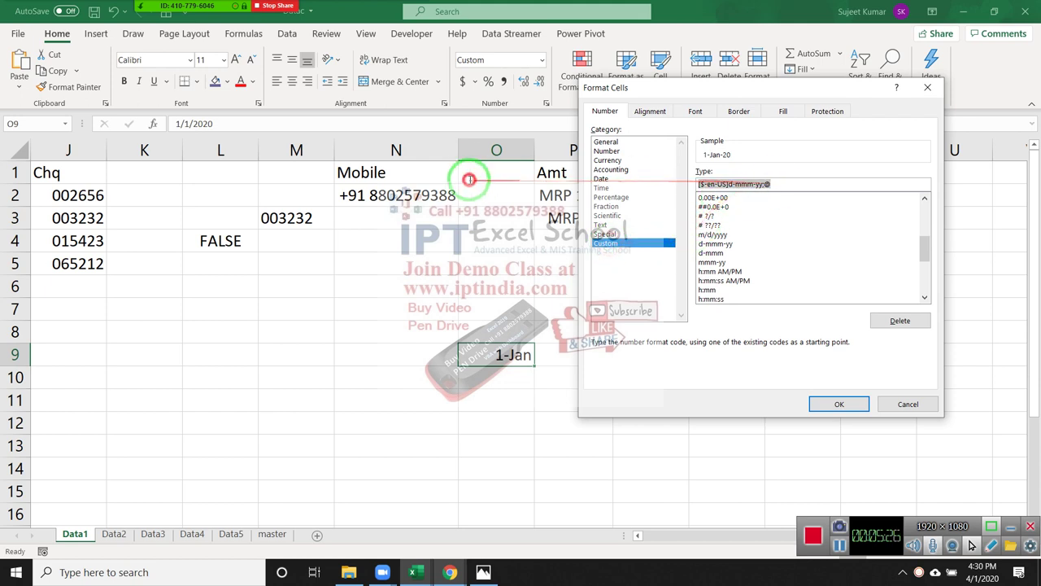
text("DD)
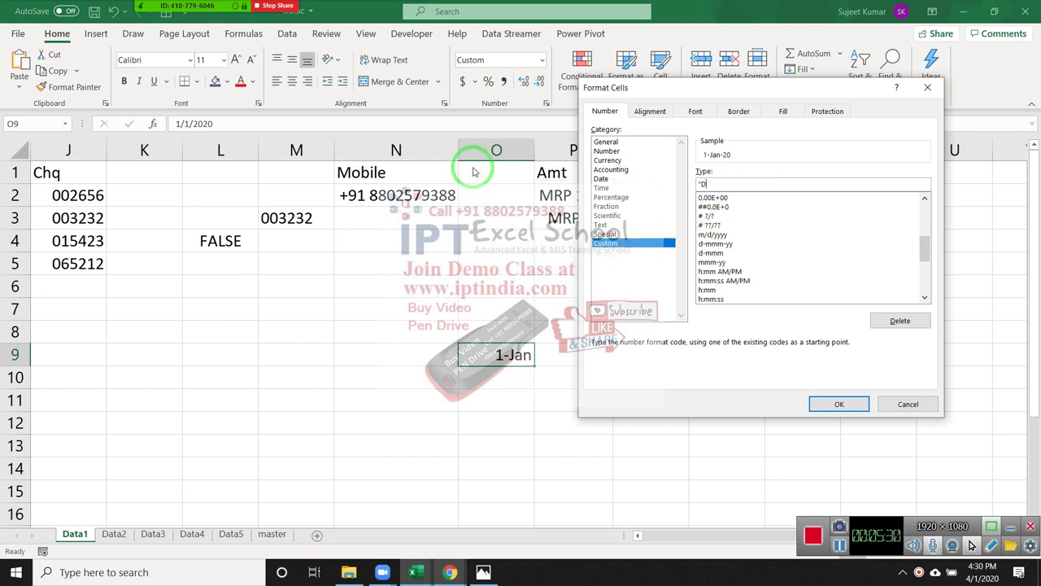
key(BackSpace)
key(BackSpace)
text(DD - MM YY)
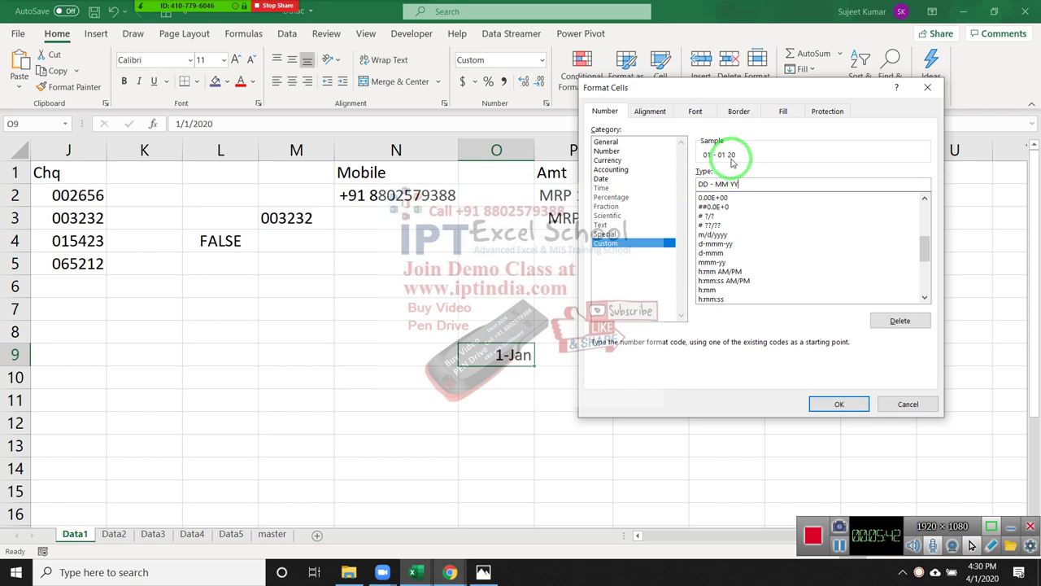
double_click(703, 185)
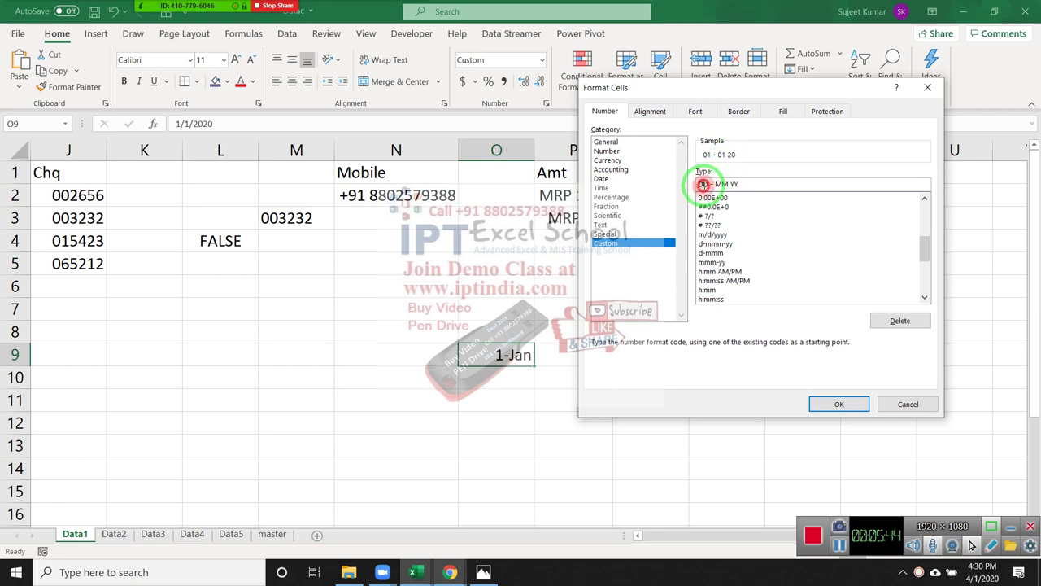
click(705, 183)
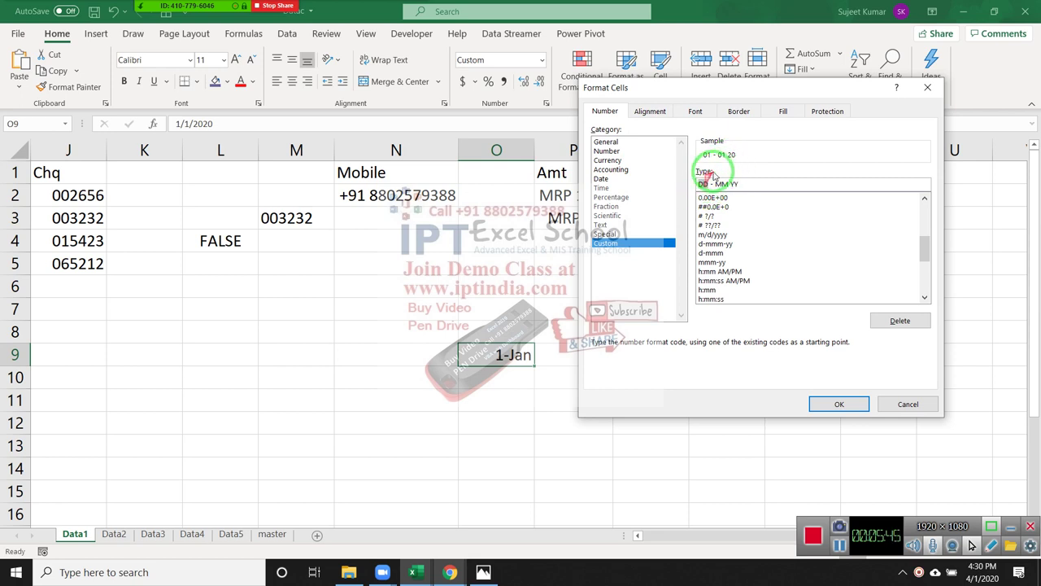
double_click(706, 181)
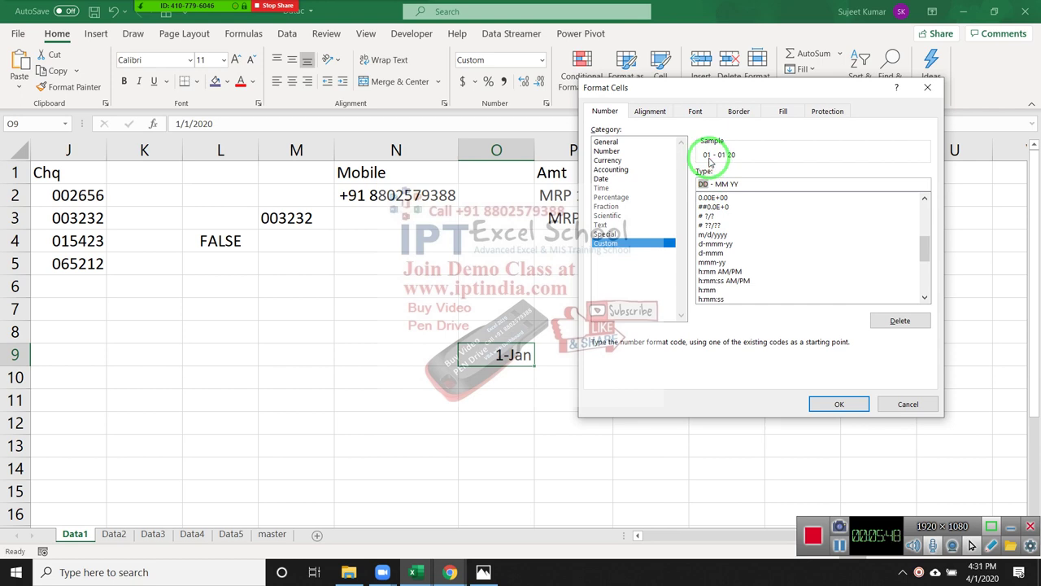
click(727, 184)
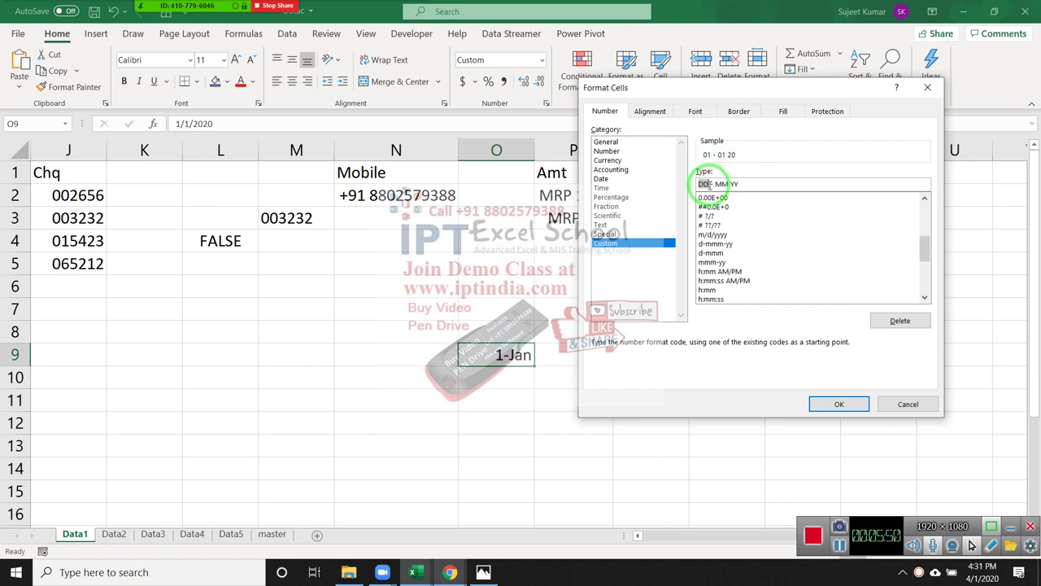
key(BackSpace)
text(.)
text(D)
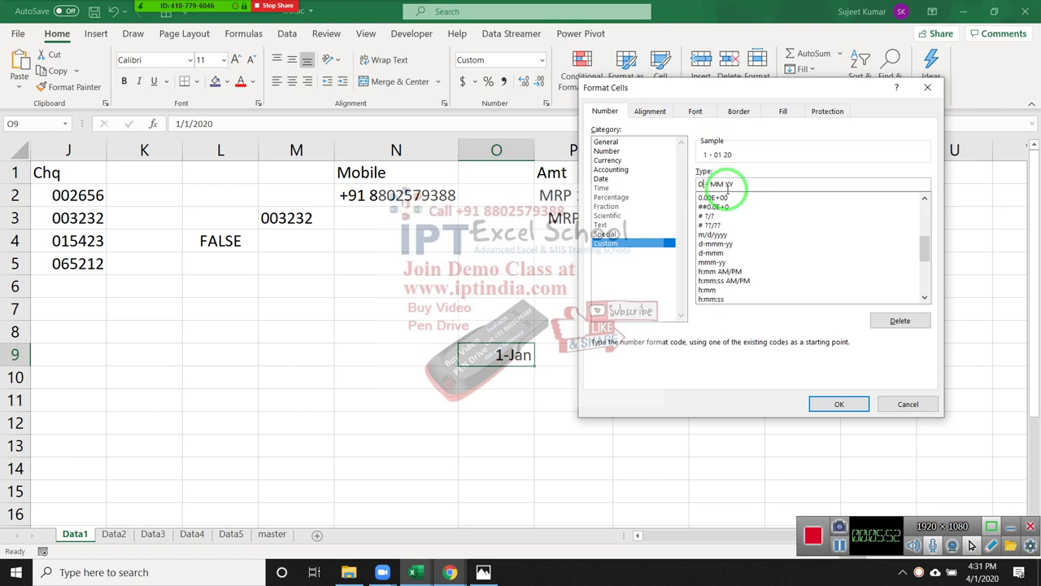
text(DD)
Try alternative day and month codes, then restore DD - MM YY and apply it to O9.
text(d)
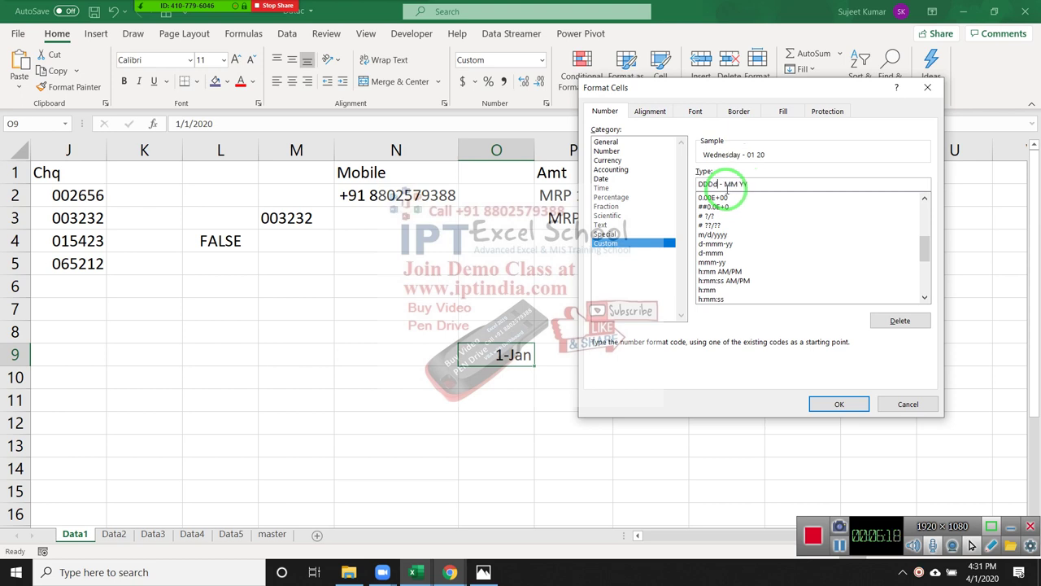
key(BackSpace)
key(BackSpace)
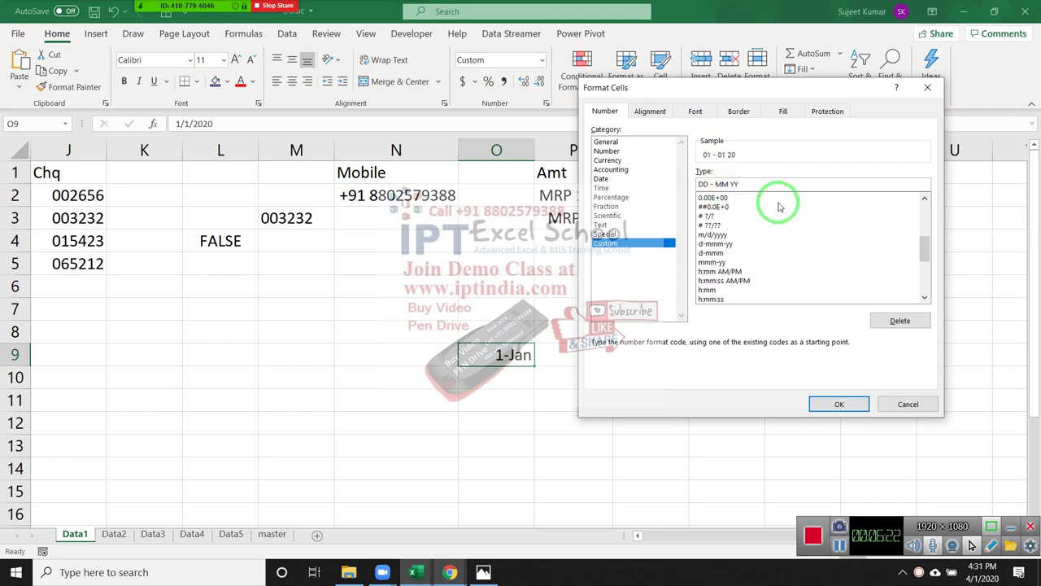
key(Right)
key(Right)
key(Right)
text(m)
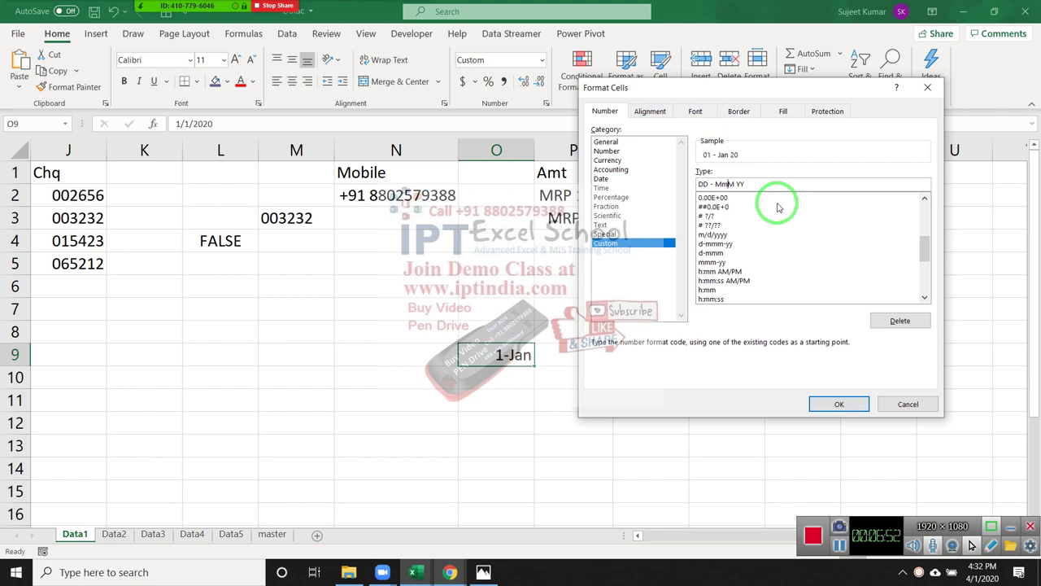
text(m)
key(BackSpace)
key(BackSpace)
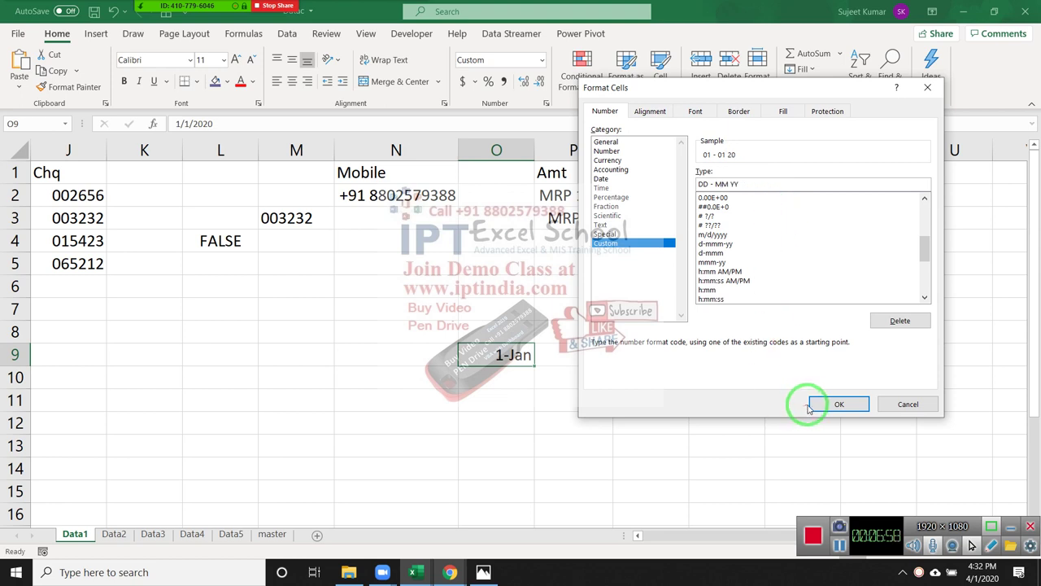
click(818, 404)
Enter the time 10:30 in cell O11.
click(519, 396)
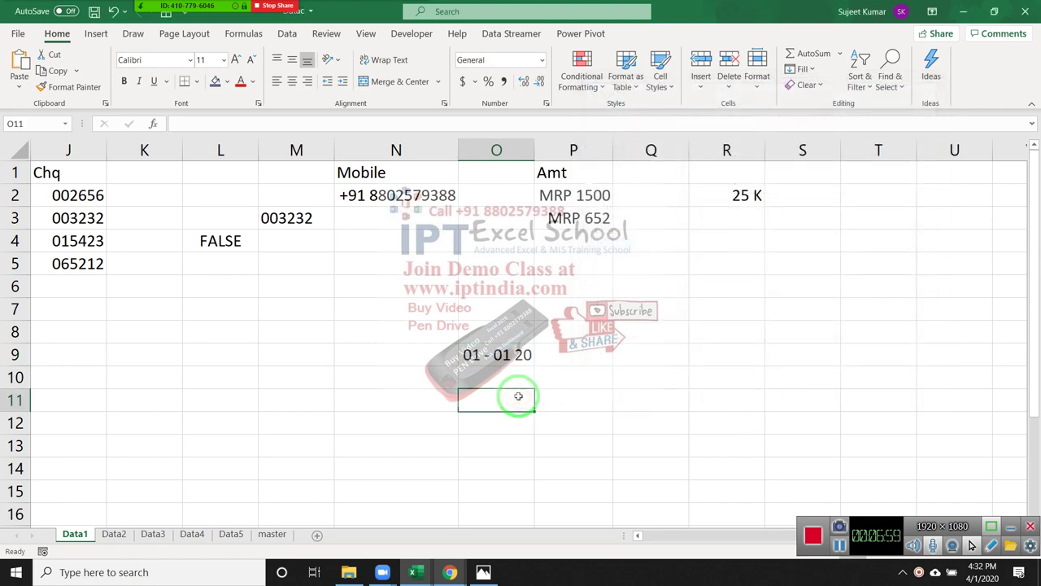
text(10:)
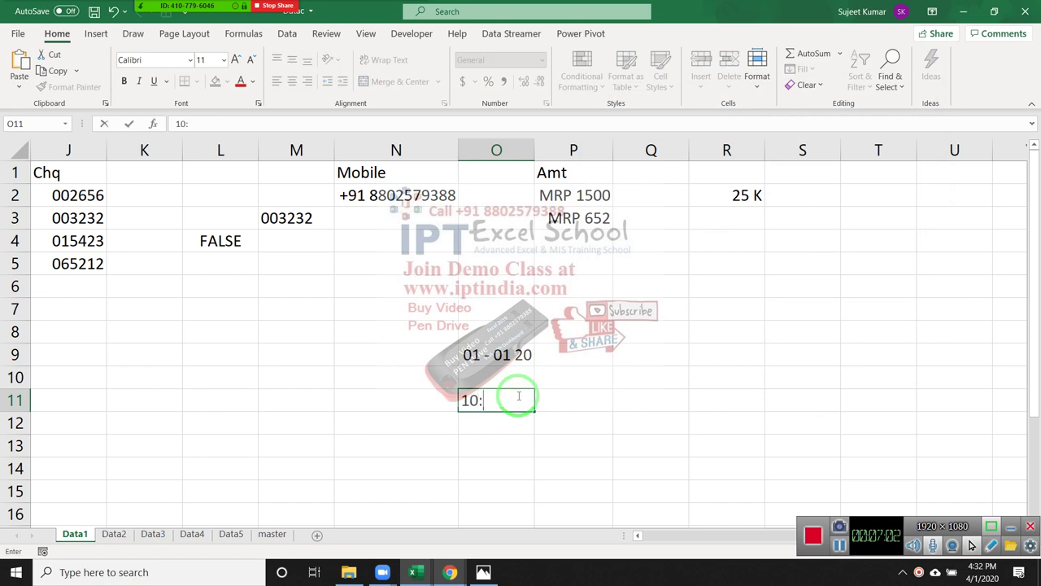
text(30)
key(Return)
Give O11 the custom hh:mm:ss AM/PM format so it shows 10:30:00 AM.
click(518, 396)
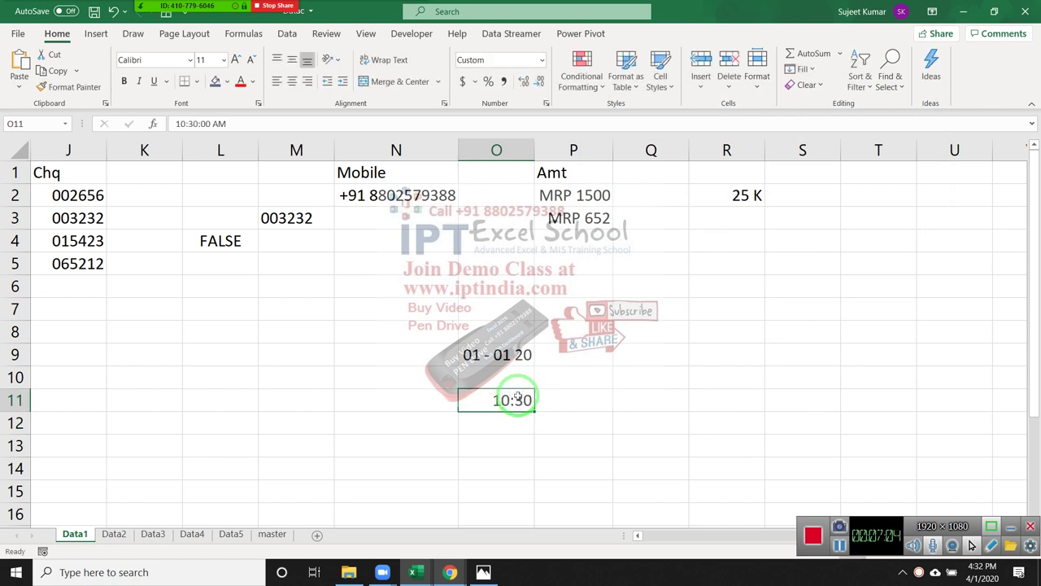
click(546, 103)
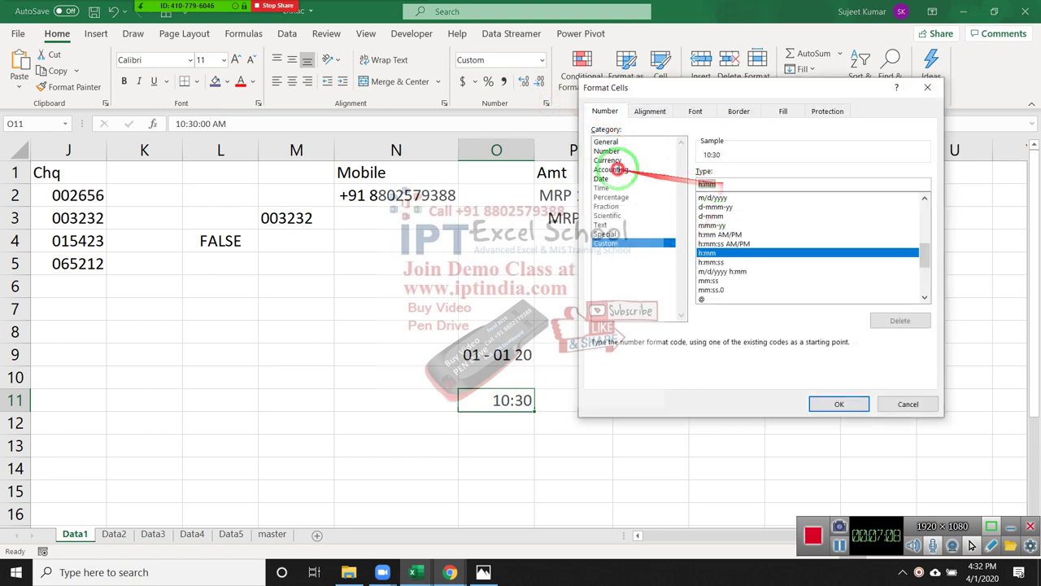
text(HH:MM:SS AM/PM)
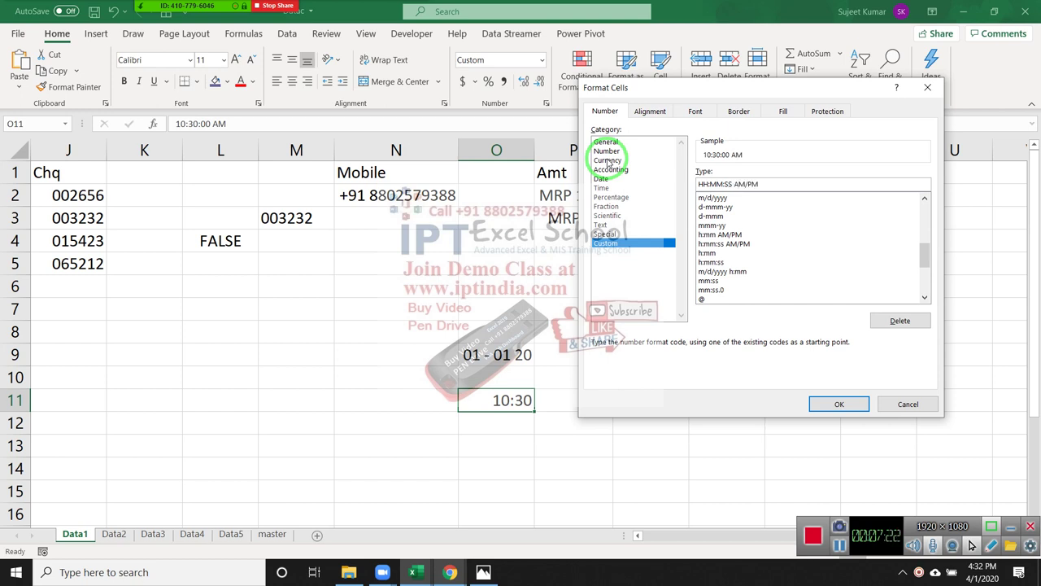
key(Return)
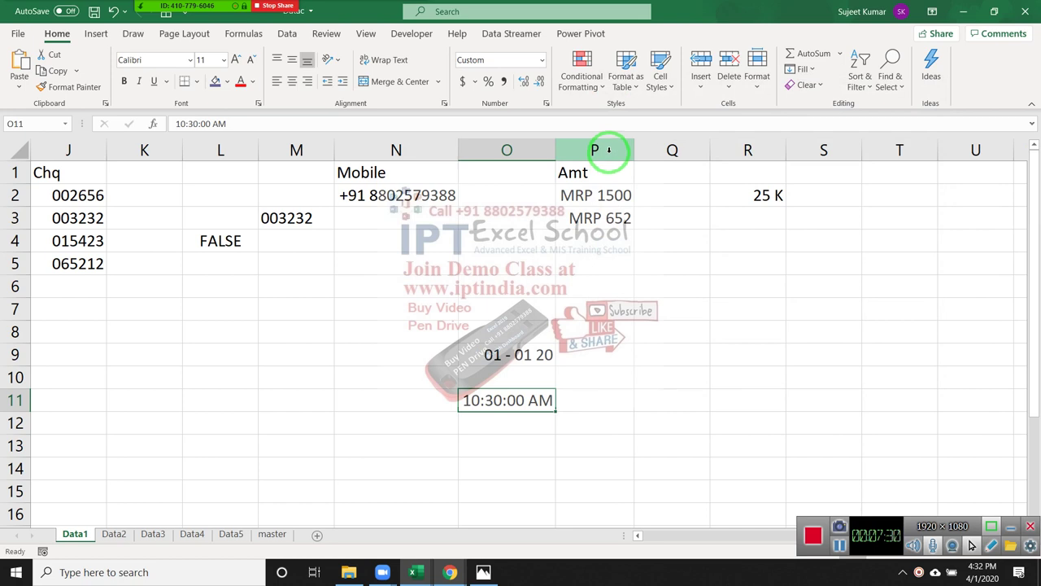
key(Down)
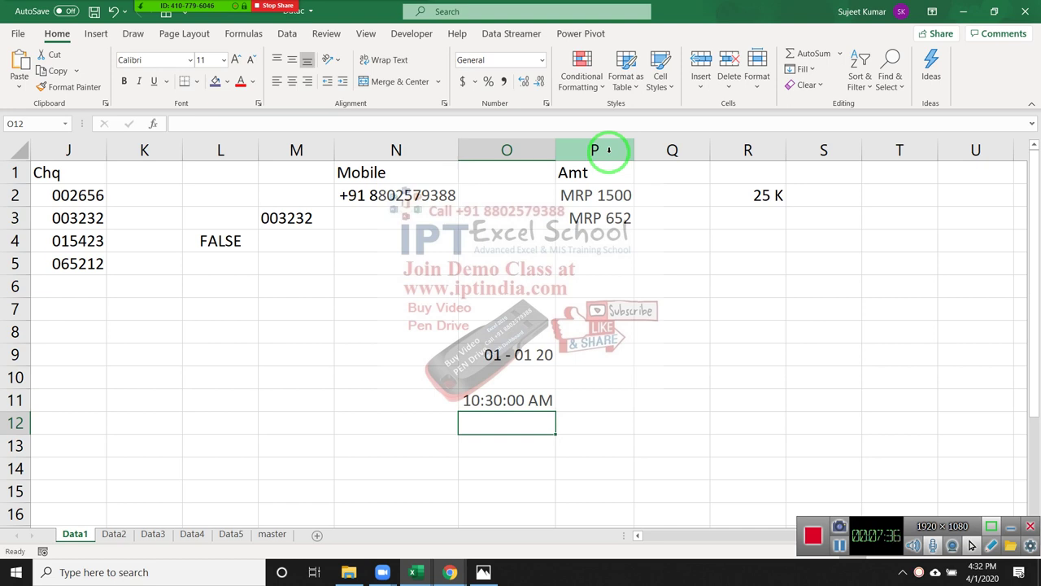
Enter the 36:30 duration in cell O12.
text(36:)
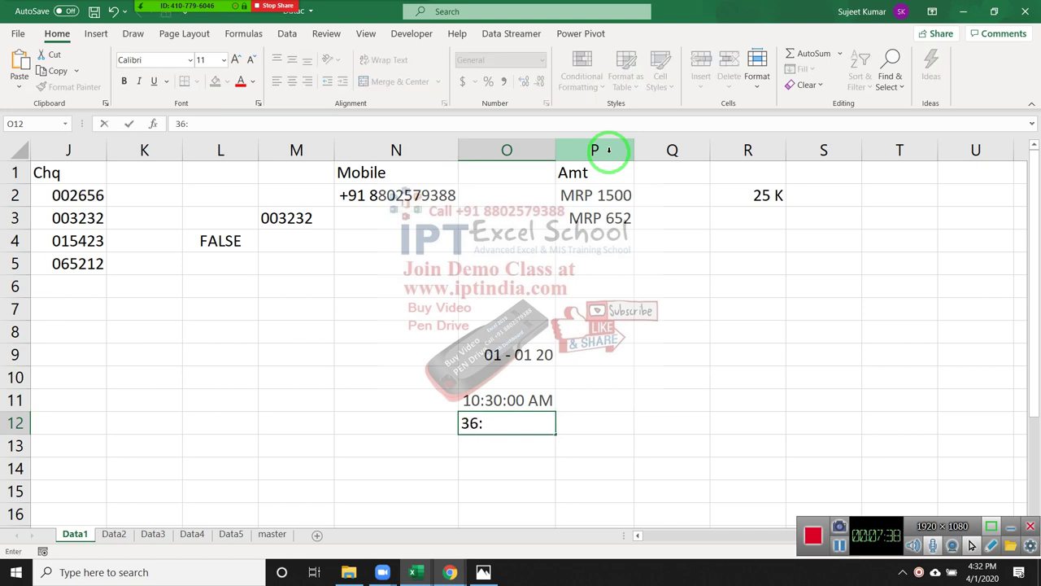
text(30)
key(Return)
key(Up)
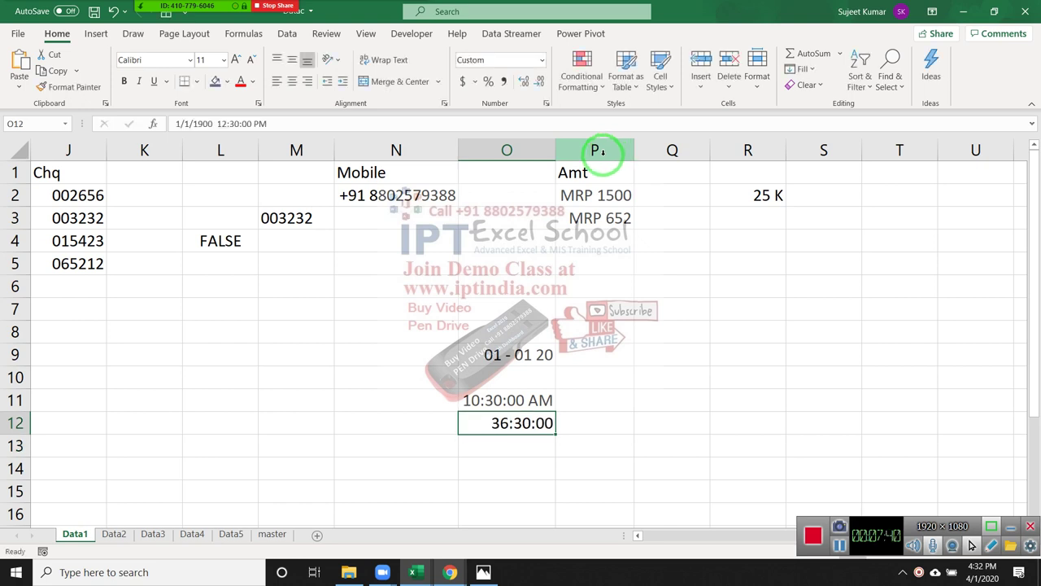
Apply the custom [m] format so O12 shows 2190 elapsed minutes.
click(543, 105)
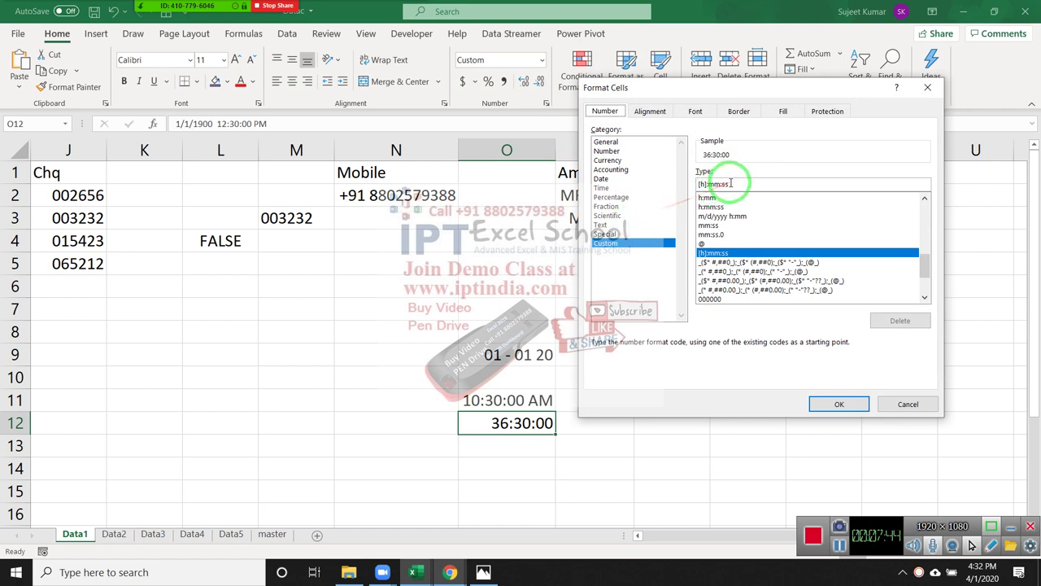
drag(730, 183, 671, 154)
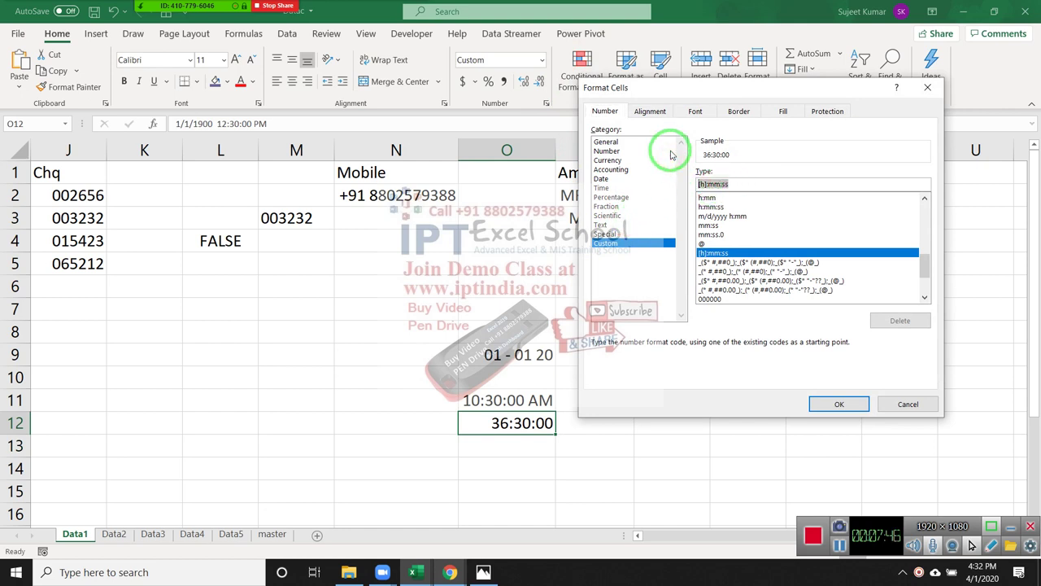
text([m)
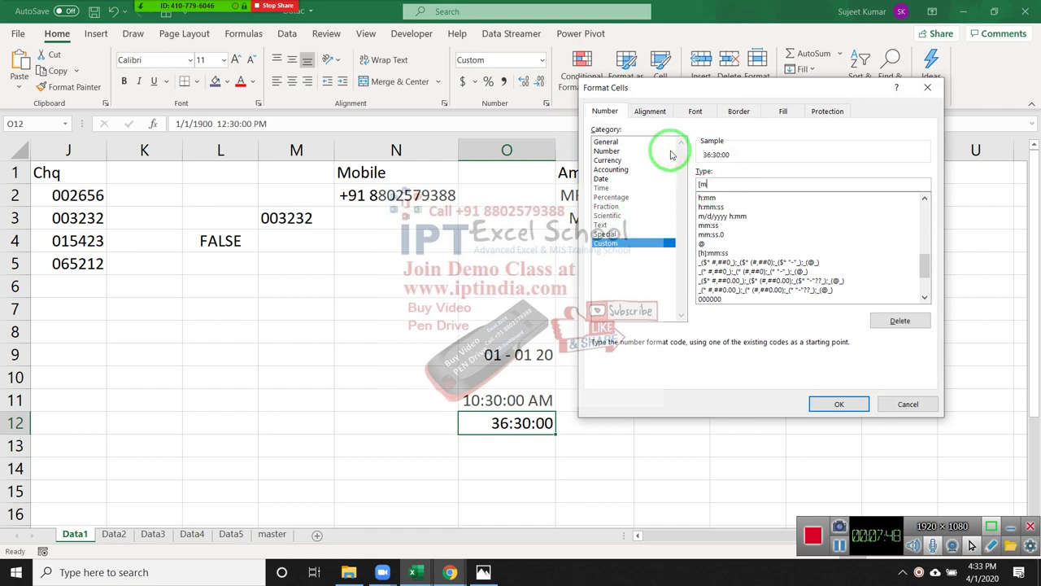
text(])
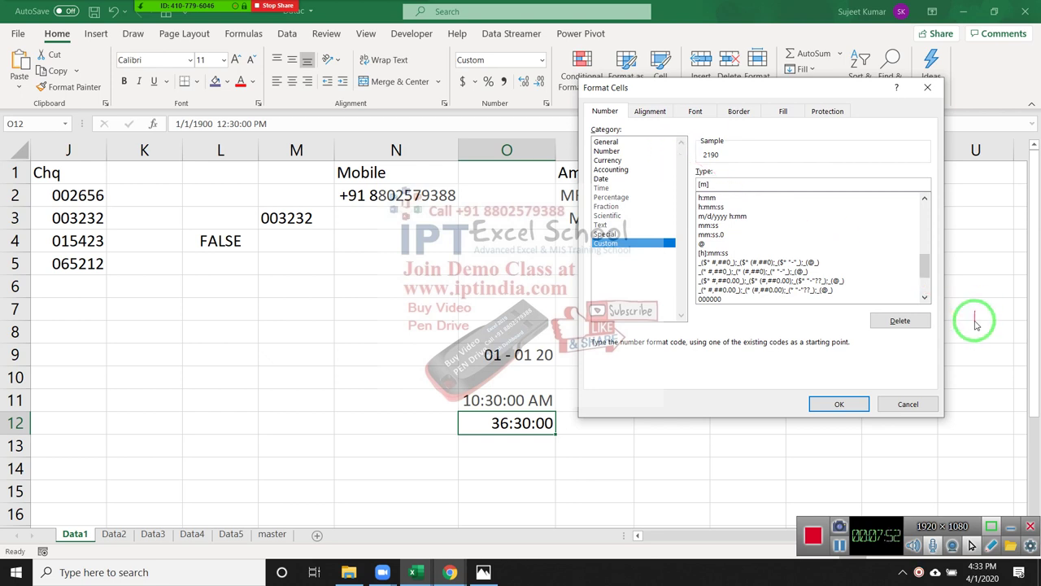
click(825, 403)
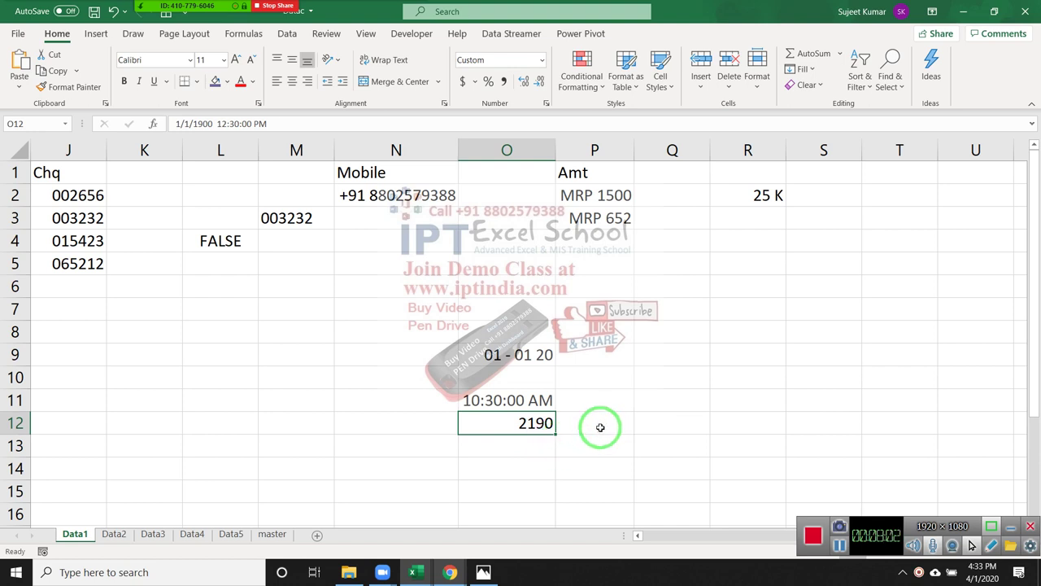
drag(594, 442, 135, 185)
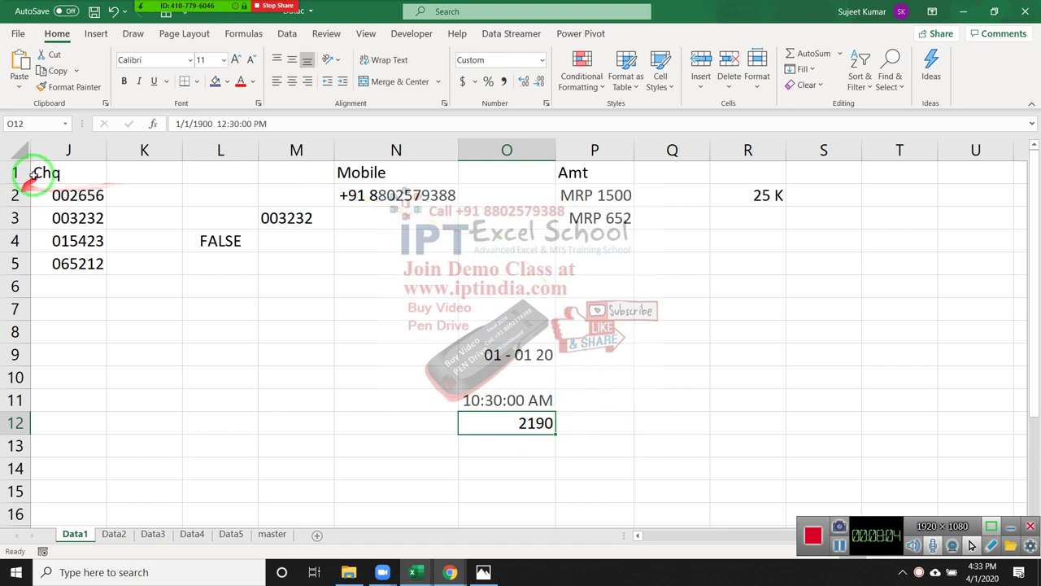
drag(37, 173, 809, 288)
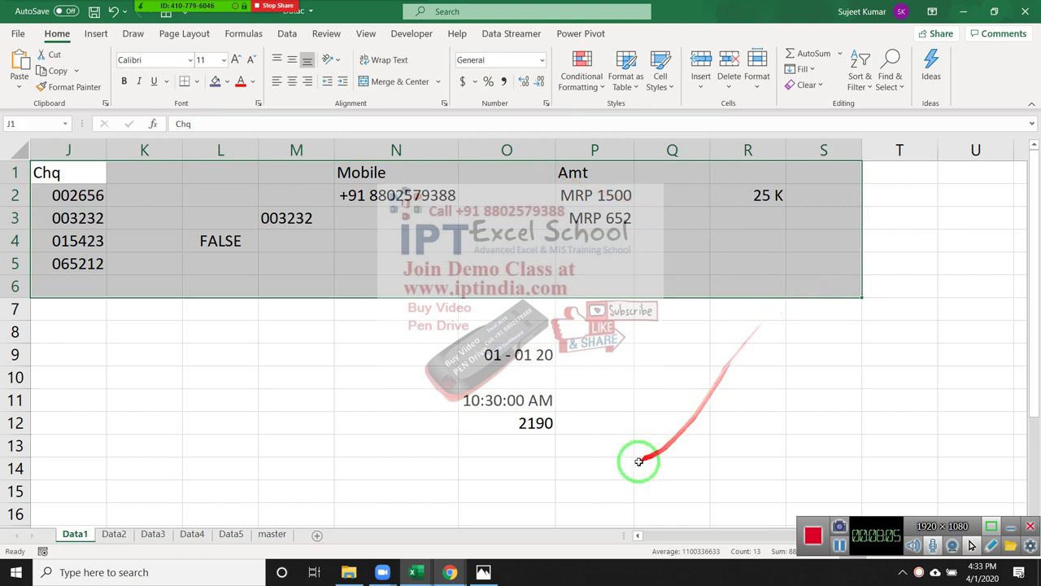
click(621, 430)
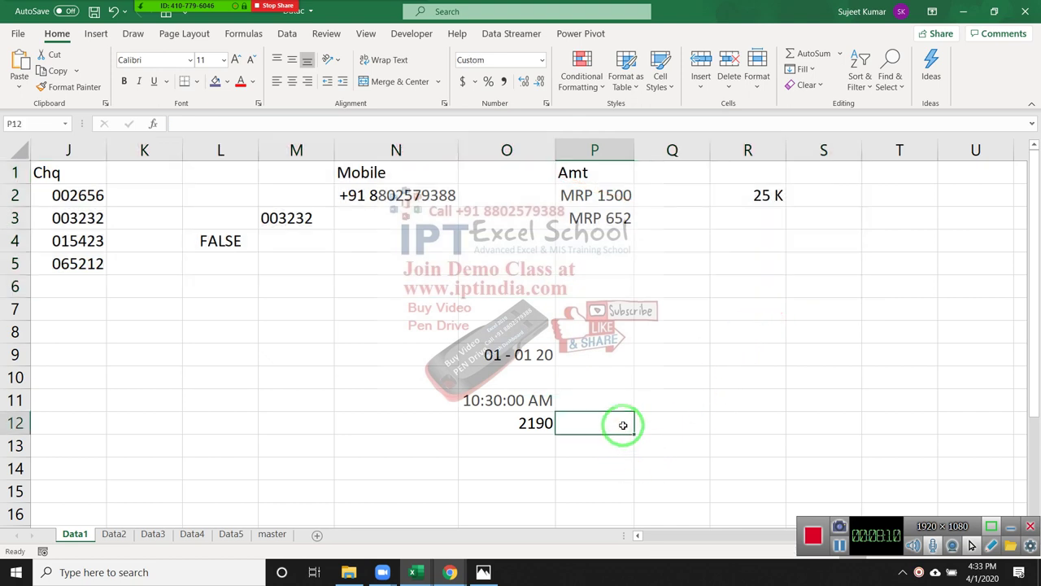
Inspect O12's stored value and undo its [m] format, restoring 36:30:00.
click(489, 434)
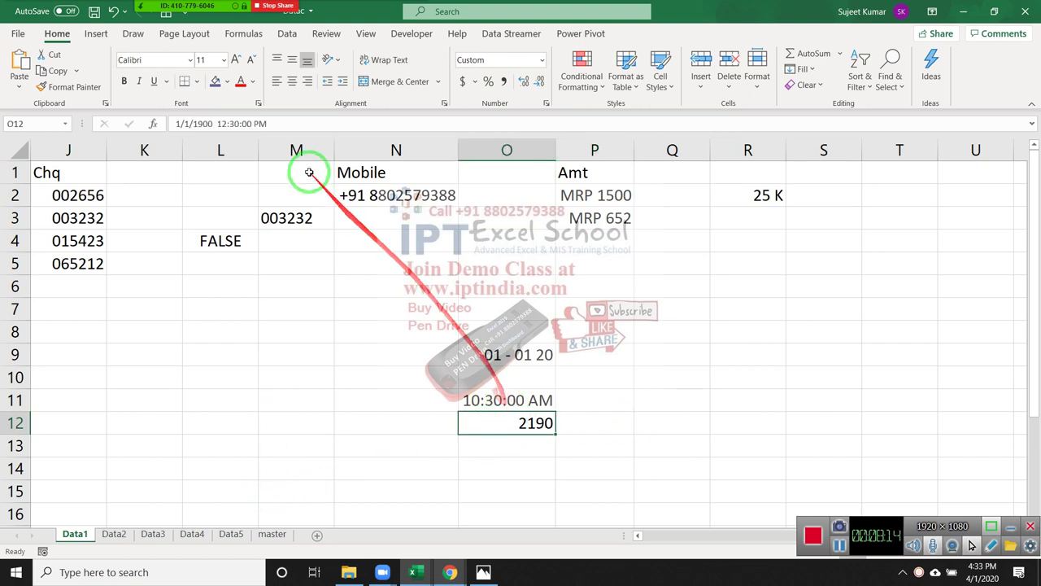
drag(169, 127, 261, 125)
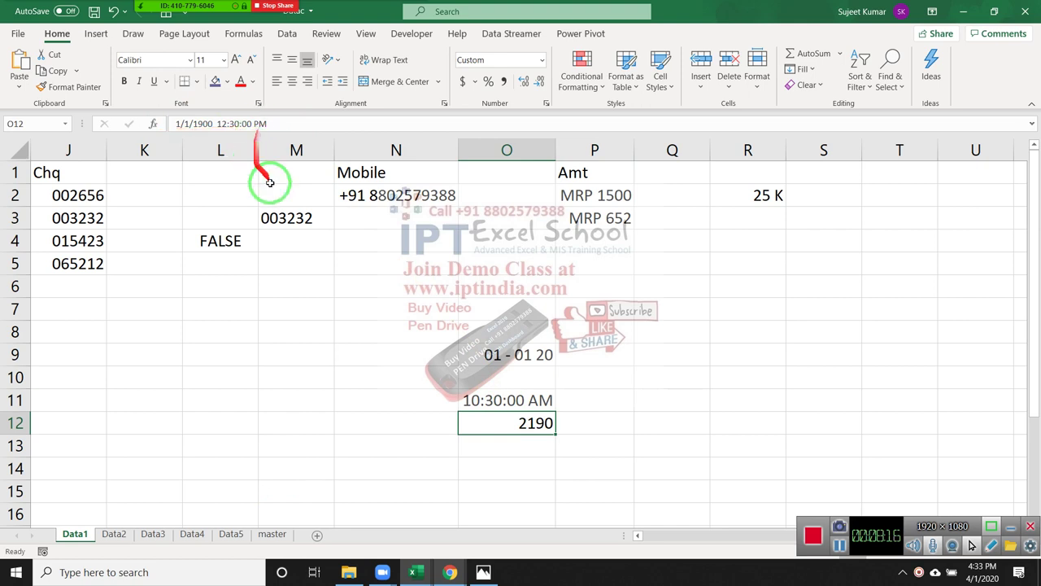
drag(488, 354, 541, 447)
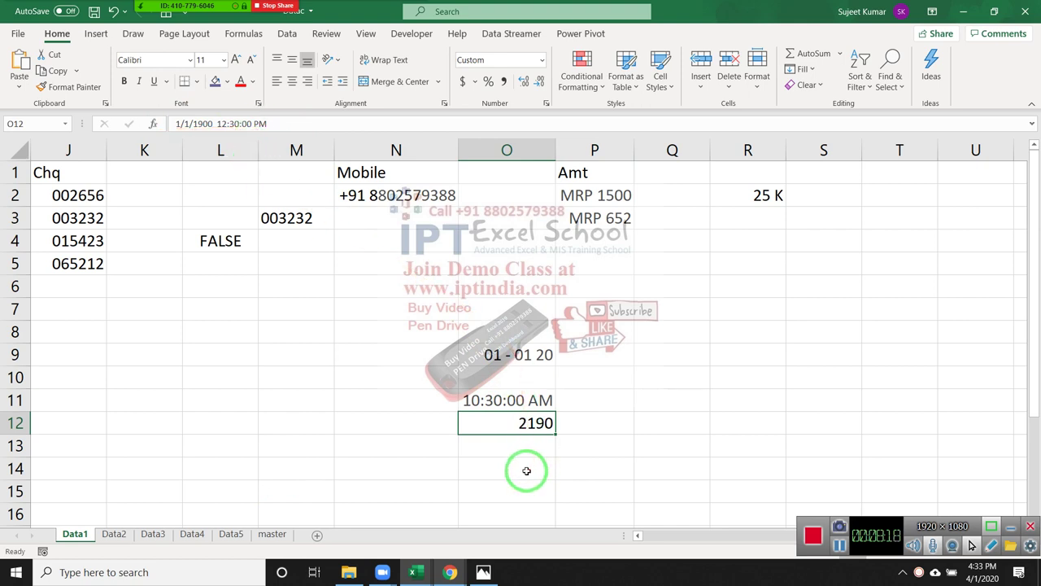
key(ctrl+z)
Enter =TEXT(O12,"[m]") in P12 to return 2190 minutes.
click(591, 419)
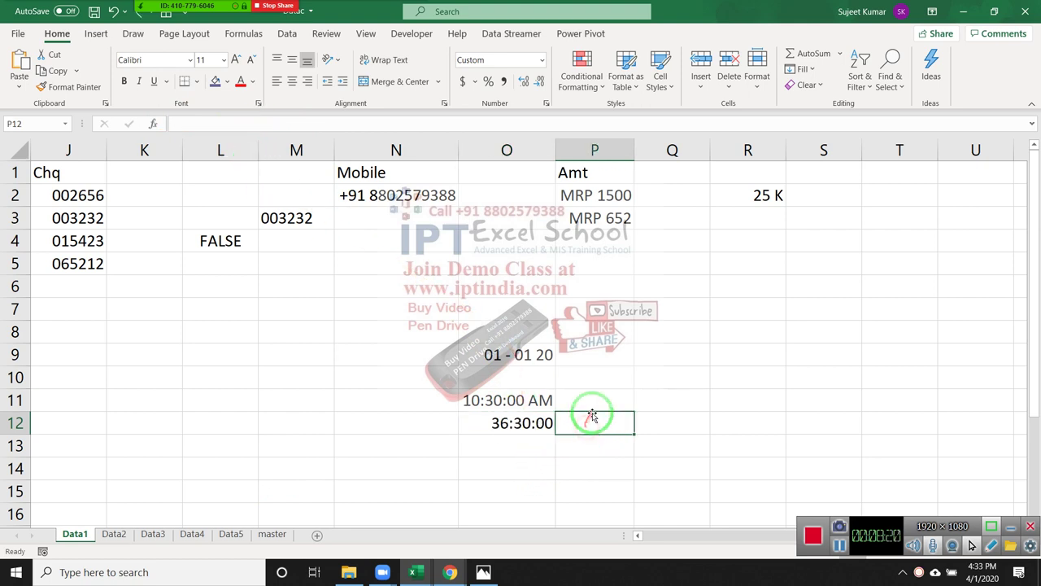
text(=)
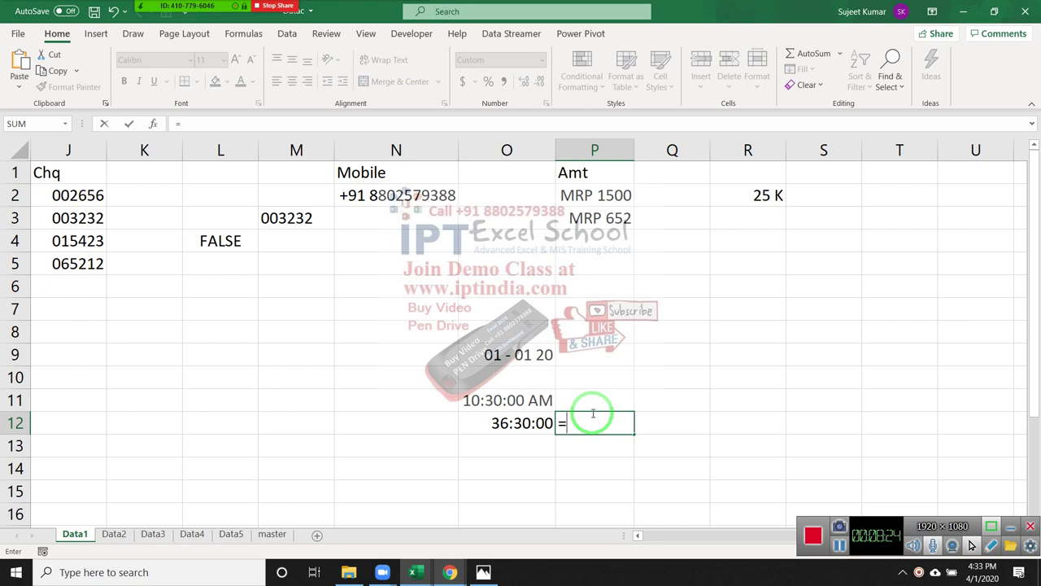
text(ex)
key(Tab)
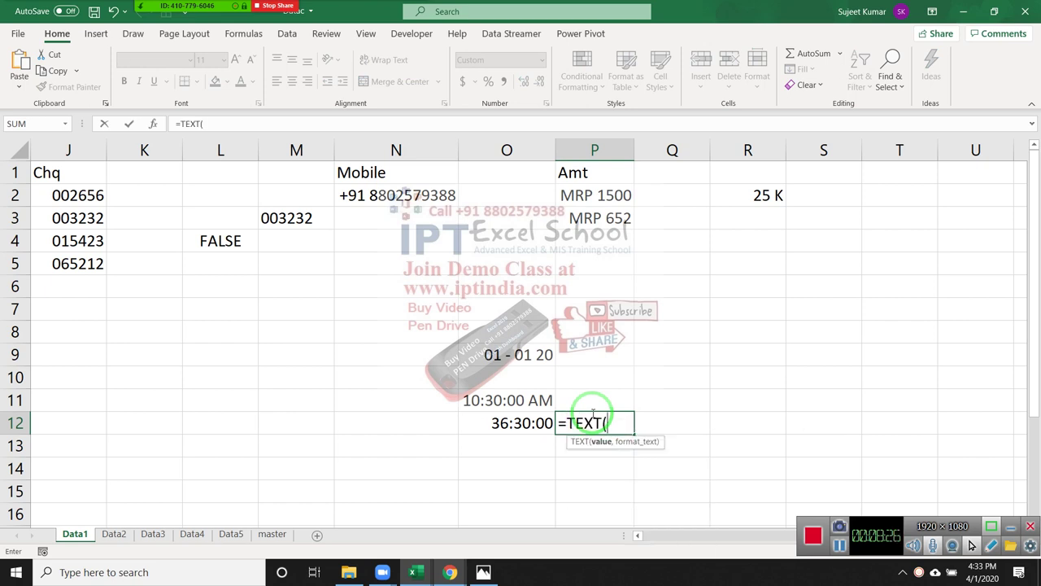
key(Left)
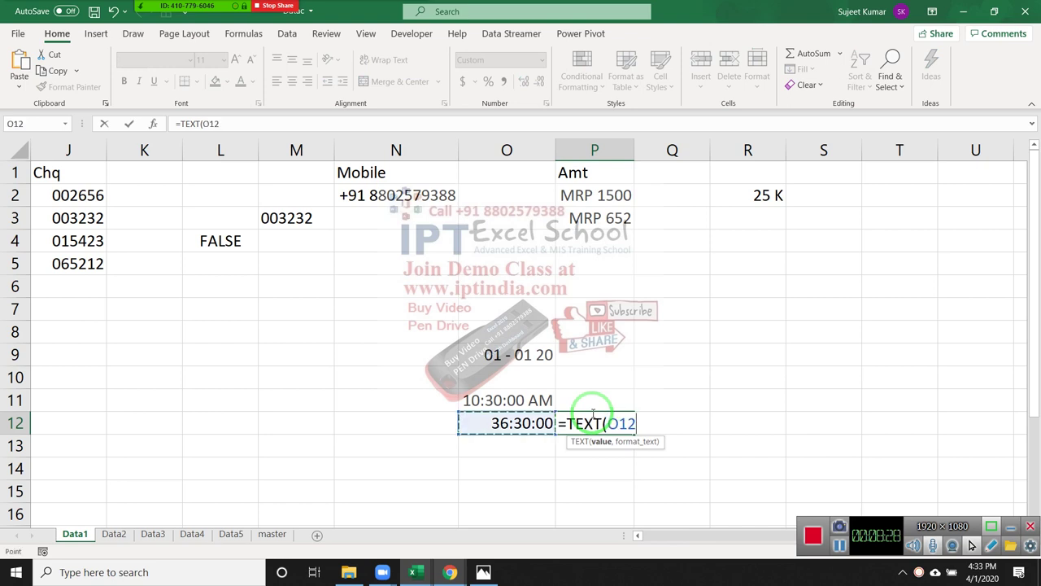
text(,"[)
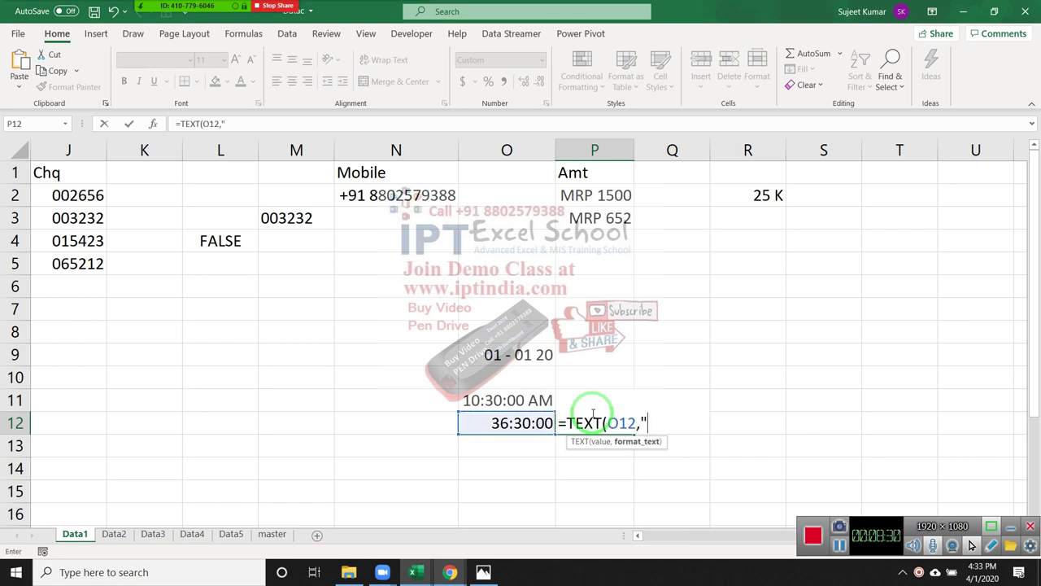
text(m)
key(ctrl+Return)
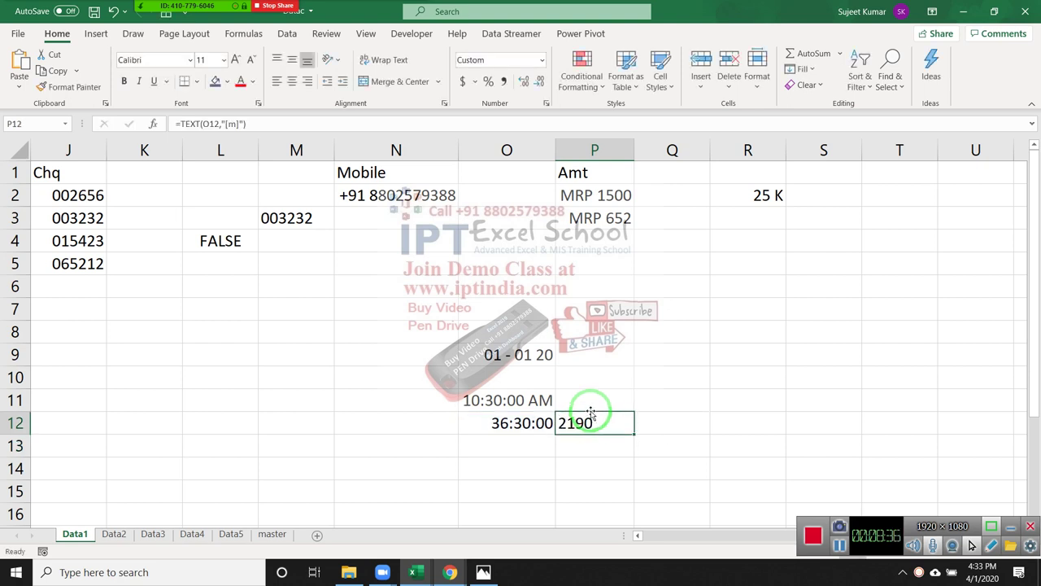
drag(609, 430, 587, 492)
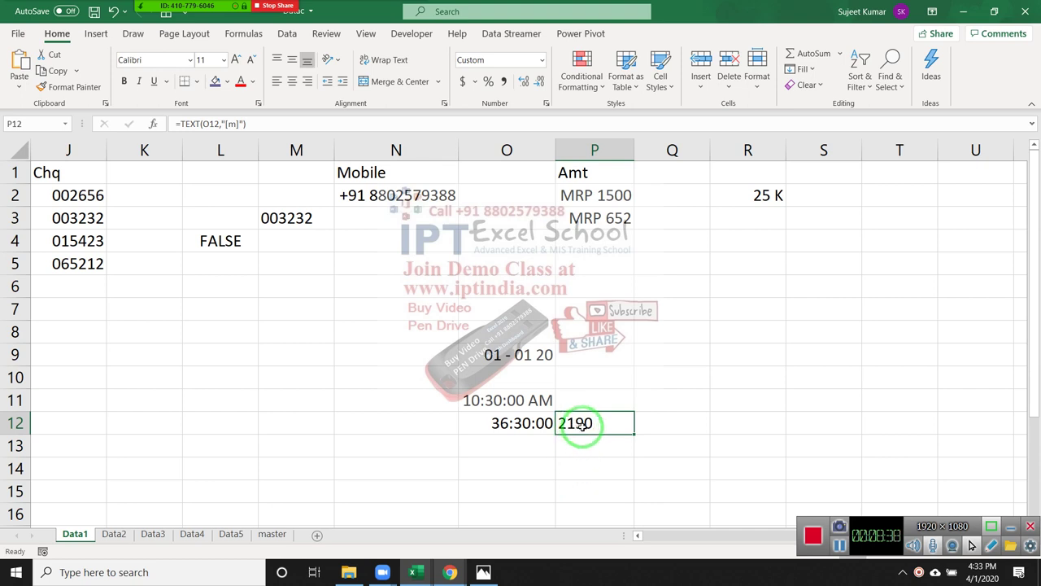
click(608, 438)
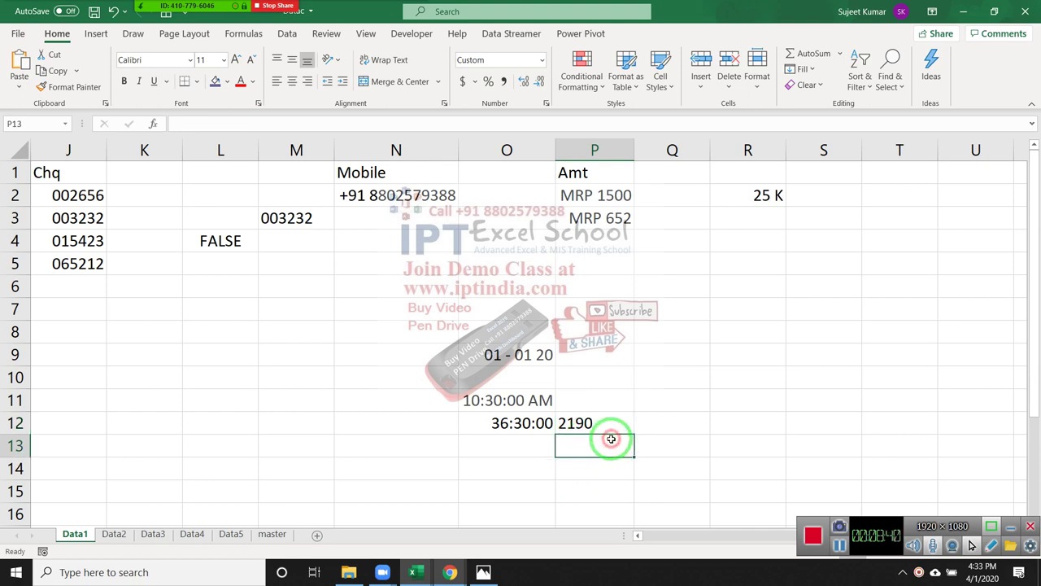
text(=)
key(Up)
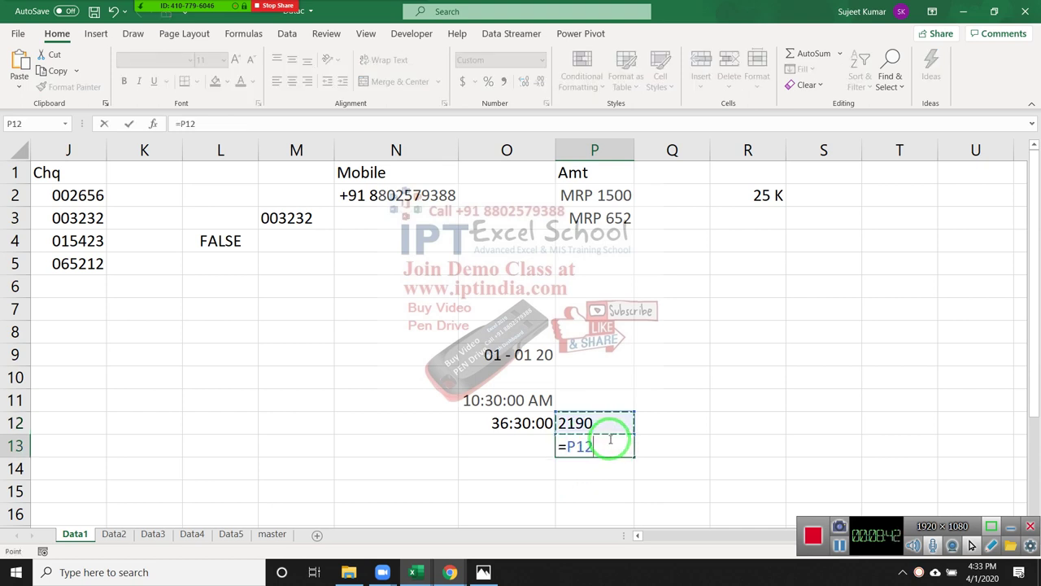
text(*)
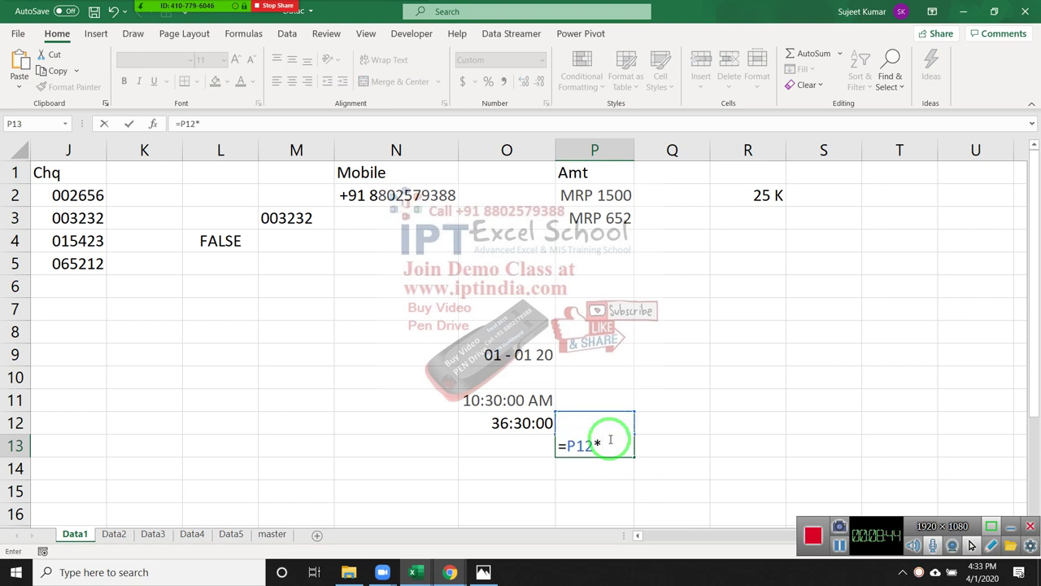
text(3)
key(Return)
text(2190)
click(610, 443)
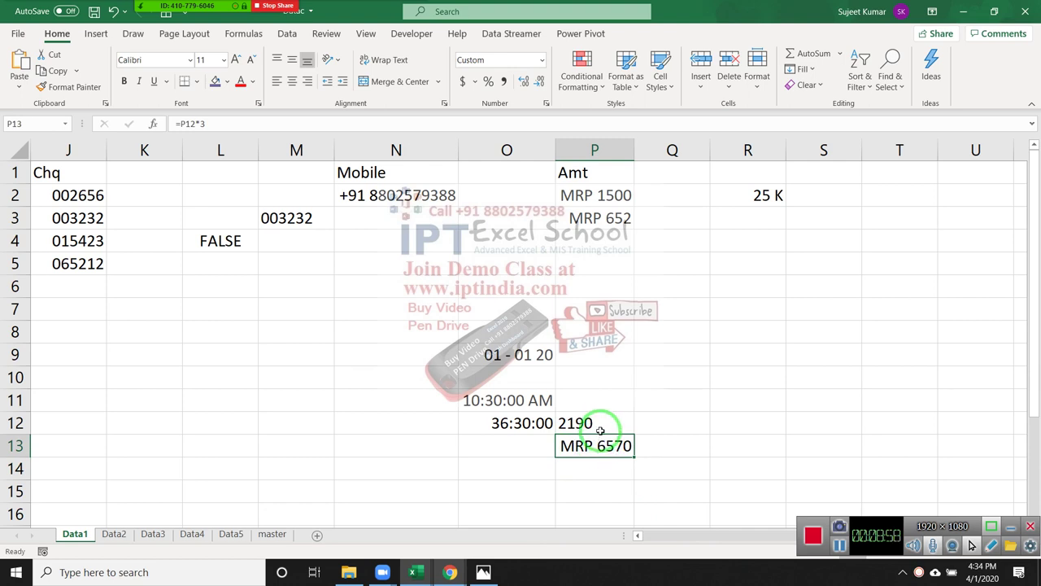
click(602, 425)
click(599, 443)
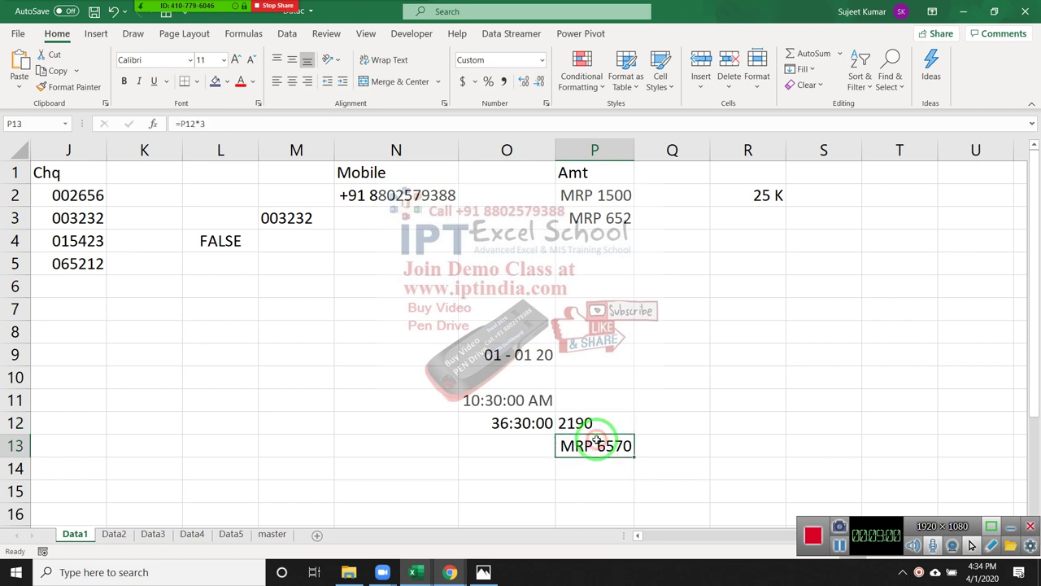
click(596, 423)
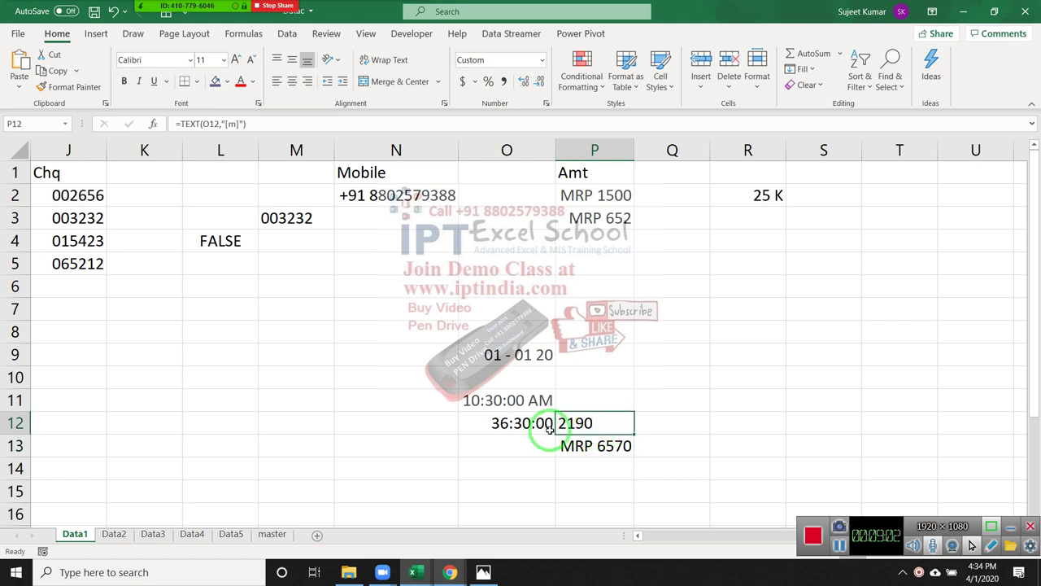
click(543, 424)
click(599, 426)
click(596, 439)
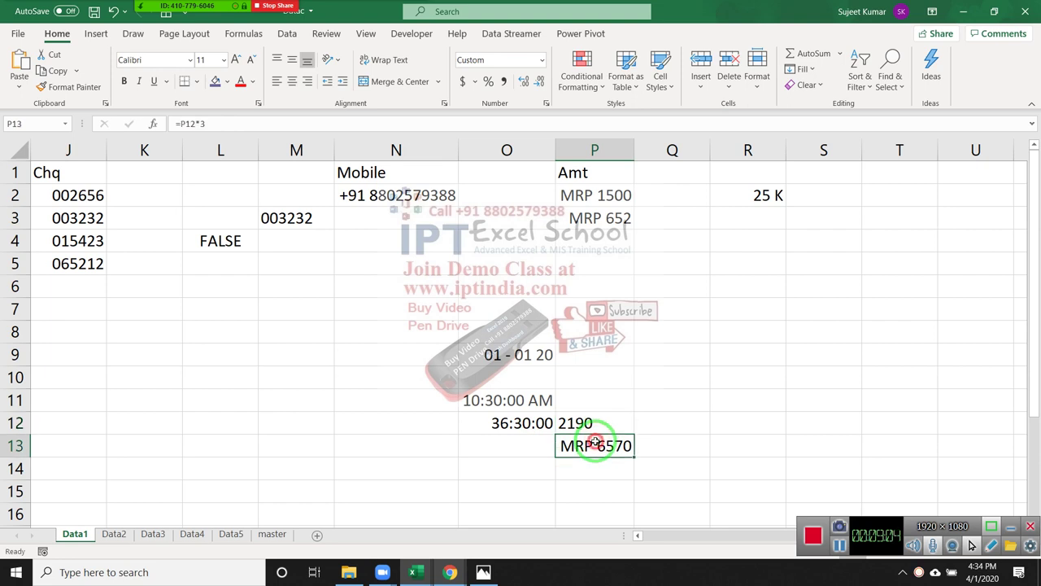
scroll(514, 448, down, 1)
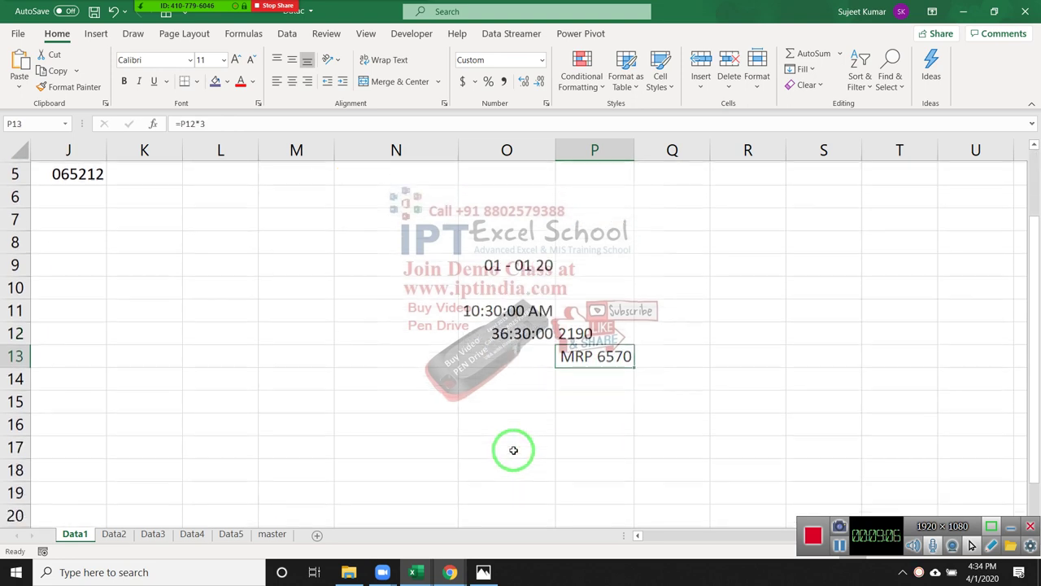
scroll(514, 449, down, 1)
scroll(513, 450, down, 1)
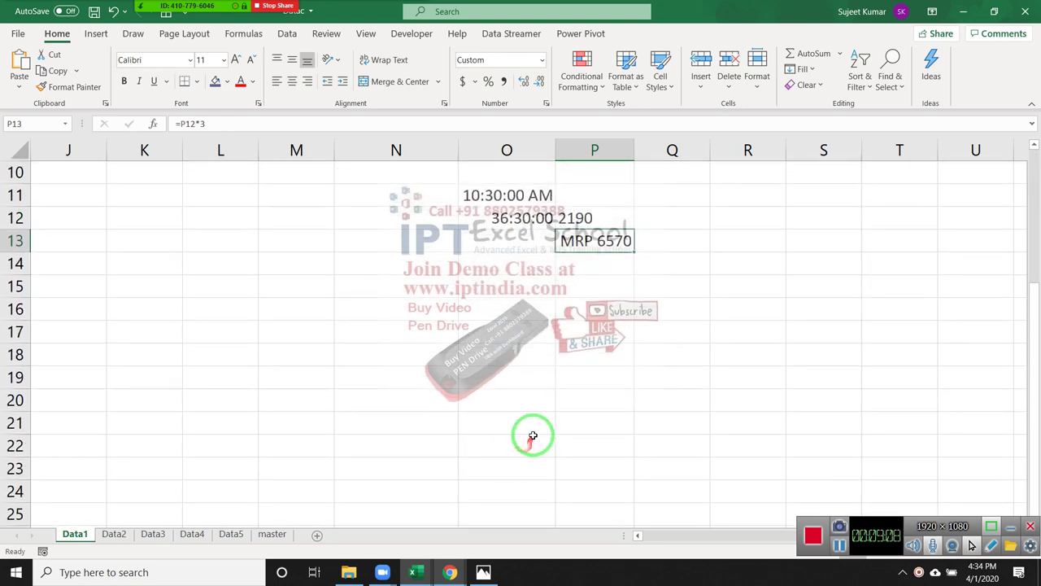
scroll(531, 432, up, 3)
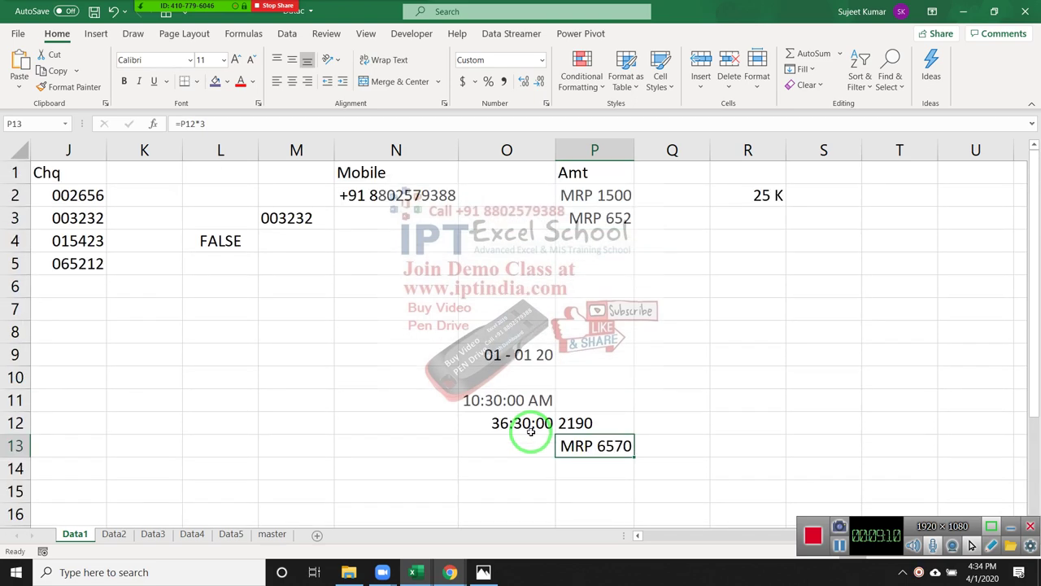
mouse_move(530, 431)
mouse_down()
mouse_move(624, 491)
mouse_move(337, 337)
mouse_move(84, 560)
mouse_up()
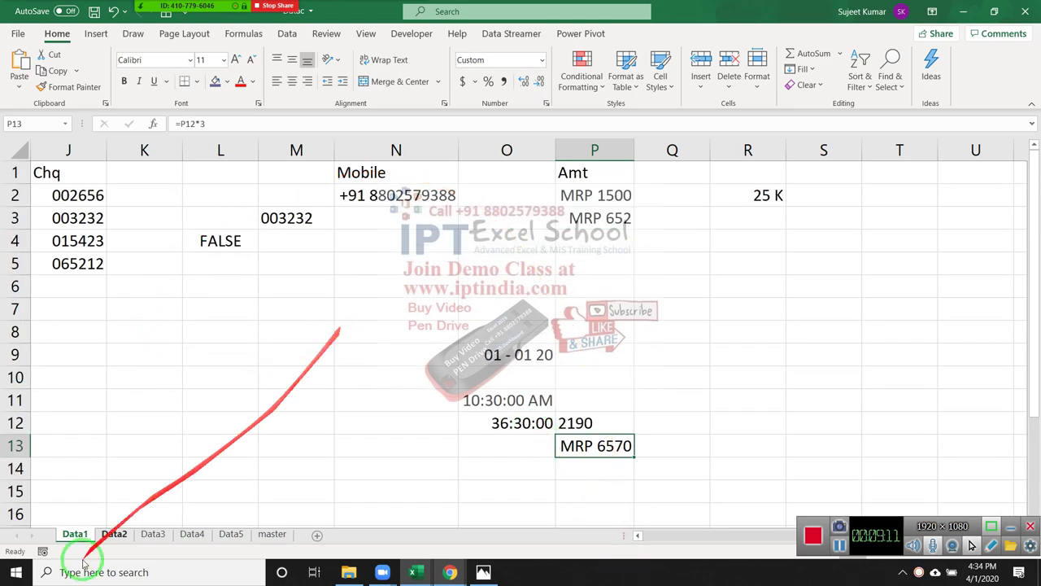
Open the Data2 sheet, try a fill colour on D5, then remove it.
click(114, 534)
drag(157, 476, 187, 417)
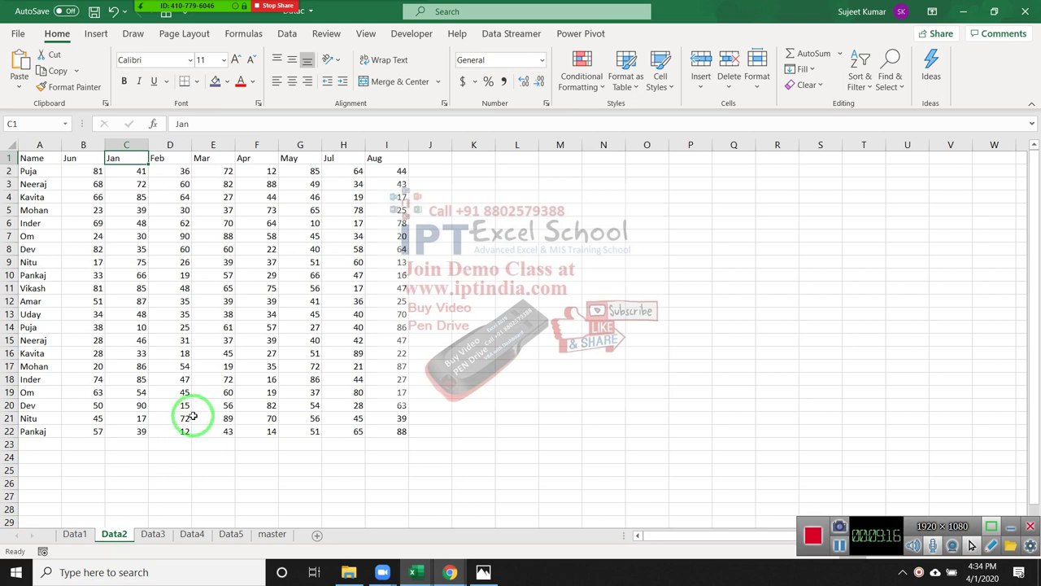
drag(195, 419, 174, 211)
click(174, 211)
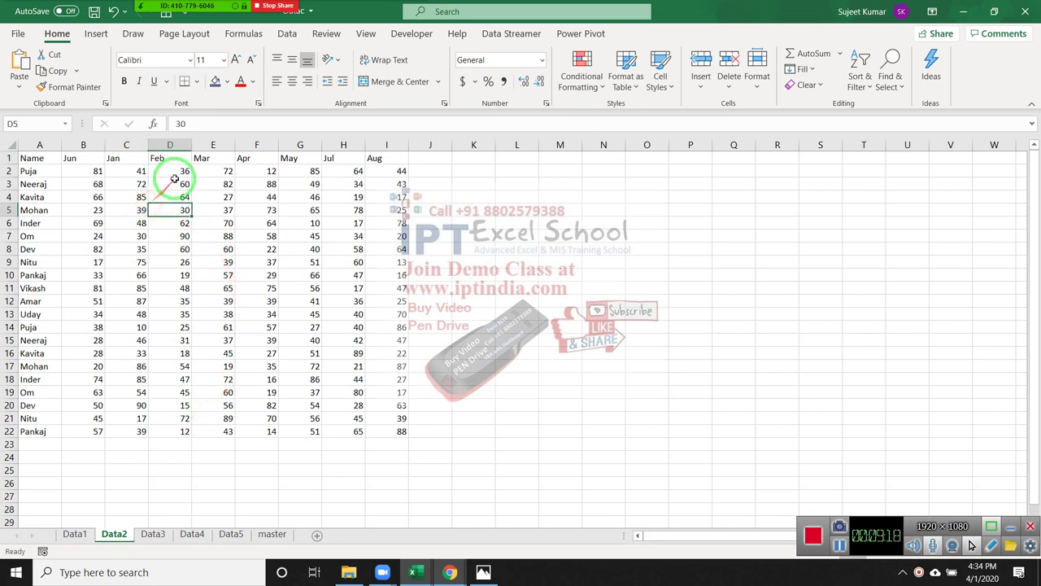
click(216, 81)
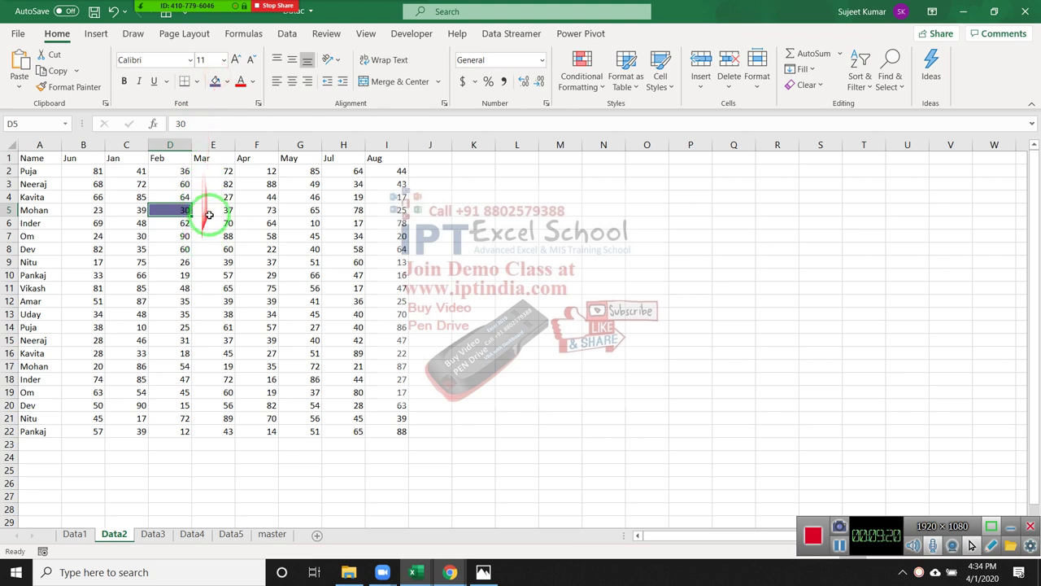
click(254, 249)
click(179, 209)
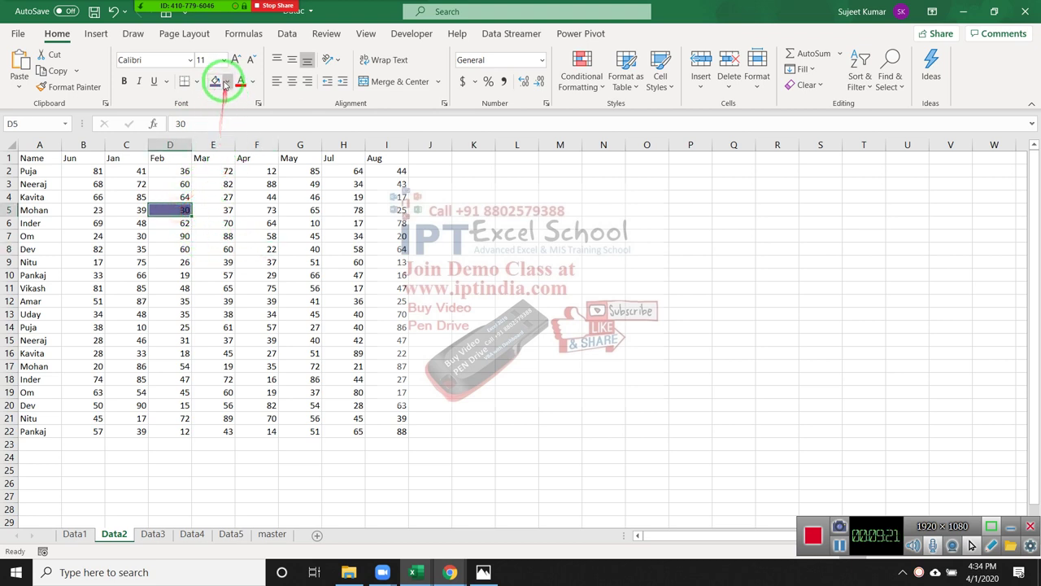
click(225, 82)
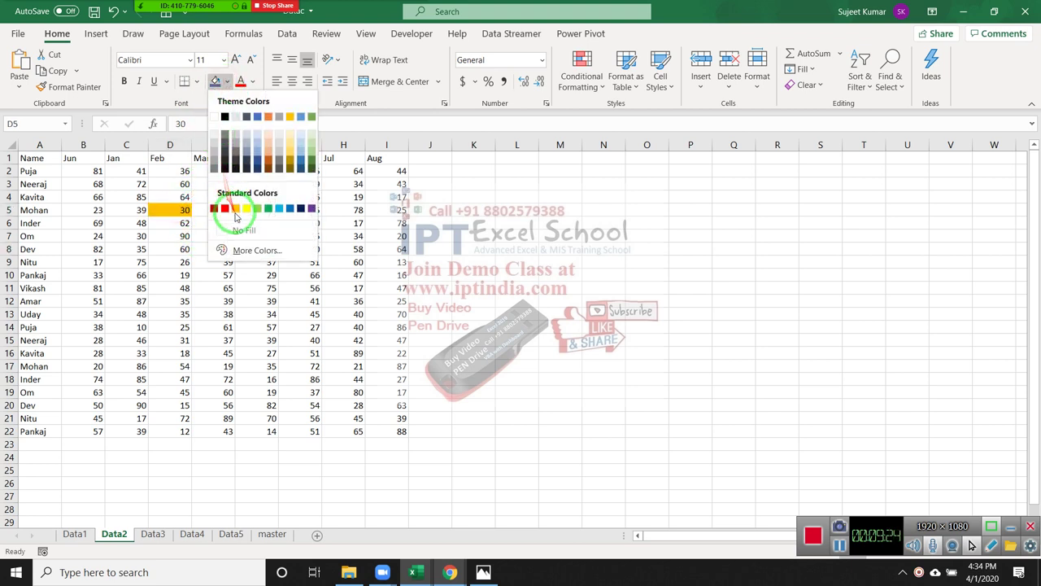
click(240, 230)
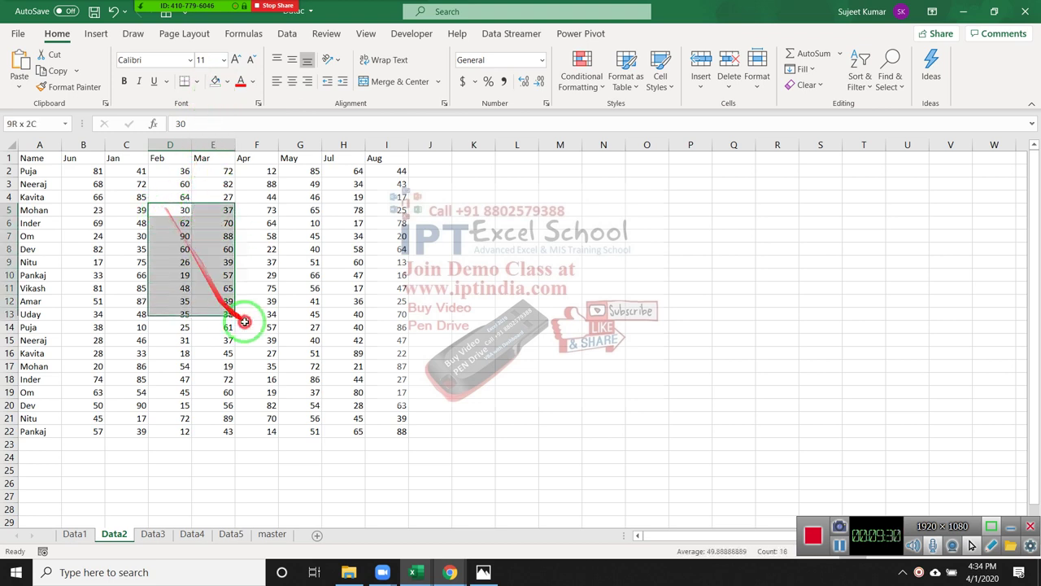
Select the monthly marks block B2:I22.
drag(177, 214, 285, 342)
click(185, 277)
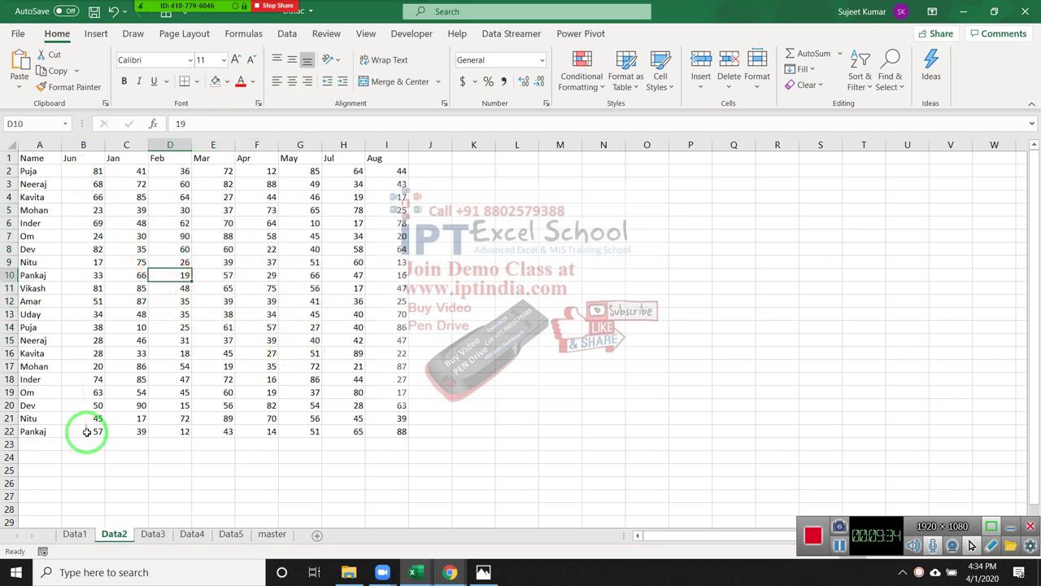
drag(85, 431, 75, 171)
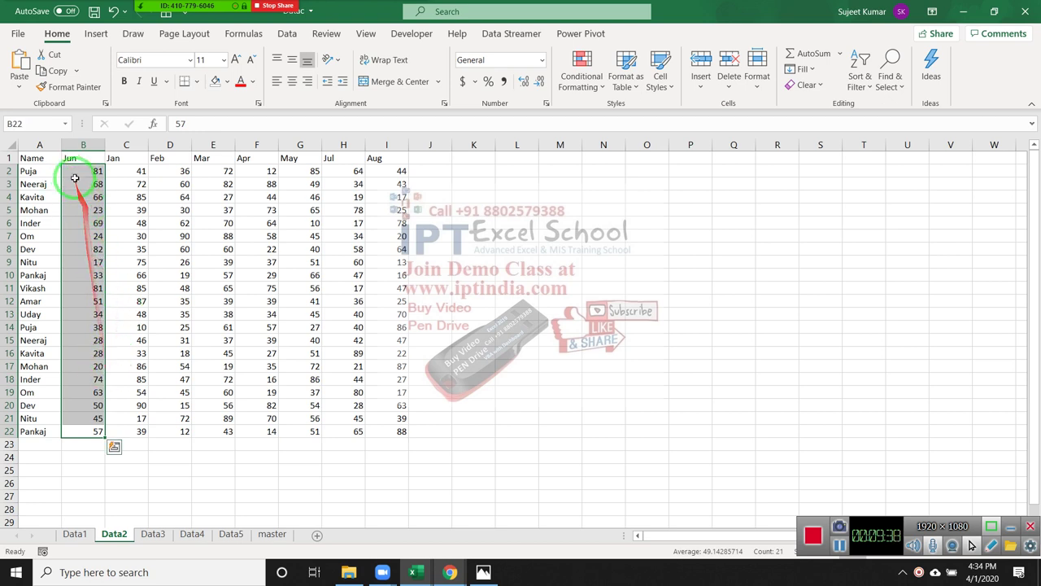
drag(75, 173, 381, 436)
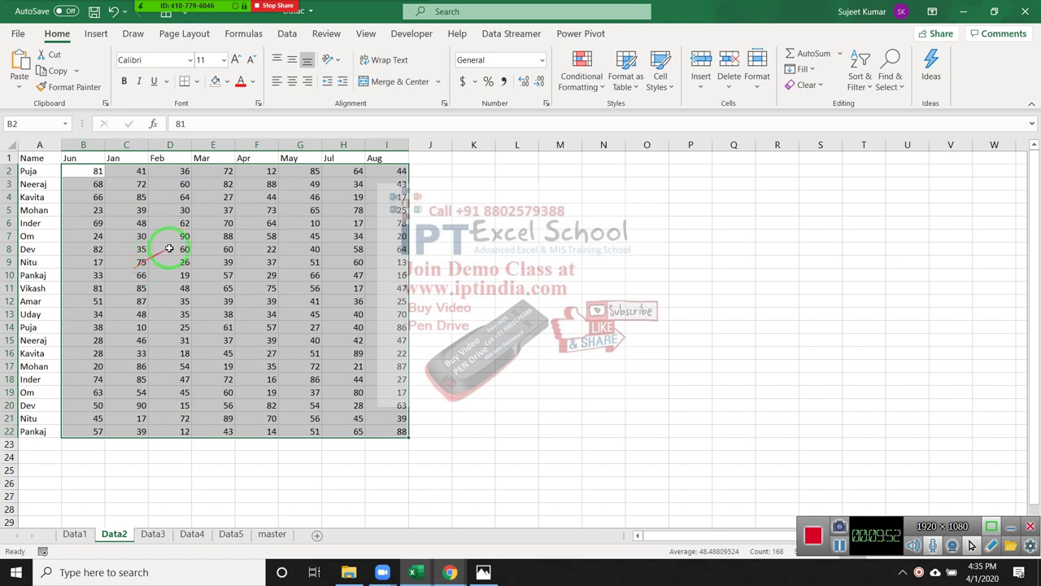
drag(86, 171, 384, 430)
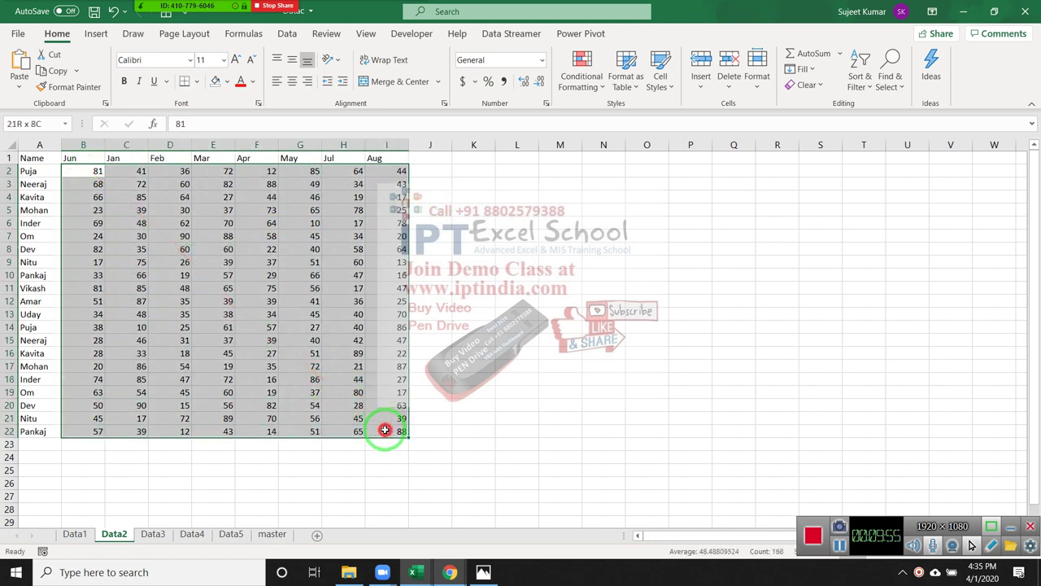
Add a Greater Than 50 highlight rule using a custom green fill on the selected marks.
click(581, 81)
mouse_move(627, 114)
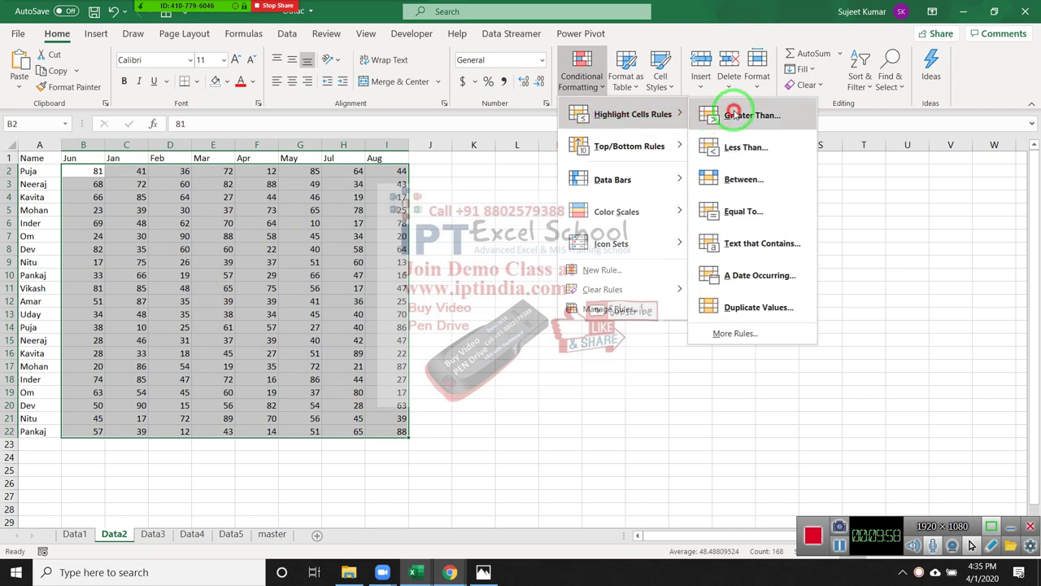
click(714, 116)
text(50)
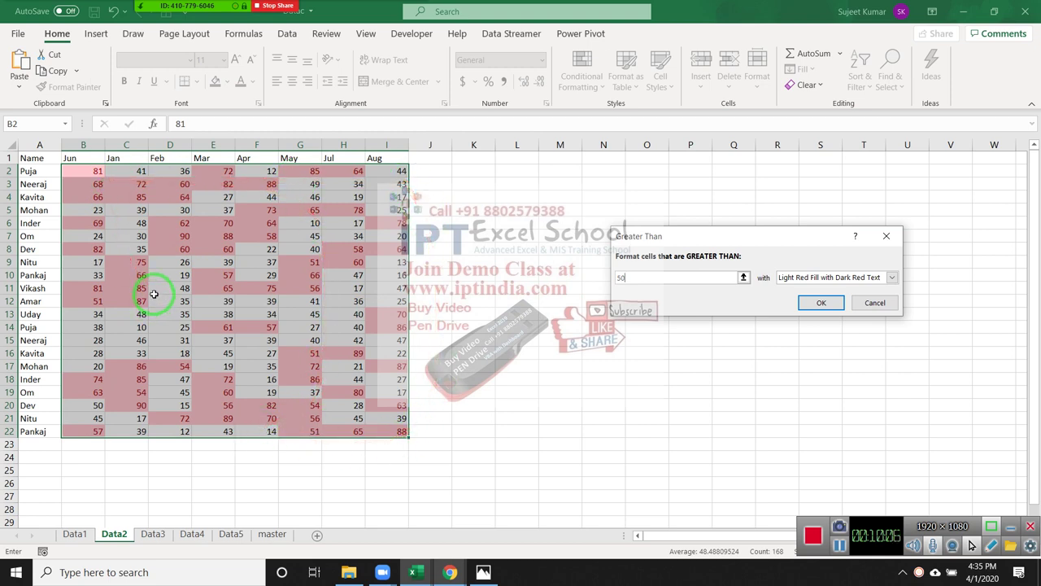
click(802, 278)
click(806, 299)
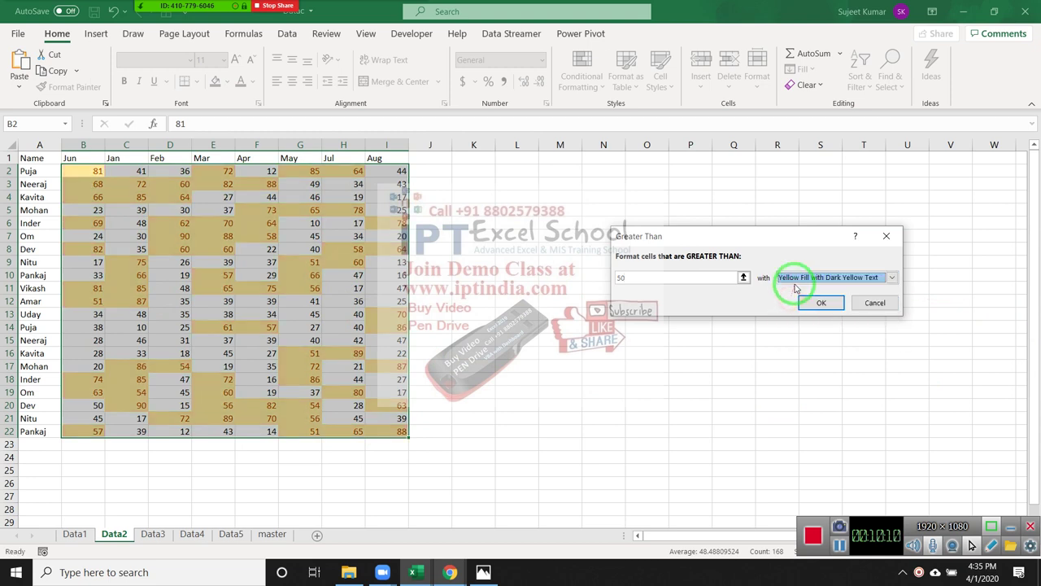
click(794, 278)
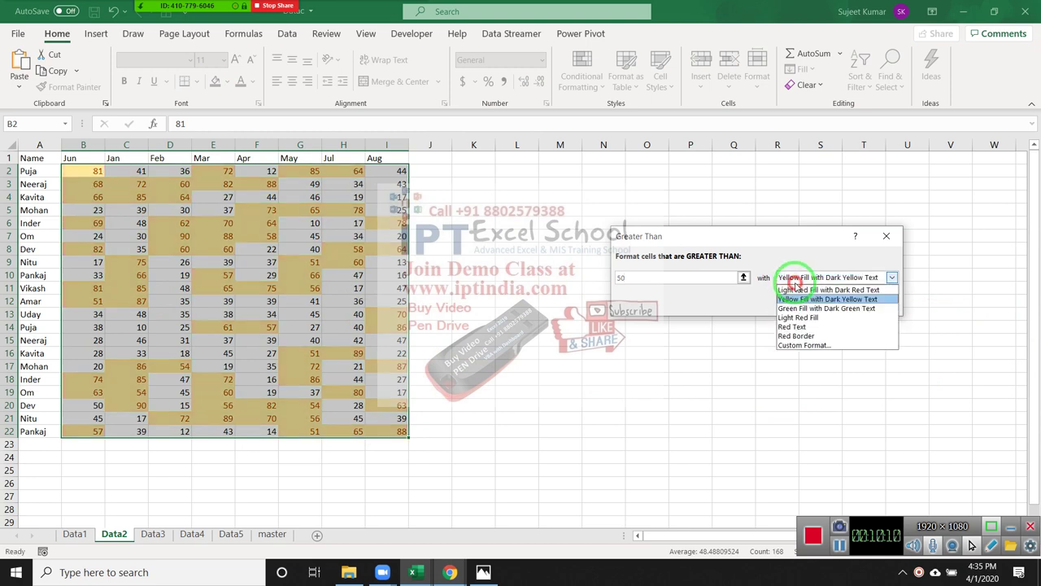
click(802, 345)
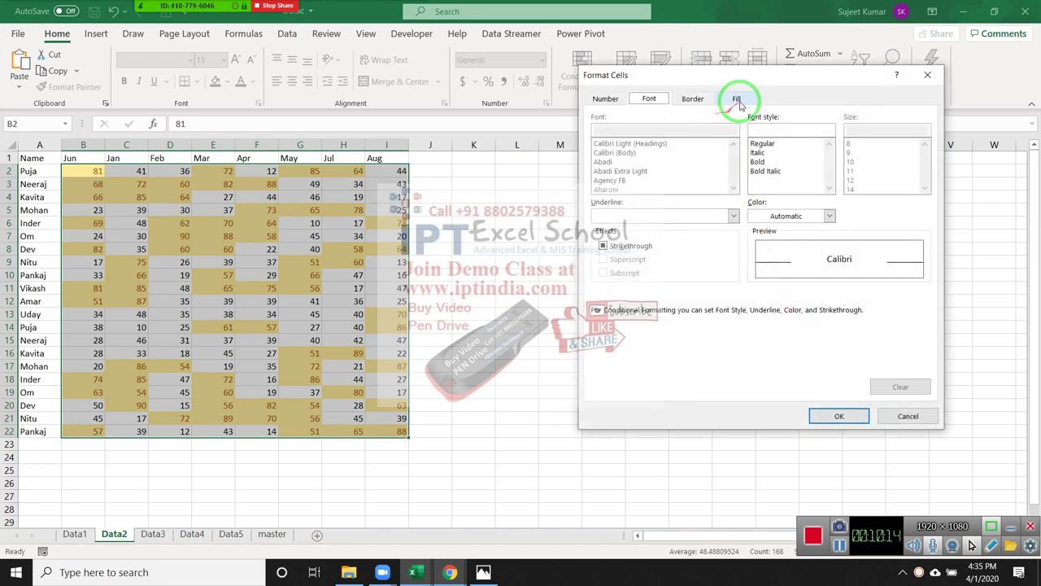
click(737, 99)
click(663, 227)
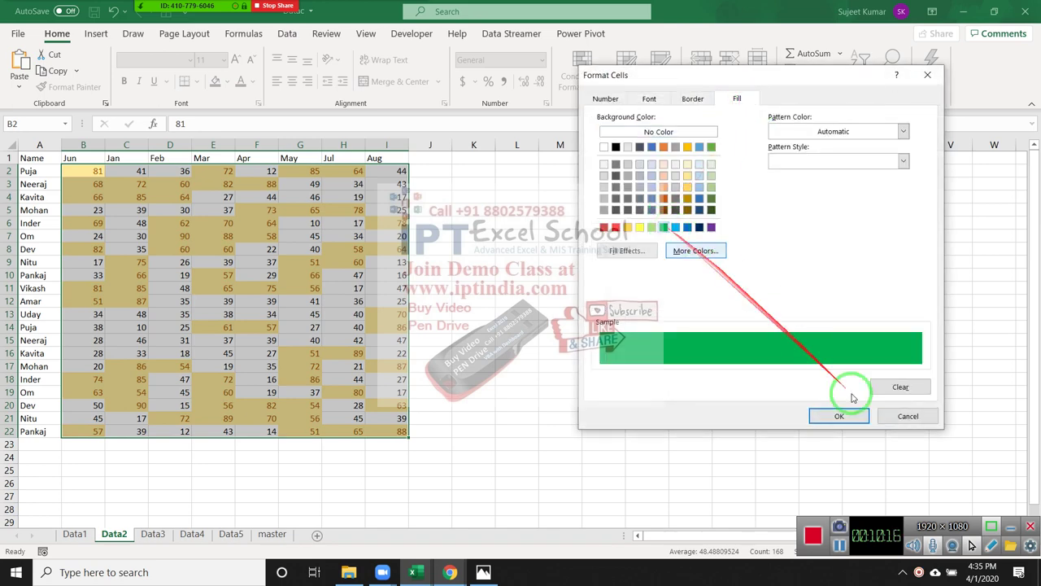
click(839, 417)
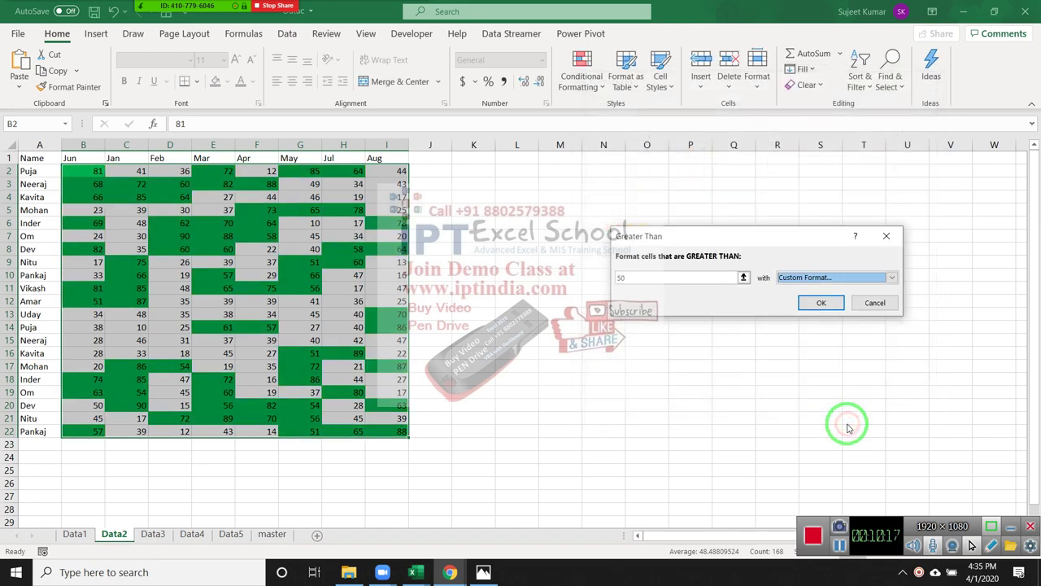
click(820, 302)
click(599, 378)
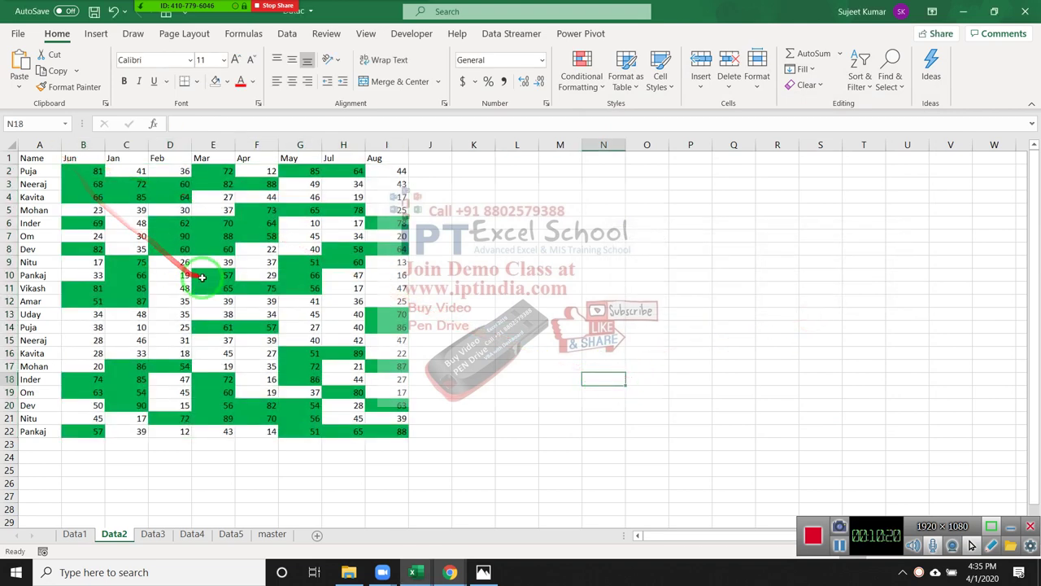
Test the rule with 40 in E10 and 54 in G13, then undo the edits and the rule.
click(208, 275)
text(40)
key(Return)
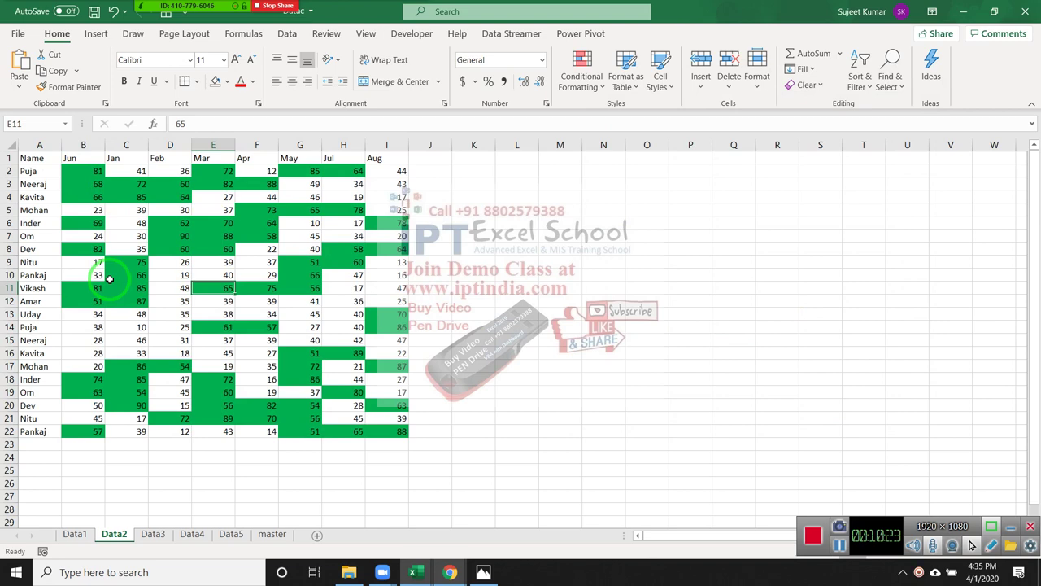
key(Down)
key(Right)
key(Right)
key(Down)
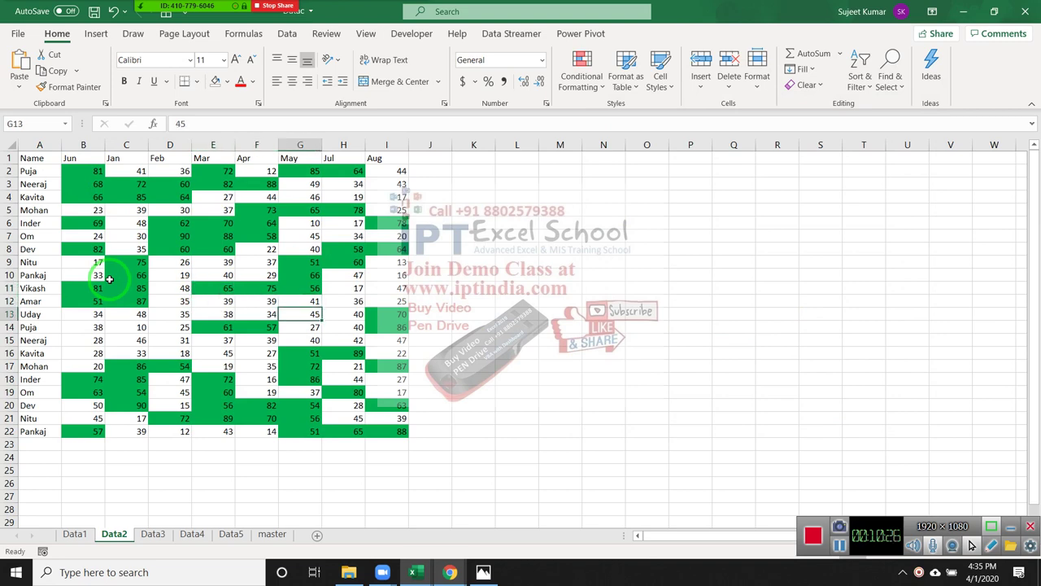
text(54)
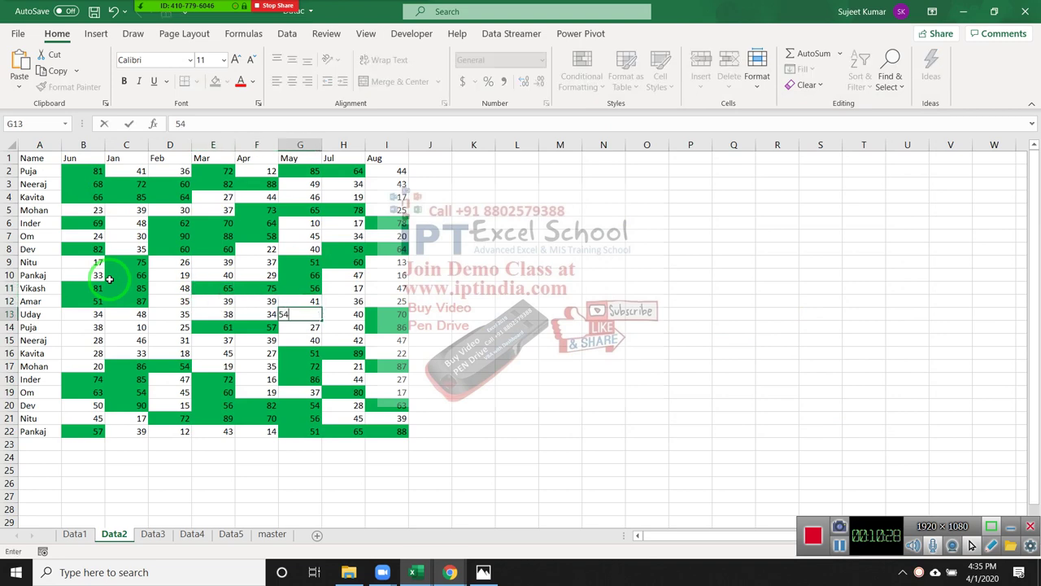
key(Return)
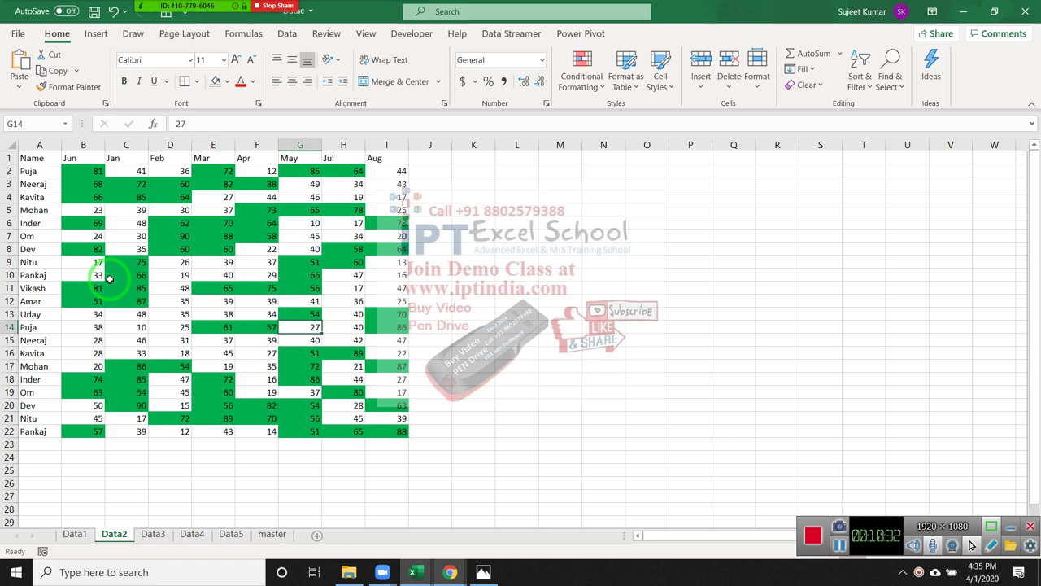
key(Up)
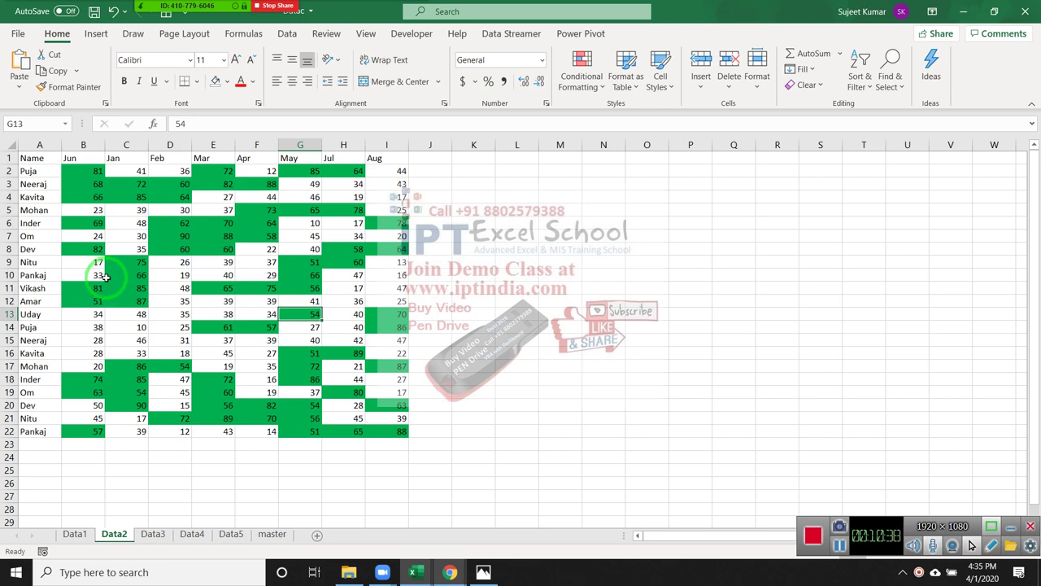
key(ctrl+z)
key(ctrl+z)
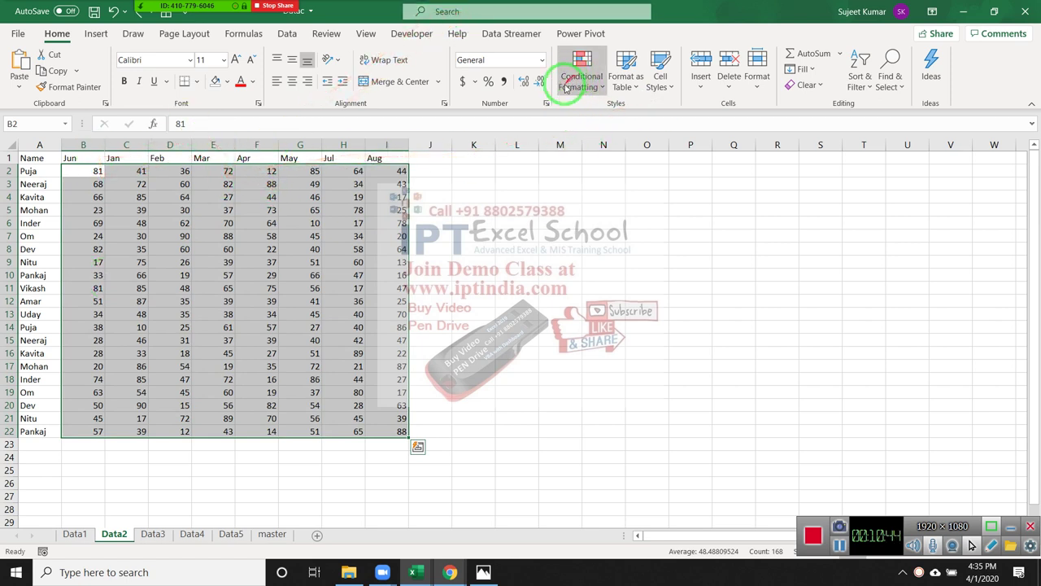
Select the marks B2:I22 and start a Greater Than rule with threshold 70.
click(170, 196)
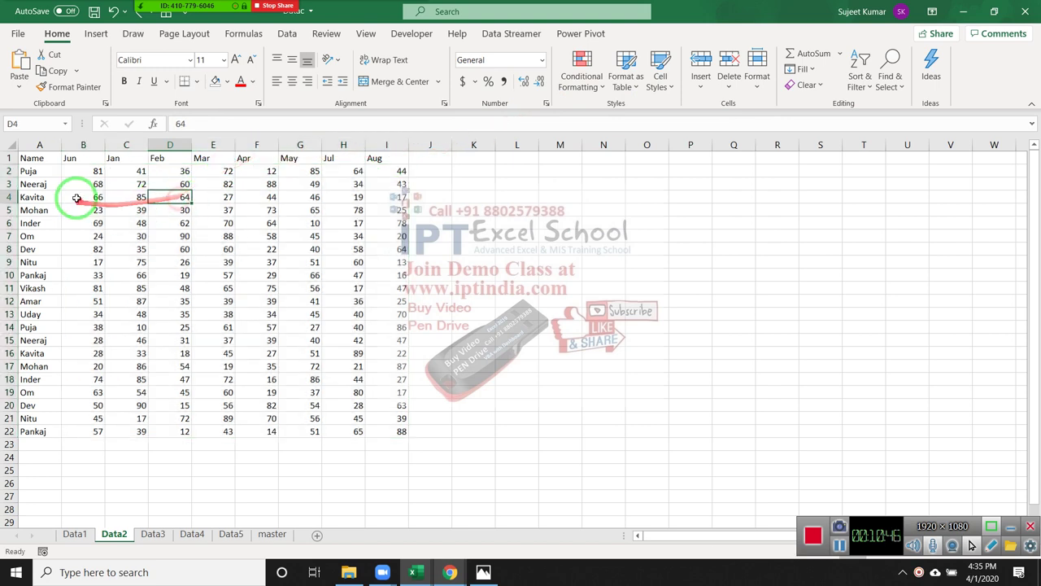
drag(82, 177, 394, 431)
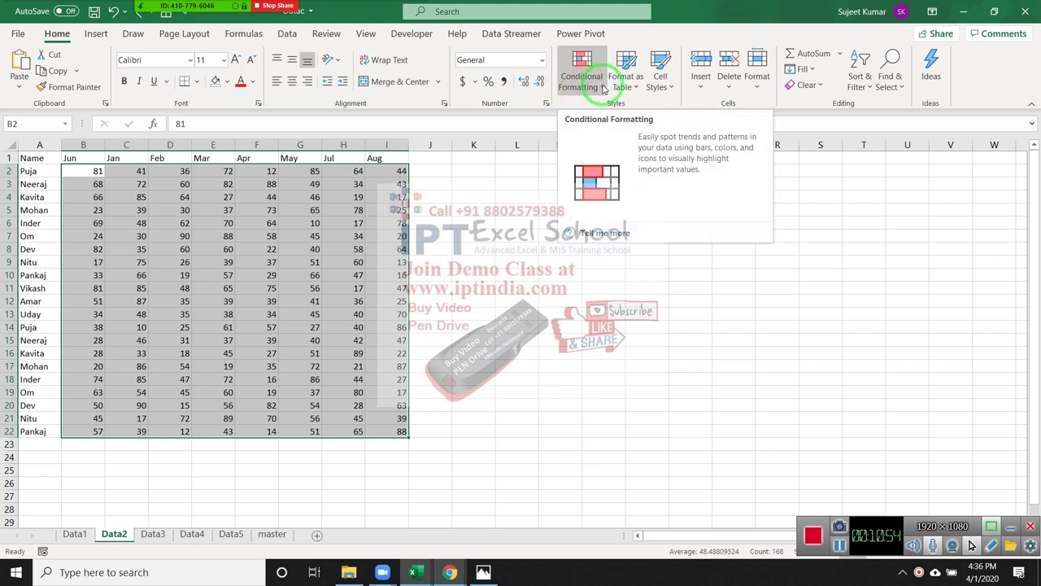
click(603, 90)
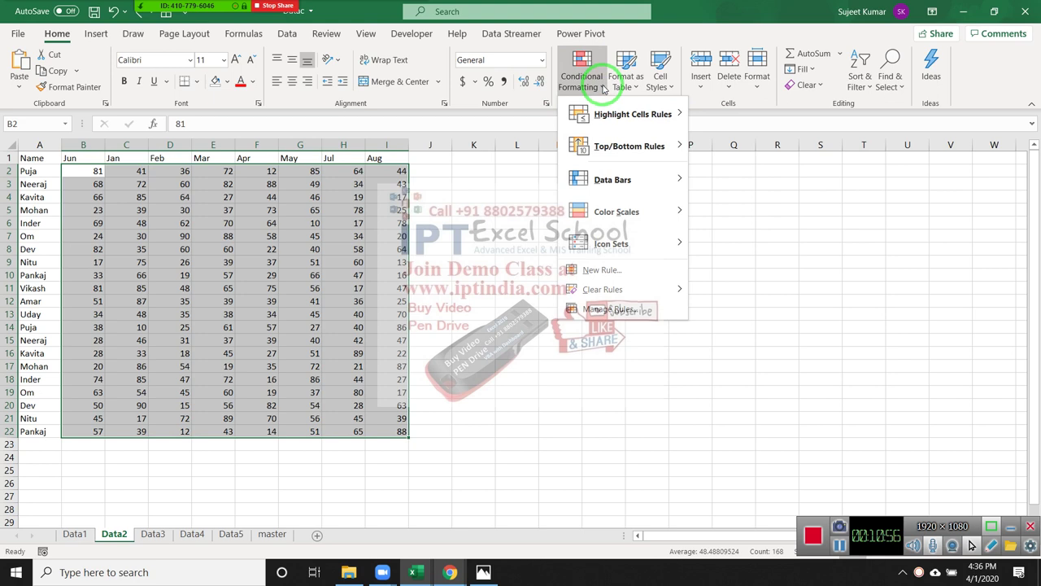
mouse_move(632, 115)
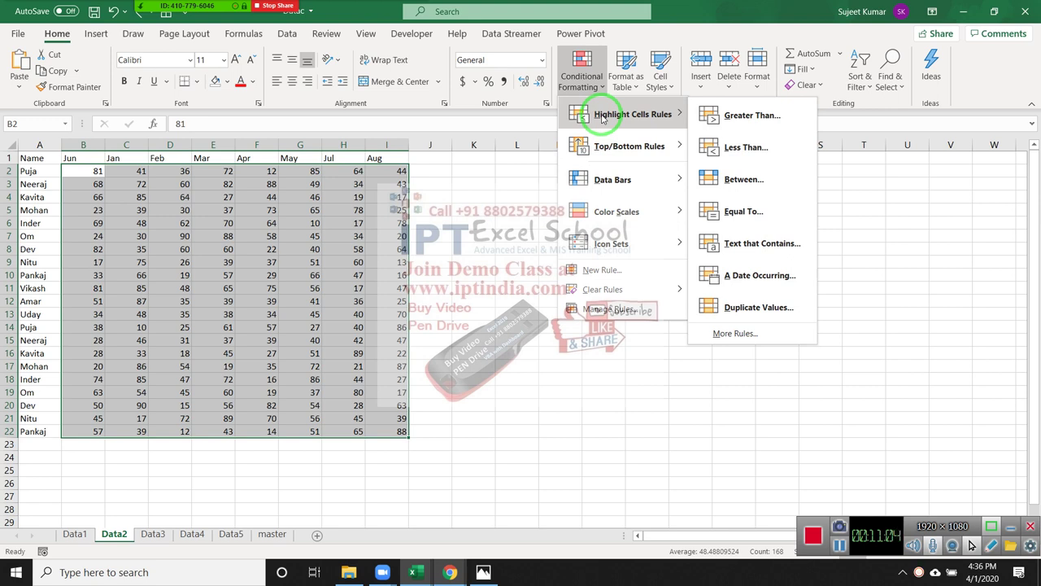
click(743, 115)
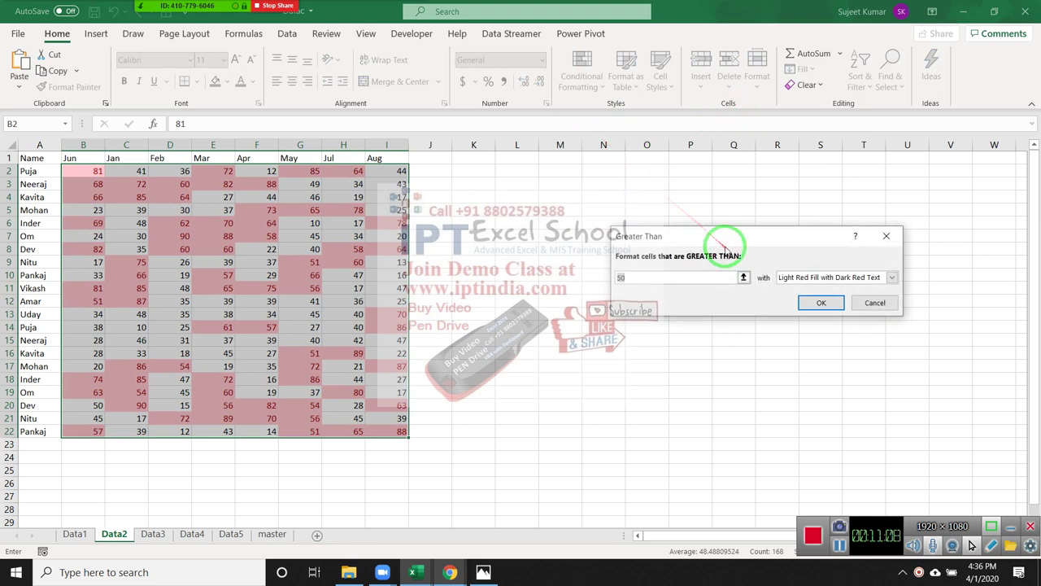
drag(716, 237, 580, 185)
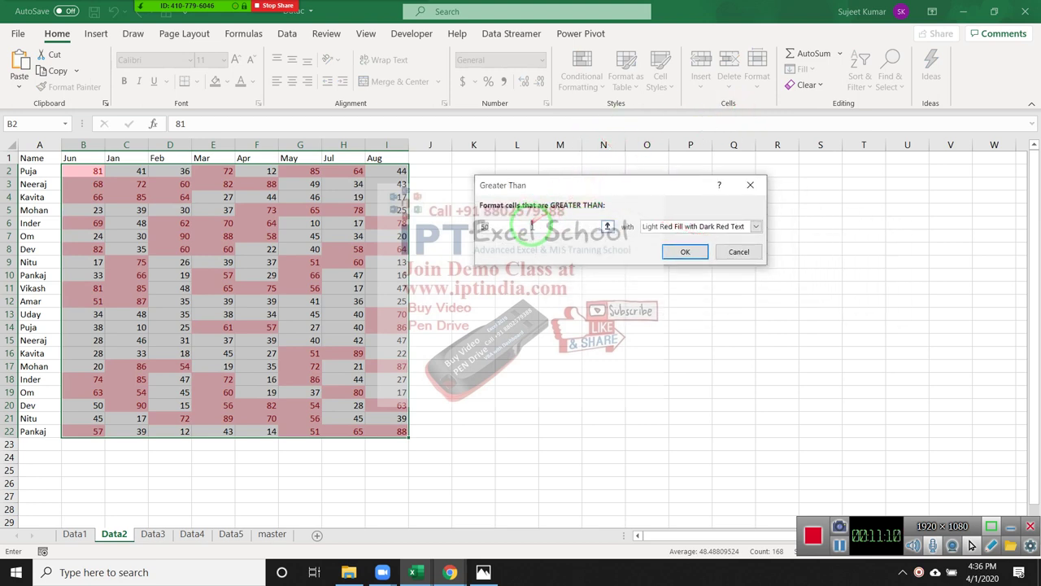
drag(530, 225, 485, 225)
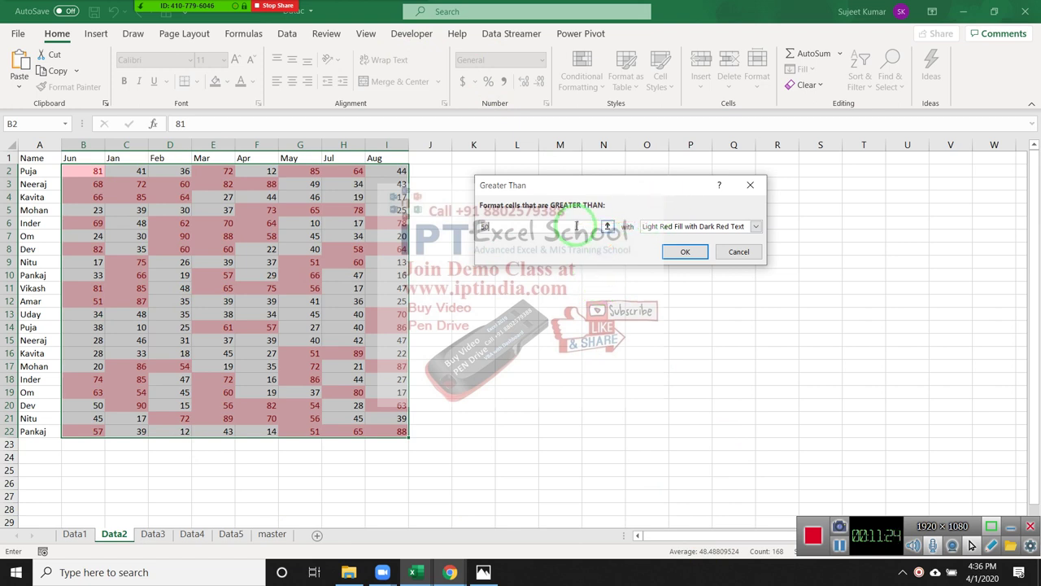
text(70)
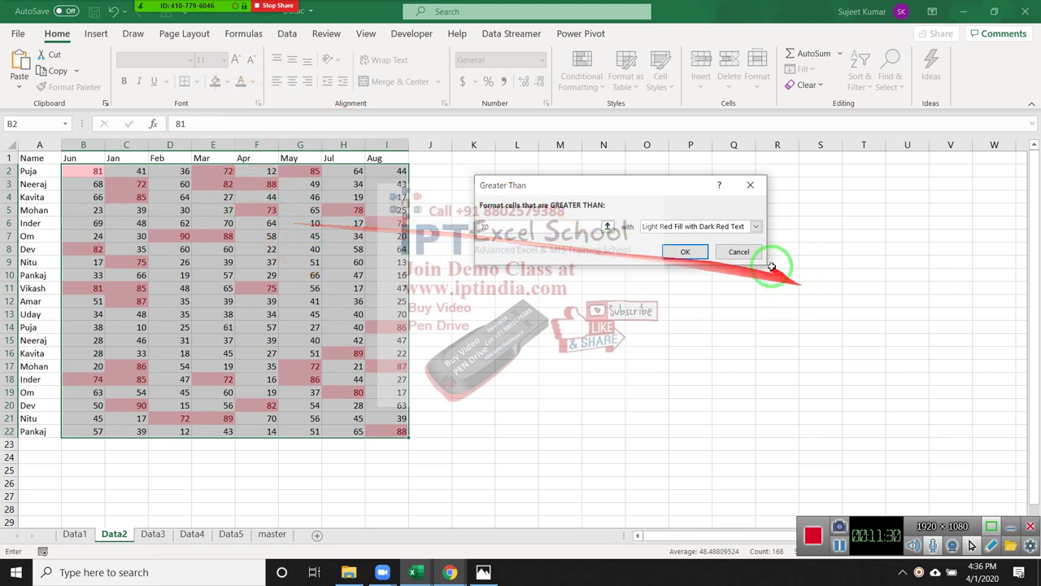
Give the greater-than-70 rule a custom green fill and apply it.
click(755, 230)
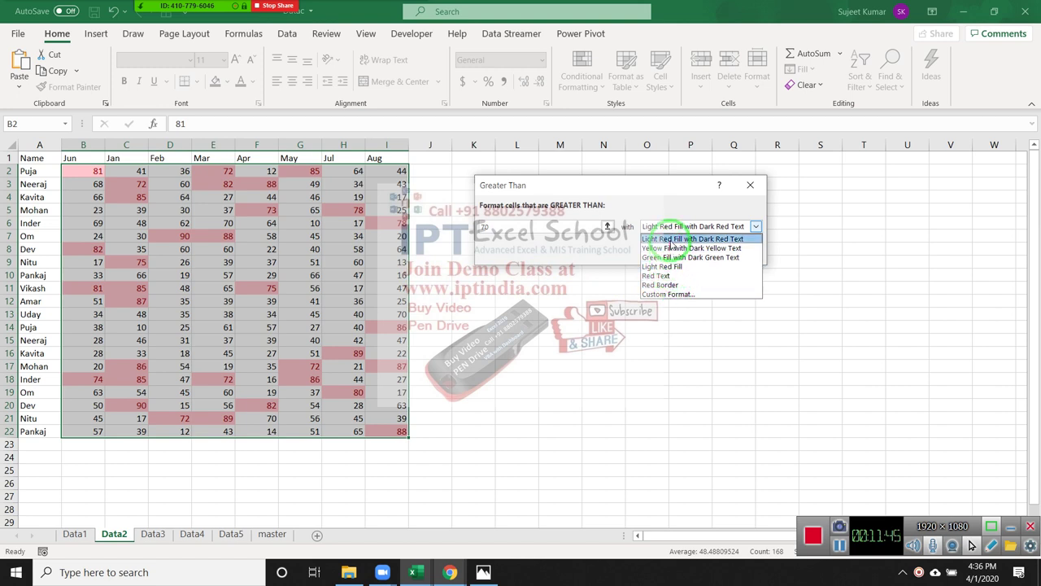
click(677, 294)
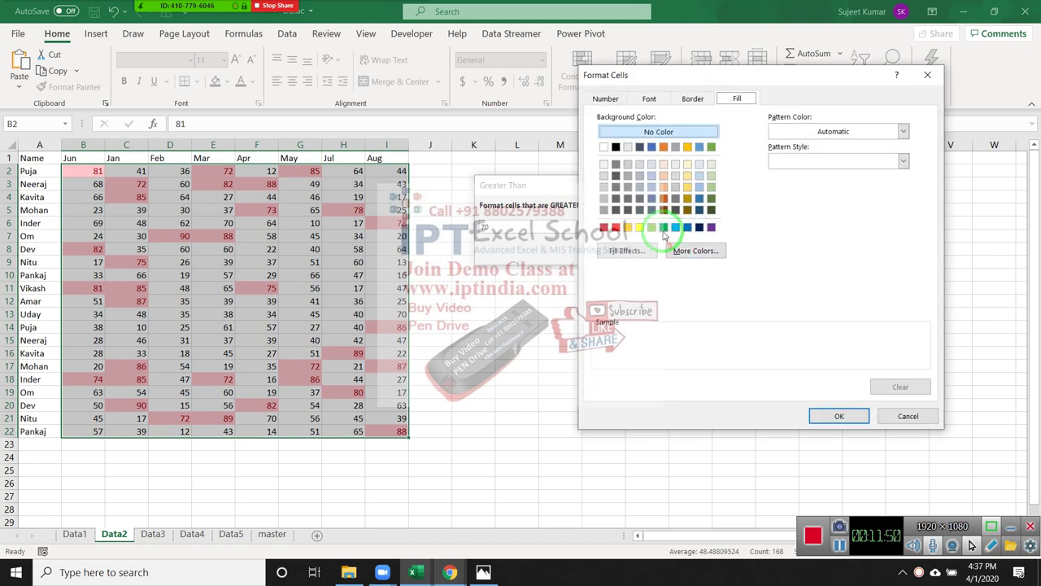
click(663, 228)
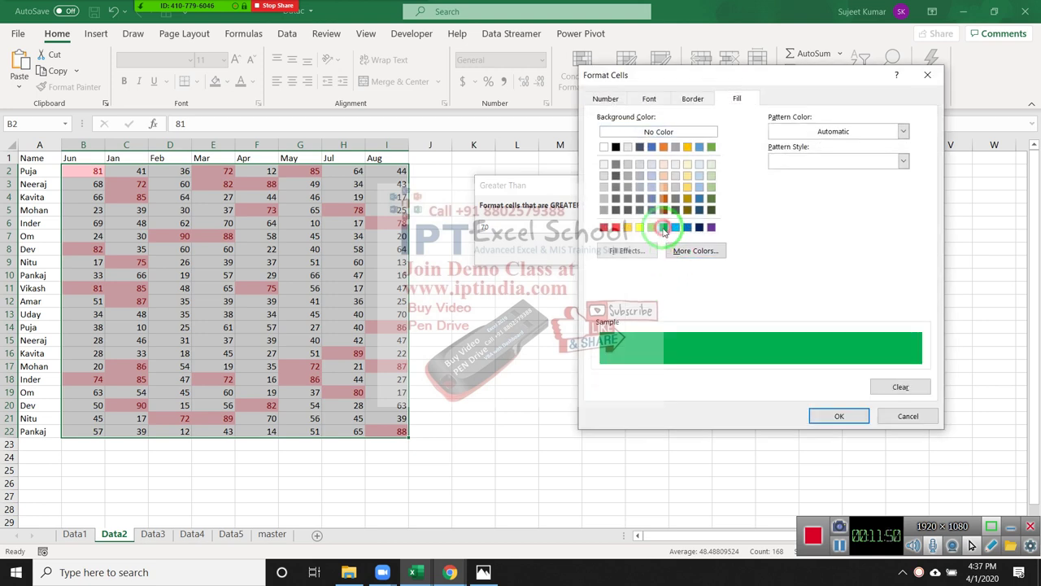
click(831, 415)
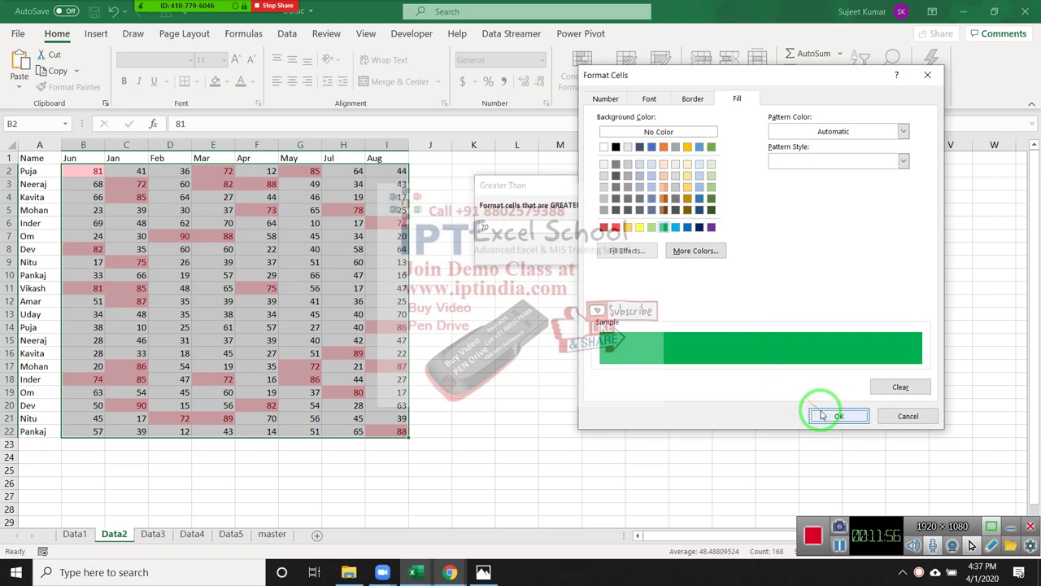
click(822, 420)
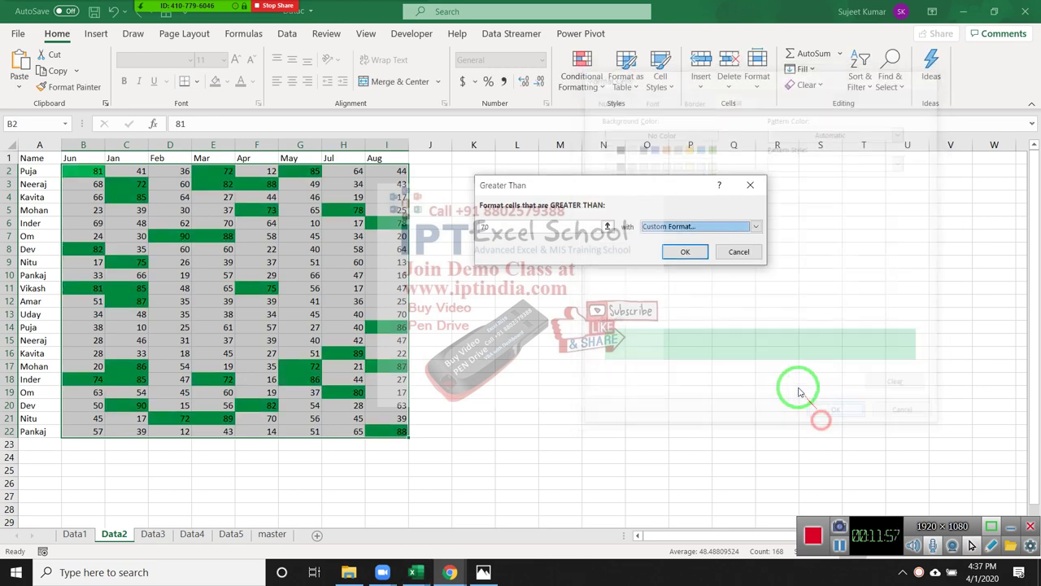
click(686, 257)
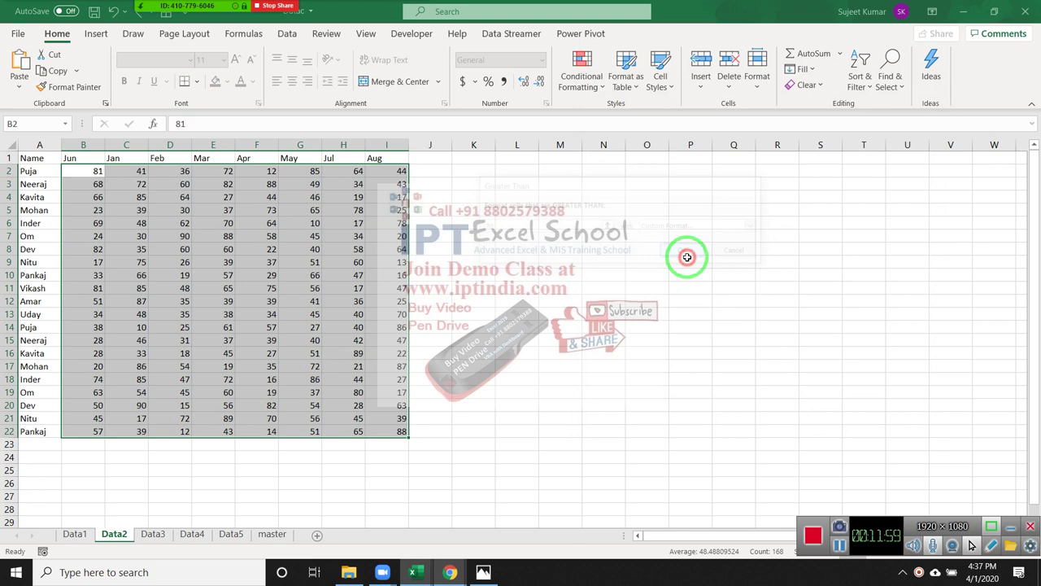
click(610, 326)
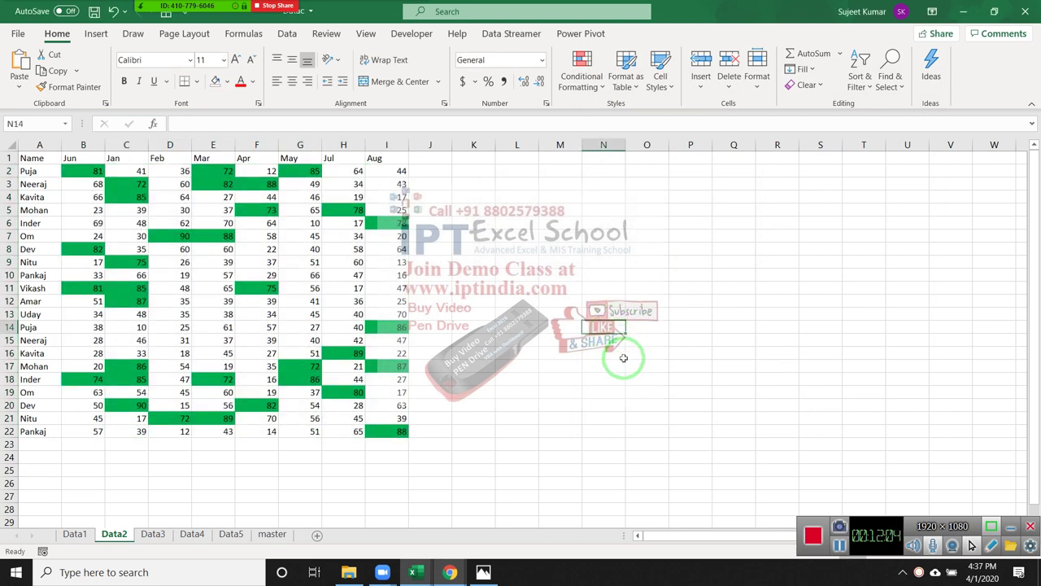
Undo the green rule, select the Jun column, and preview then cancel a Greater Than highlight.
key(ctrl+z)
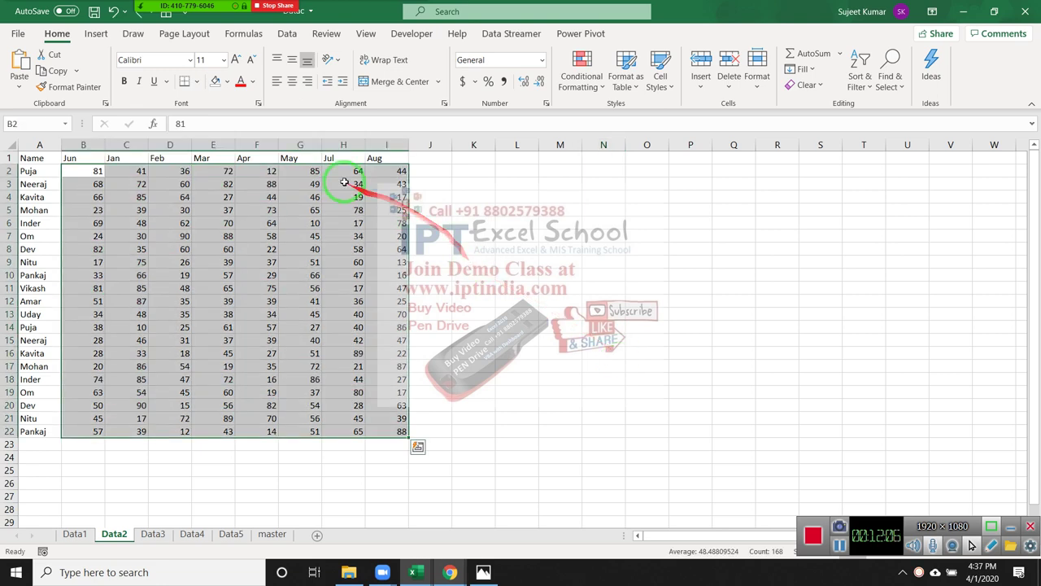
click(213, 184)
click(98, 144)
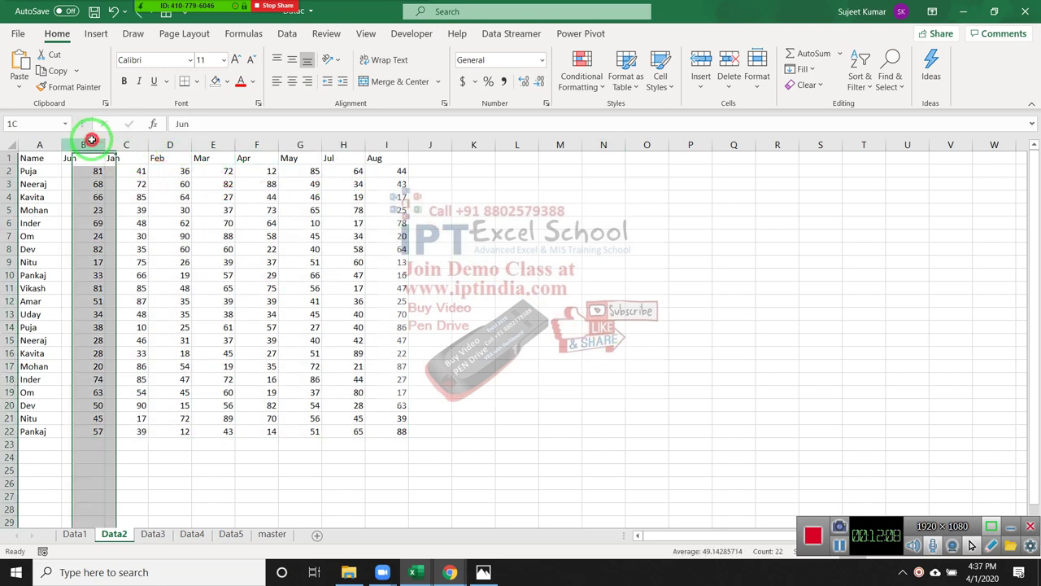
click(582, 81)
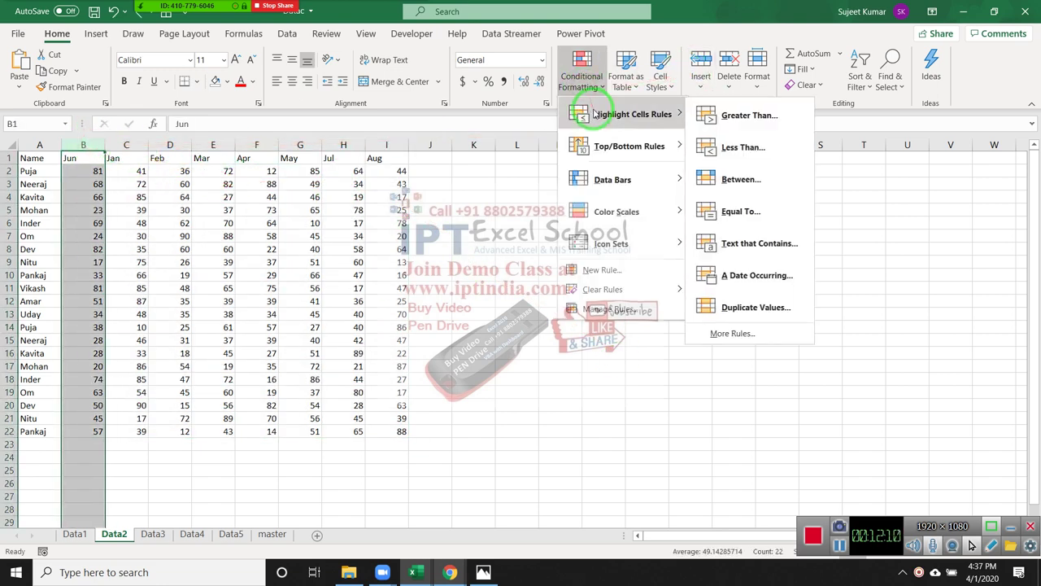
mouse_move(626, 114)
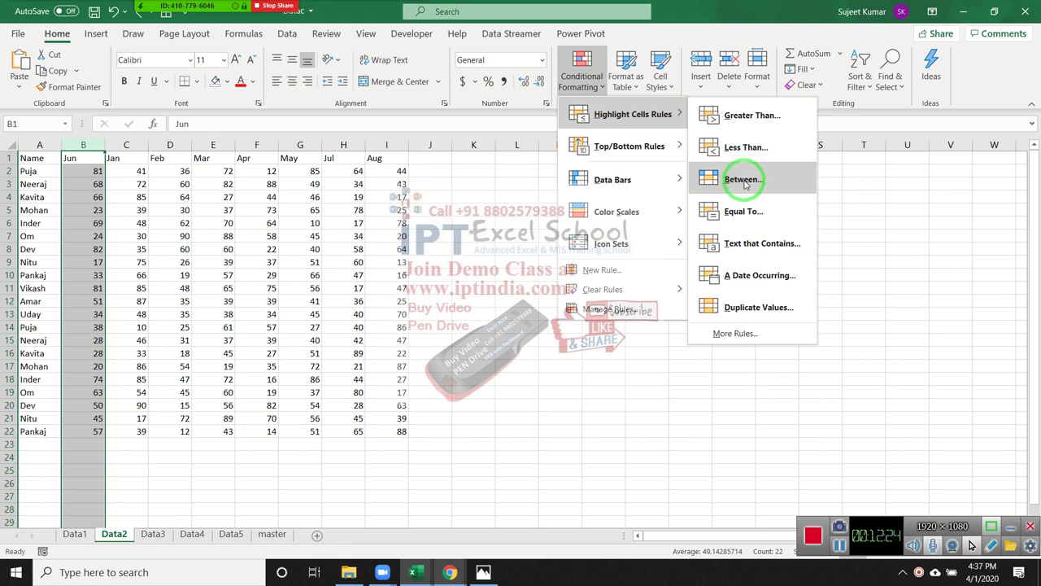
click(747, 114)
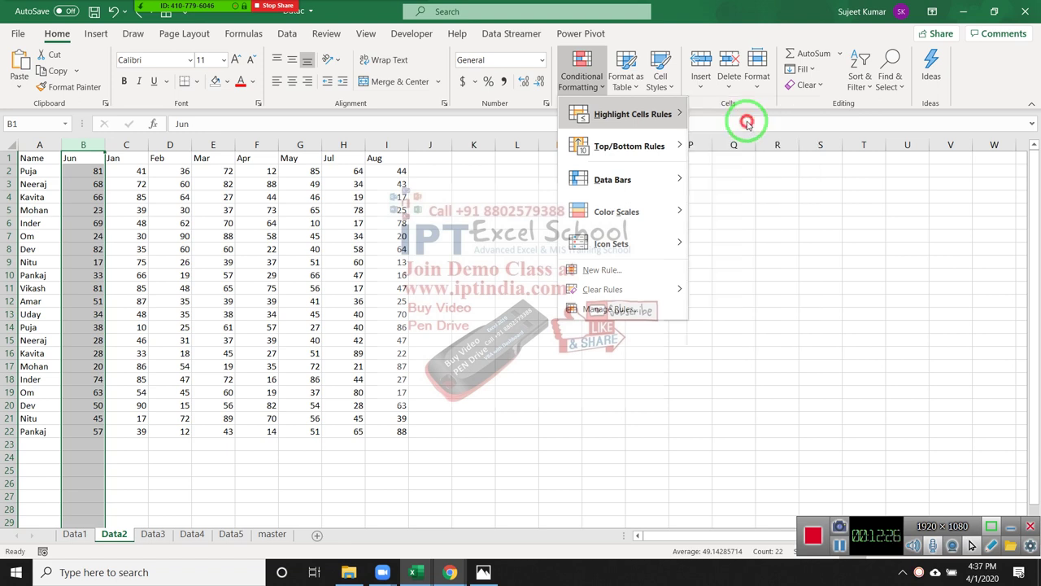
key(Escape)
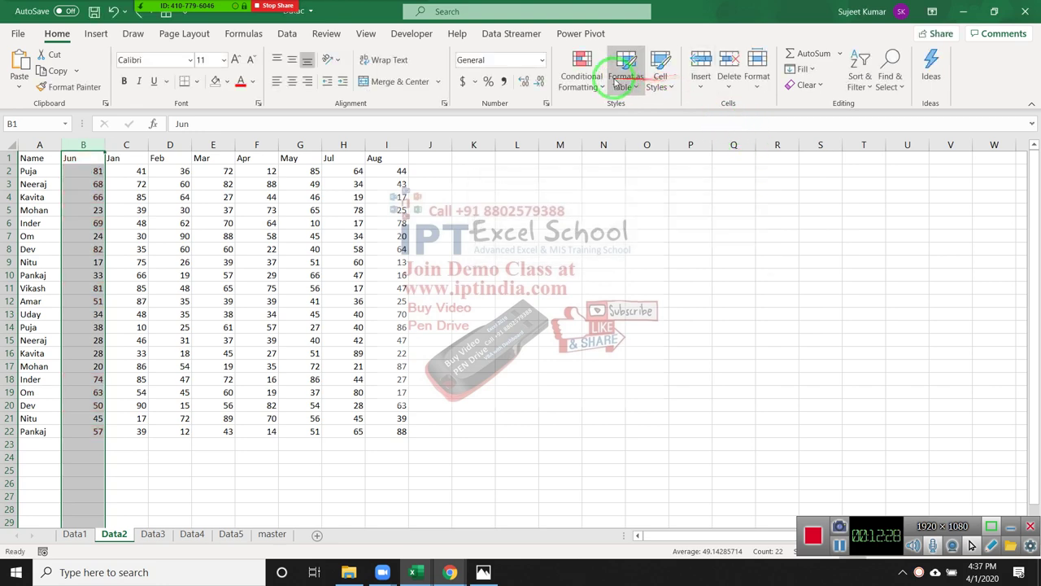
Preview Less Than, Between and Equal To highlights on the Jun column, cancelling each.
click(584, 76)
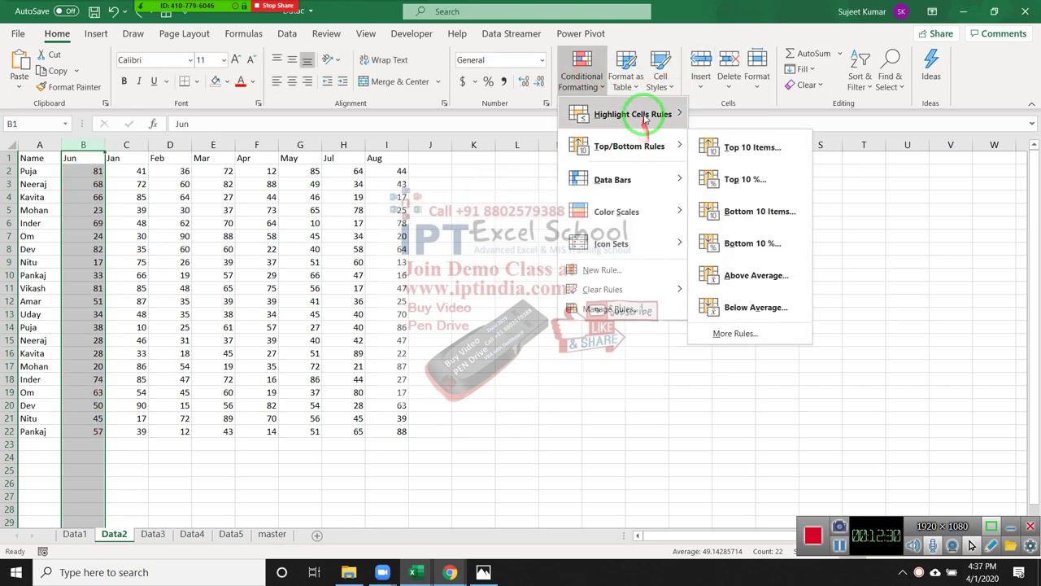
click(741, 147)
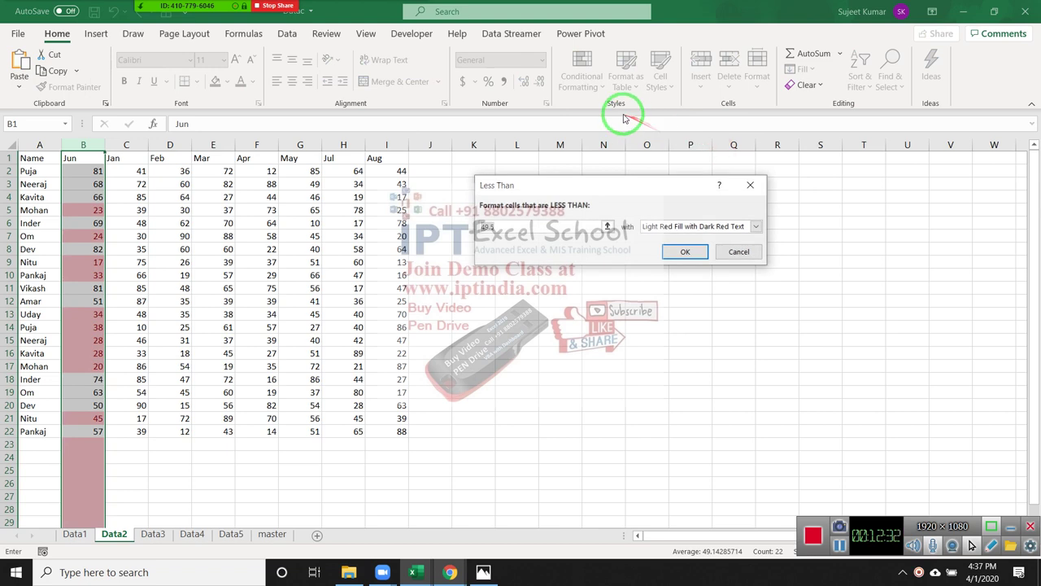
key(Escape)
click(589, 88)
mouse_move(632, 113)
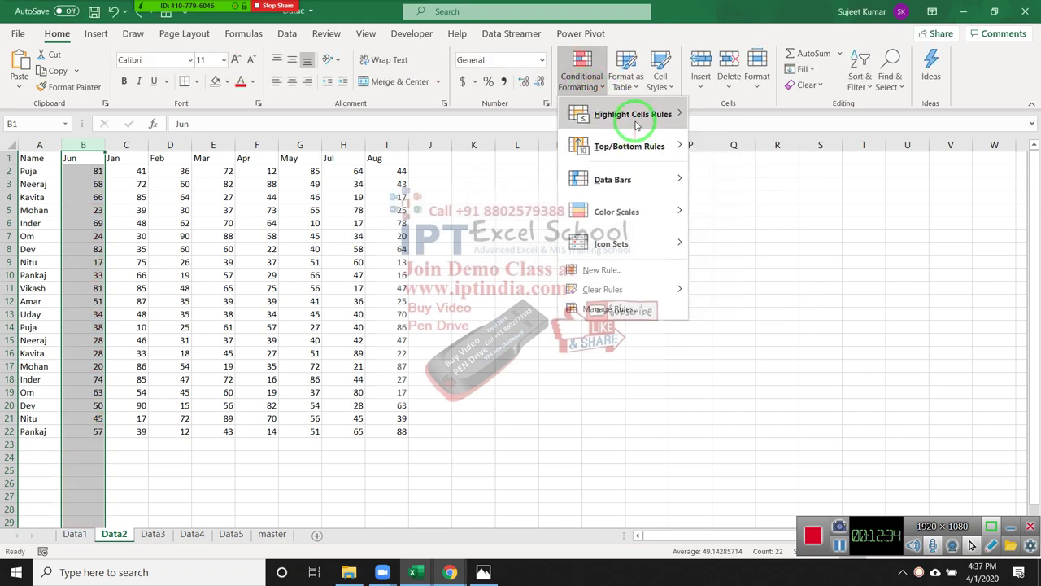
click(717, 179)
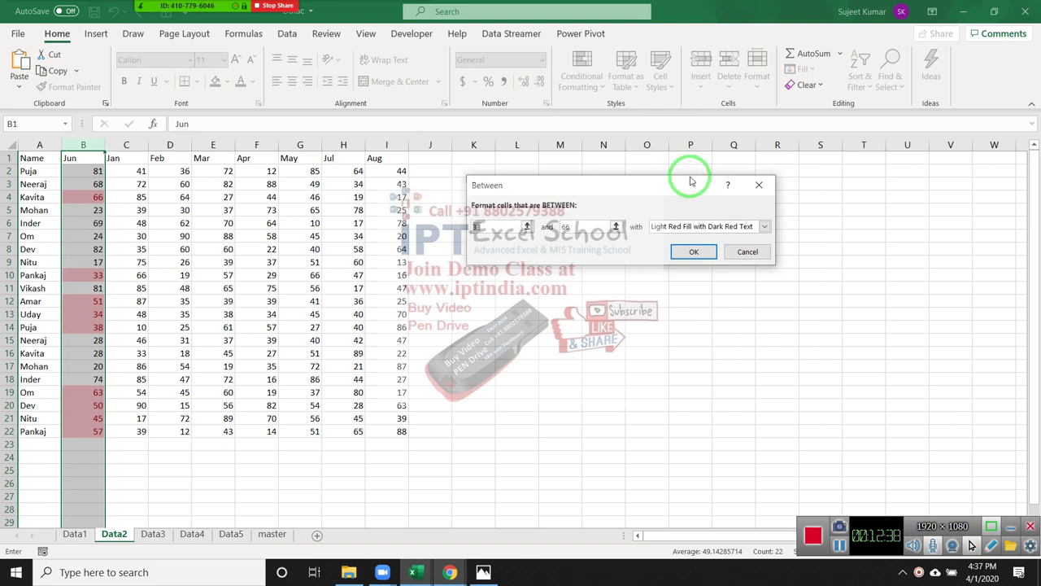
key(Escape)
click(591, 76)
mouse_move(633, 114)
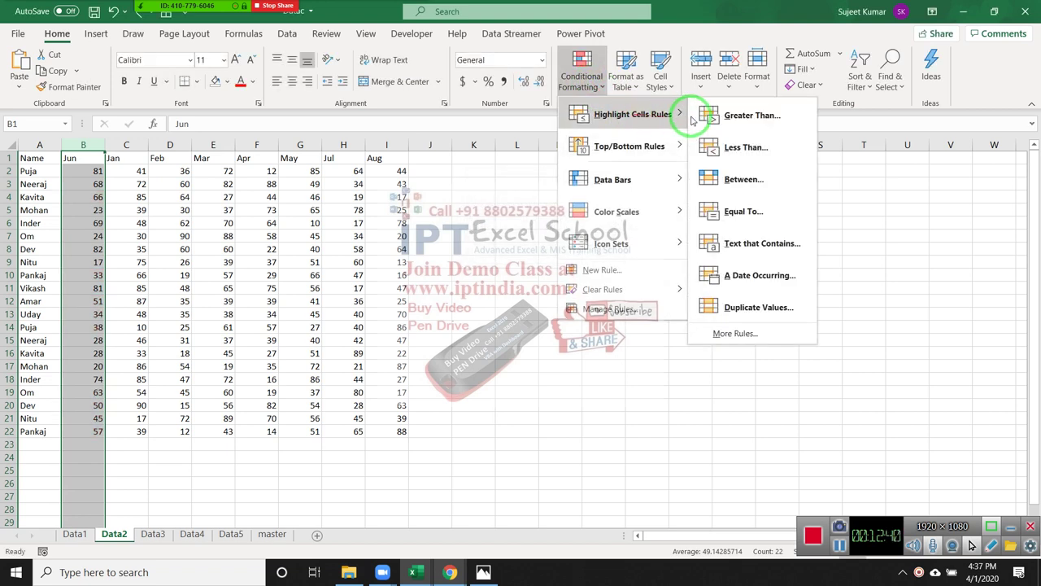
click(726, 191)
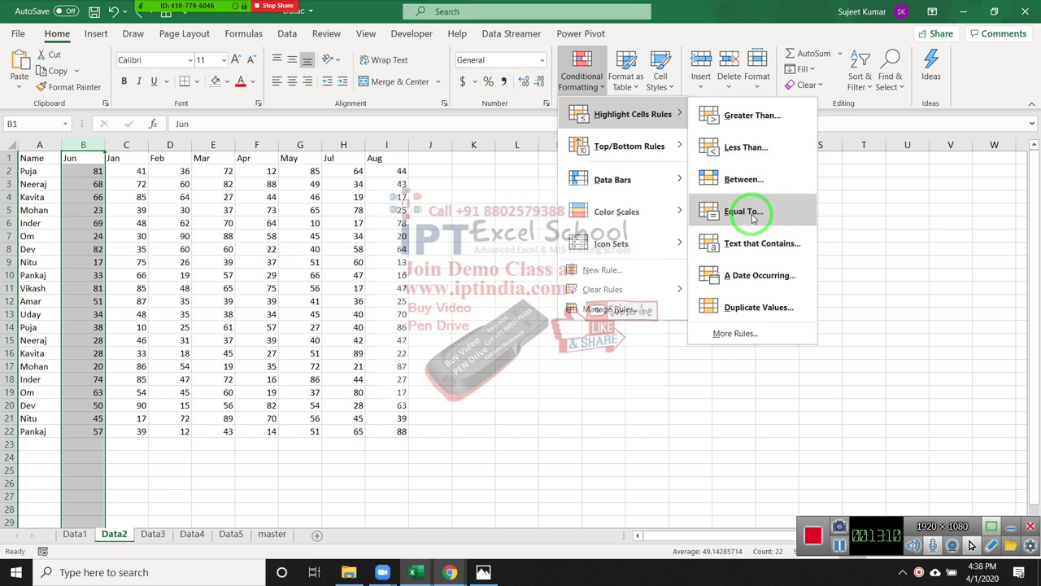
click(752, 218)
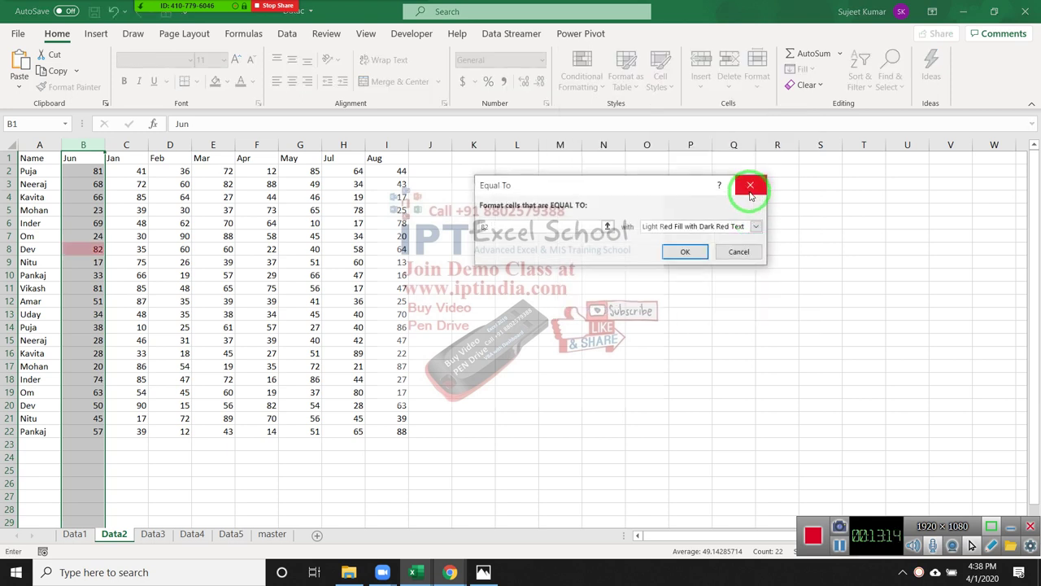
Add a City heading in J1 and fill Pune down the column to row 22.
click(750, 186)
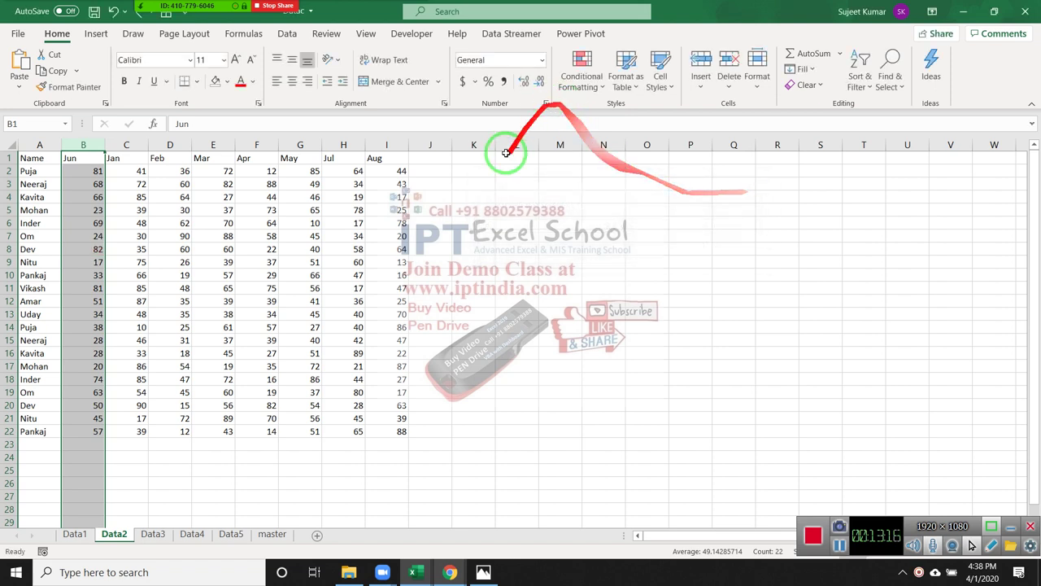
click(422, 158)
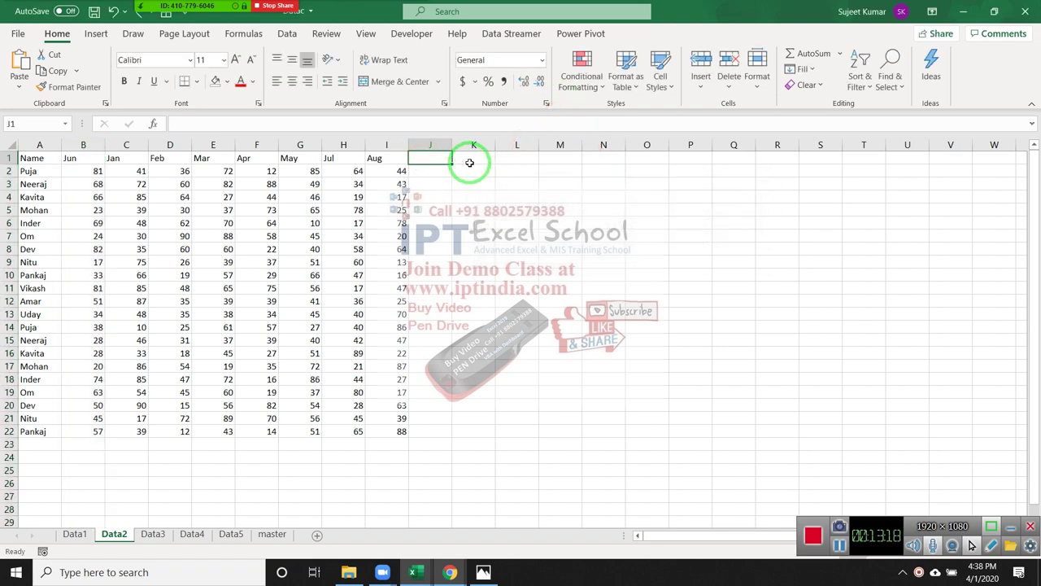
text(Ci)
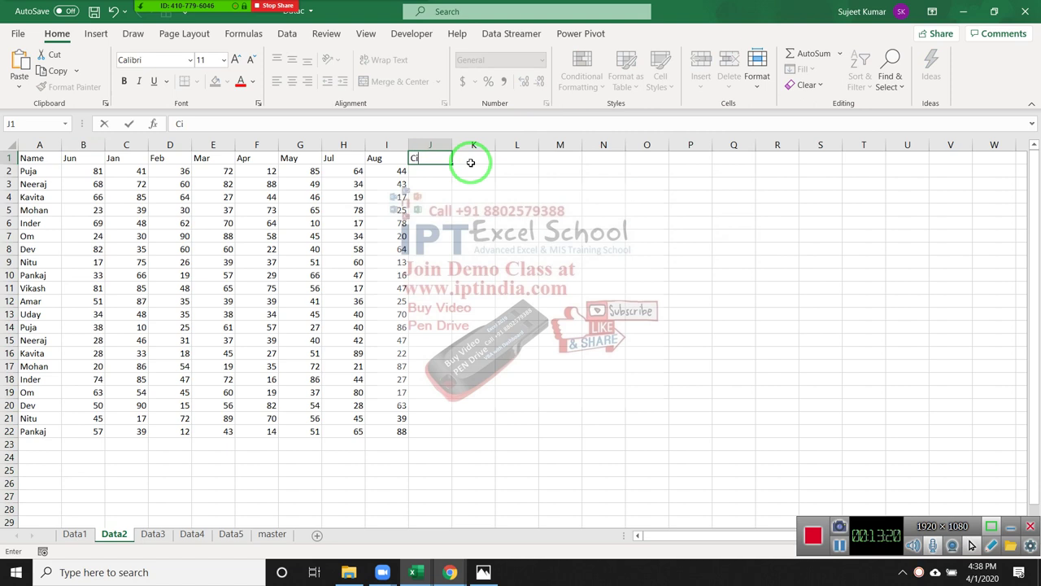
text(ty)
key(Return)
text(P)
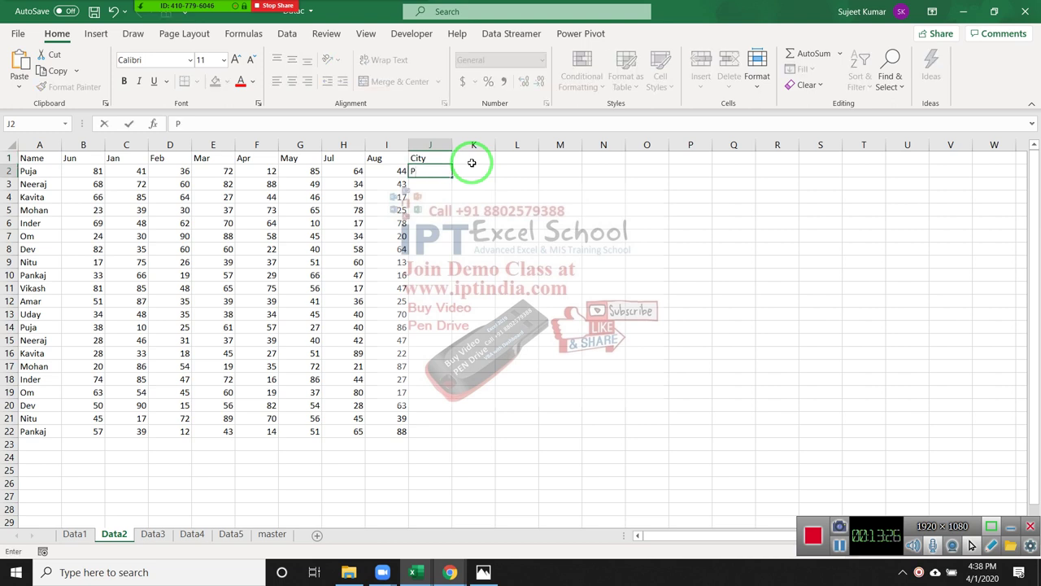
text(une)
key(ctrl+Return)
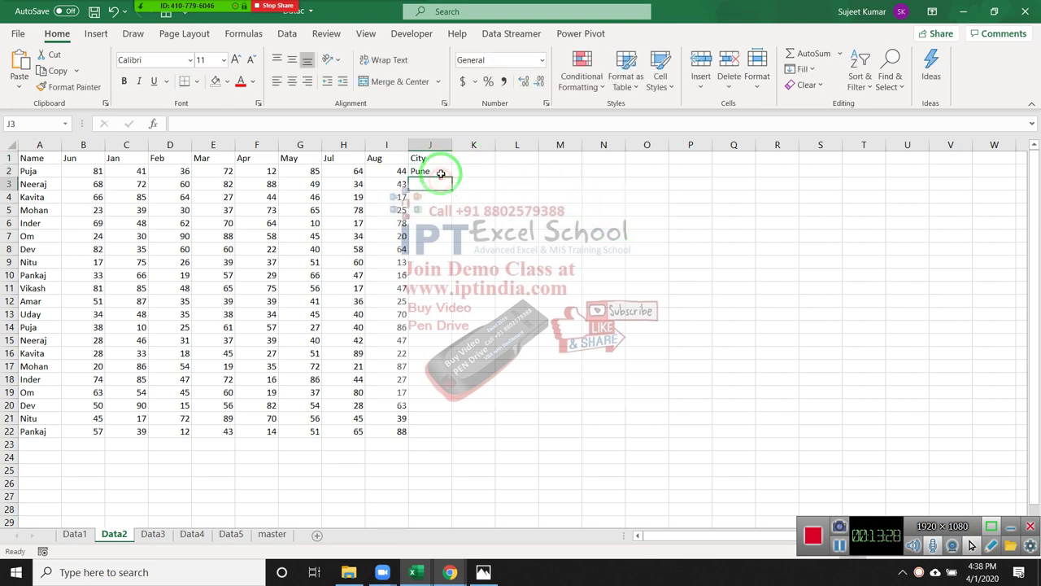
double_click(451, 176)
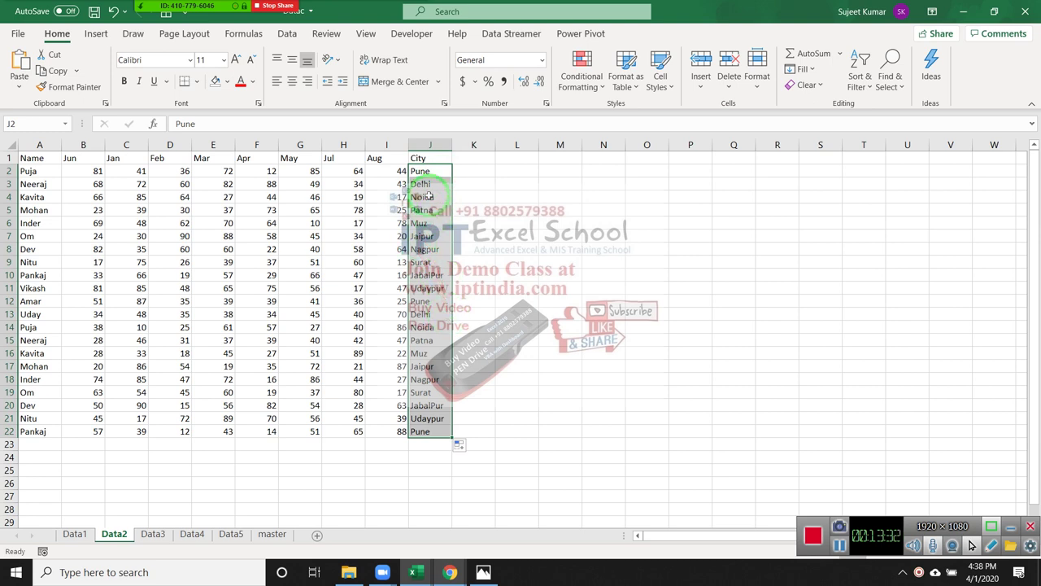
Change J10 to New Delhi and select the whole City column.
click(444, 274)
text(N)
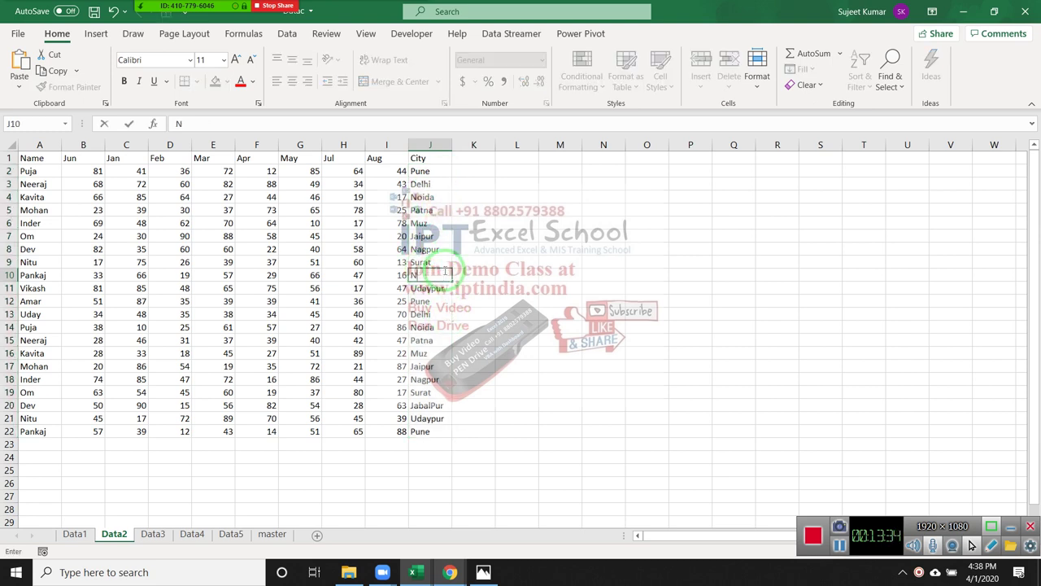
text(ew Delhi)
key(Return)
click(442, 147)
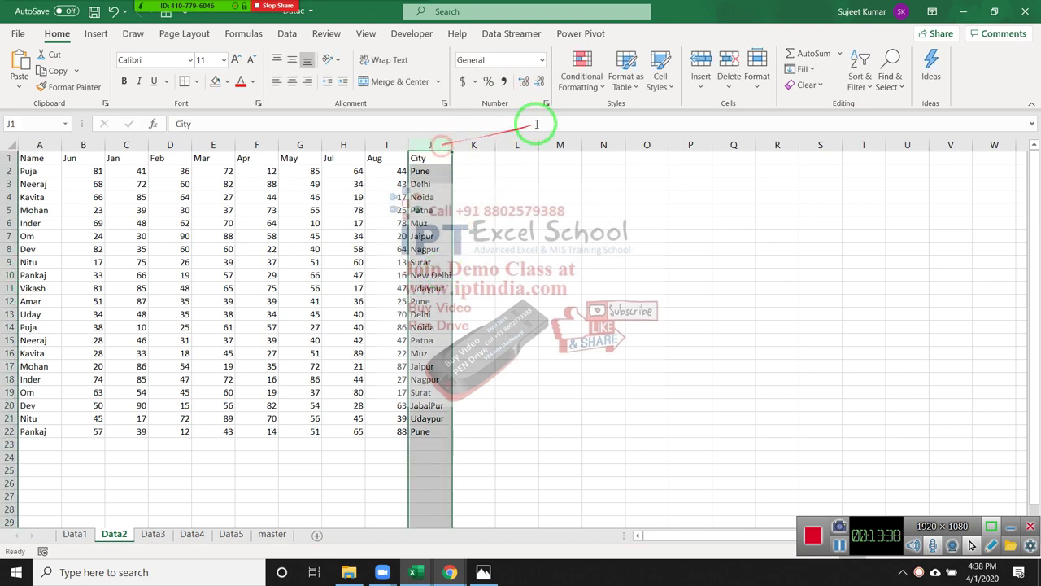
Preview an Equal To 'Delhi' highlight on the City column, cancel it, and reopen the highlight rules.
click(582, 77)
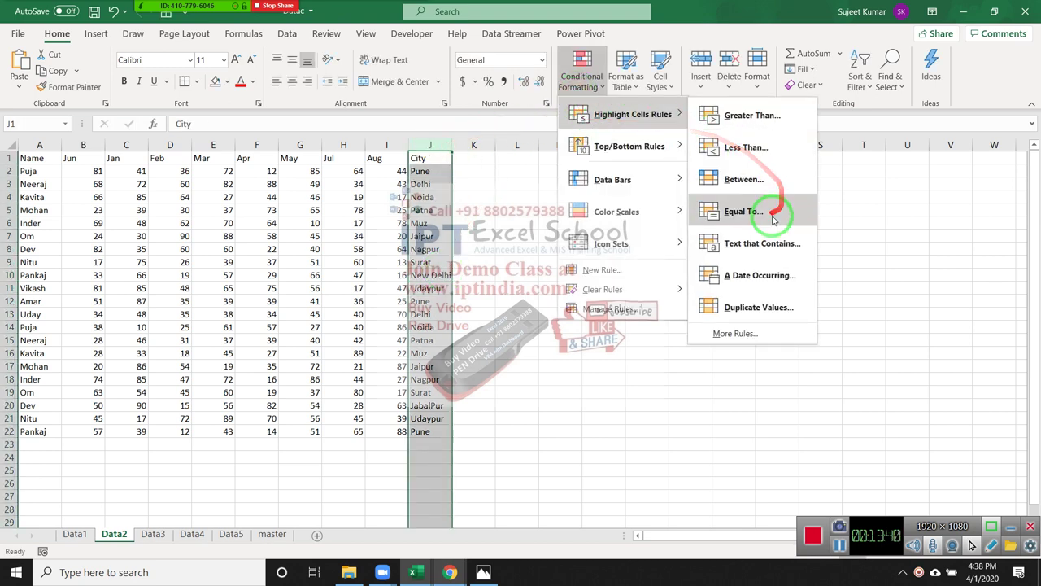
click(764, 213)
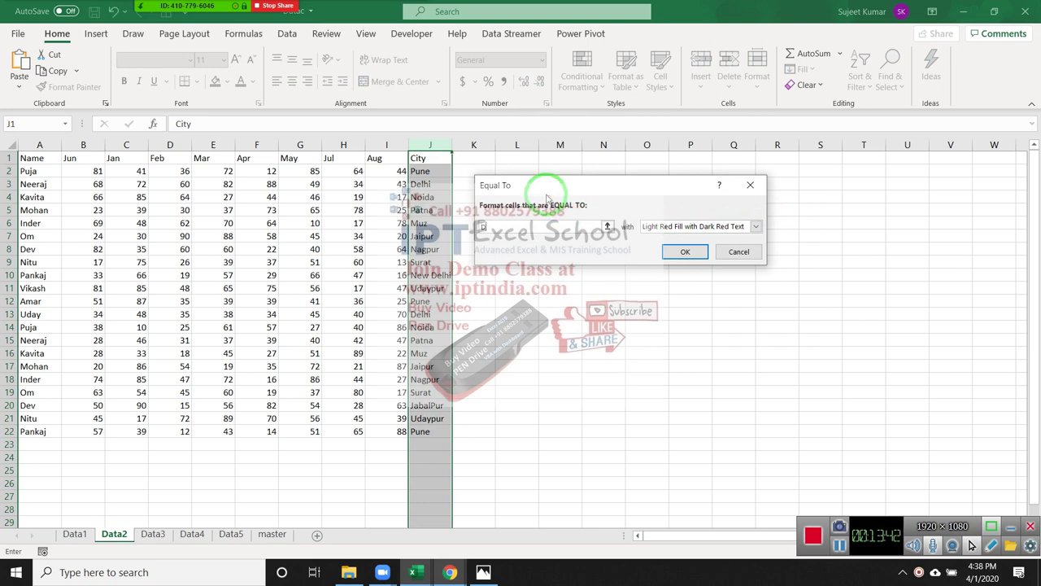
text(Delhi)
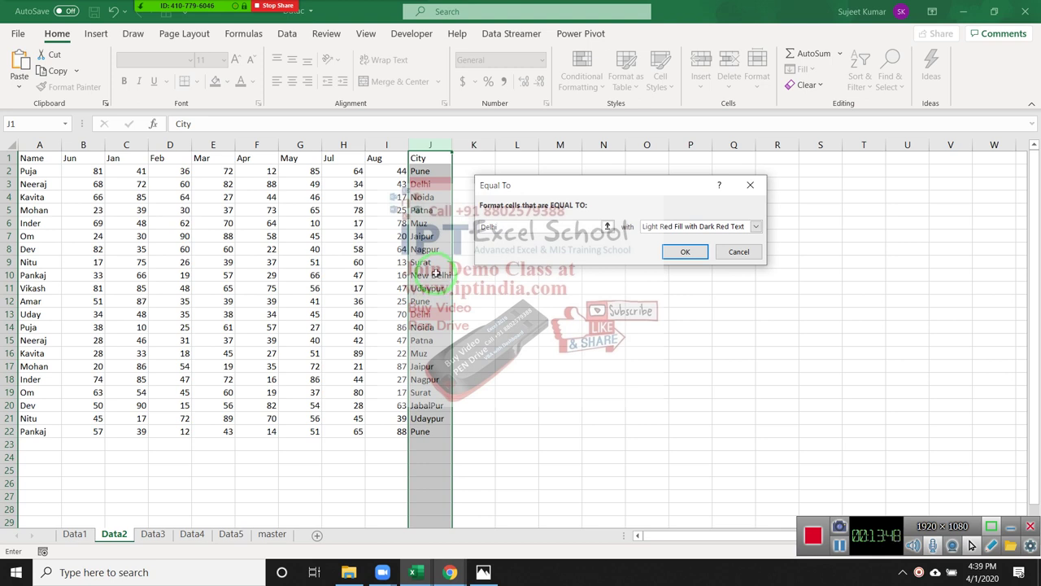
key(Escape)
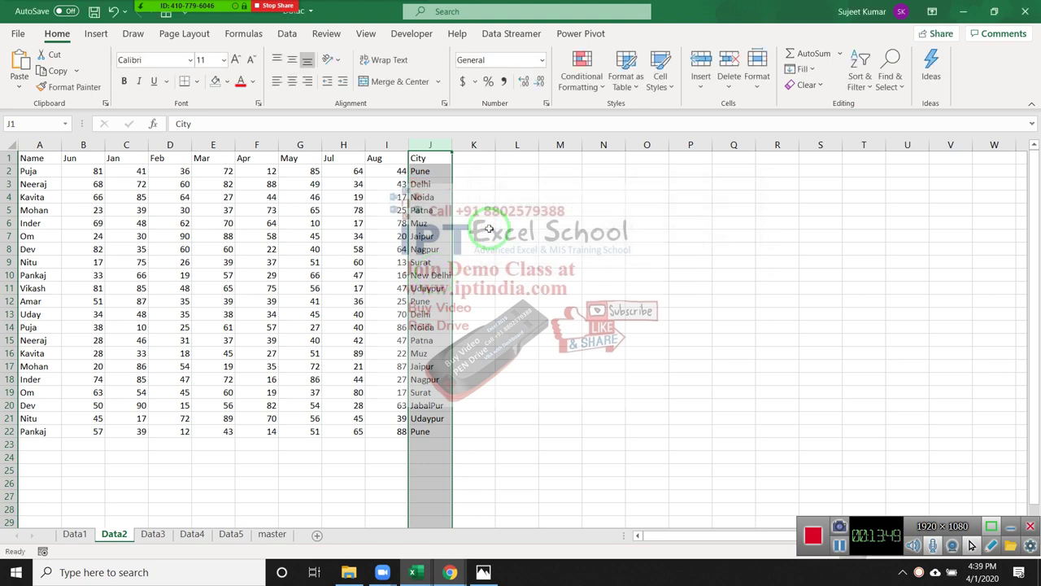
click(579, 85)
mouse_move(627, 114)
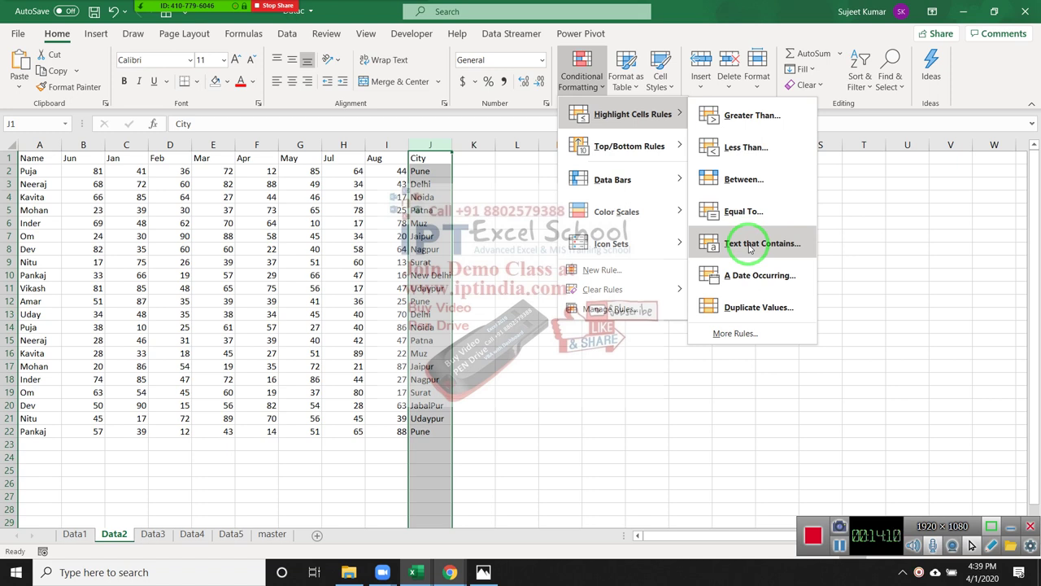
click(750, 246)
drag(629, 187, 639, 165)
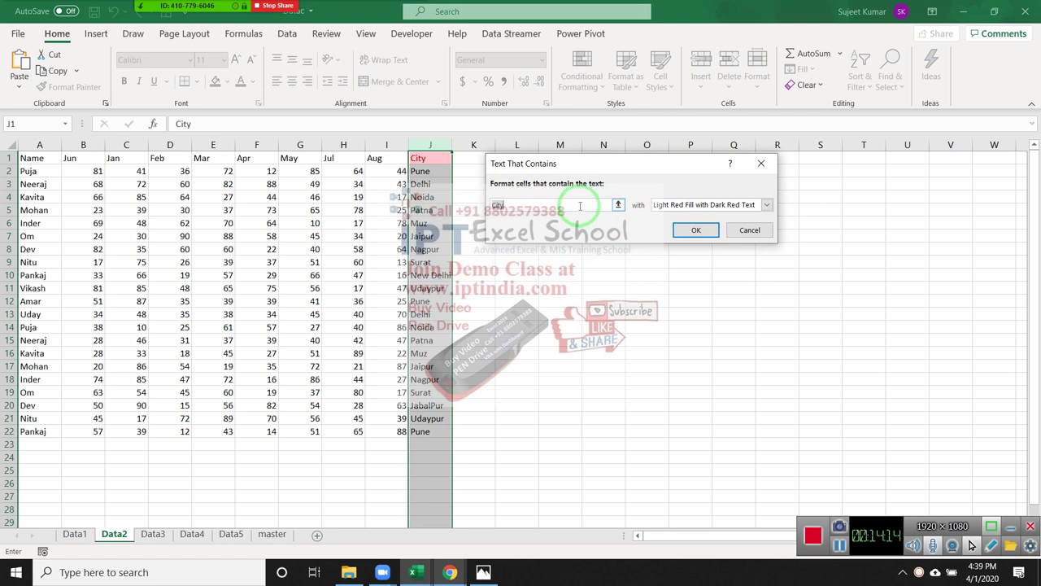
text(Delhi)
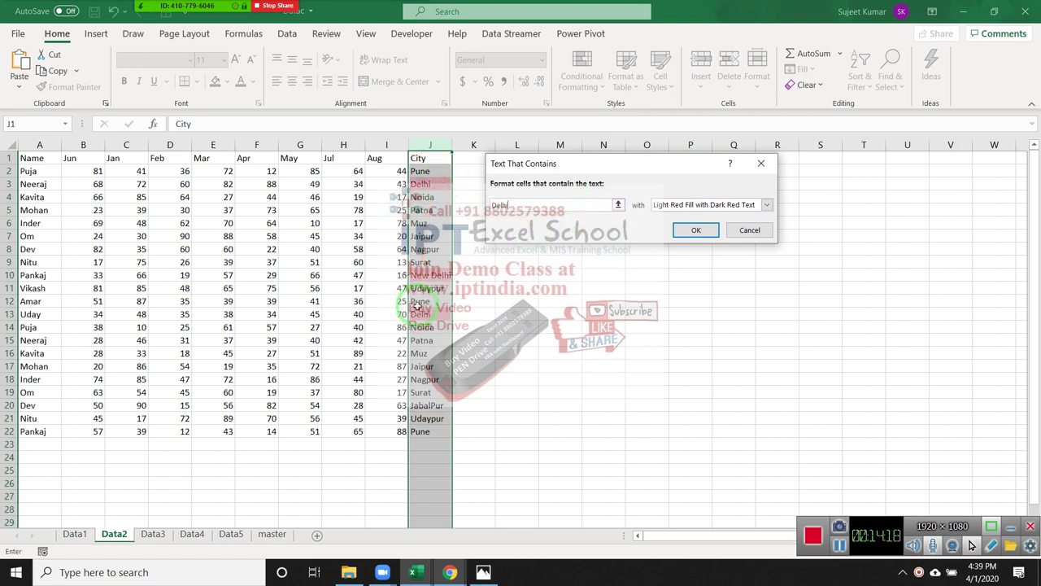
key(BackSpace)
key(BackSpace)
key(BackSpace)
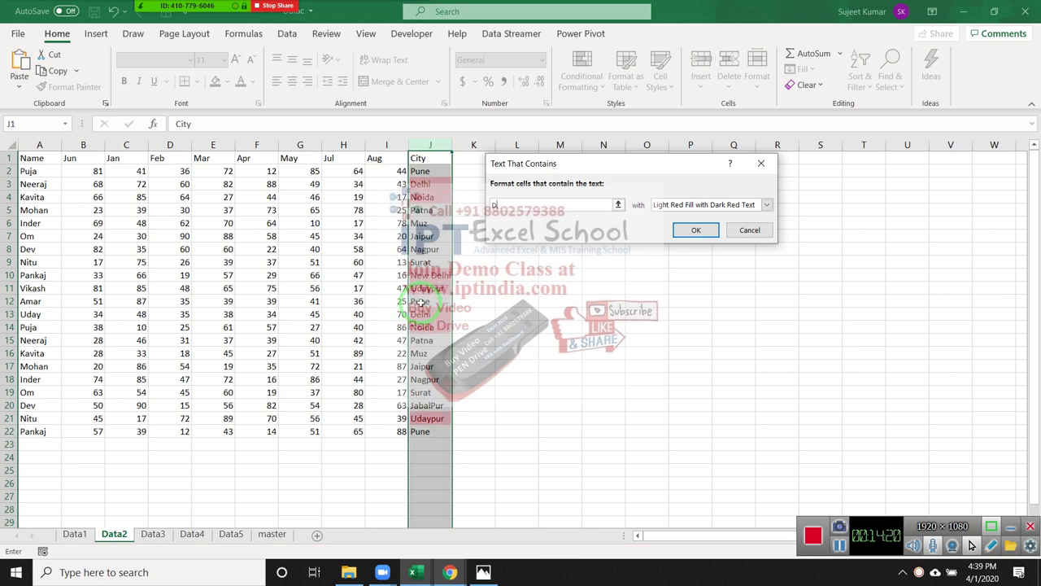
text(M)
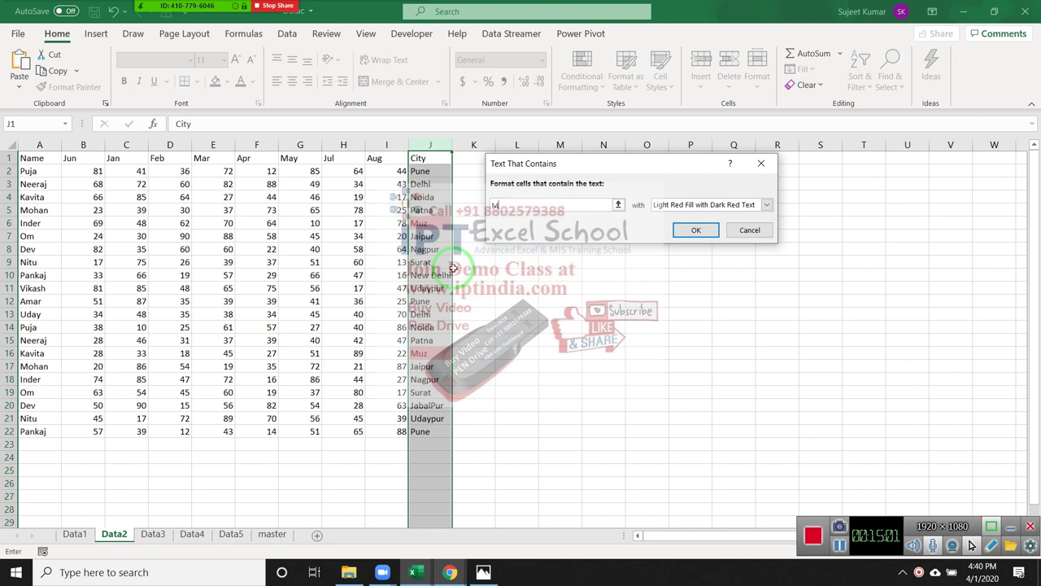
key(Return)
click(589, 84)
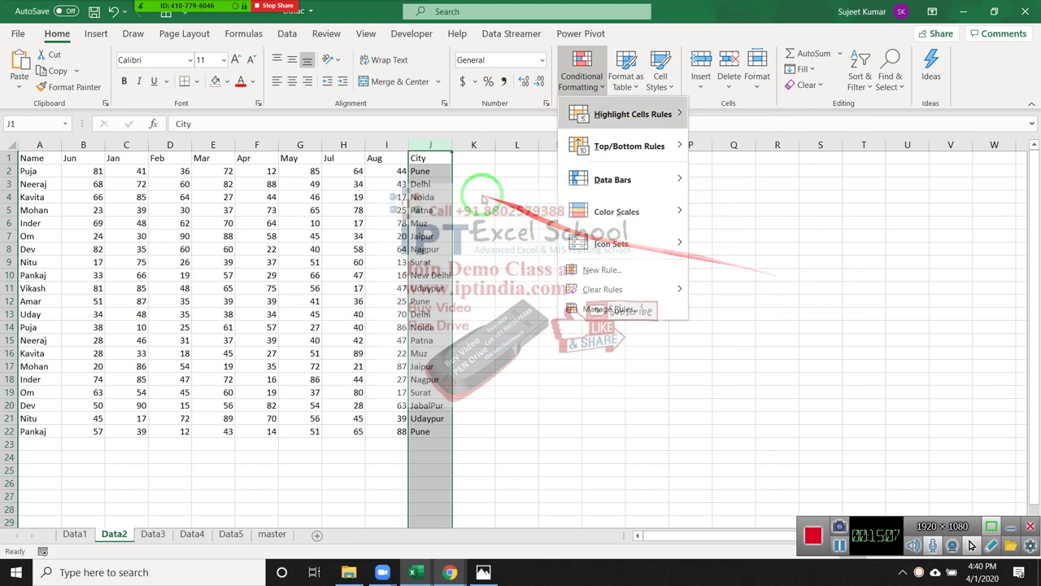
Add a Date header in K1, fill 4/1/2020 to 4/21/2020 down to K22, and autofit column K.
click(472, 164)
click(471, 166)
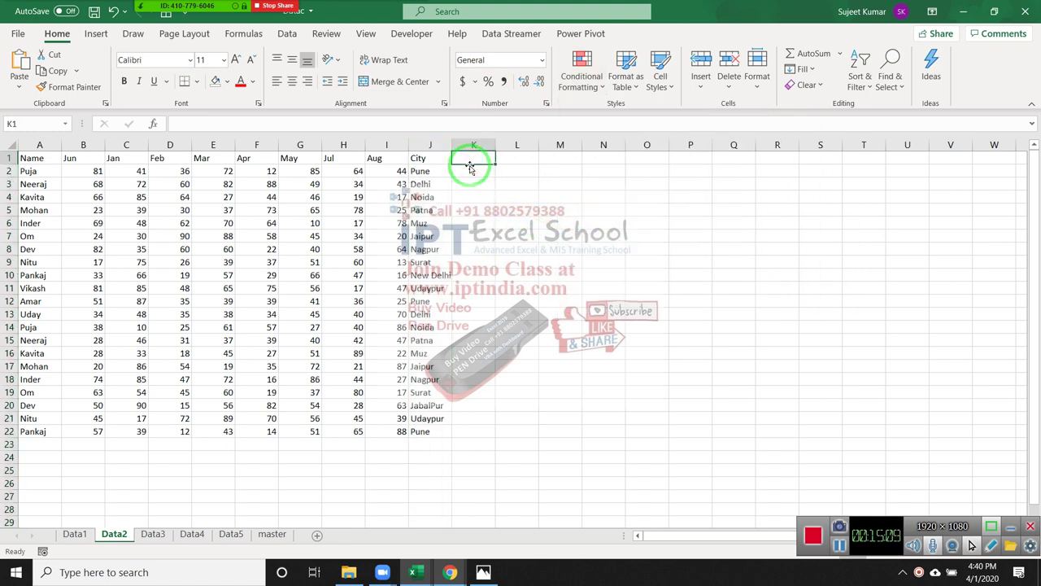
text(Date)
key(Return)
key(ctrl+semicolon)
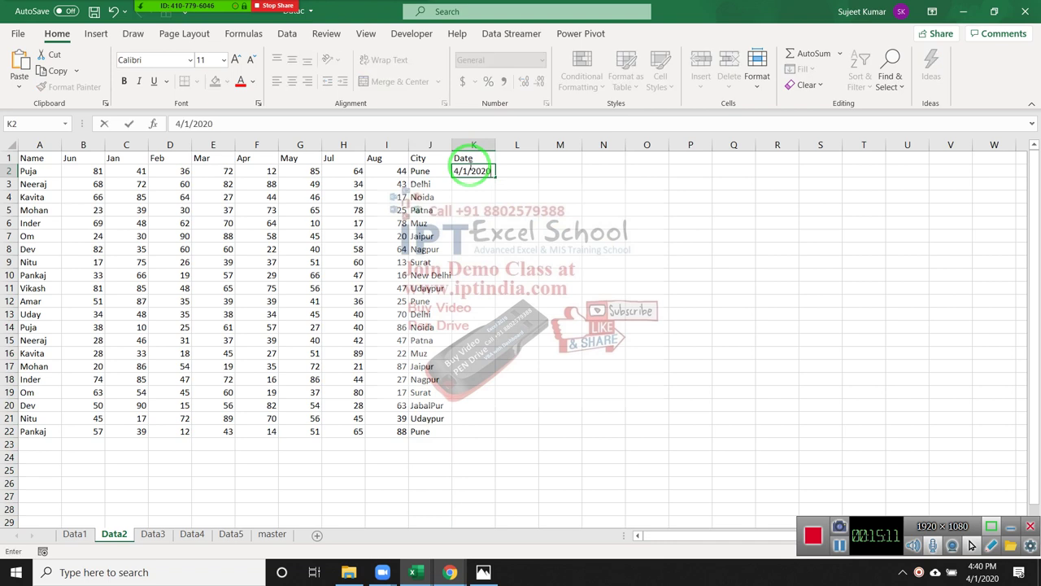
key(Return)
click(476, 171)
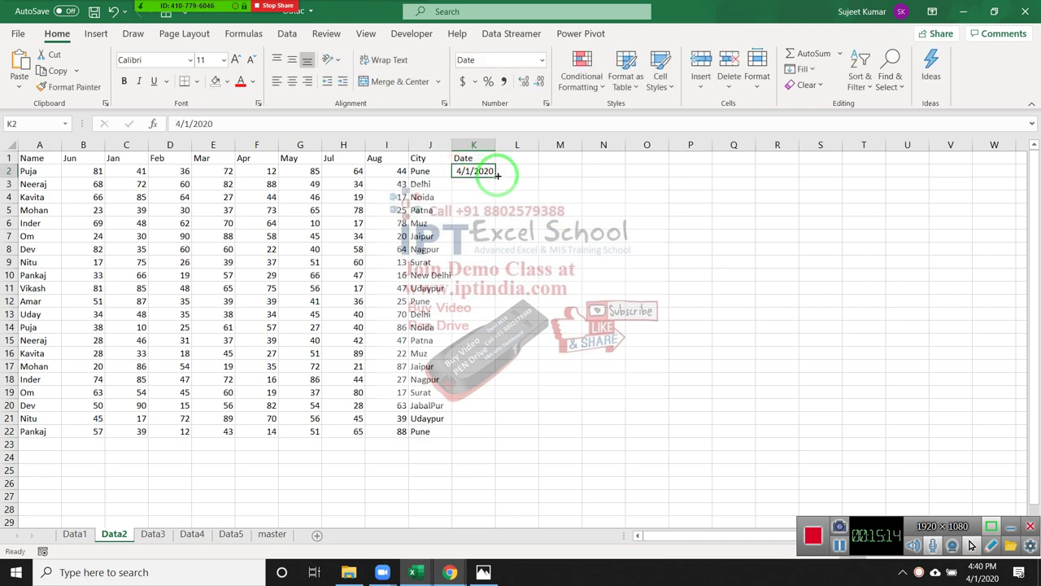
double_click(496, 177)
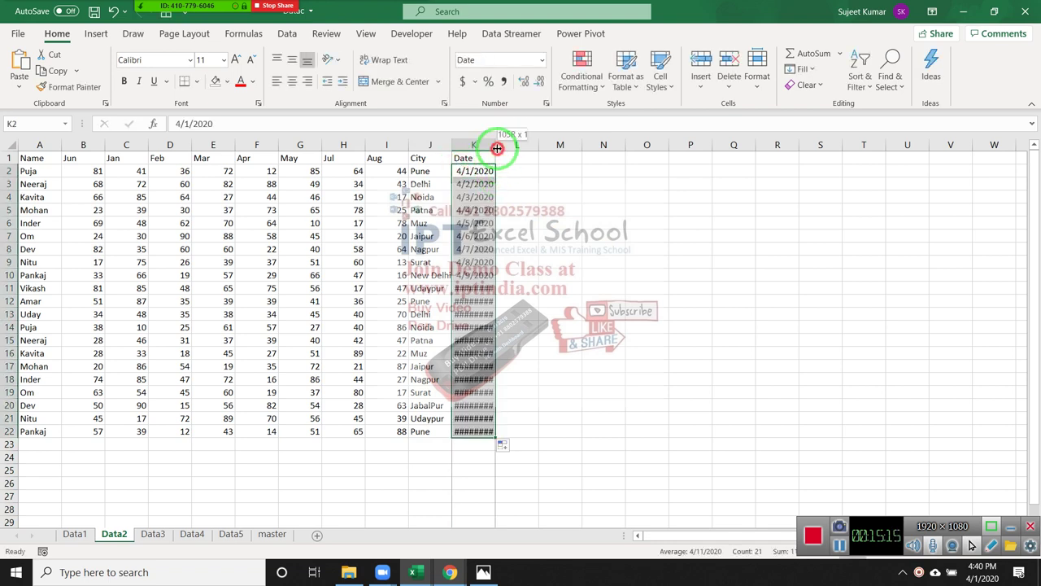
double_click(496, 145)
click(584, 82)
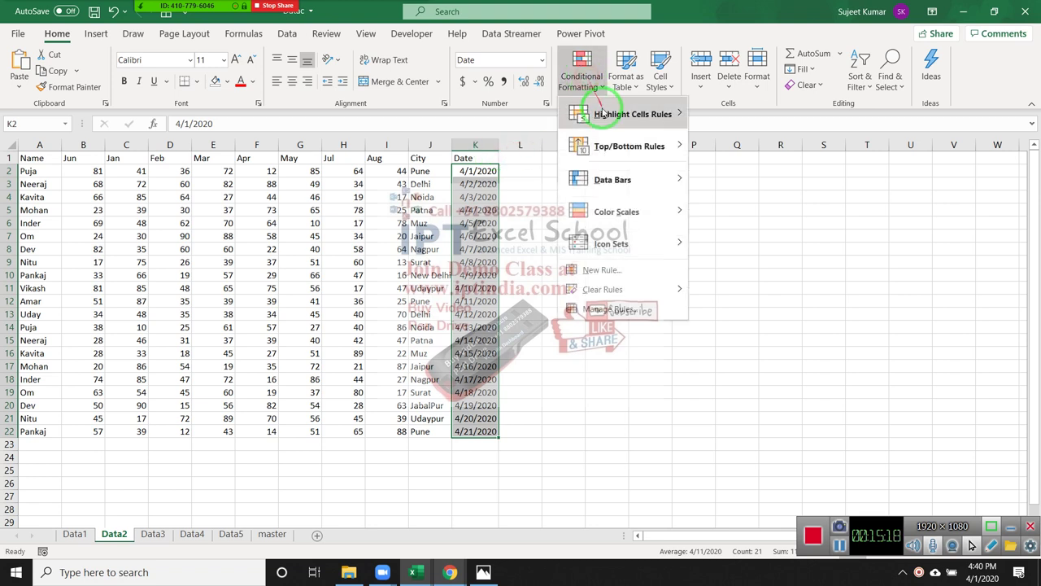
click(621, 189)
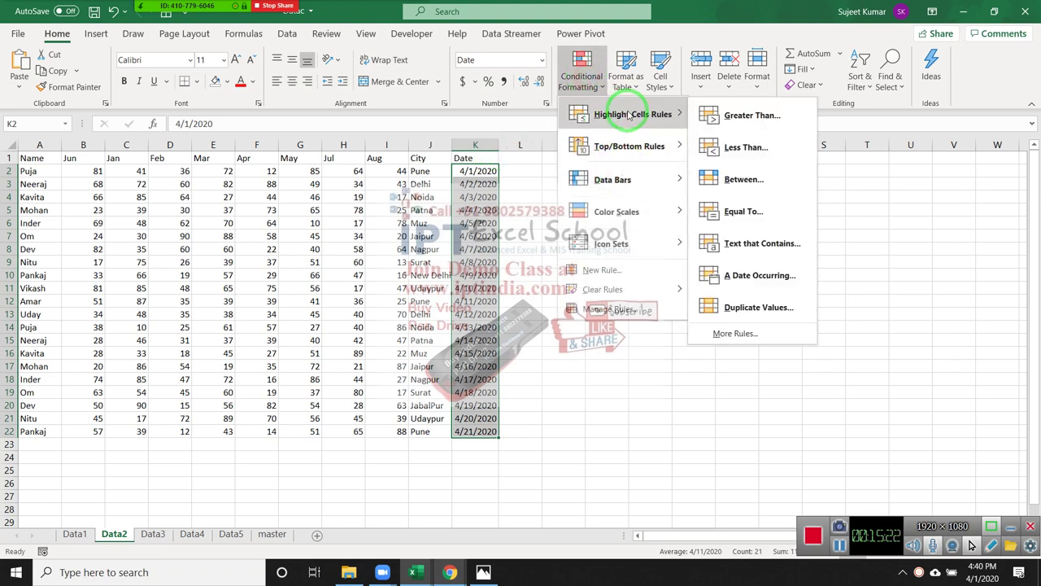
drag(642, 114, 877, 213)
drag(860, 249, 779, 274)
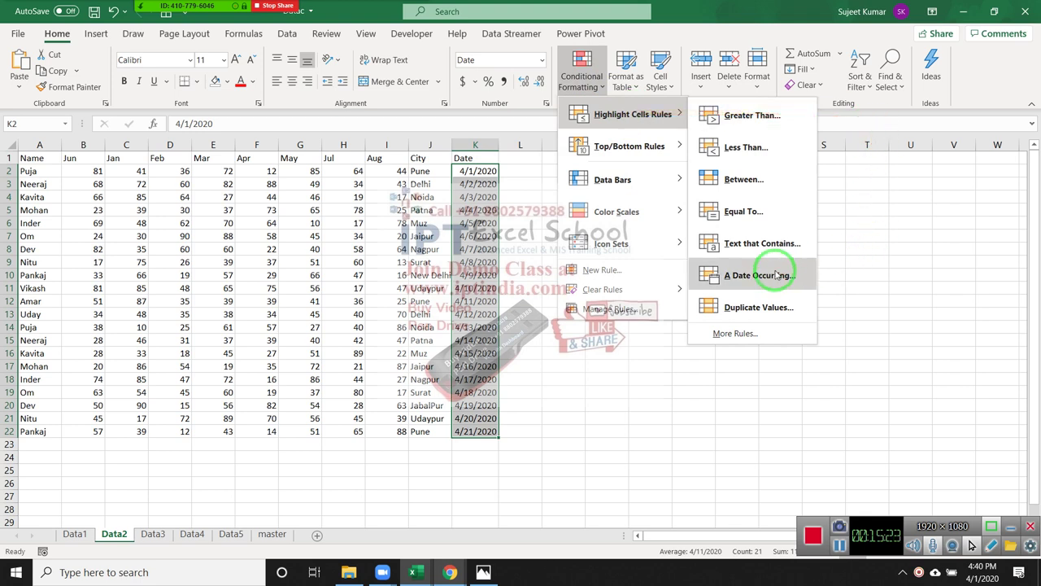
mouse_move(771, 218)
mouse_down()
mouse_move(768, 130)
mouse_move(618, 204)
mouse_up()
click(768, 128)
mouse_move(629, 163)
mouse_down()
mouse_move(656, 158)
mouse_move(571, 204)
mouse_up()
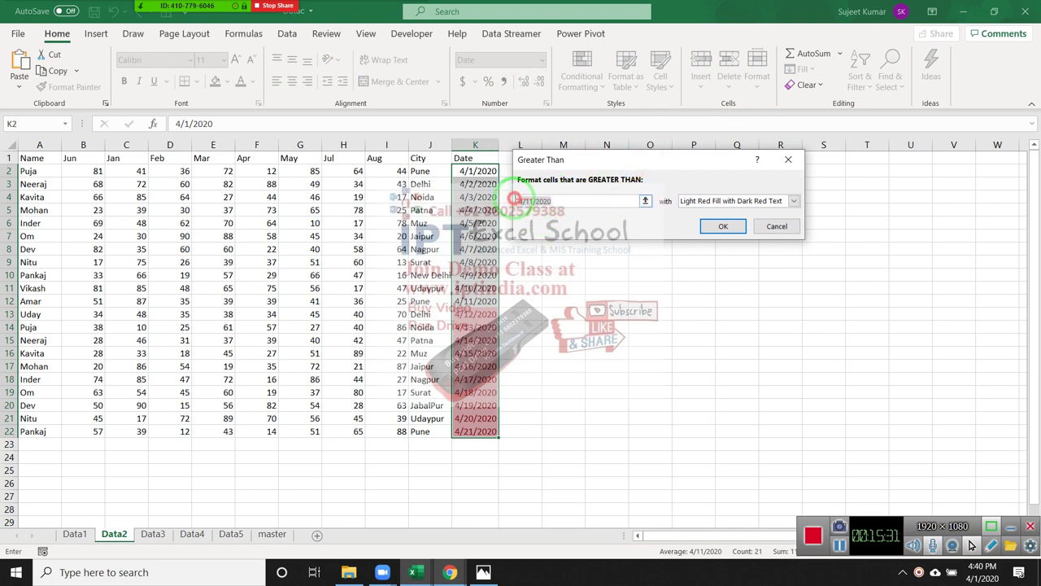
text(4/5)
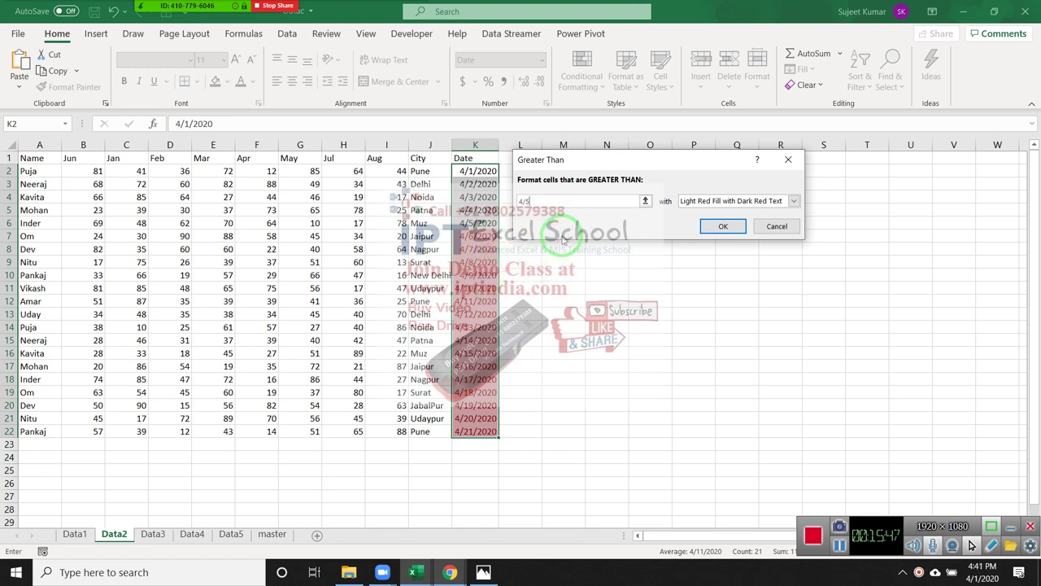
text(/2019)
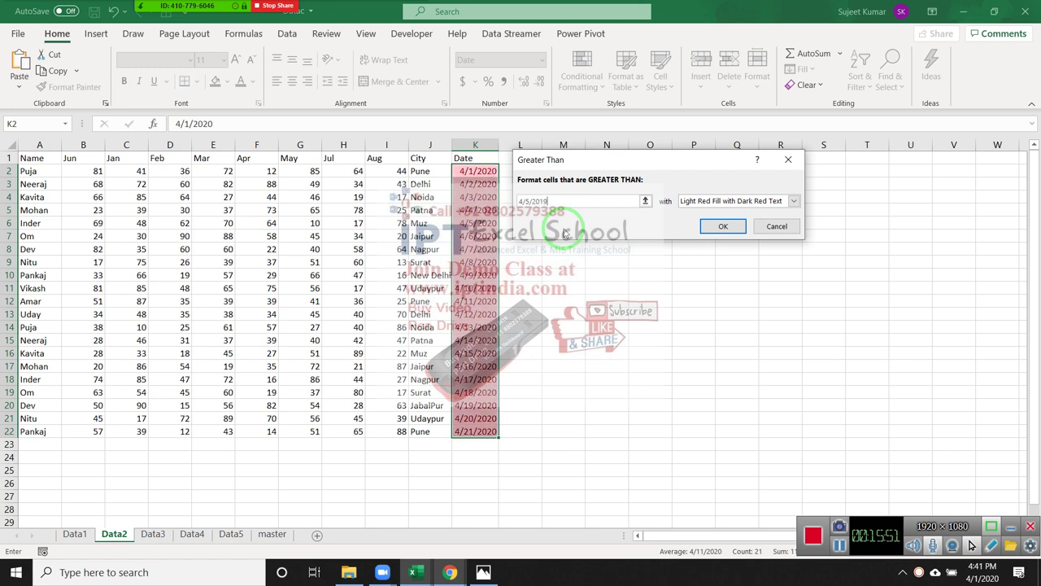
key(BackSpace)
key(BackSpace)
key(BackSpace)
key(BackSpace)
key(BackSpace)
key(BackSpace)
key(BackSpace)
key(BackSpace)
key(Escape)
click(580, 78)
mouse_move(627, 114)
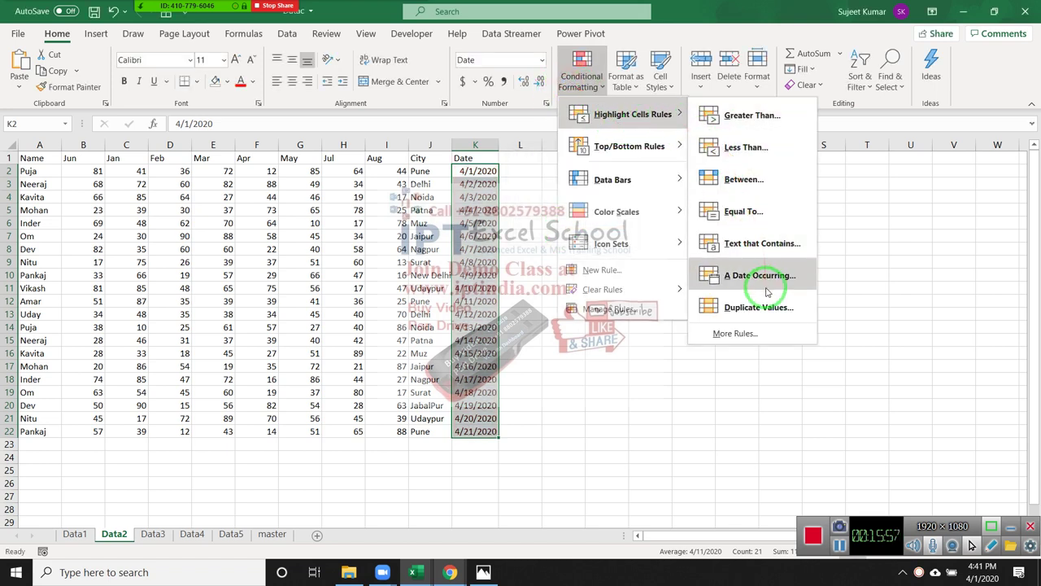
click(765, 277)
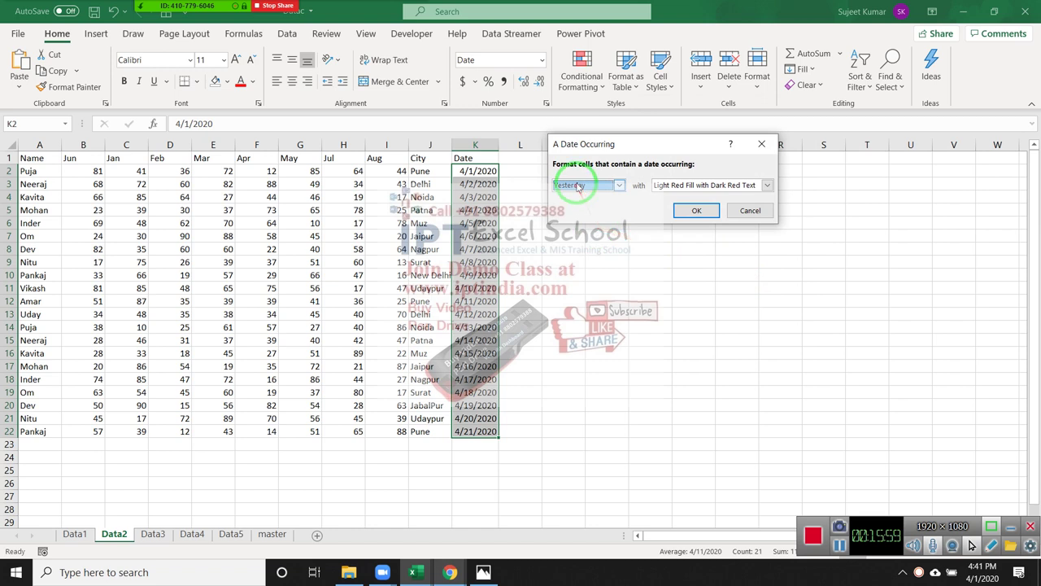
key(Escape)
click(581, 77)
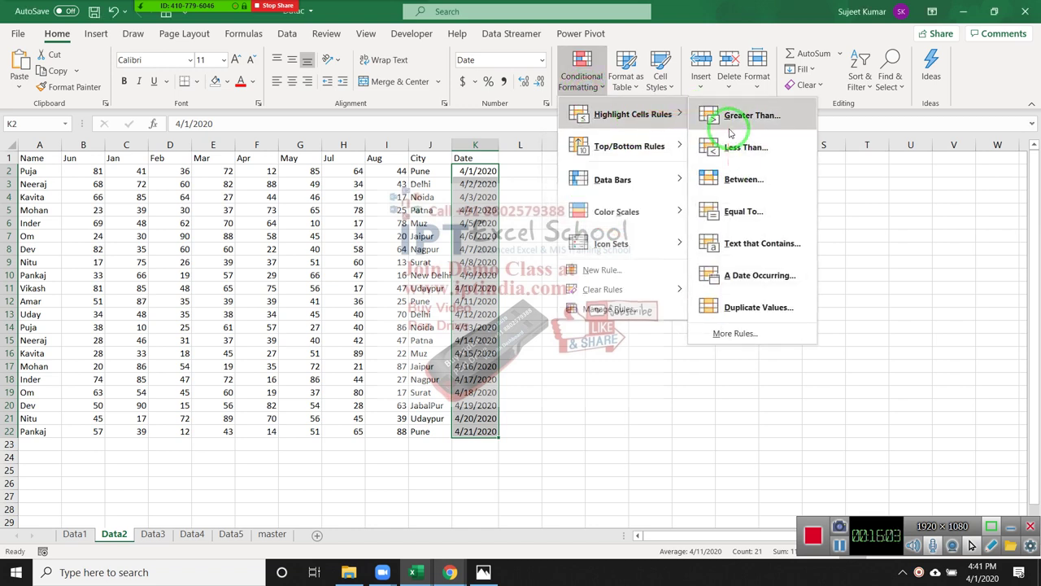
mouse_move(627, 114)
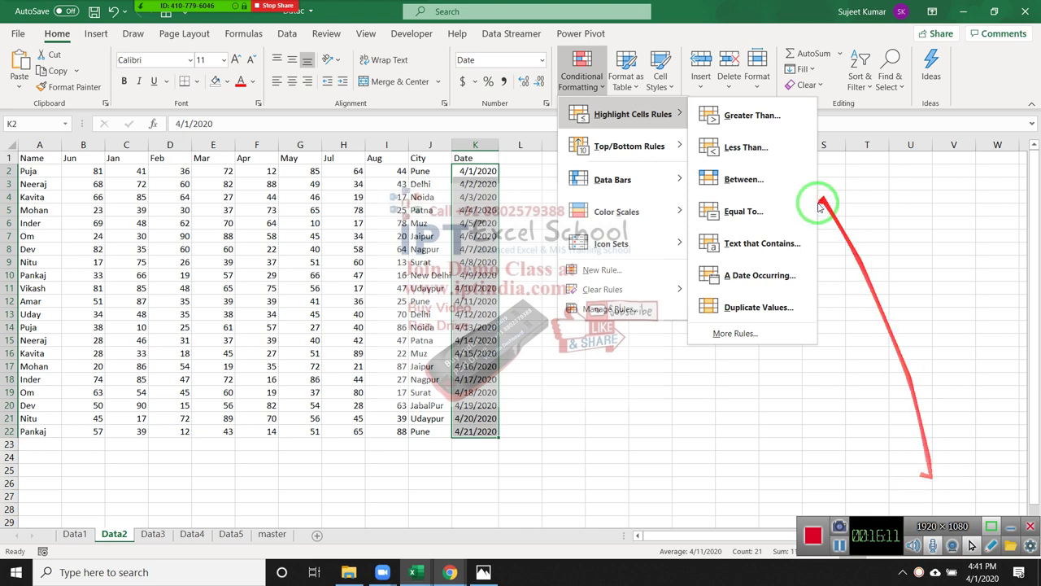
click(759, 275)
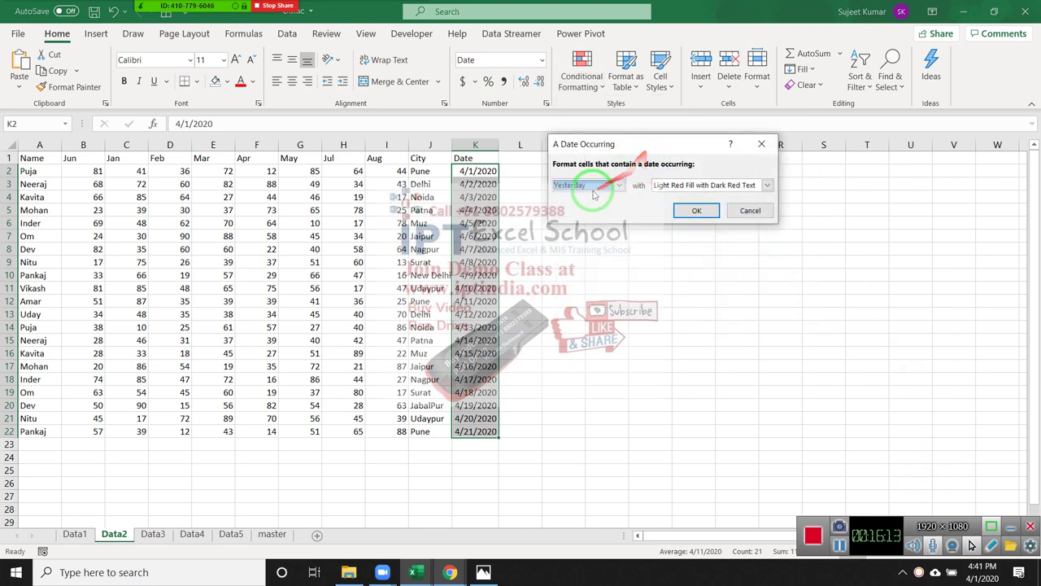
click(598, 185)
click(589, 208)
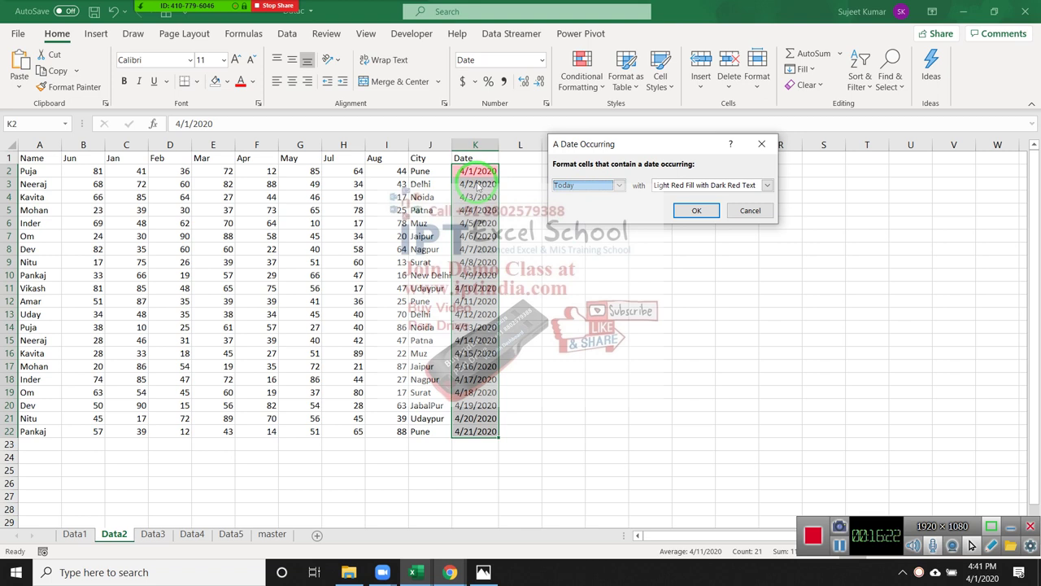
click(583, 185)
click(569, 216)
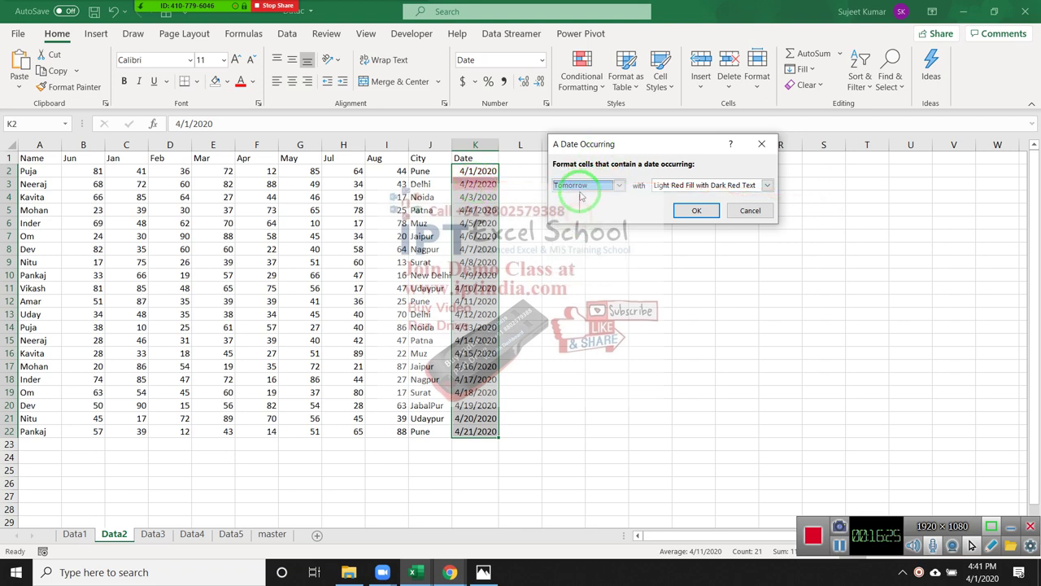
click(580, 185)
click(579, 224)
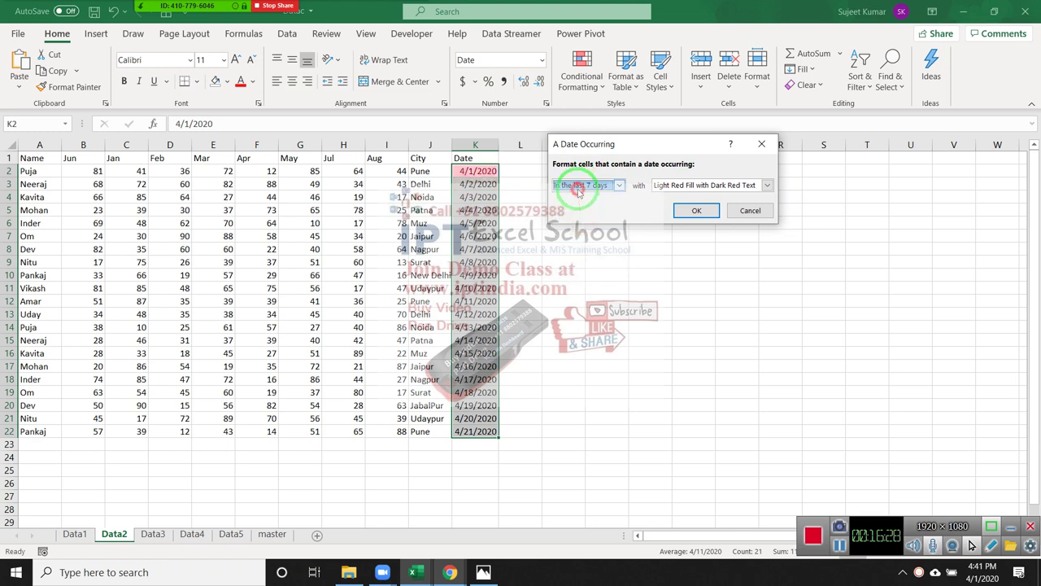
click(570, 184)
click(569, 234)
click(581, 185)
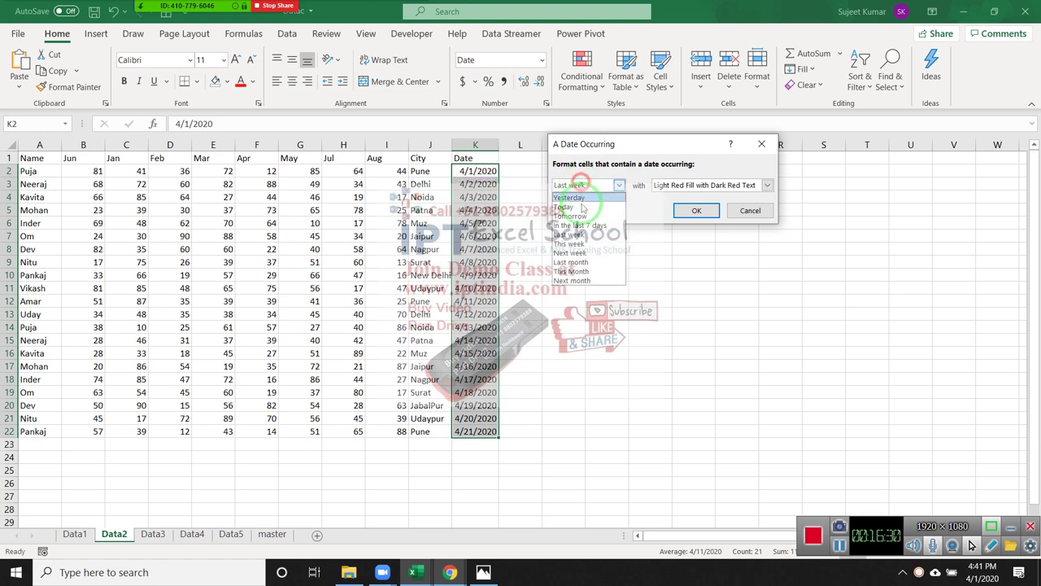
click(574, 243)
click(582, 186)
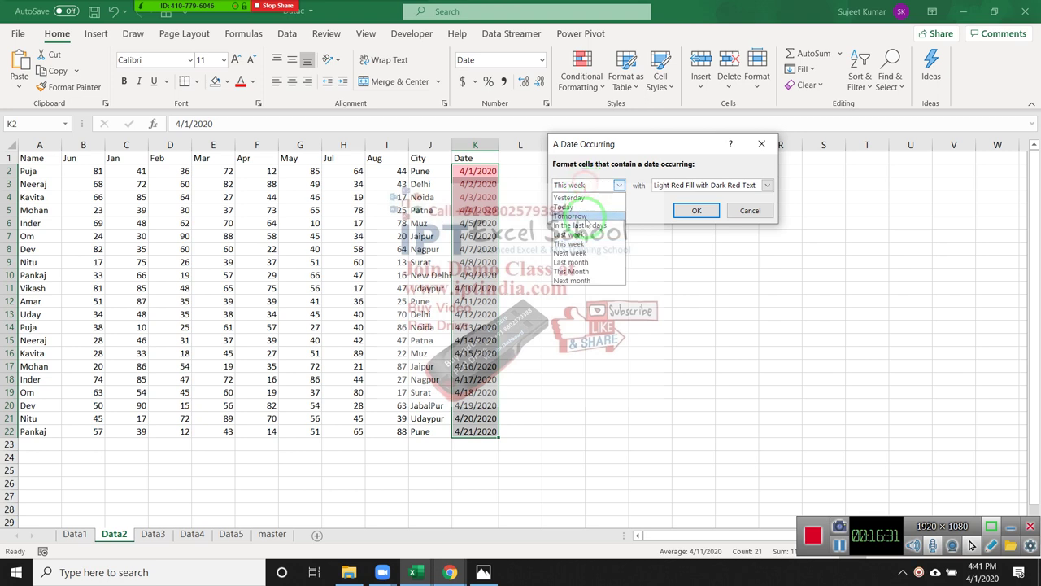
click(590, 254)
click(601, 183)
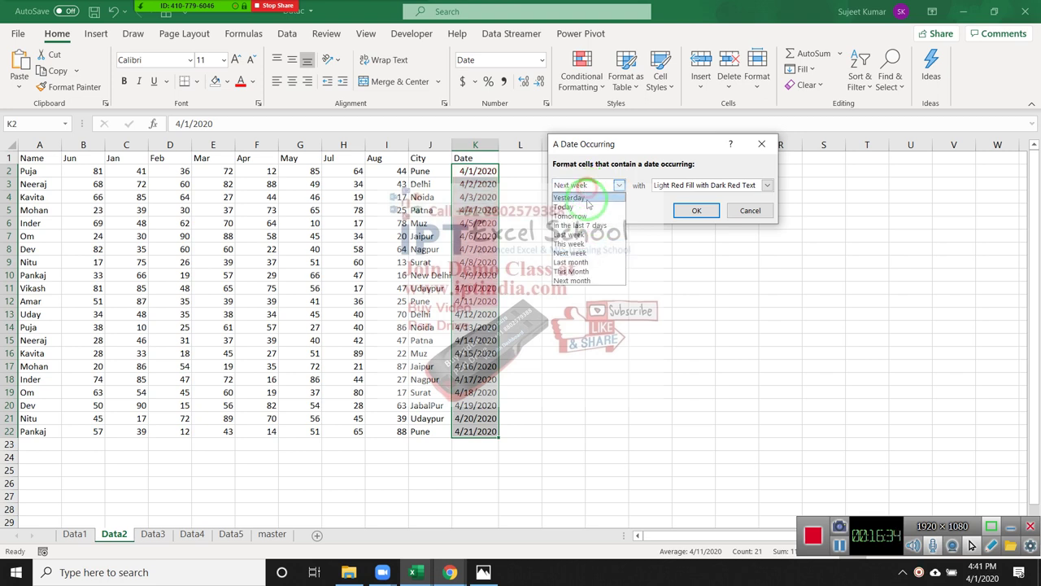
click(585, 261)
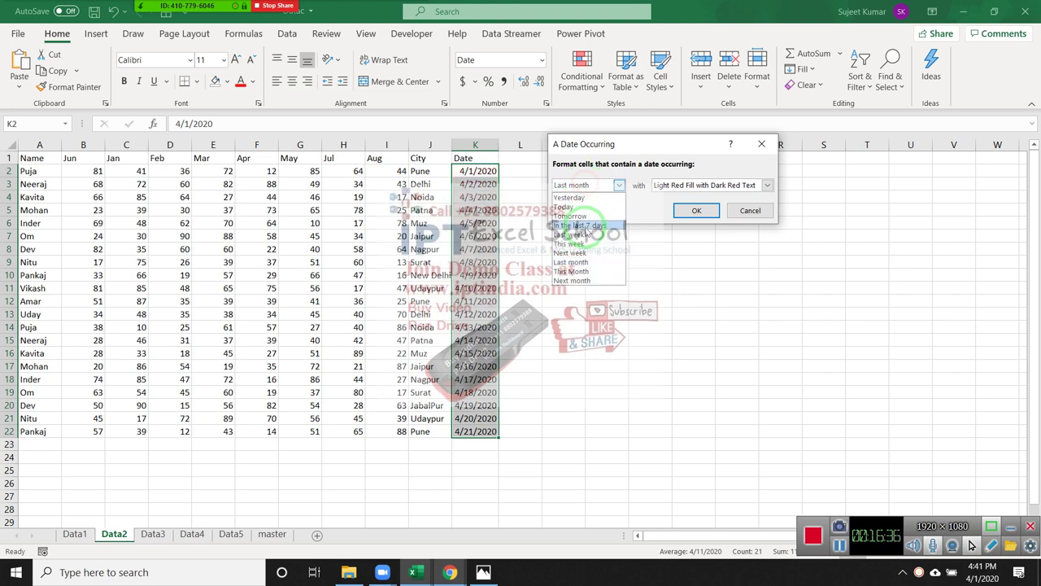
click(582, 185)
click(579, 197)
click(675, 185)
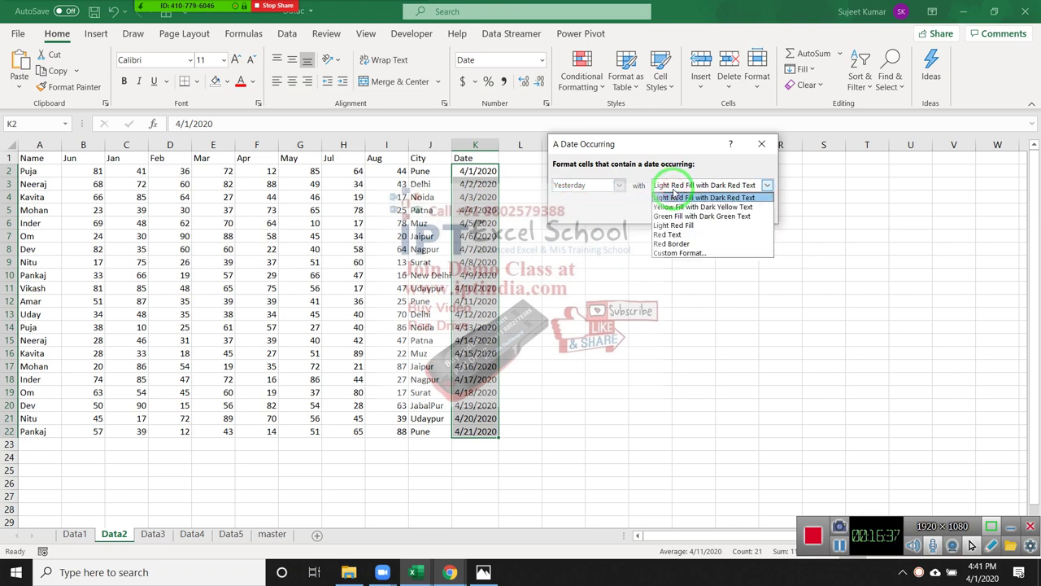
click(590, 213)
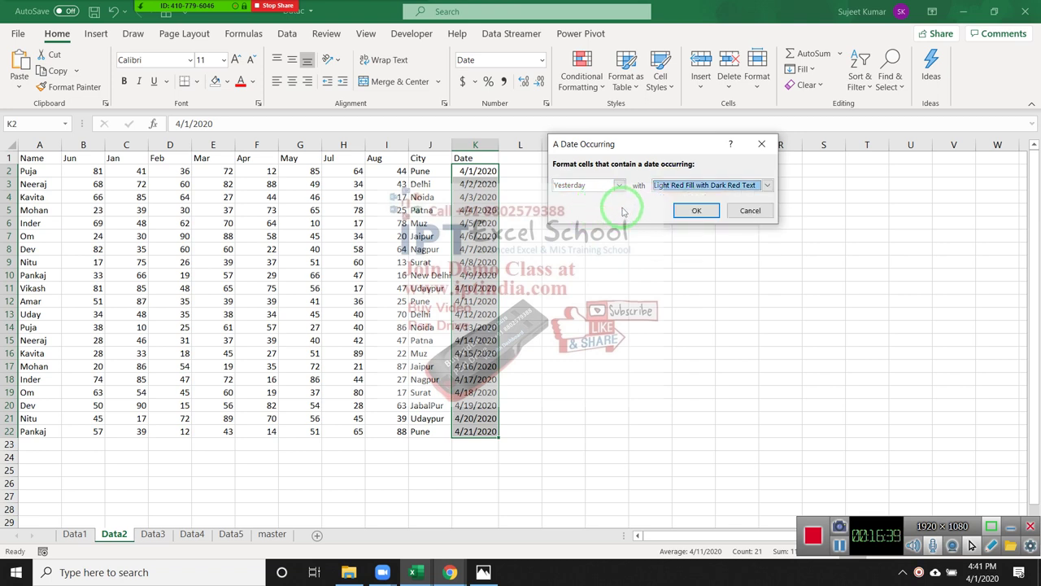
click(761, 210)
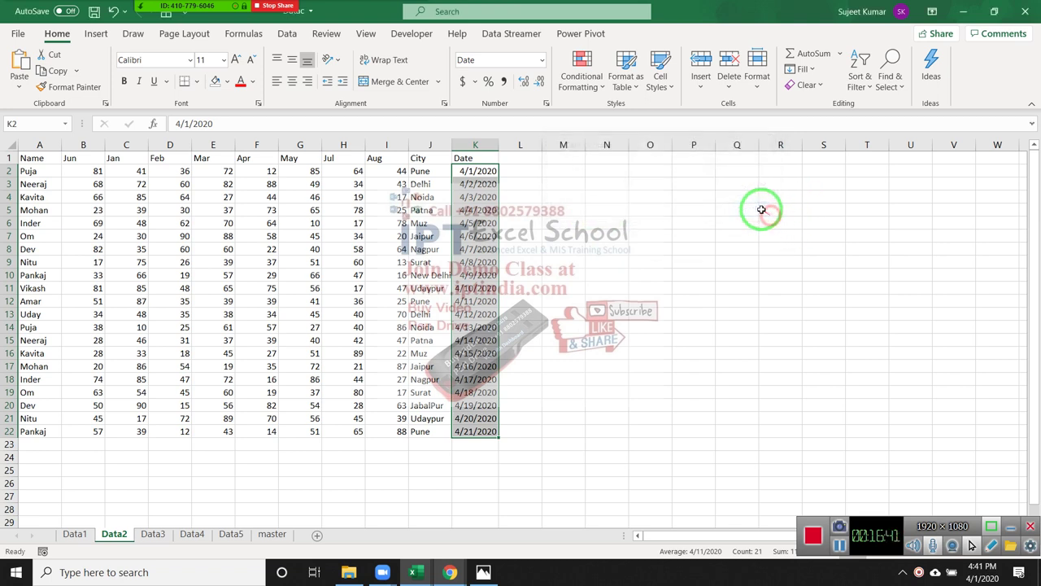
click(313, 300)
drag(91, 172, 91, 427)
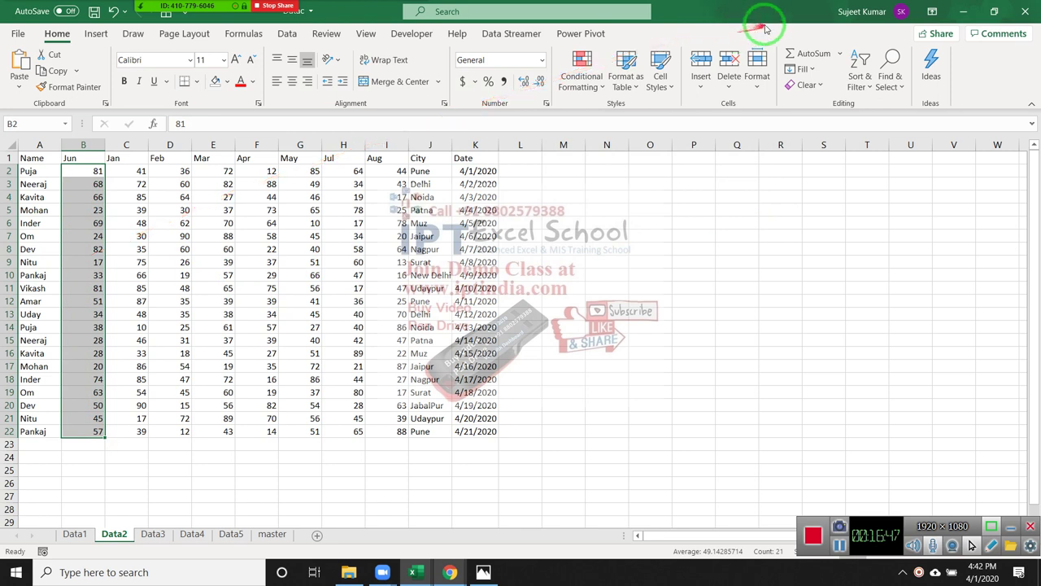
click(586, 84)
mouse_move(627, 114)
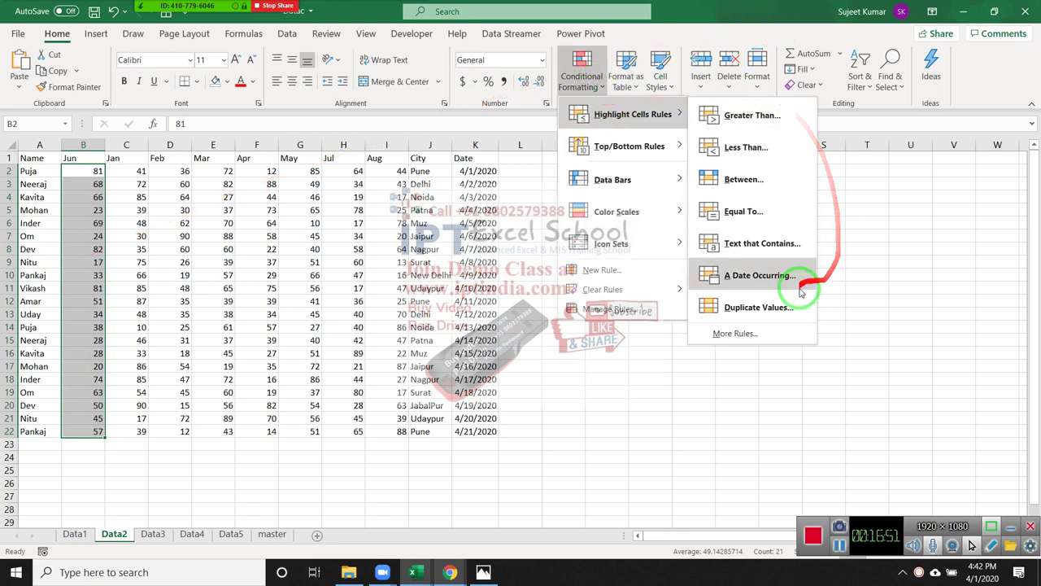
click(773, 245)
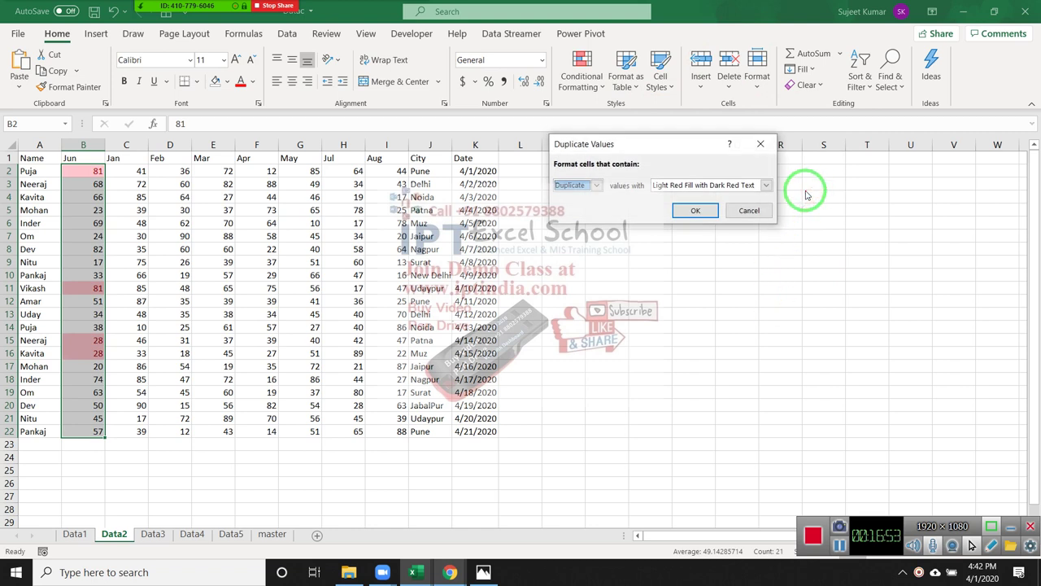
Add a Mobile header in P1 and apply Duplicate Values highlighting to column P.
key(Escape)
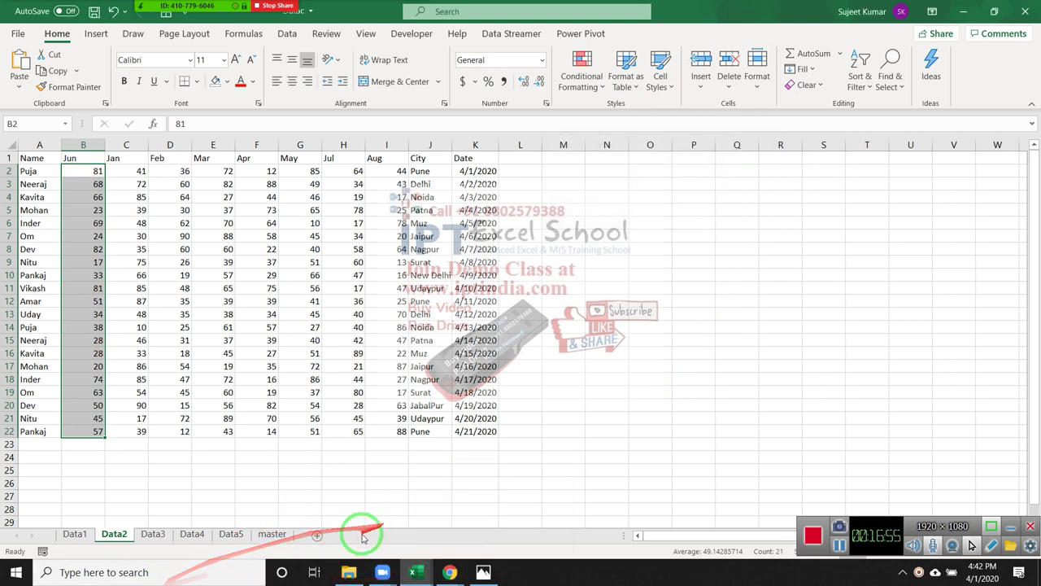
click(698, 157)
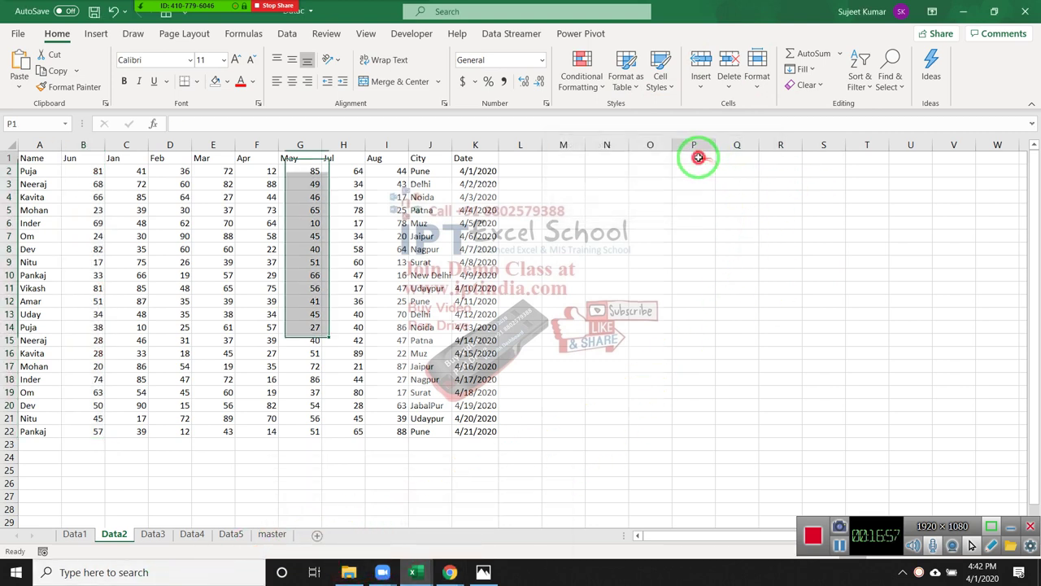
text(Mobi)
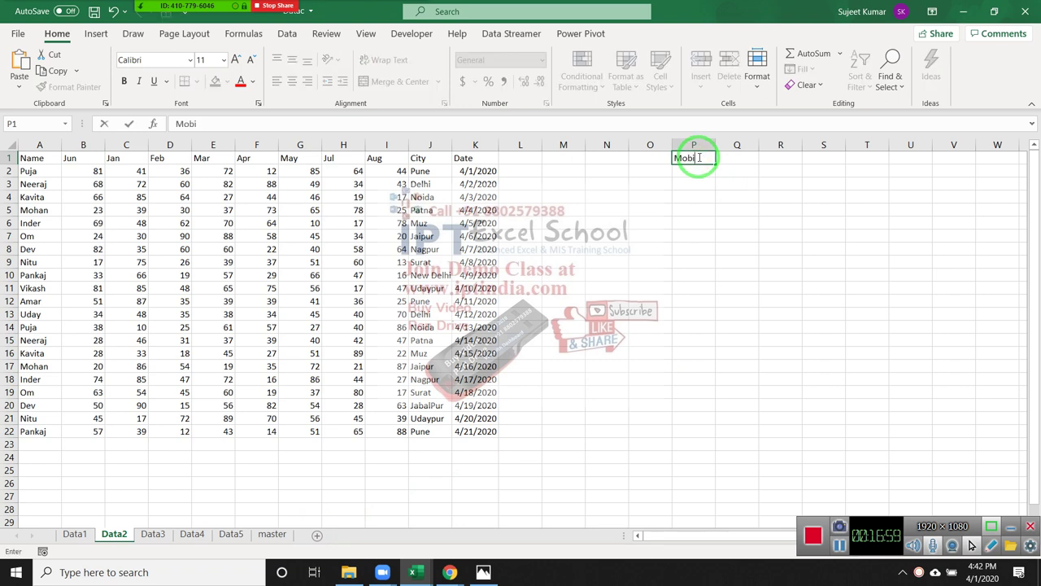
text(le)
key(Return)
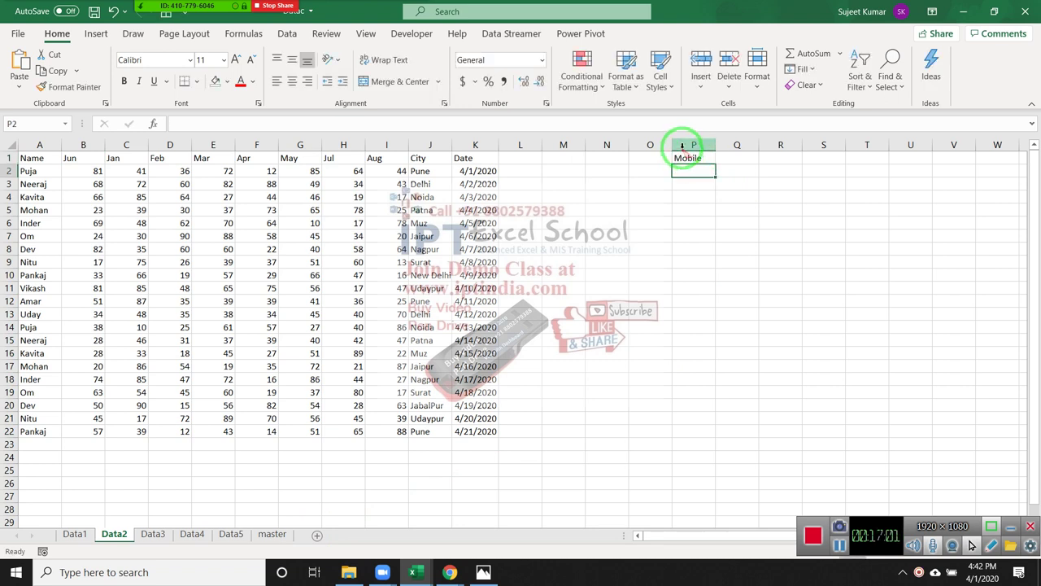
click(684, 144)
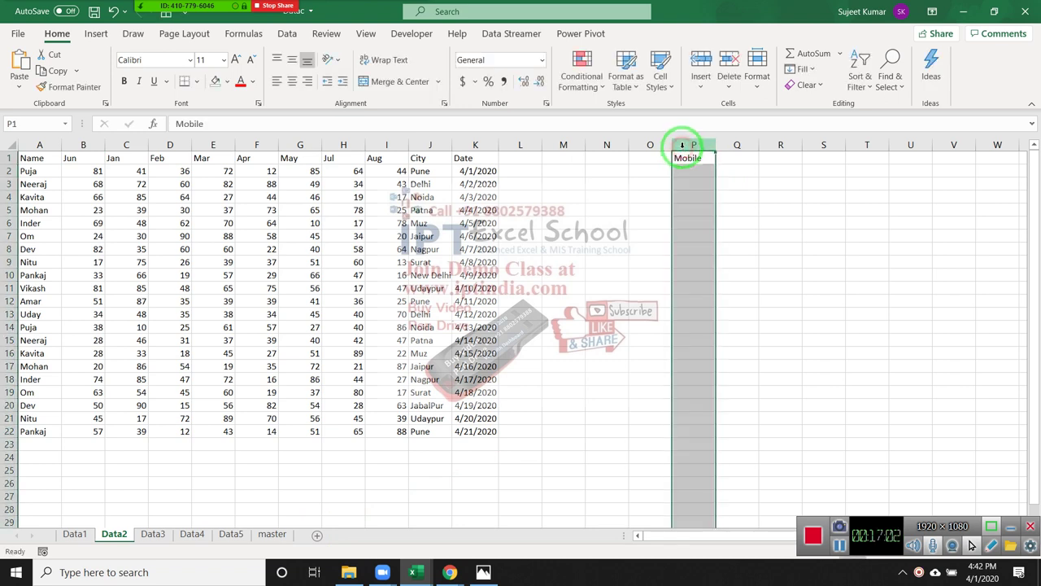
click(581, 70)
mouse_move(594, 114)
click(785, 309)
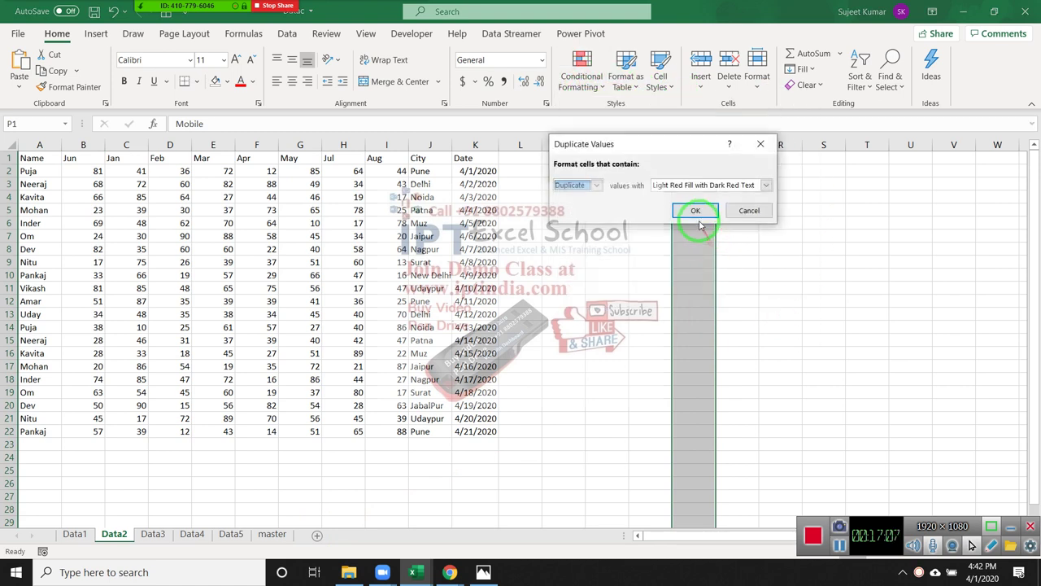
click(693, 210)
Widen column P and enter the same phone number in P2 and P5.
click(697, 221)
drag(715, 145, 732, 145)
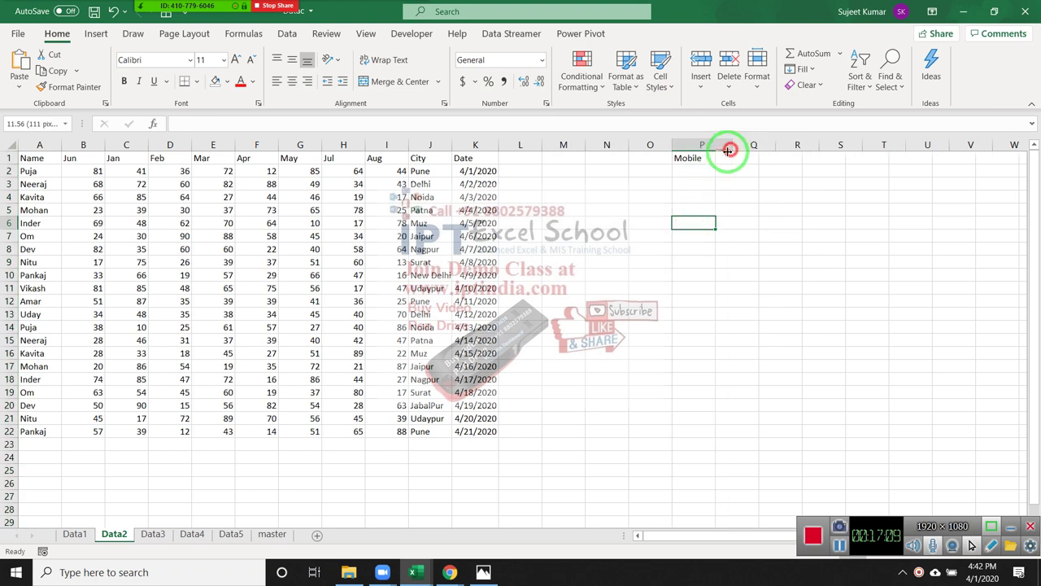
click(702, 170)
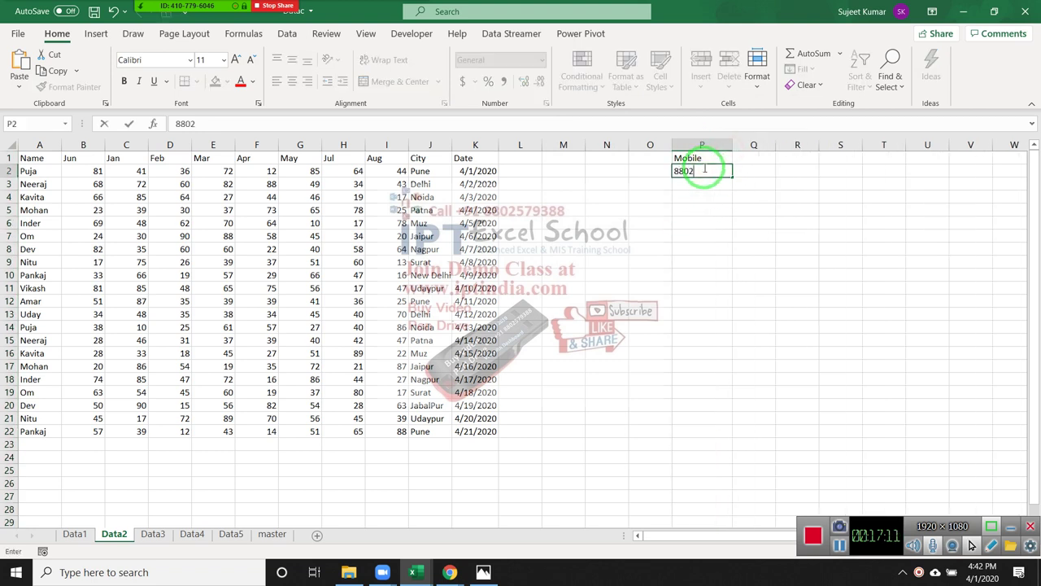
key(Return)
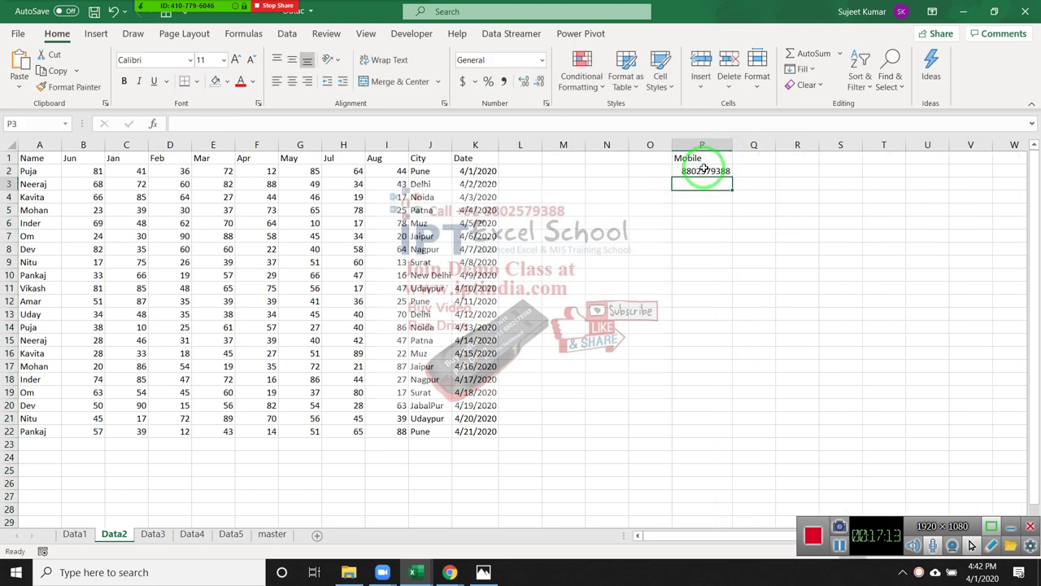
key(Return)
key(Return)
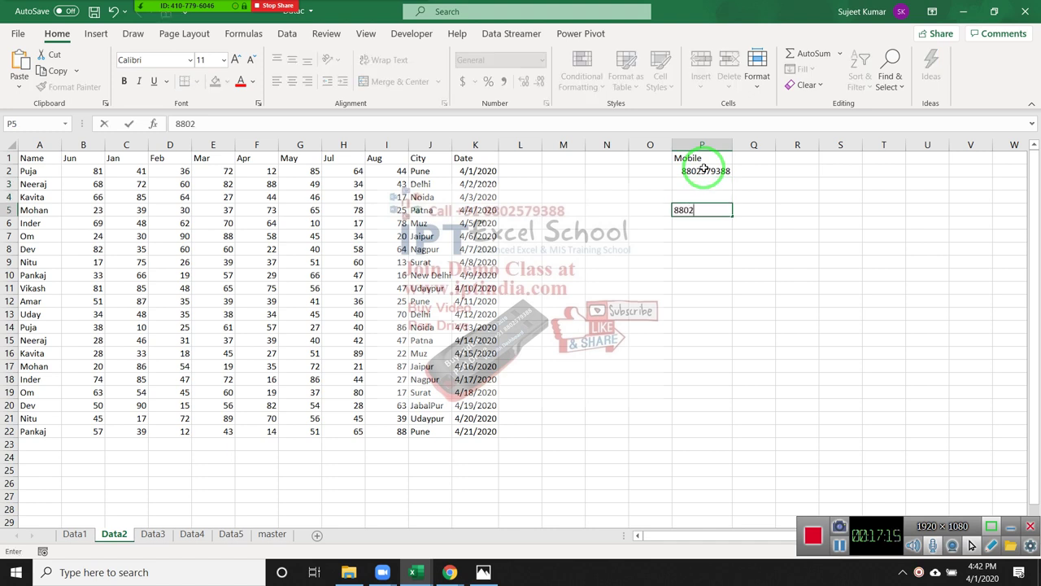
click(704, 169)
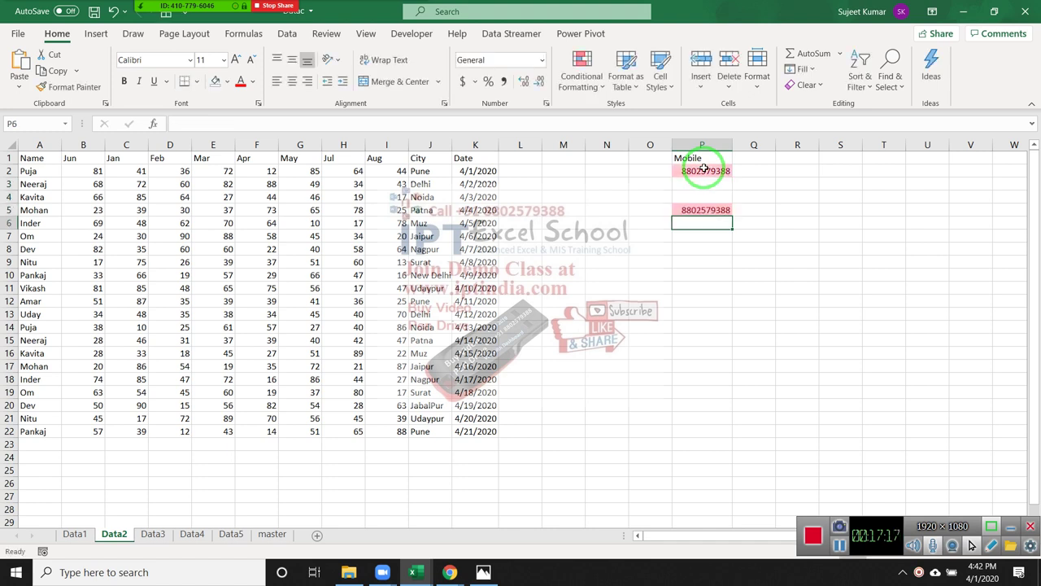
Enter the repeated phone number in P12 and a different one in P15, then select the Date column.
click(700, 209)
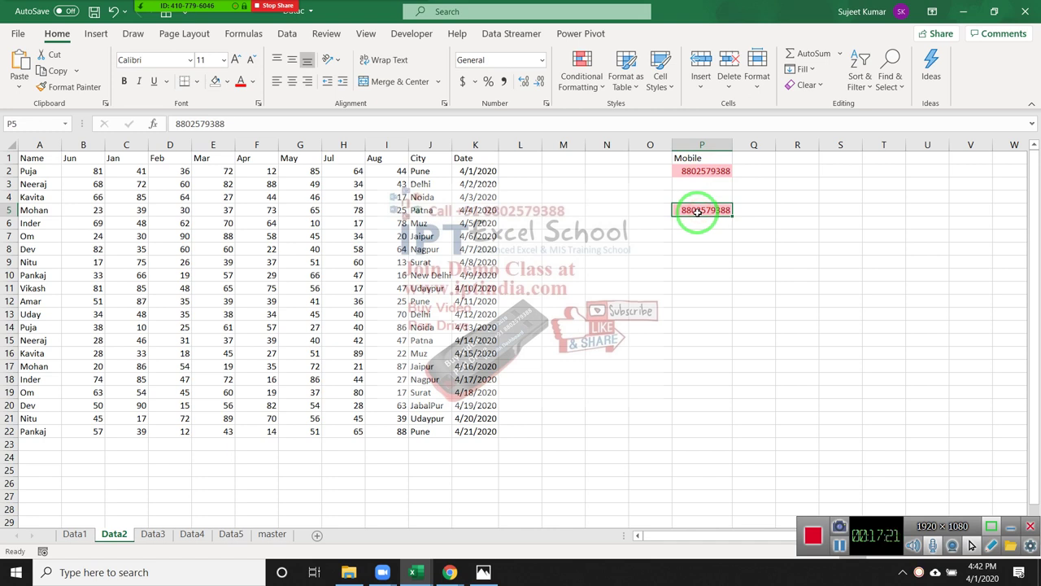
click(708, 298)
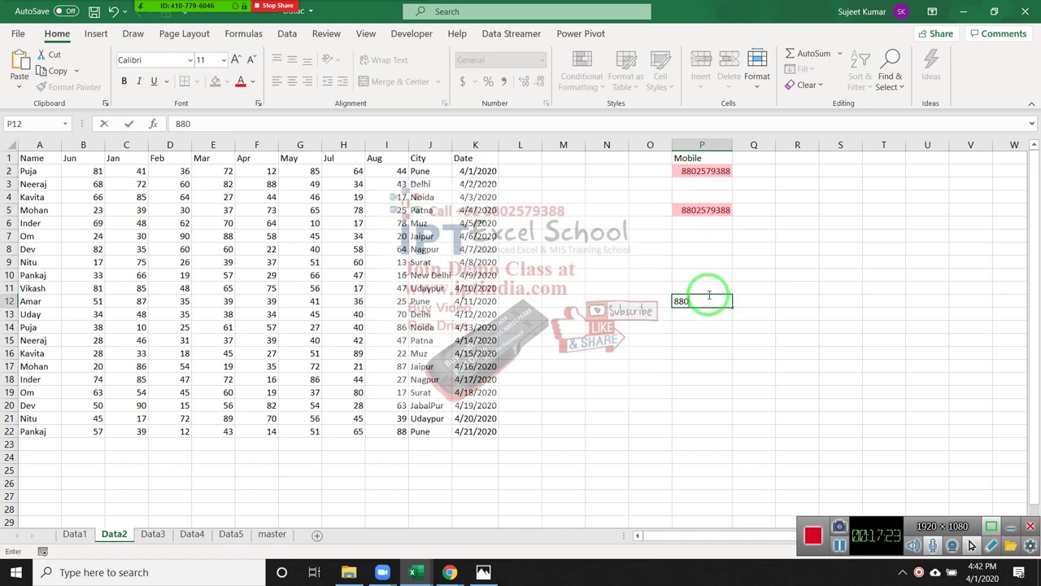
key(Return)
key(Return)
key(Return)
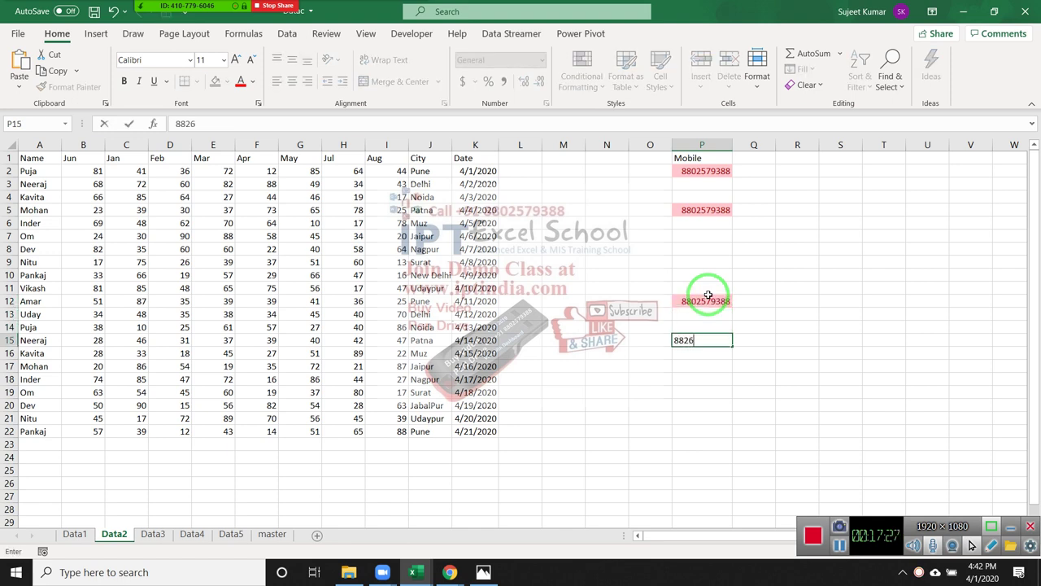
click(726, 404)
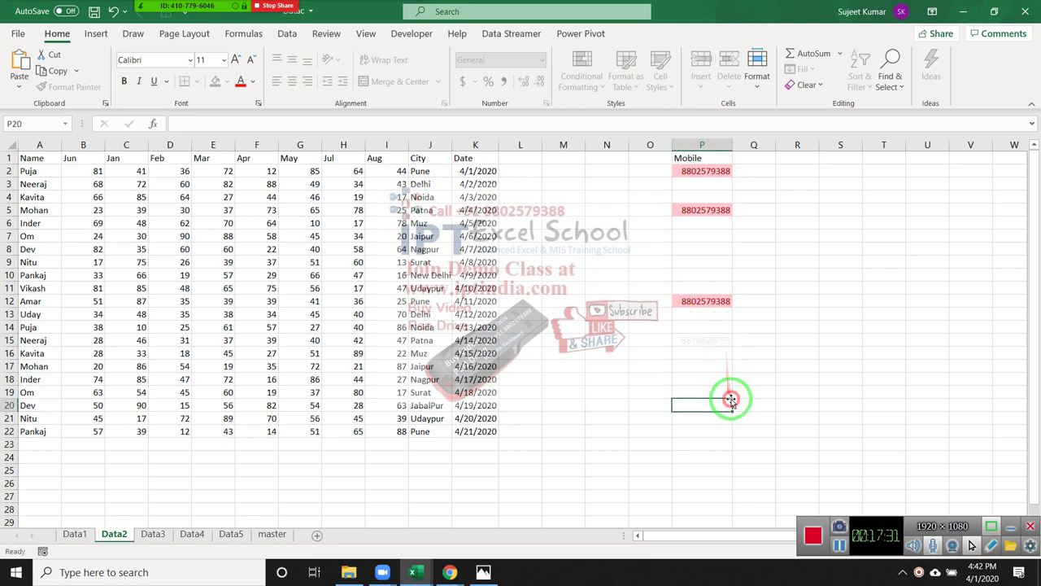
click(476, 145)
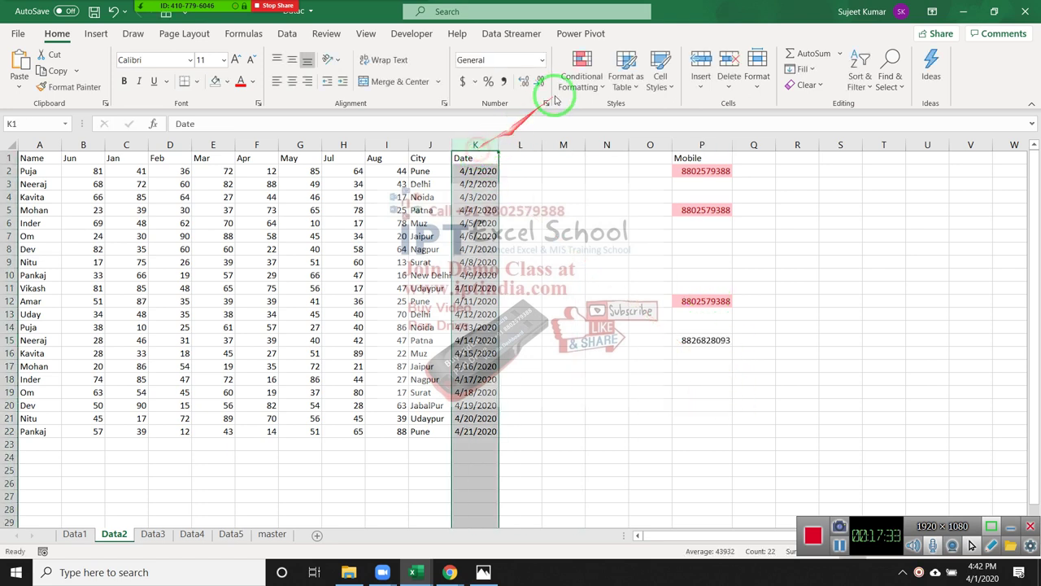
click(581, 77)
mouse_move(633, 115)
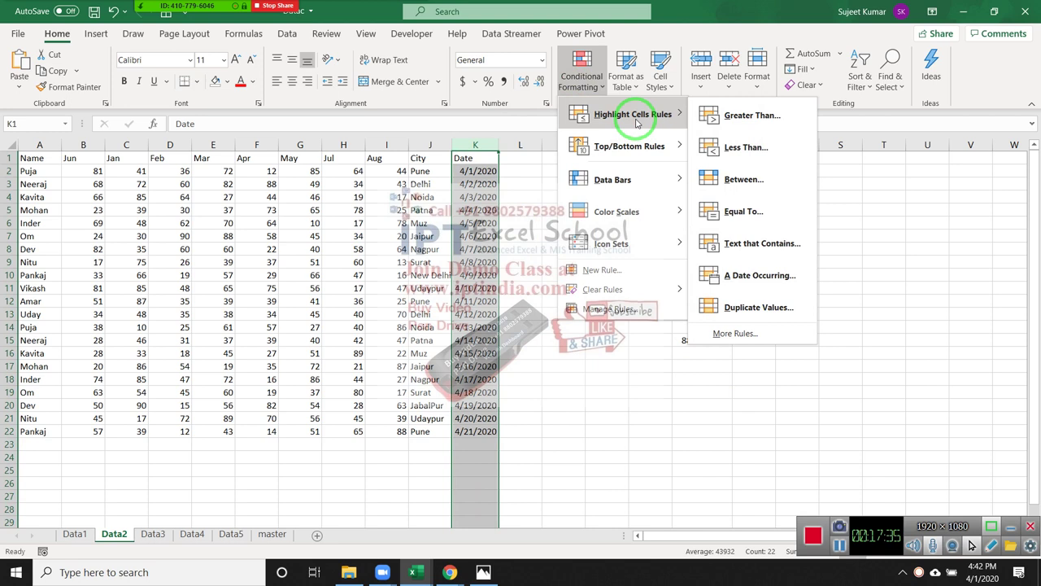
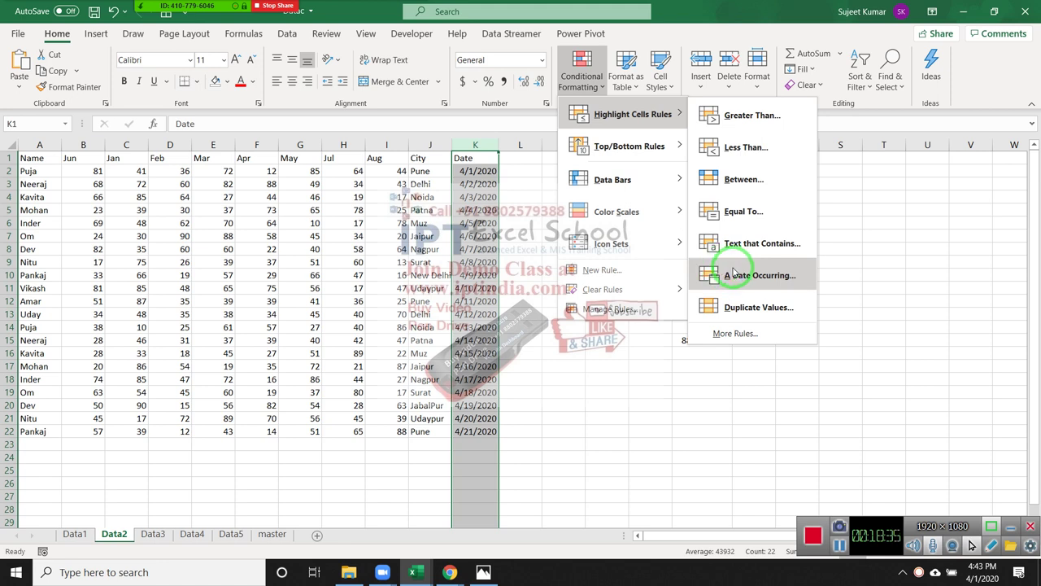
Select the Jun figures from B2 down to B22 in column B.
drag(627, 141, 6, 301)
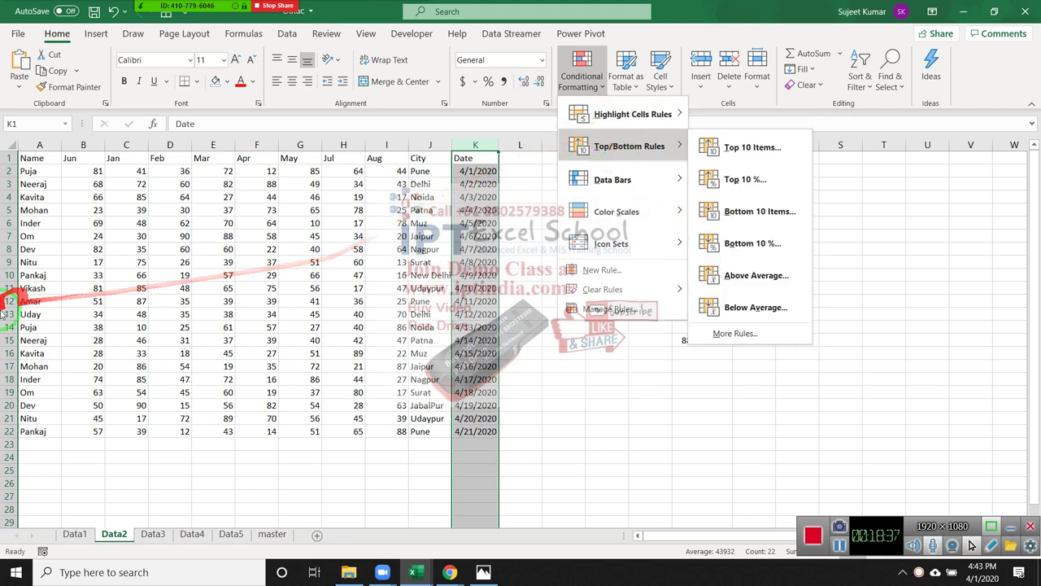
click(83, 172)
drag(83, 172, 65, 582)
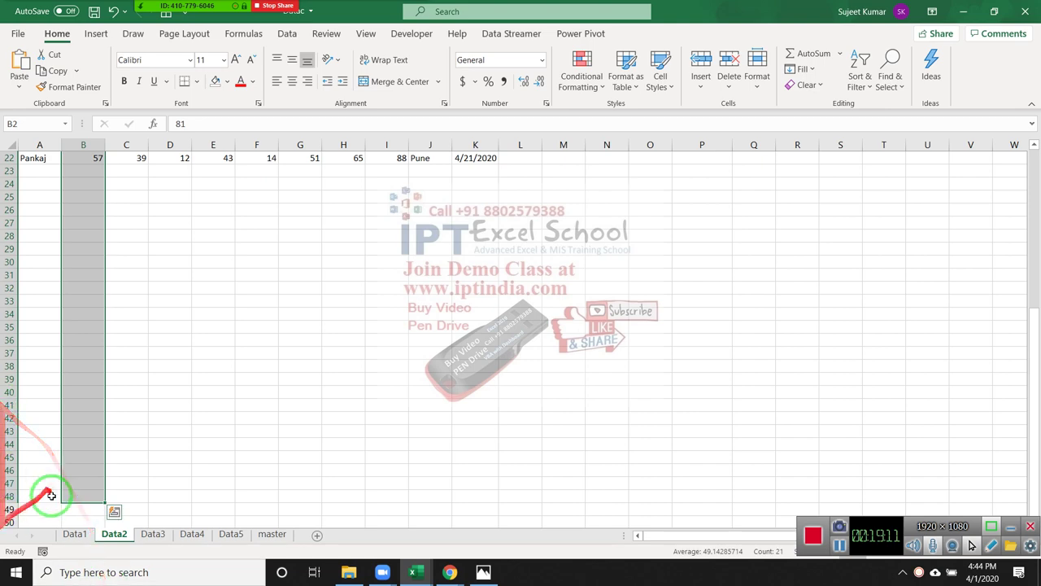
Apply a Top 3 Items rule with Light Red Fill and Dark Red Text to the Jun values.
scroll(156, 364, up, 7)
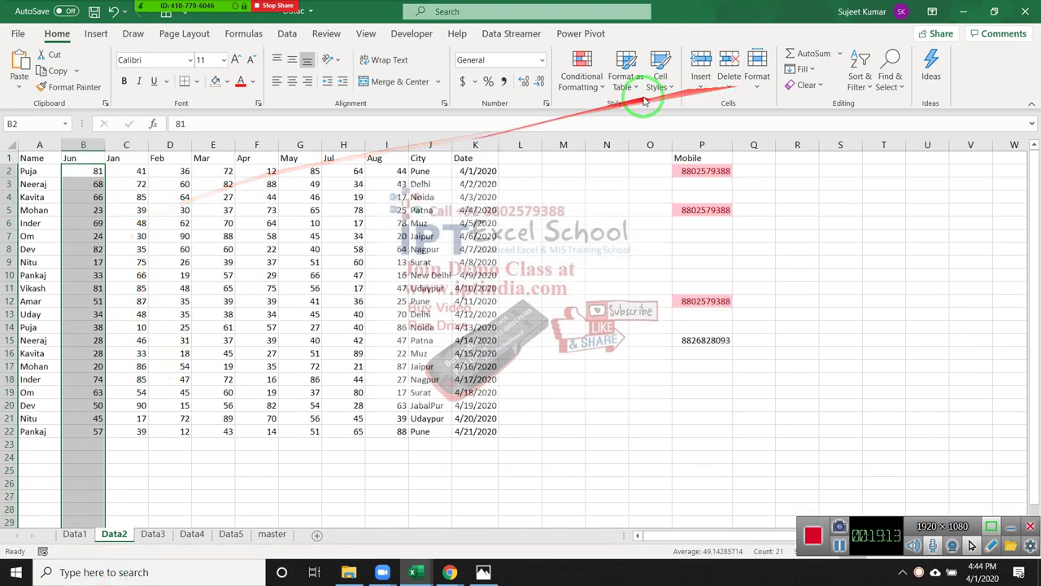
click(598, 92)
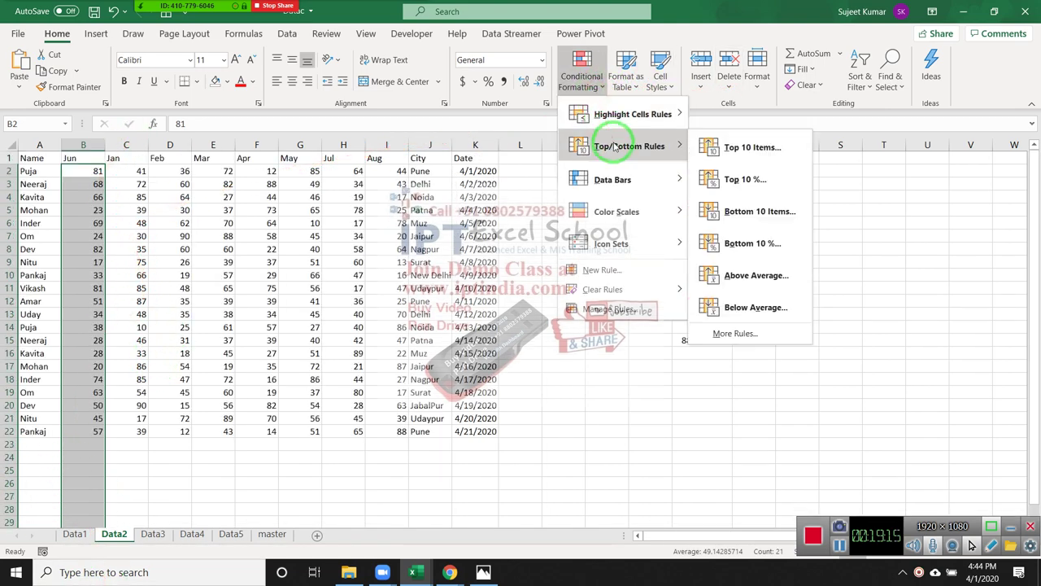
click(737, 150)
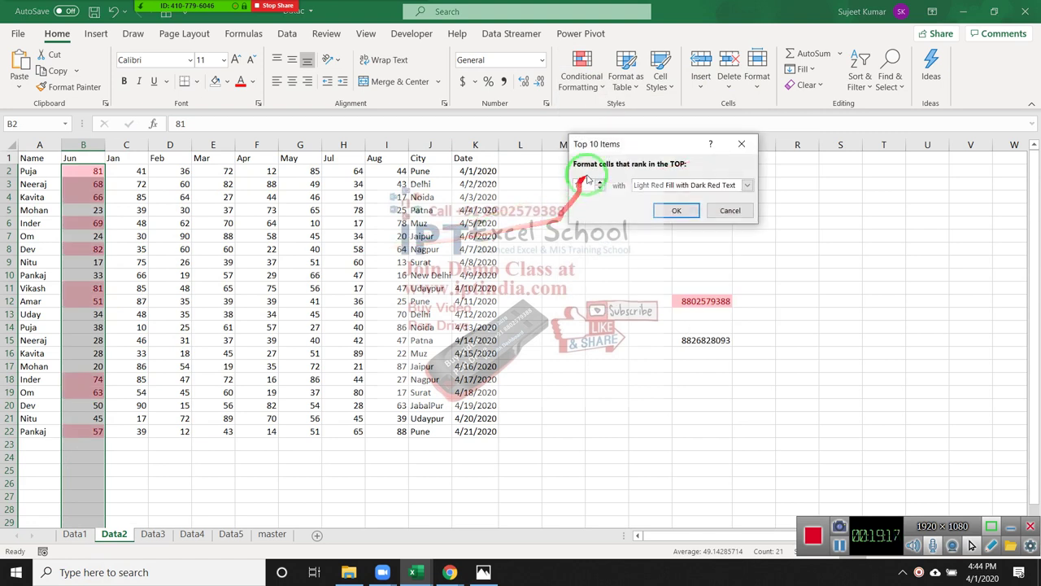
text(5)
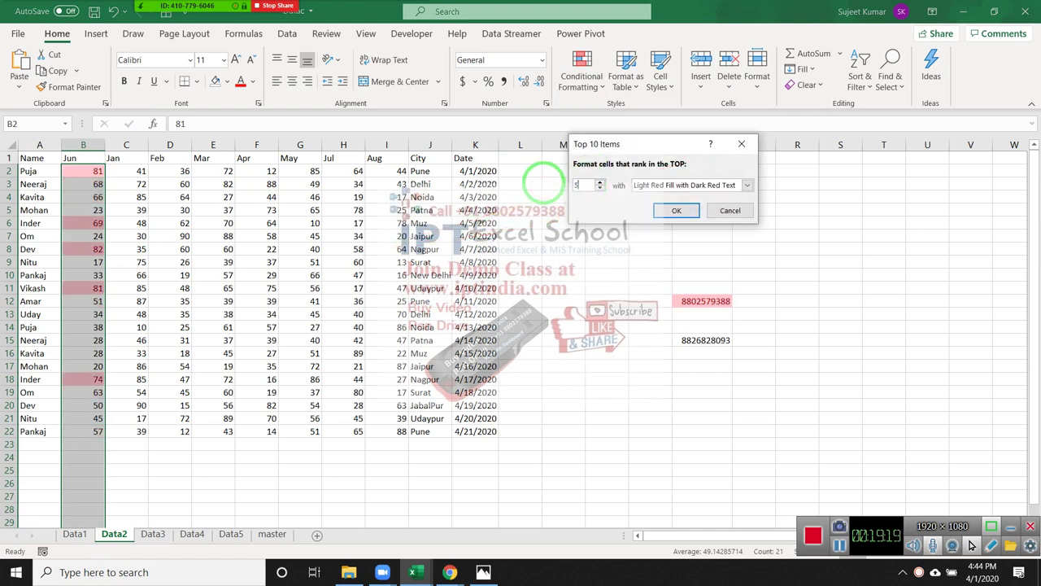
key(BackSpace)
text(3)
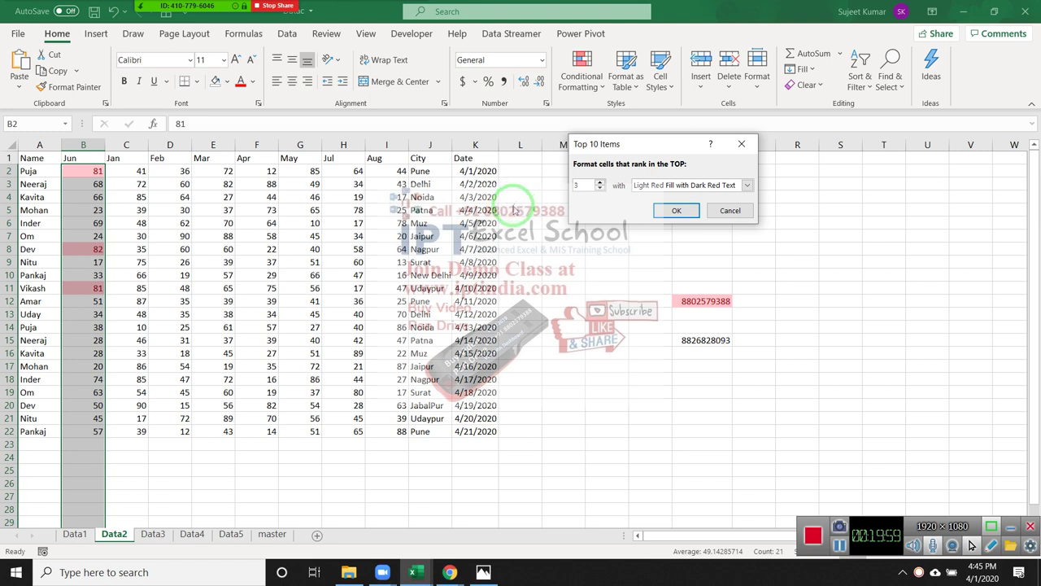
click(676, 210)
click(582, 77)
Select Jan's C2:C22, preview then cancel Bottom 10 Items, and select Feb's D2:D22.
click(134, 169)
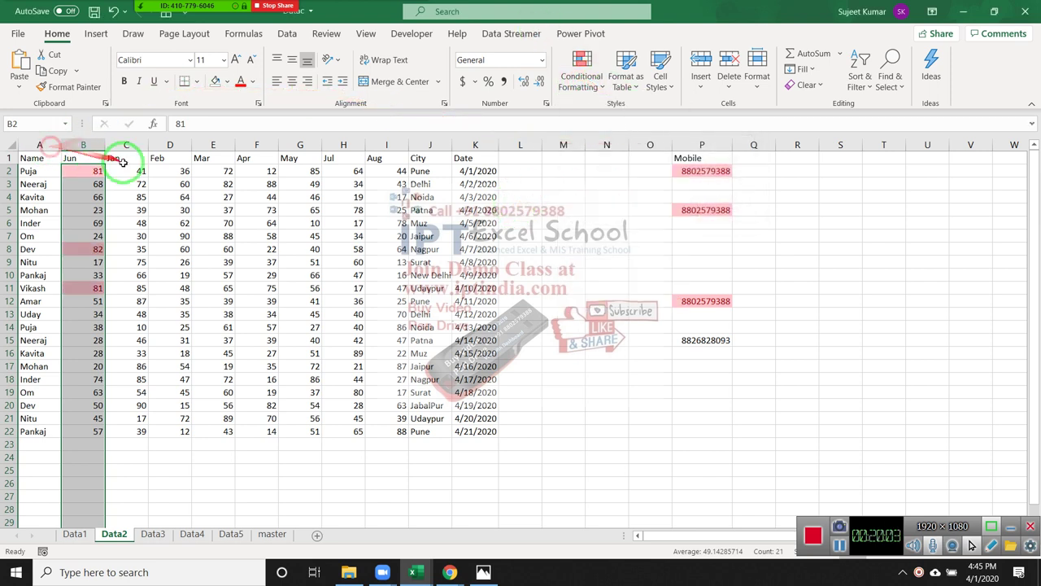
drag(130, 171, 126, 432)
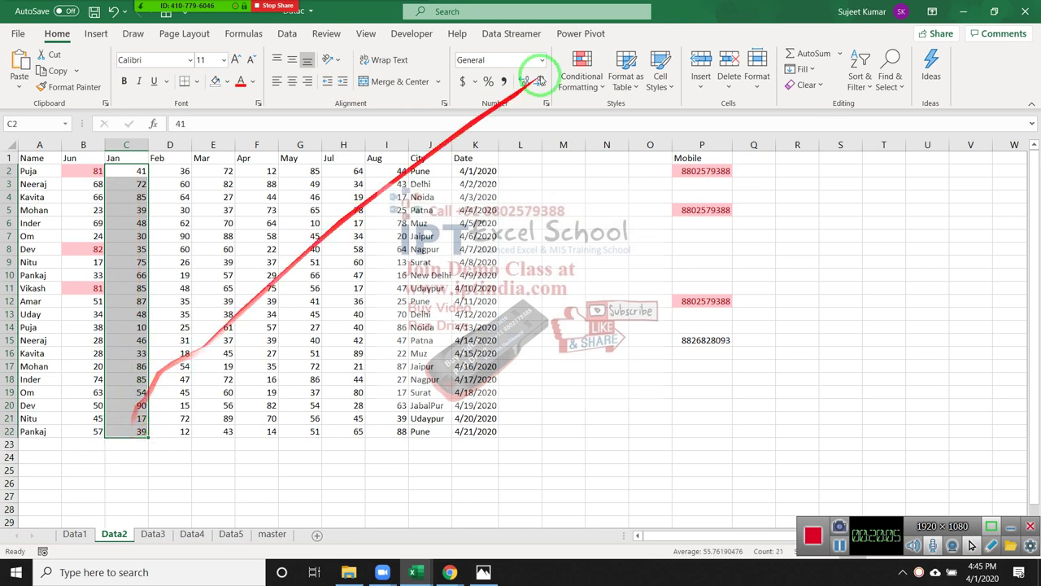
click(585, 78)
mouse_move(628, 147)
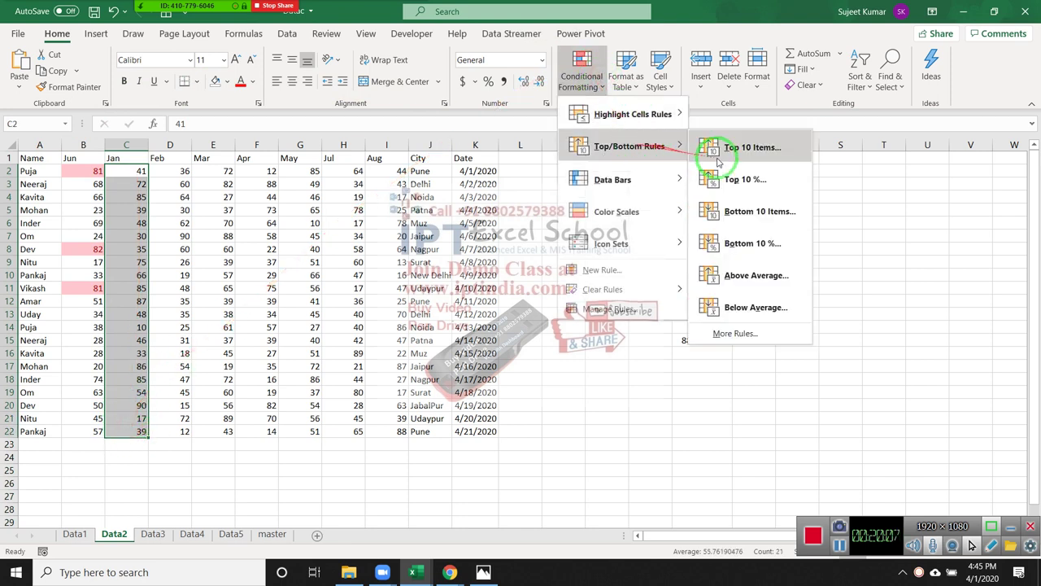
click(771, 232)
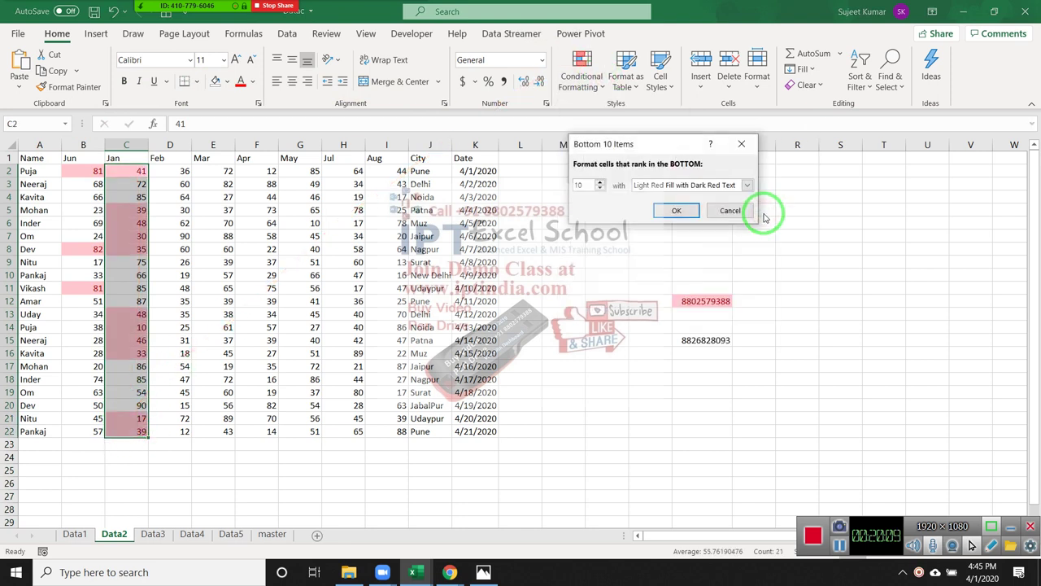
click(738, 210)
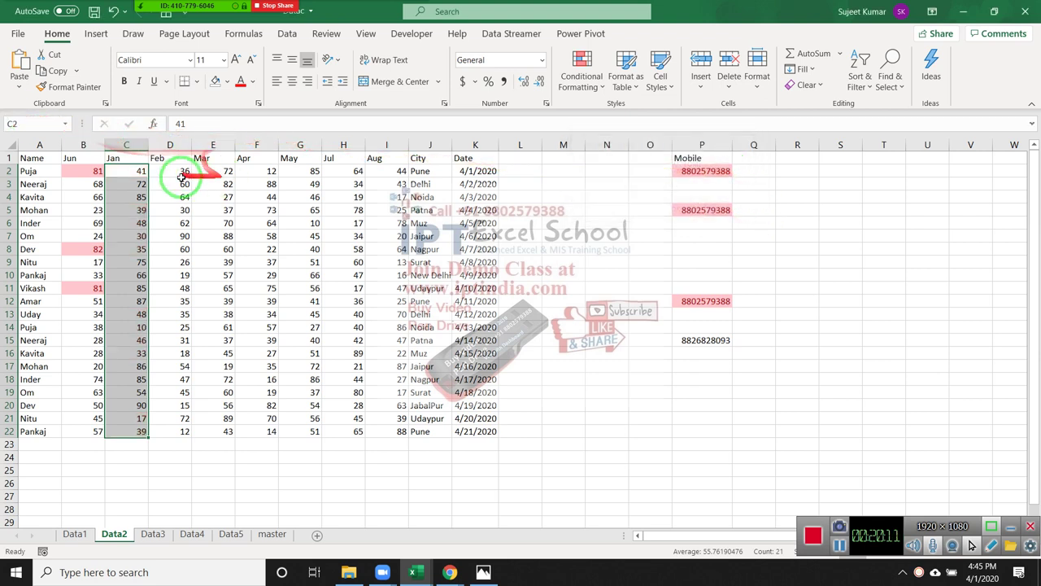
drag(180, 171, 169, 431)
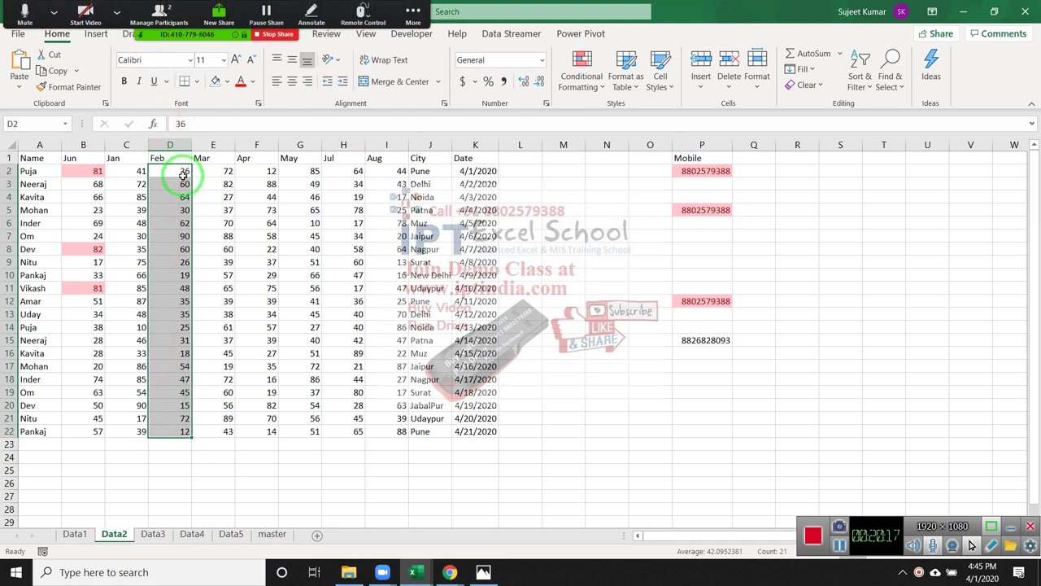
drag(184, 173, 725, 578)
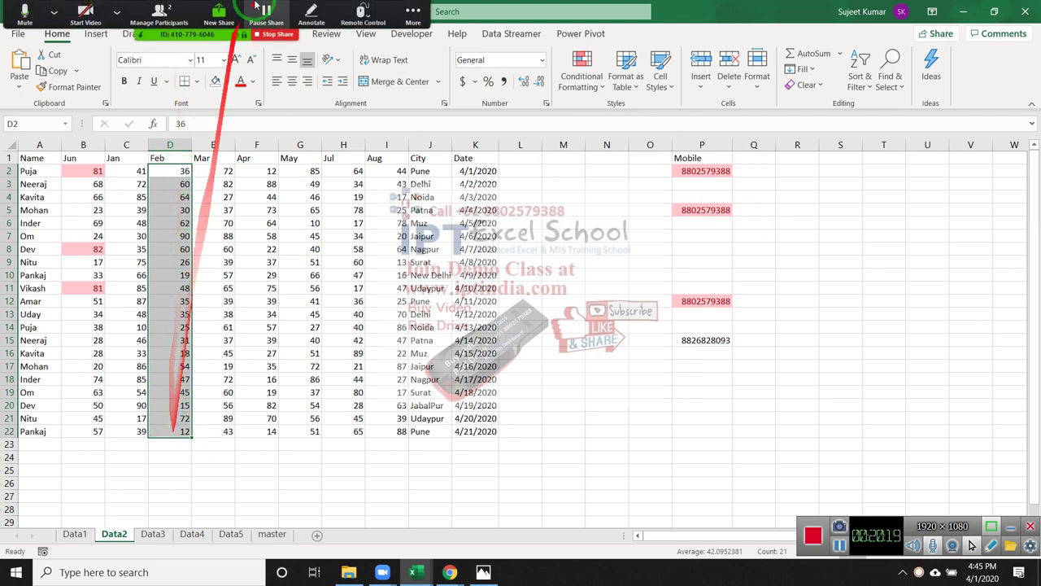
drag(692, 446, 602, 85)
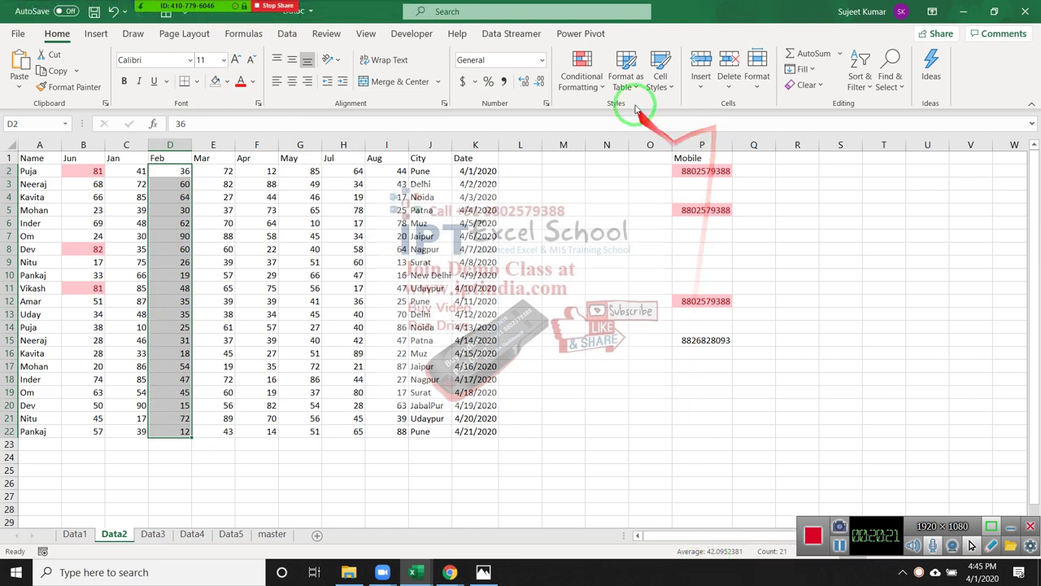
click(602, 86)
mouse_move(629, 147)
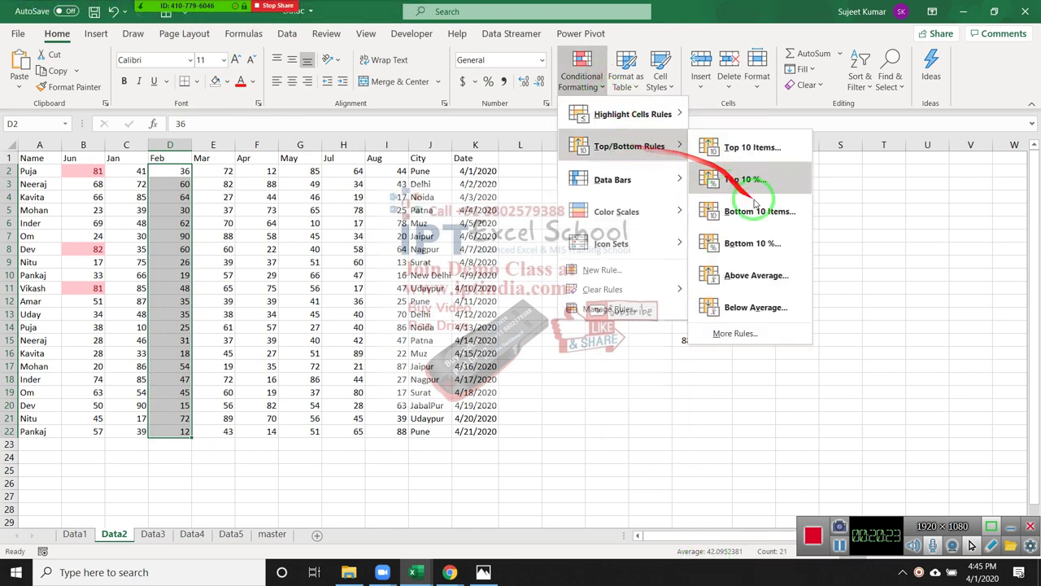
click(776, 277)
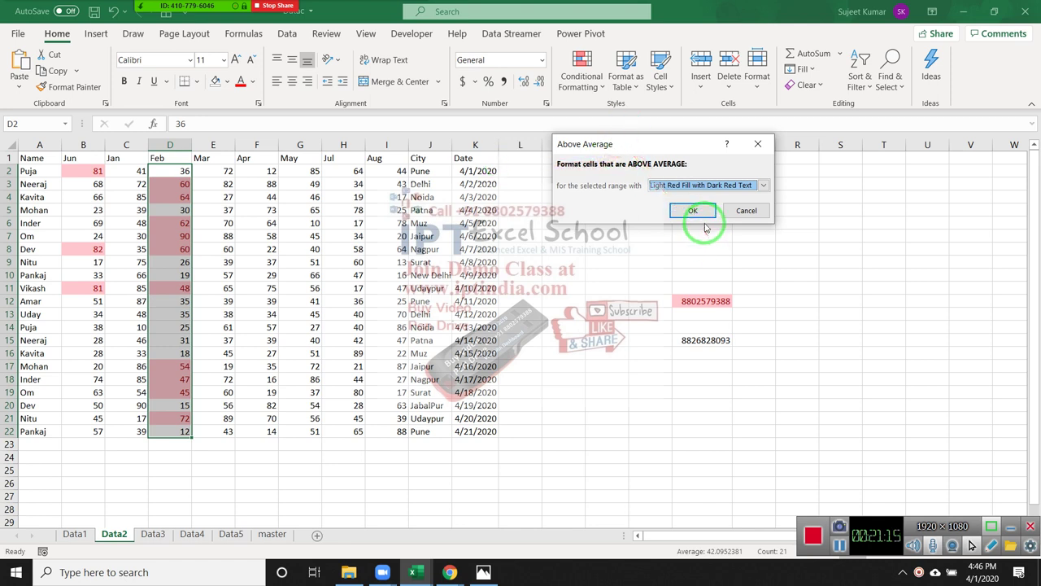
click(757, 211)
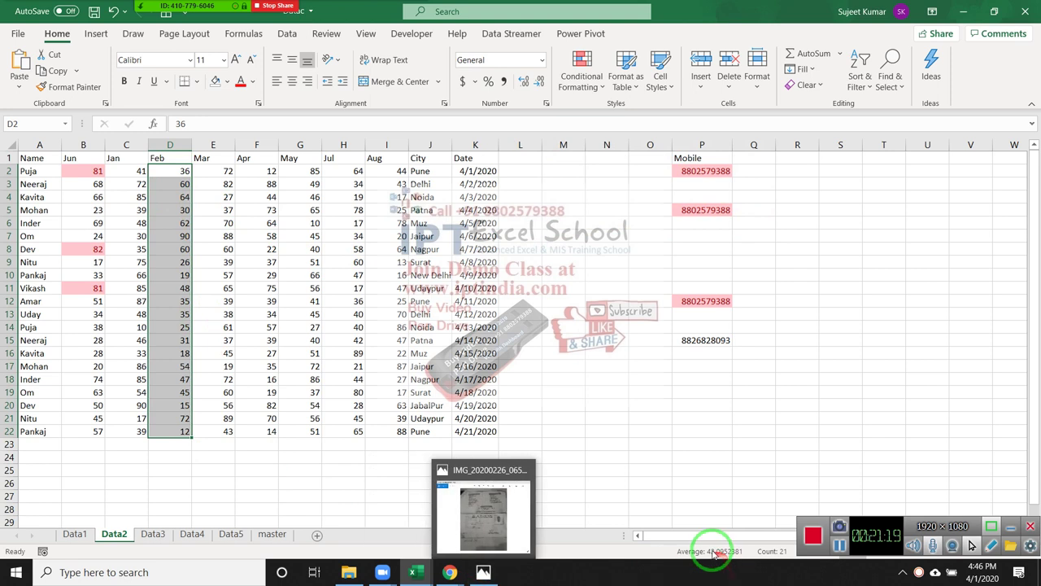
Apply an Above Average rule with Light Red Fill and Dark Red Text to D2:D22.
click(582, 71)
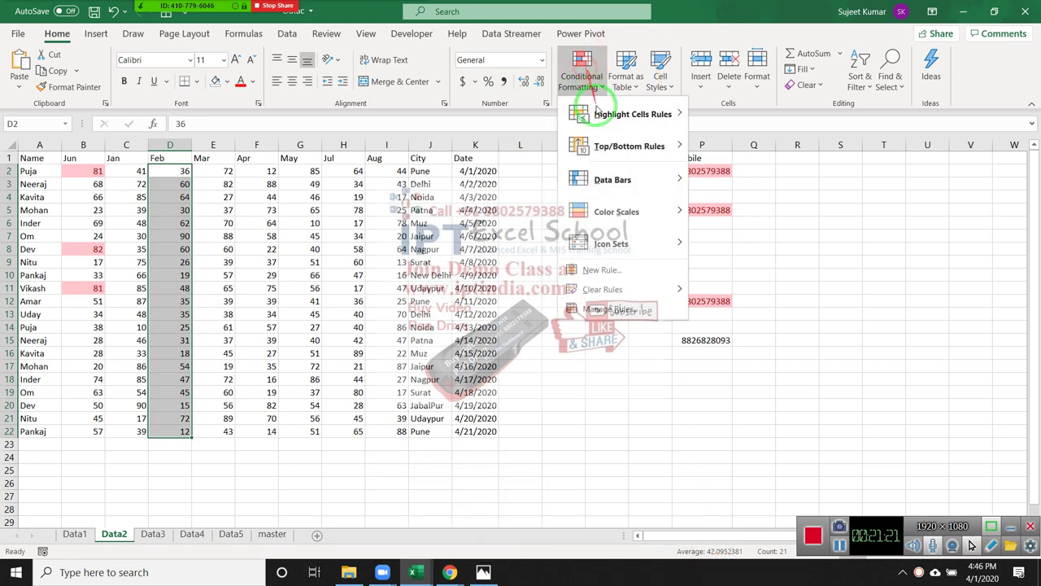
mouse_move(628, 146)
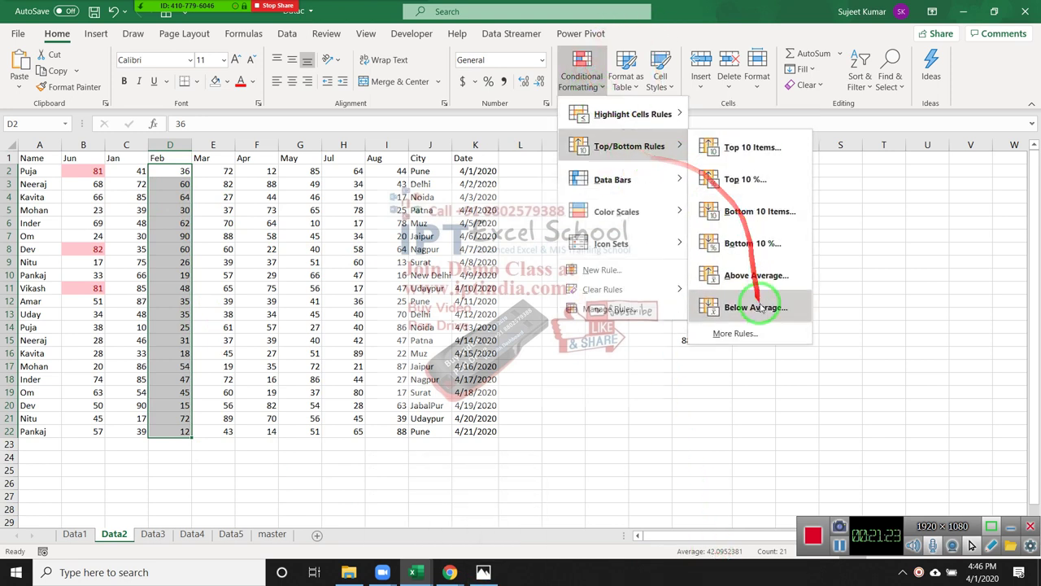
click(753, 277)
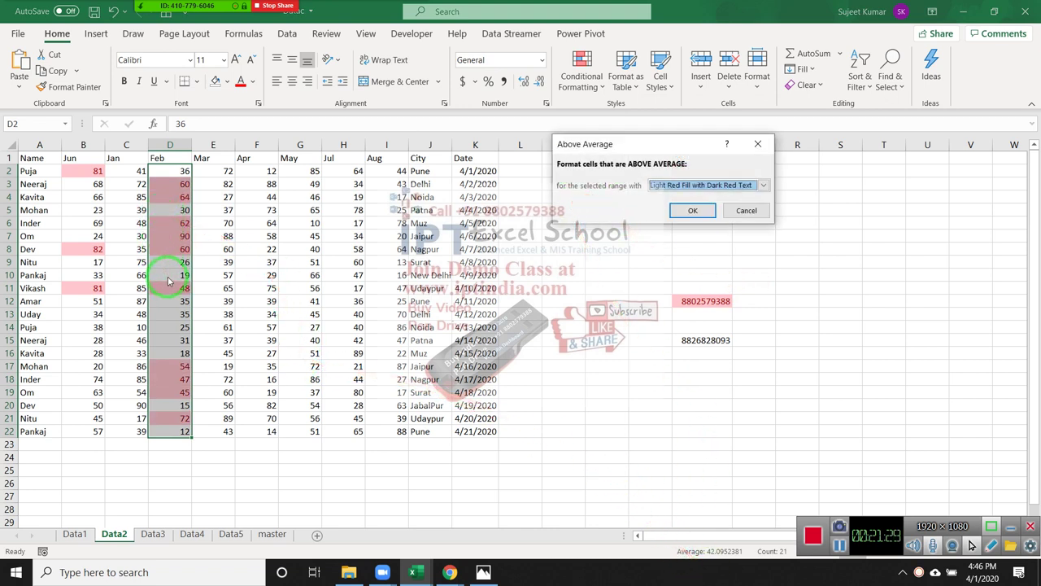
mouse_move(483, 572)
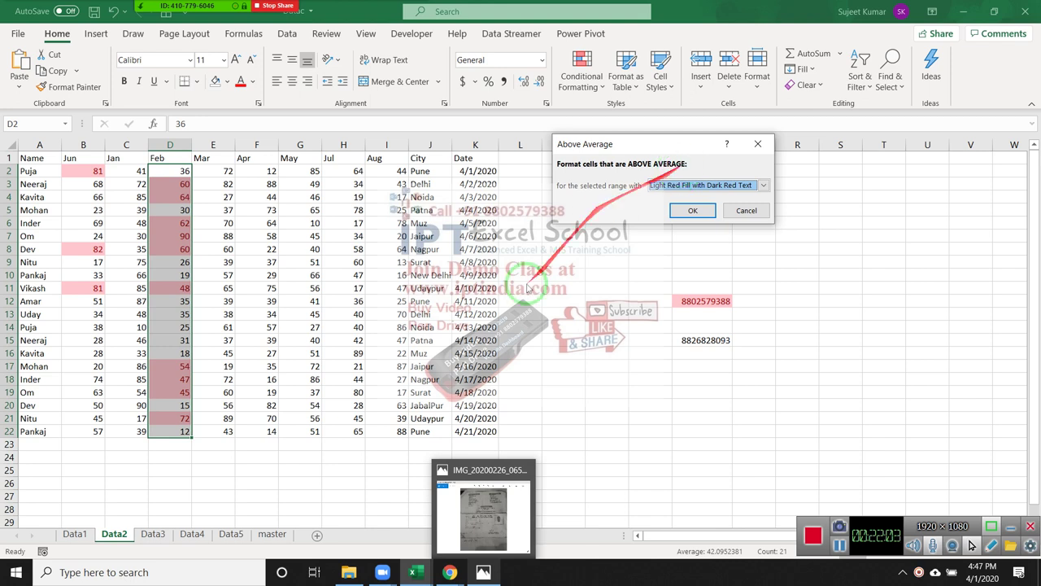
drag(384, 471, 352, 289)
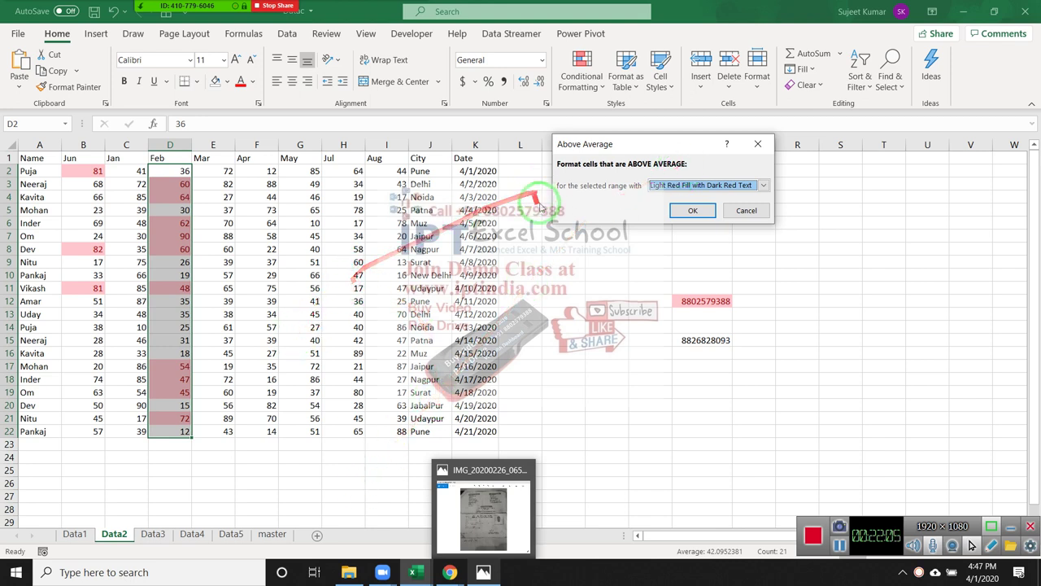
click(674, 210)
click(581, 75)
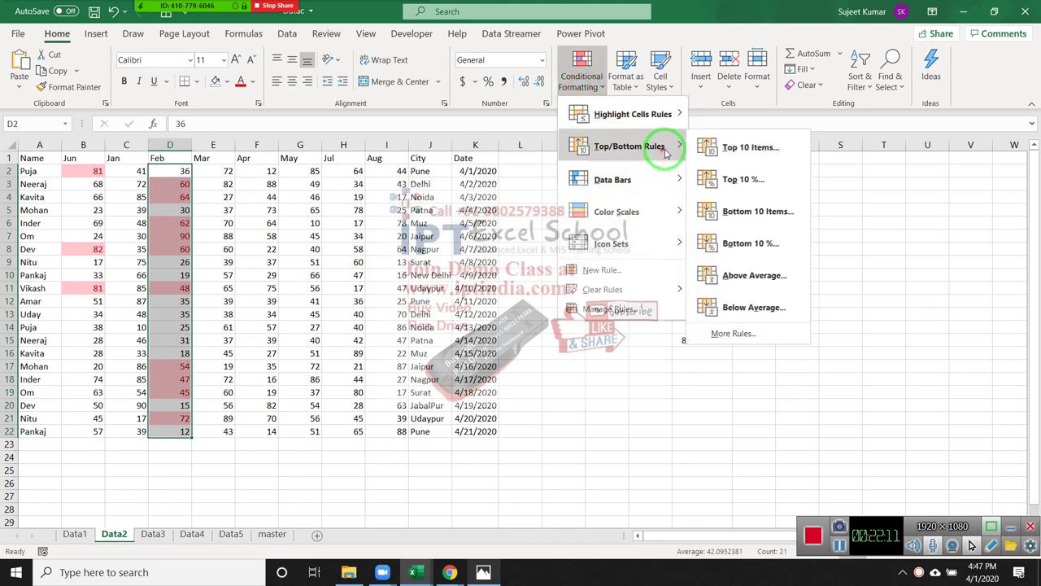
mouse_move(628, 146)
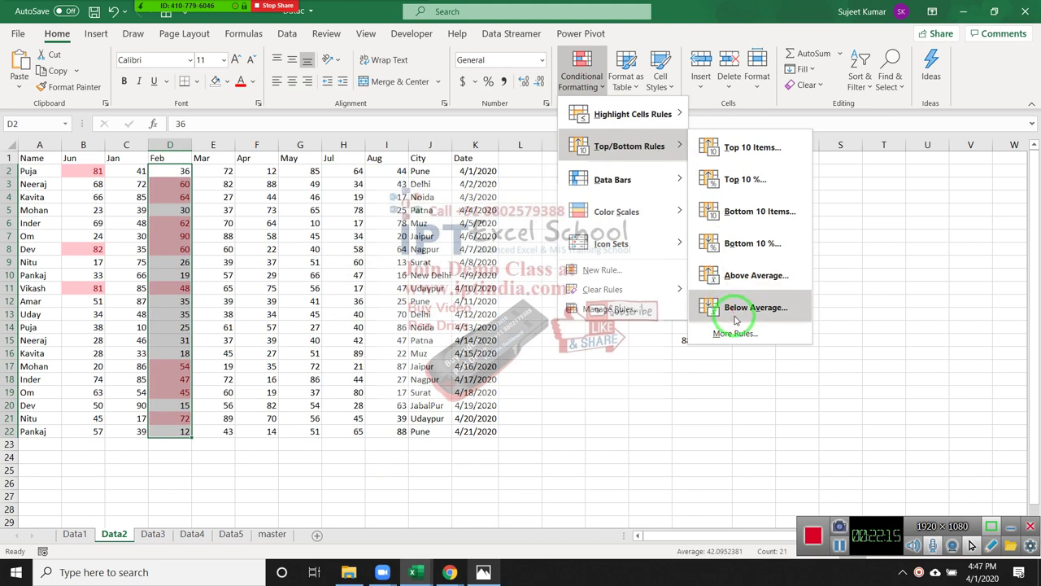
click(356, 221)
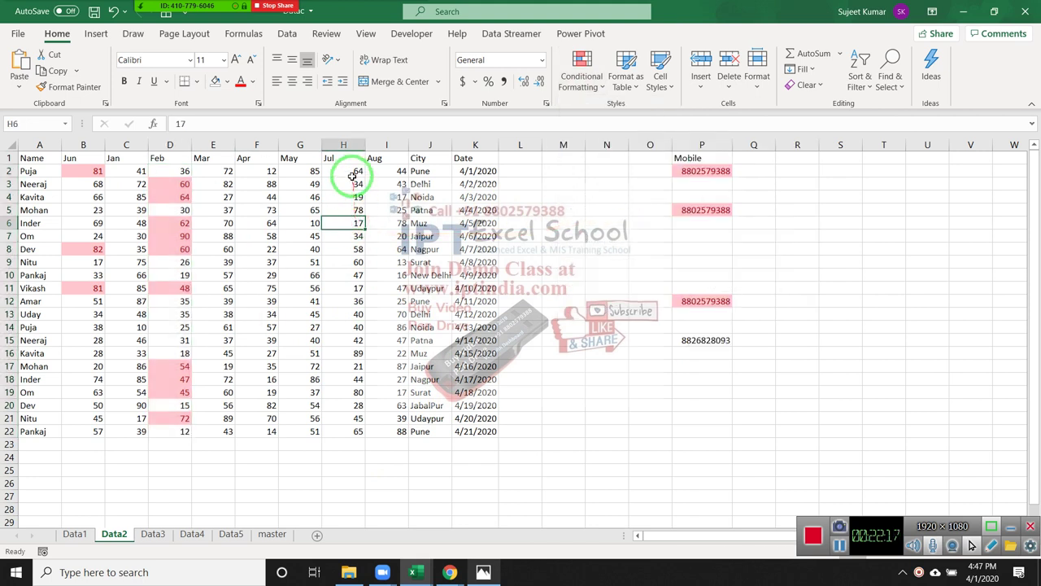
Select Jul's H2:H22, widen column H, and add Blue gradient data bars.
drag(352, 171, 362, 424)
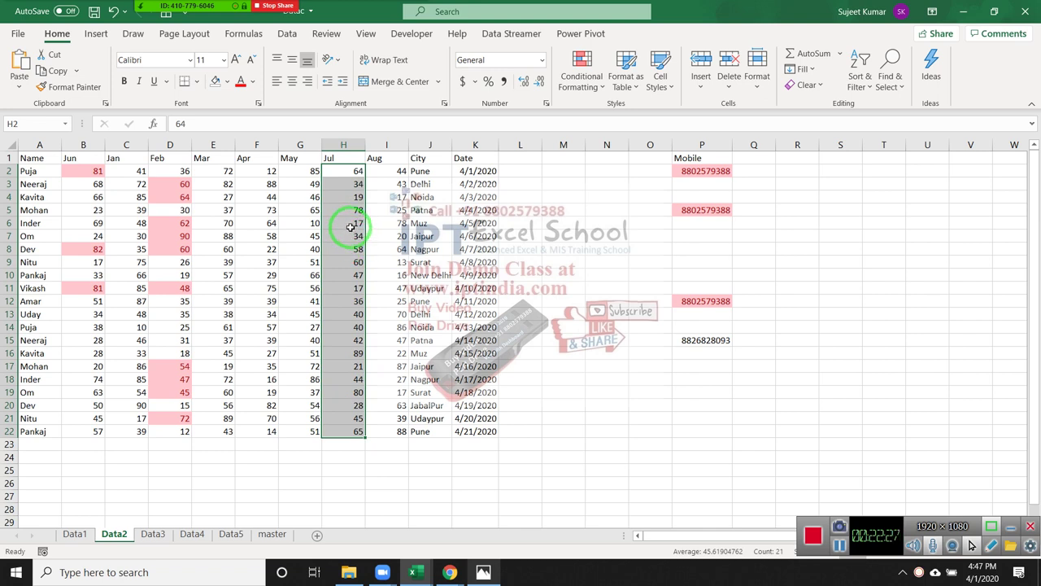
drag(366, 145, 382, 147)
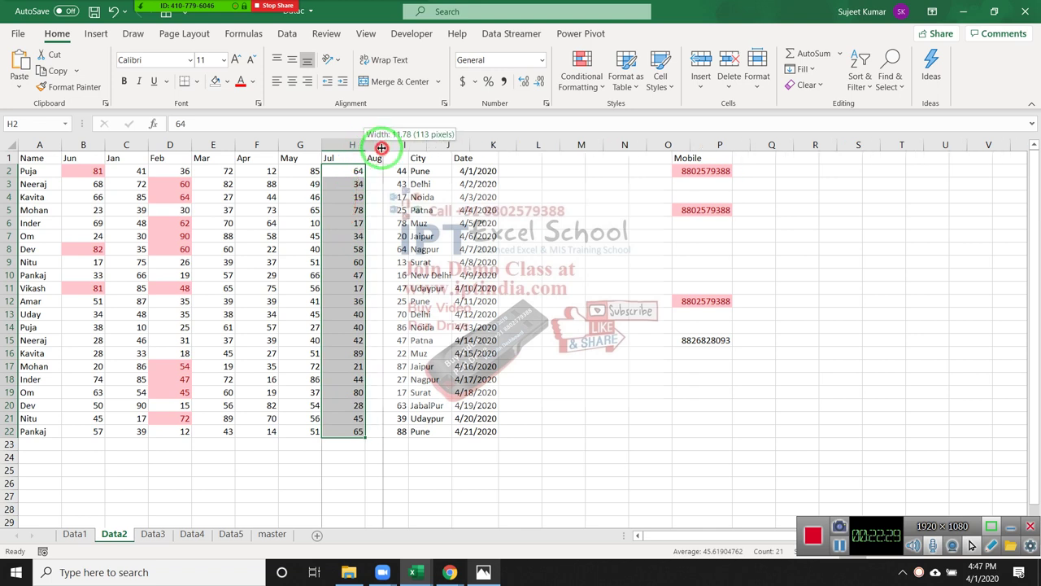
click(582, 76)
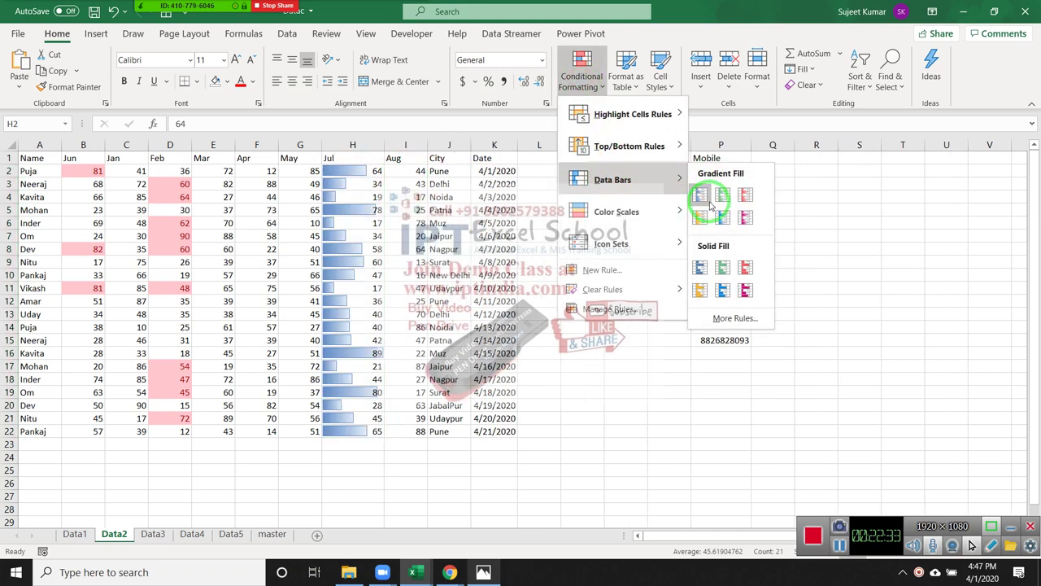
mouse_move(618, 179)
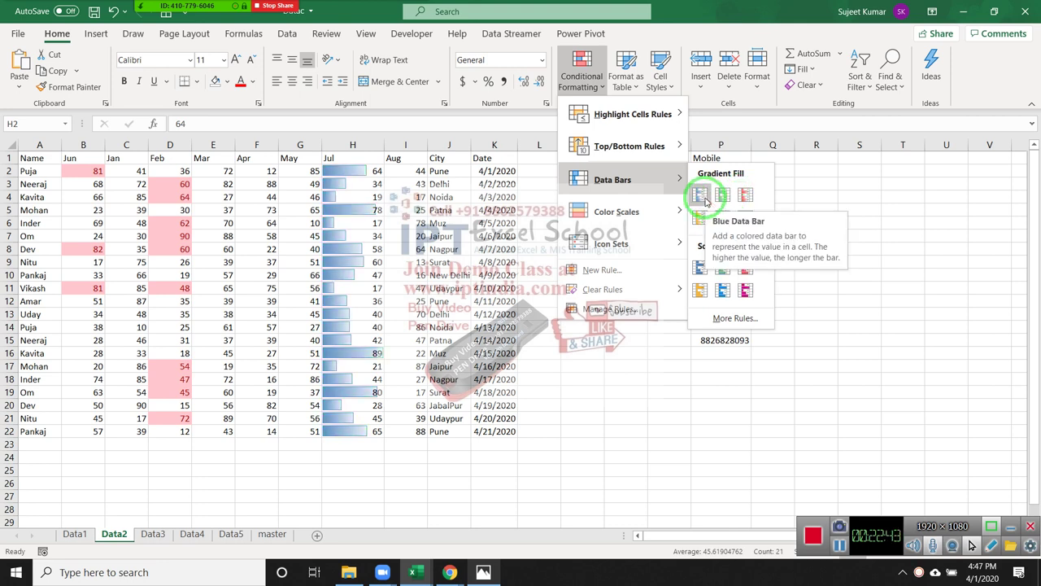
click(705, 199)
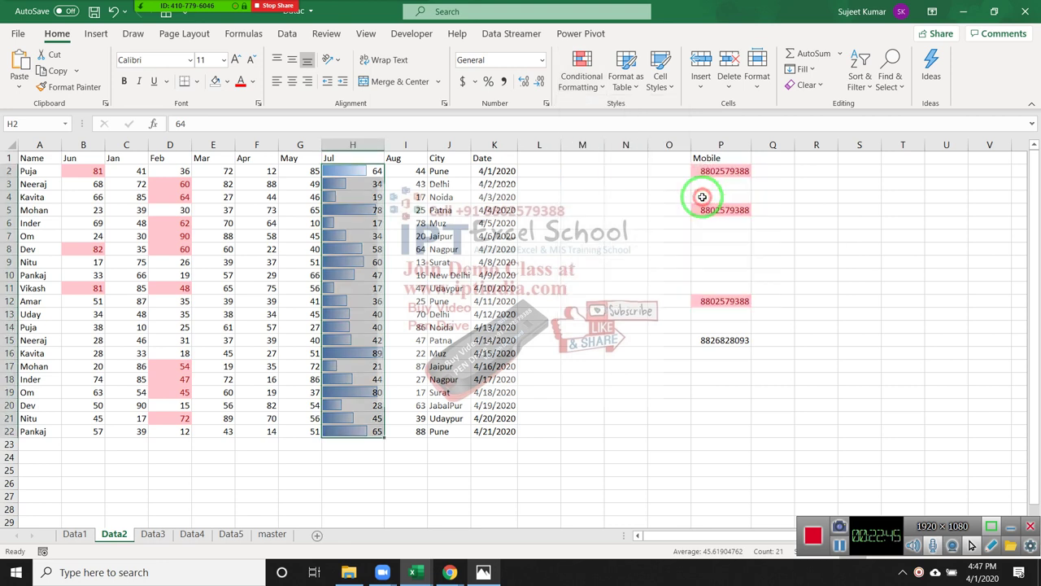
mouse_move(716, 196)
mouse_down()
mouse_move(791, 248)
mouse_move(751, 546)
mouse_up()
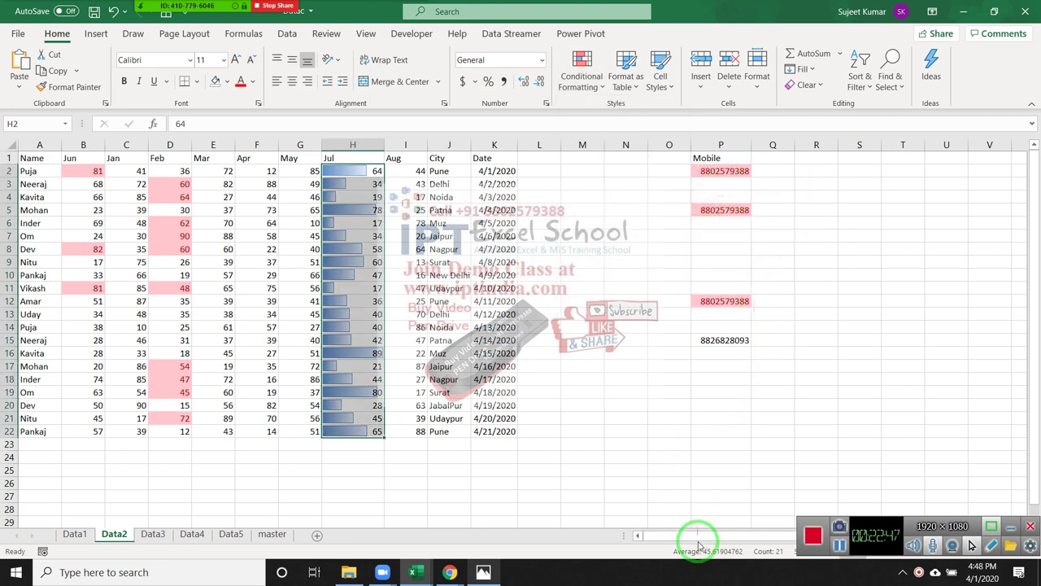
Enter the numbers 1 through 10 in S1:S10 and select the list.
click(709, 484)
drag(709, 536, 797, 259)
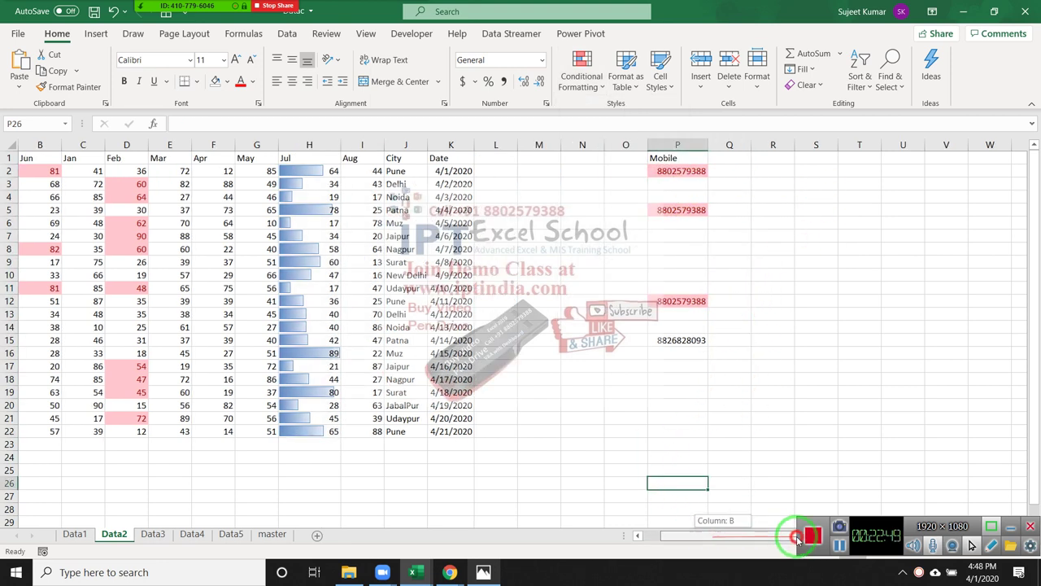
click(816, 158)
text(1)
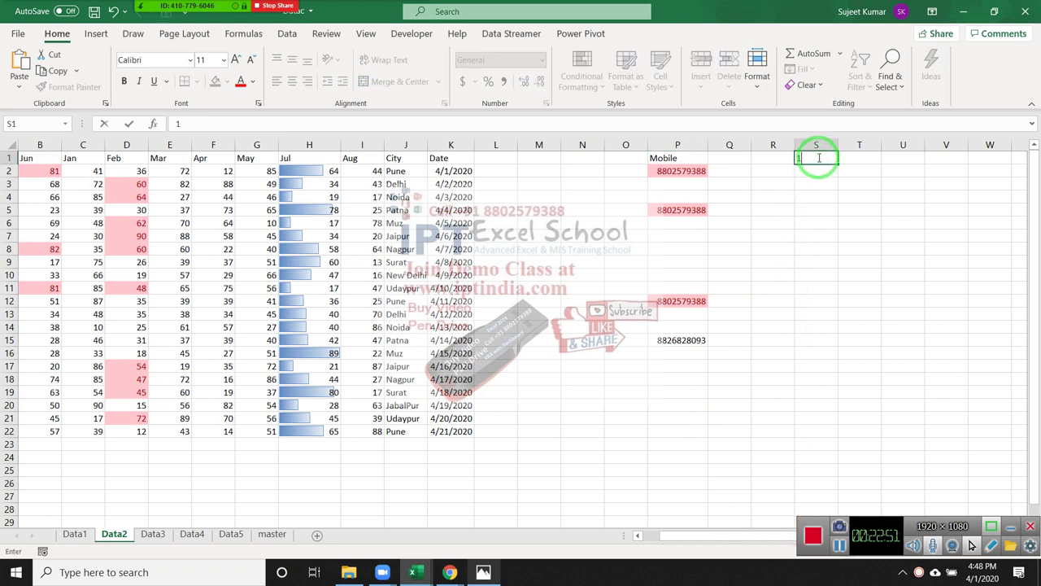
key(Return)
text(2)
key(Return)
text(3)
key(Return)
text(4)
key(Return)
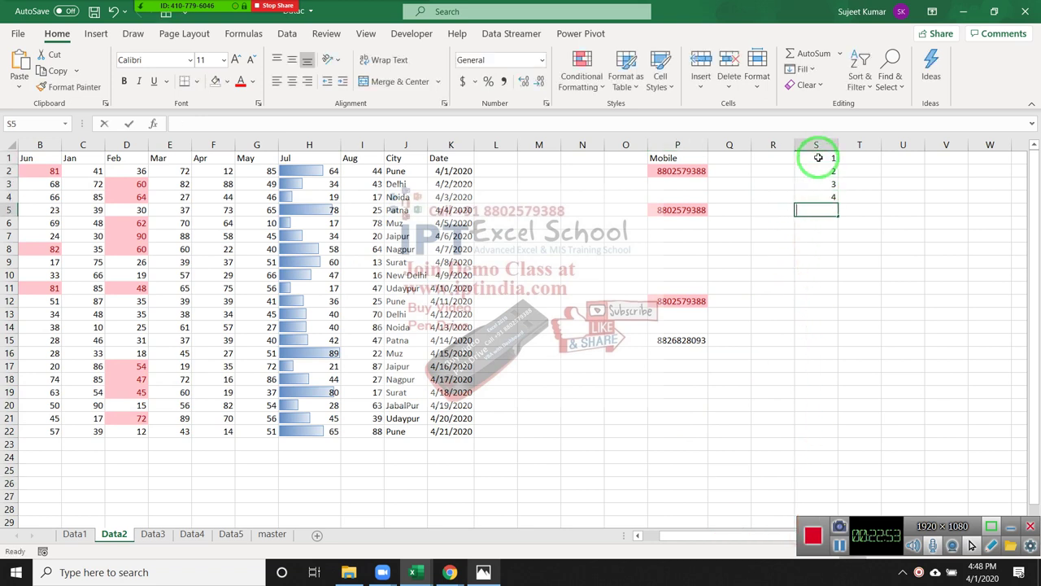
text(5 6 7 8 )
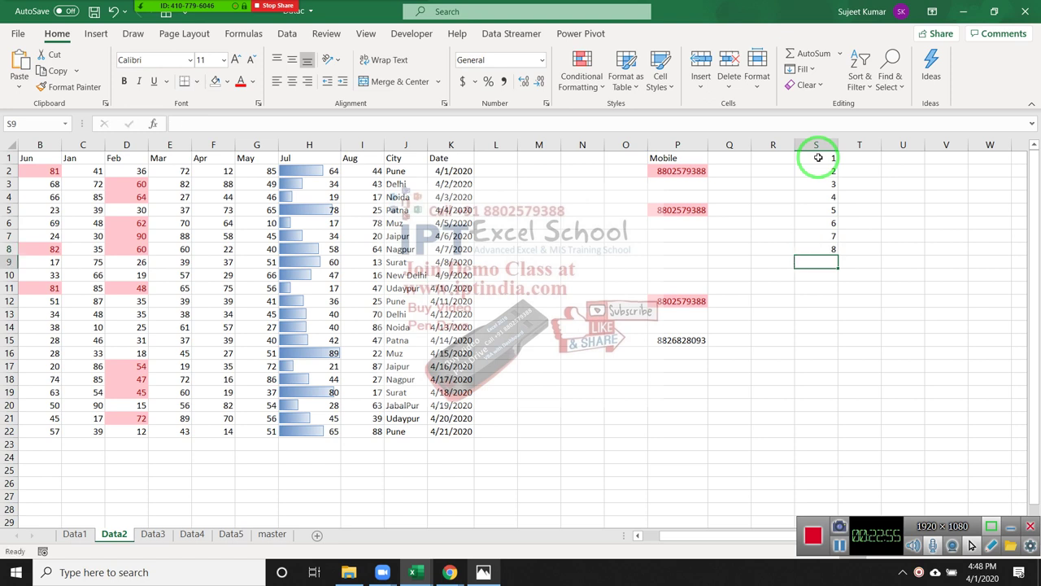
text(9 10)
key(Return)
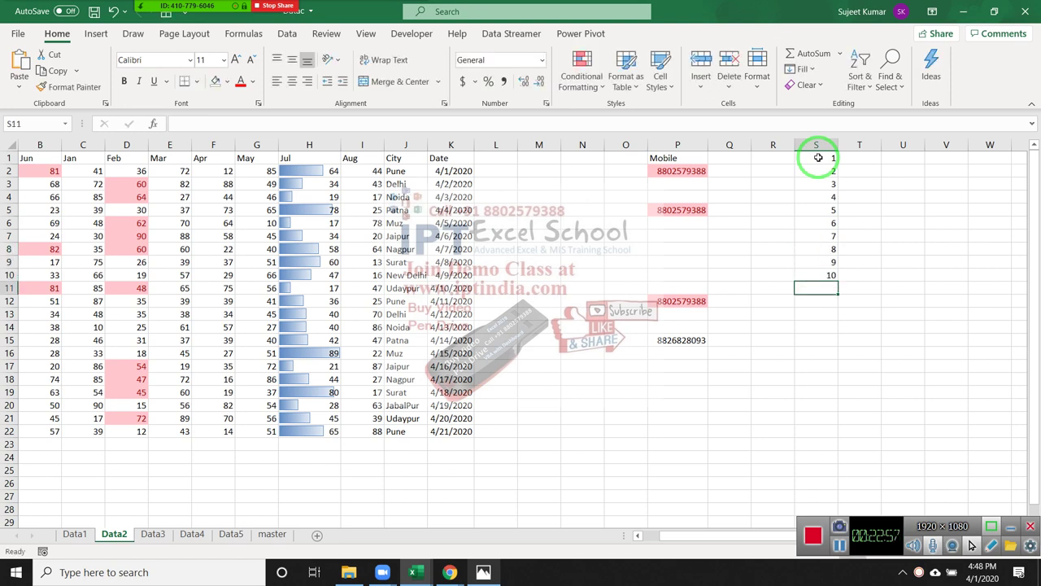
key(Up)
shift+click(818, 157)
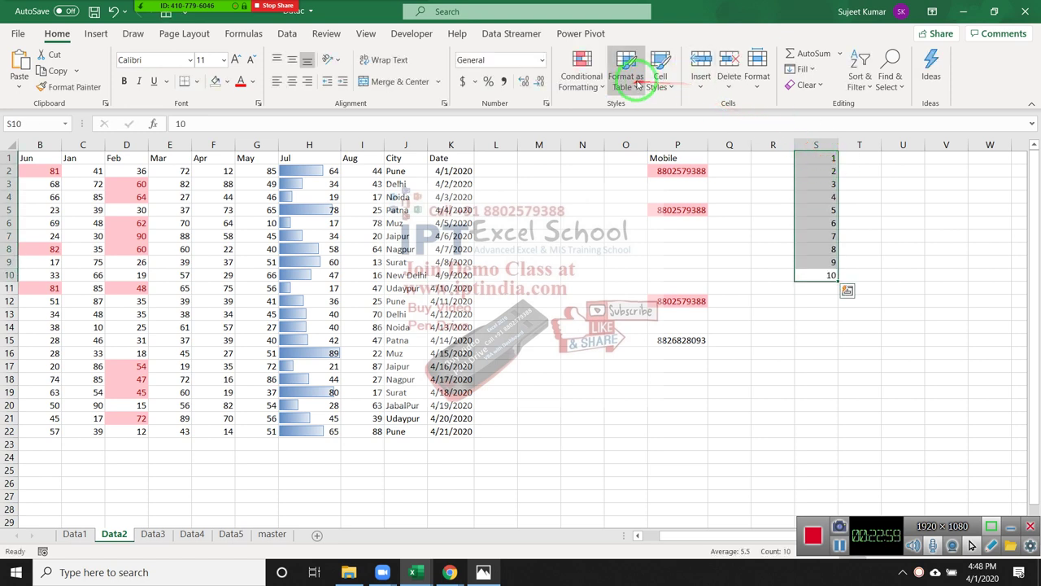
Apply the 3 Arrows (Colored) icon set to the numbers in S1:S10.
click(606, 84)
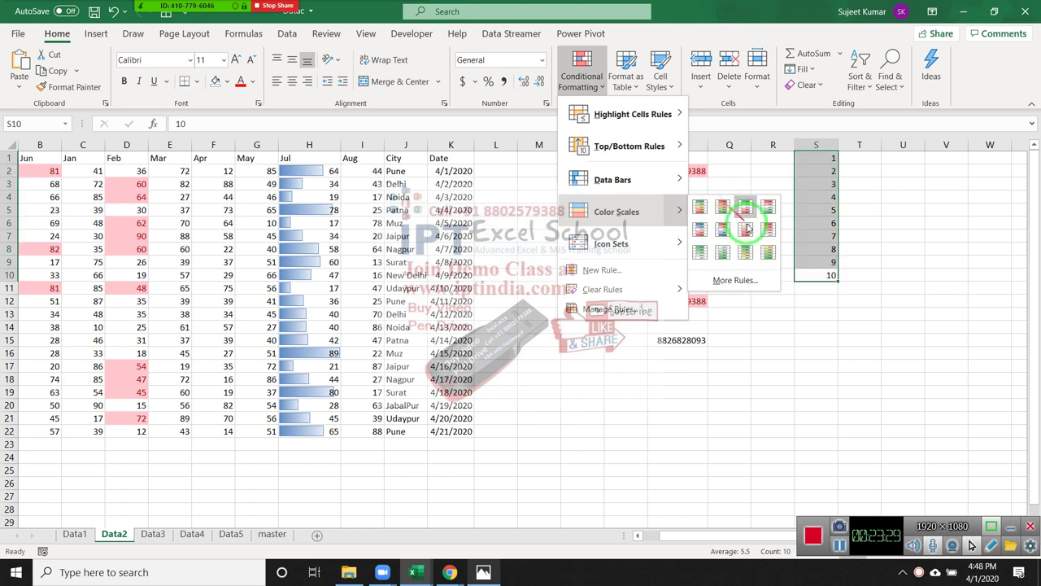
mouse_move(611, 243)
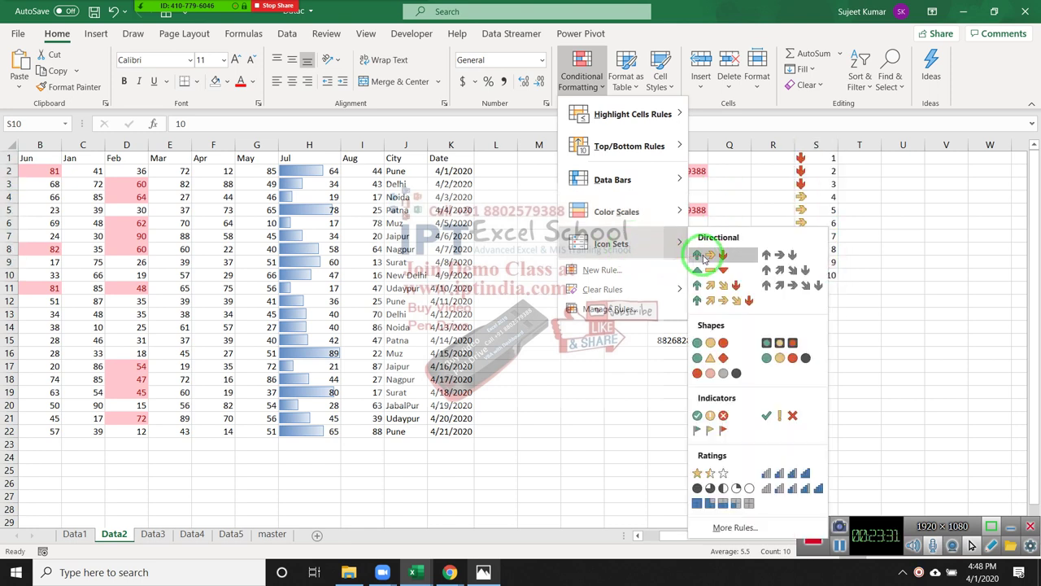
click(705, 257)
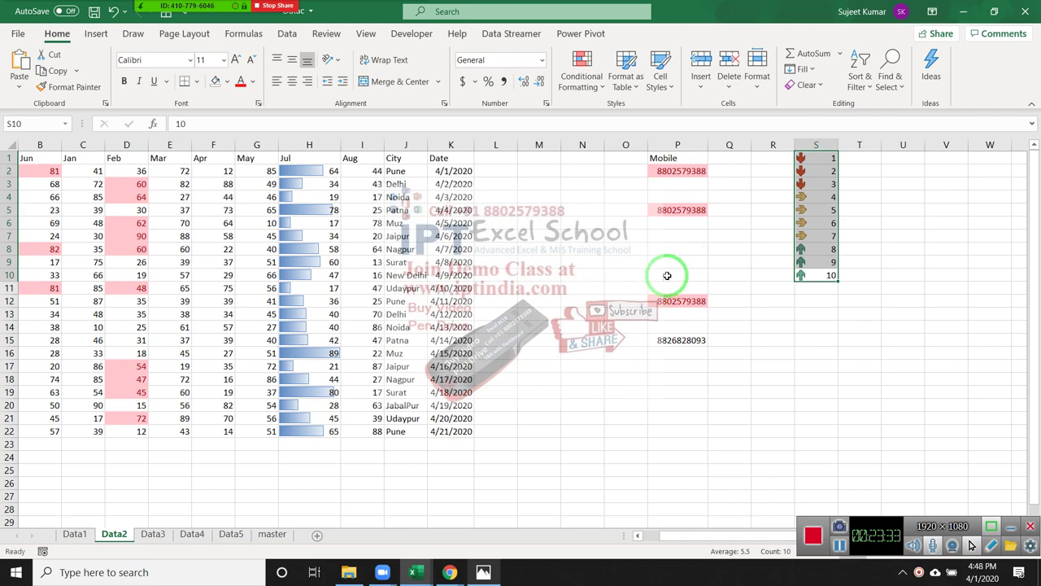
scroll(664, 313, down, 2)
Enter provisional headings in P20 and Q20 and the value 25 in P21.
click(666, 325)
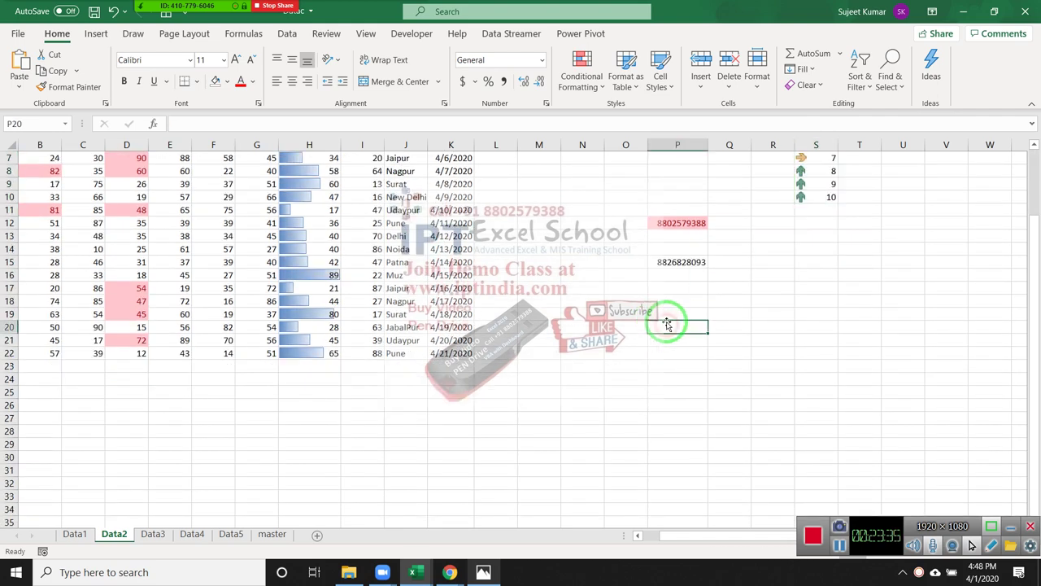
text(Q1)
key(Tab)
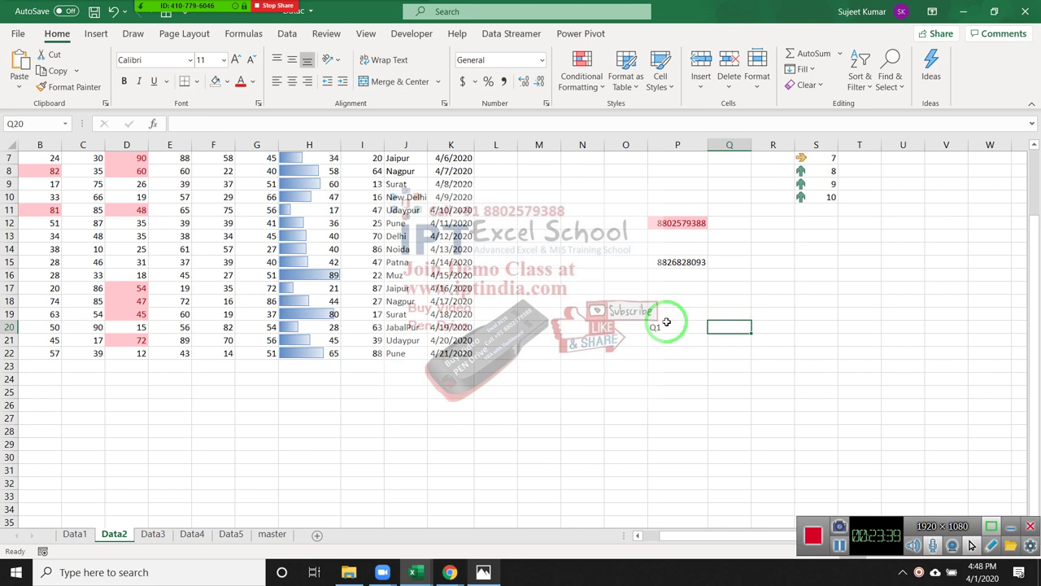
text(Q2)
key(Return)
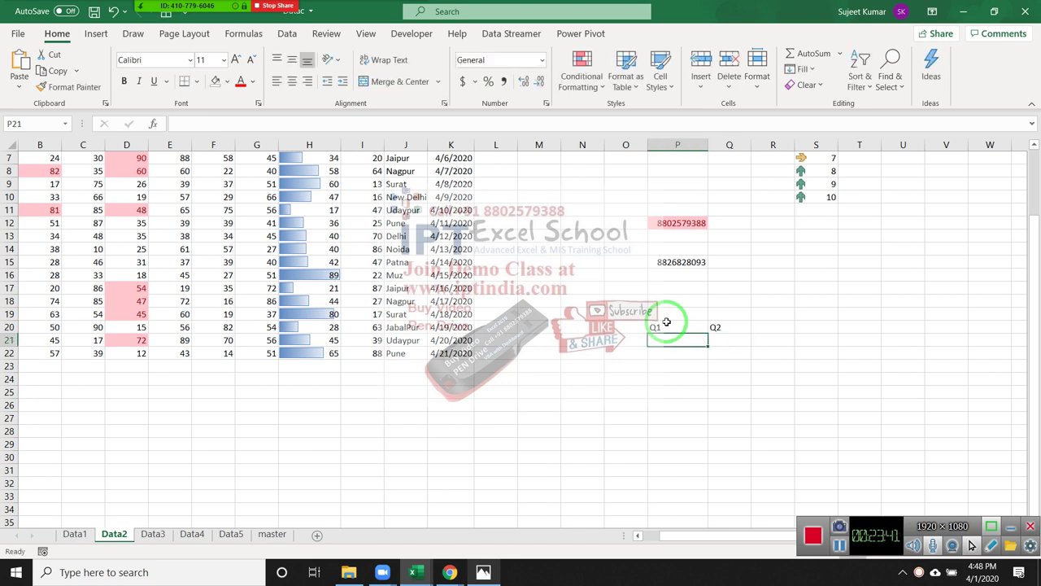
text(25)
key(Up)
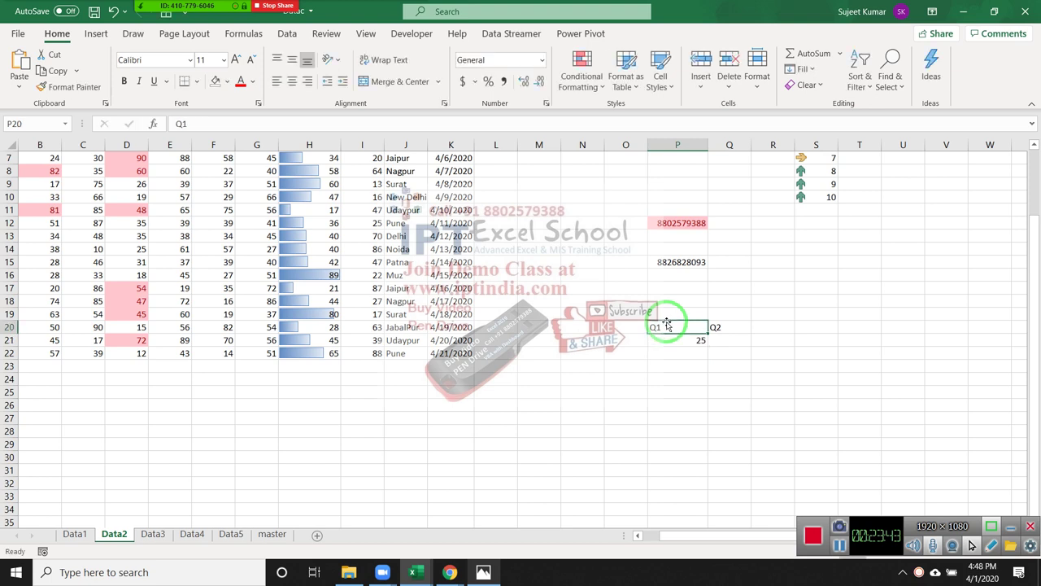
key(Right)
key(Down)
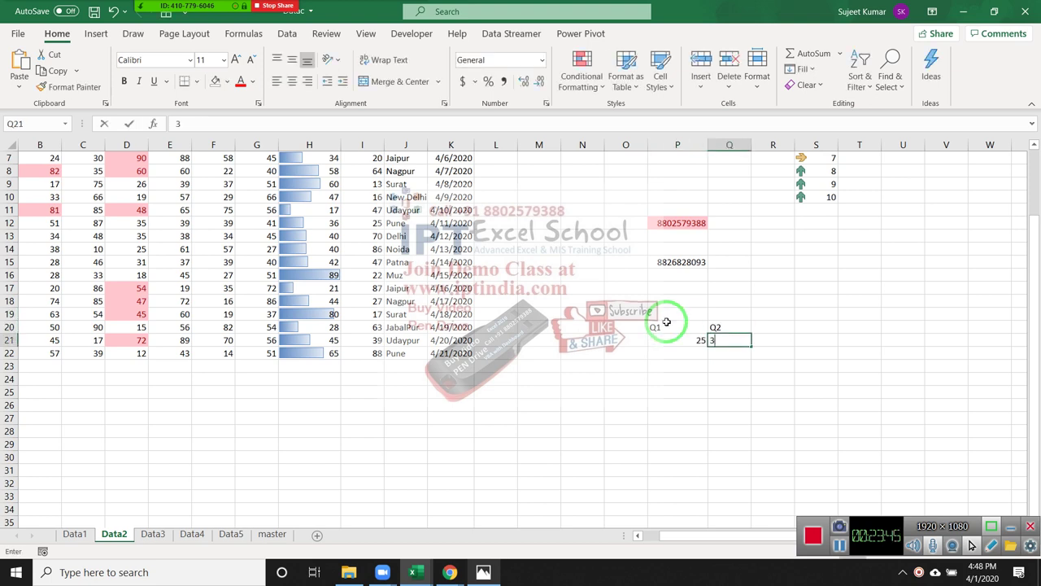
key(Right)
key(Up)
key(Left)
key(Left)
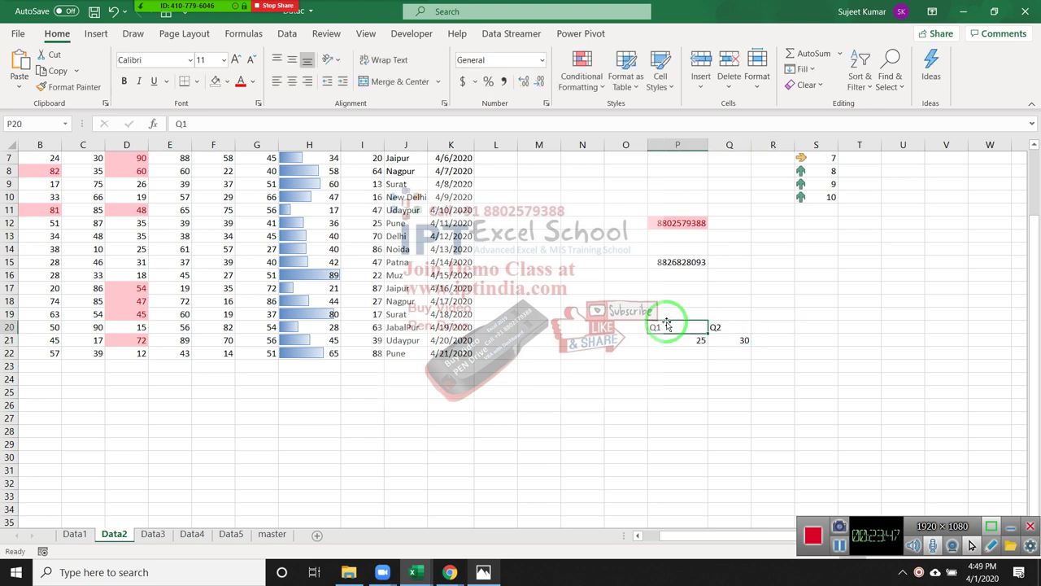
Change the P20 and Q20 headings to Ys and Td.
text(Ys)
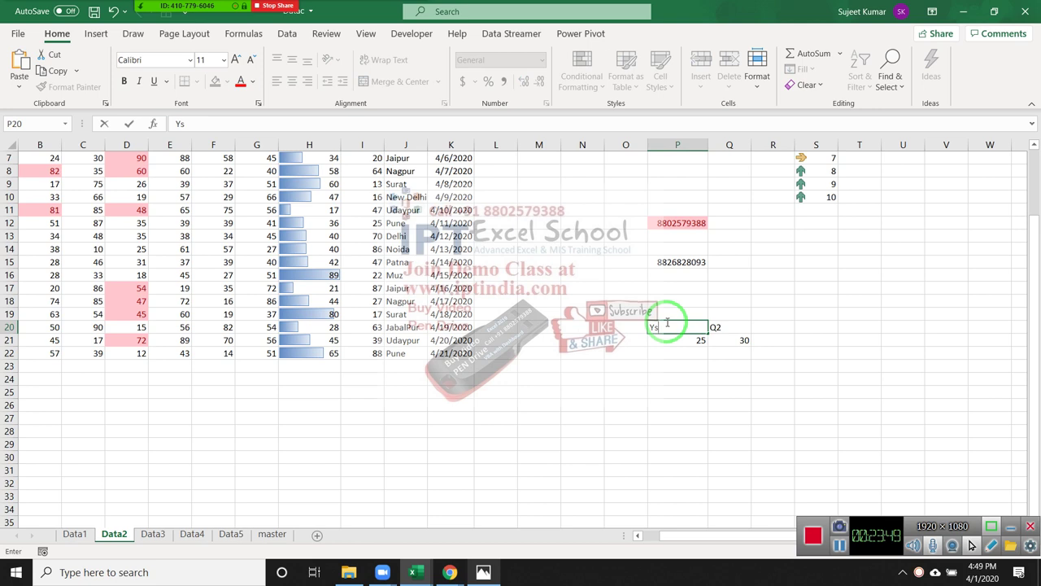
key(Right)
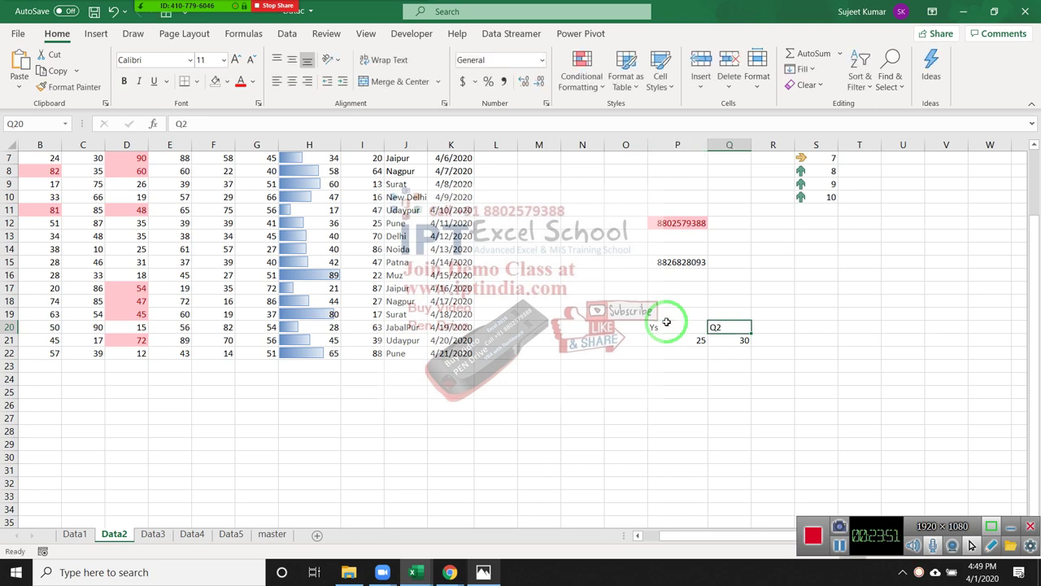
text(Tf)
key(Left)
key(Right)
text(T)
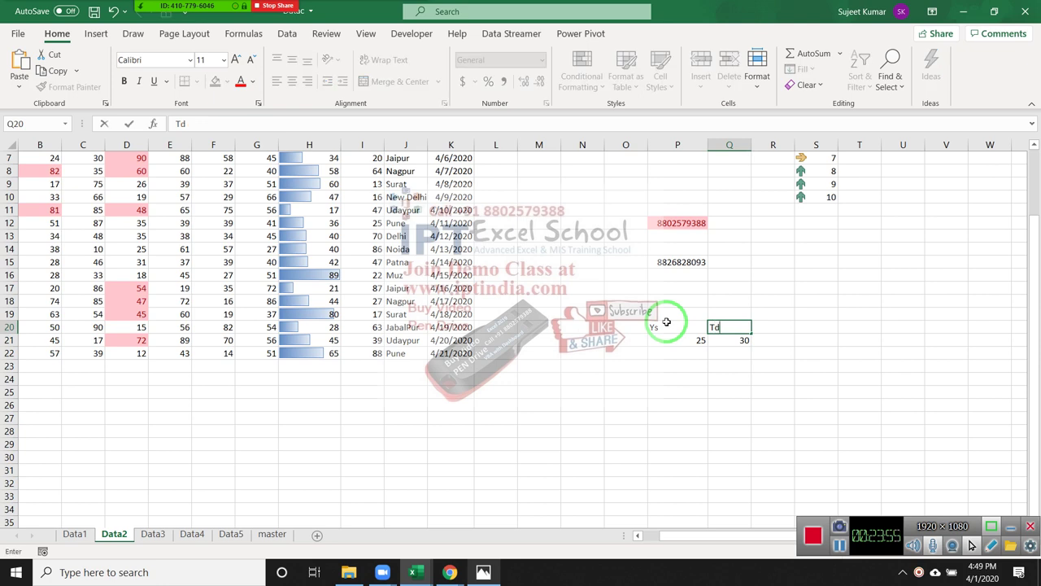
key(Return)
click(768, 340)
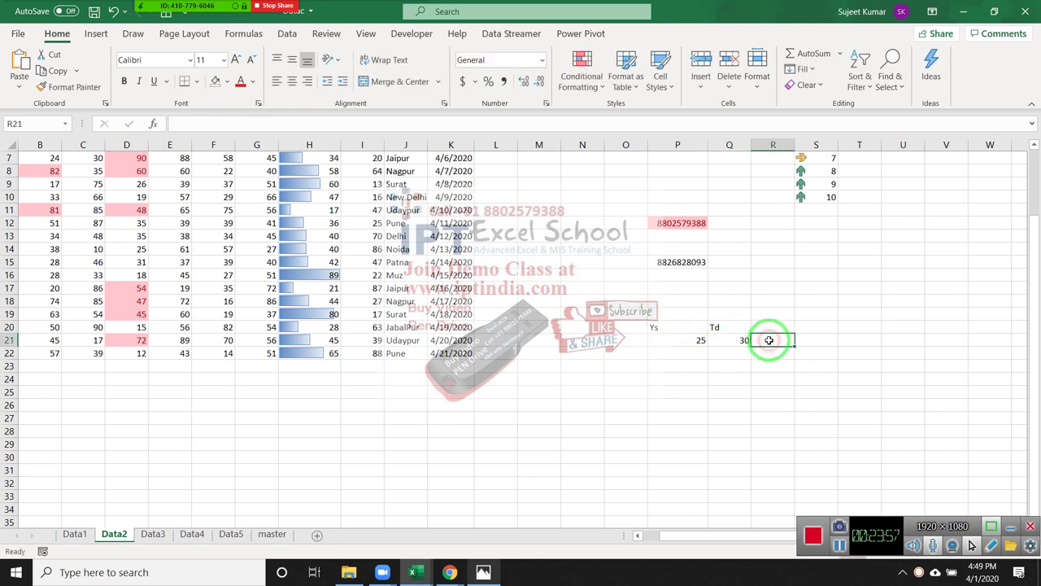
Apply the 3 Arrows (Colored) icon set to the values 25 and 30 in P21:Q21.
drag(684, 341, 737, 340)
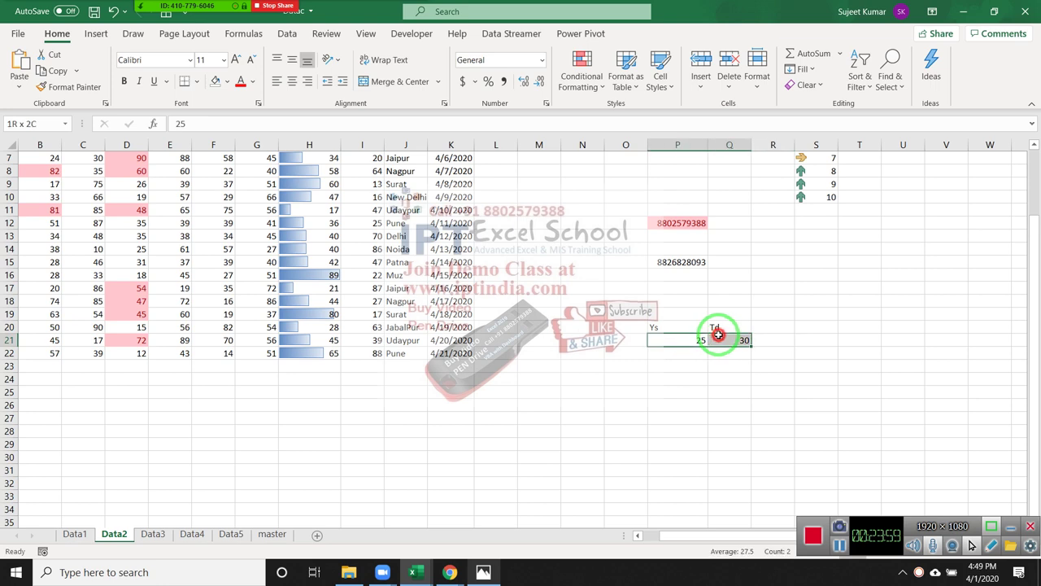
click(581, 75)
mouse_move(612, 244)
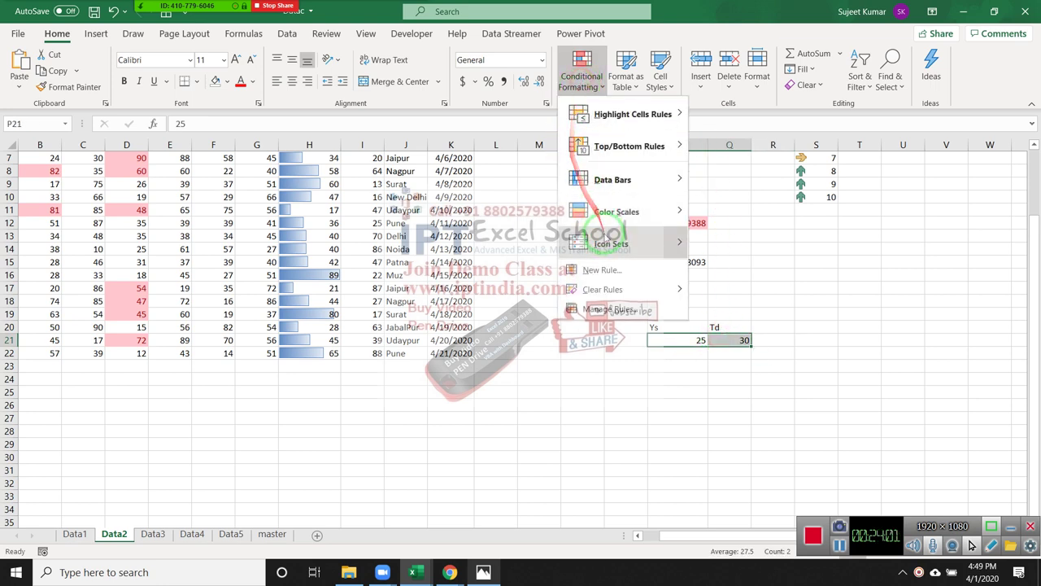
click(710, 254)
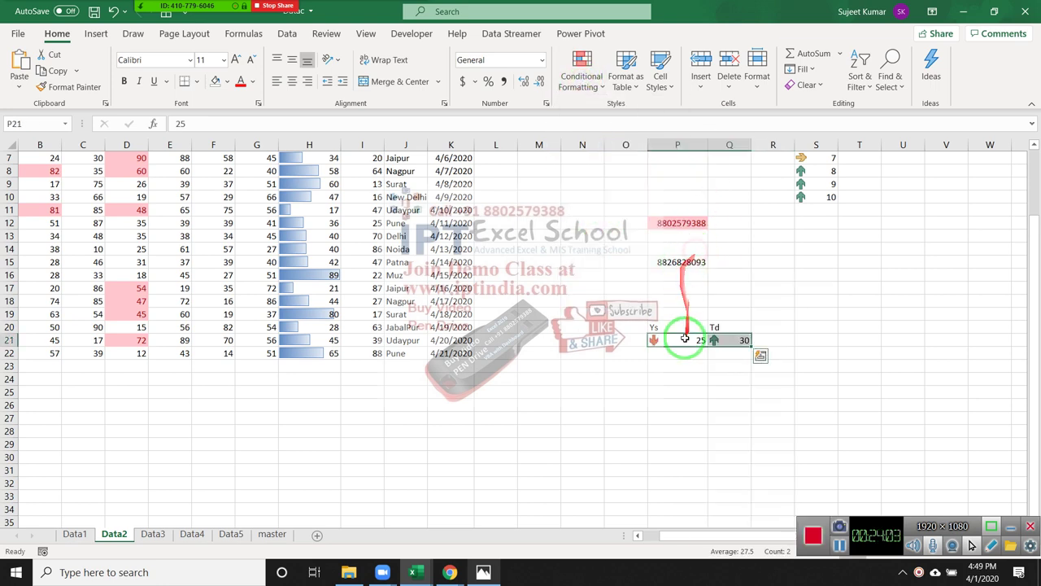
click(682, 369)
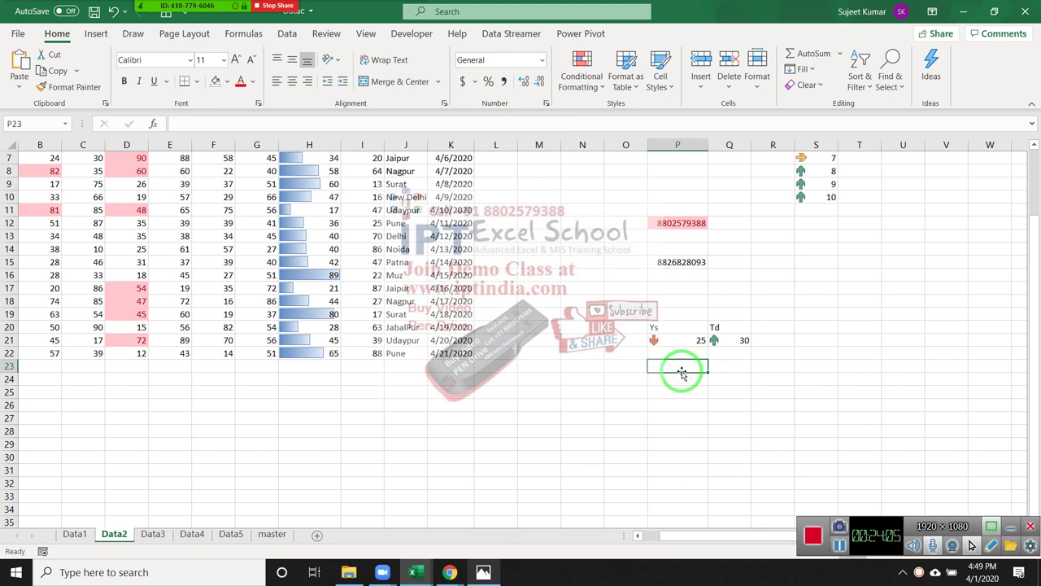
Change P21 from 25 to 36 and compare its arrow with Q21's.
click(682, 342)
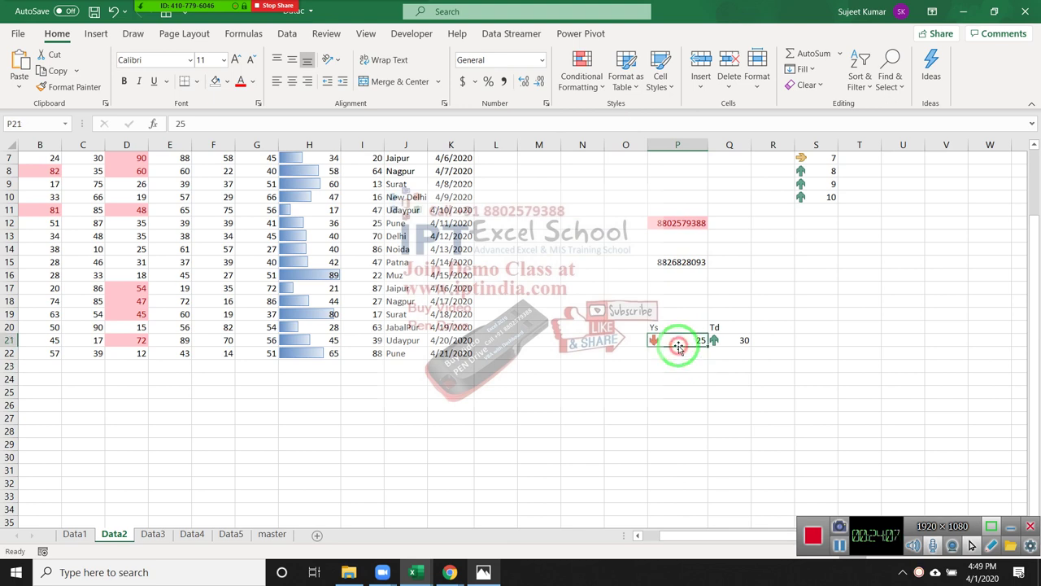
text(36)
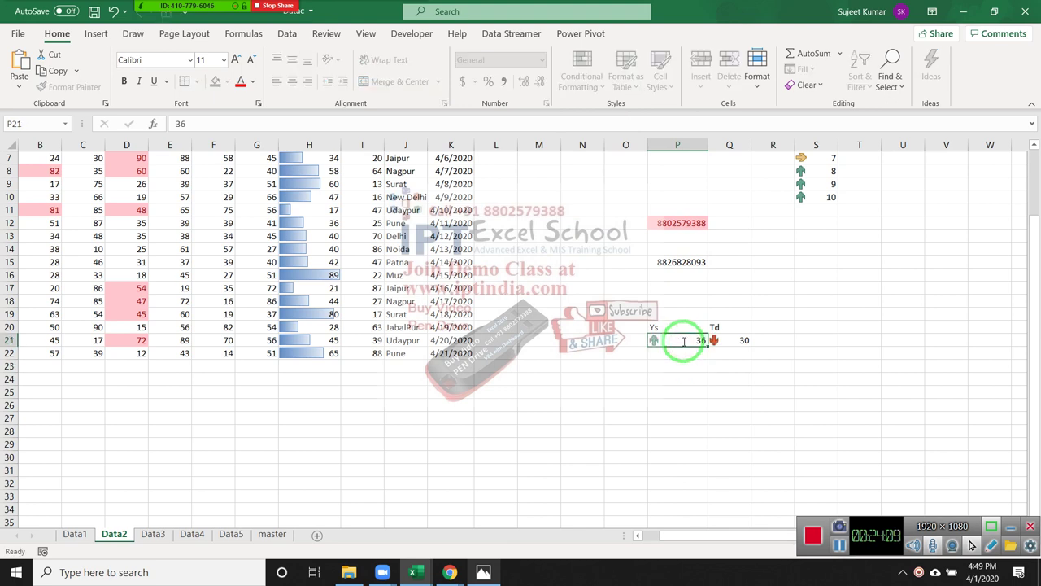
key(Return)
key(Up)
key(Right)
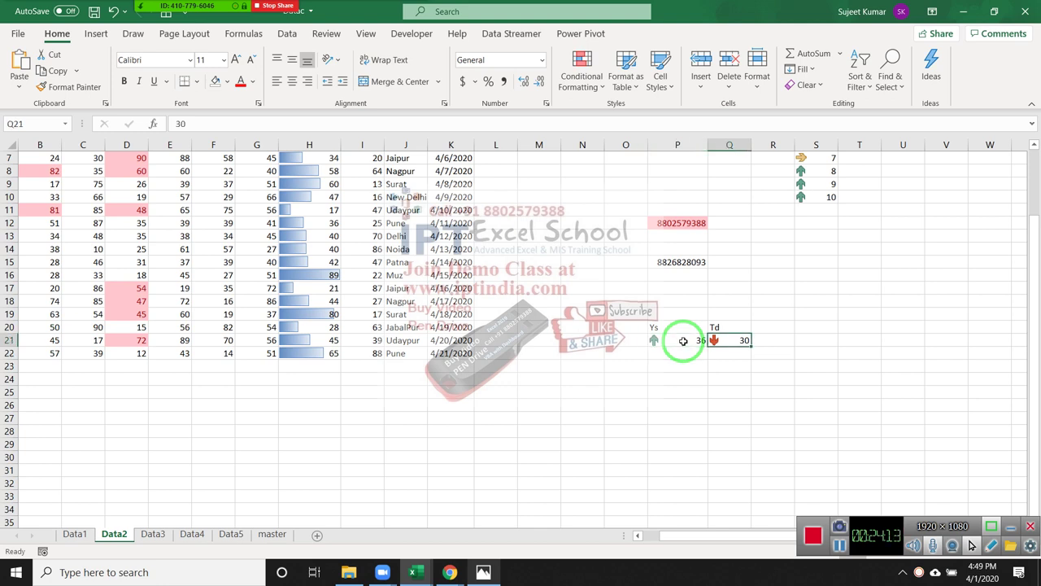
key(Left)
key(Right)
key(Left)
key(Right)
key(Left)
key(Right)
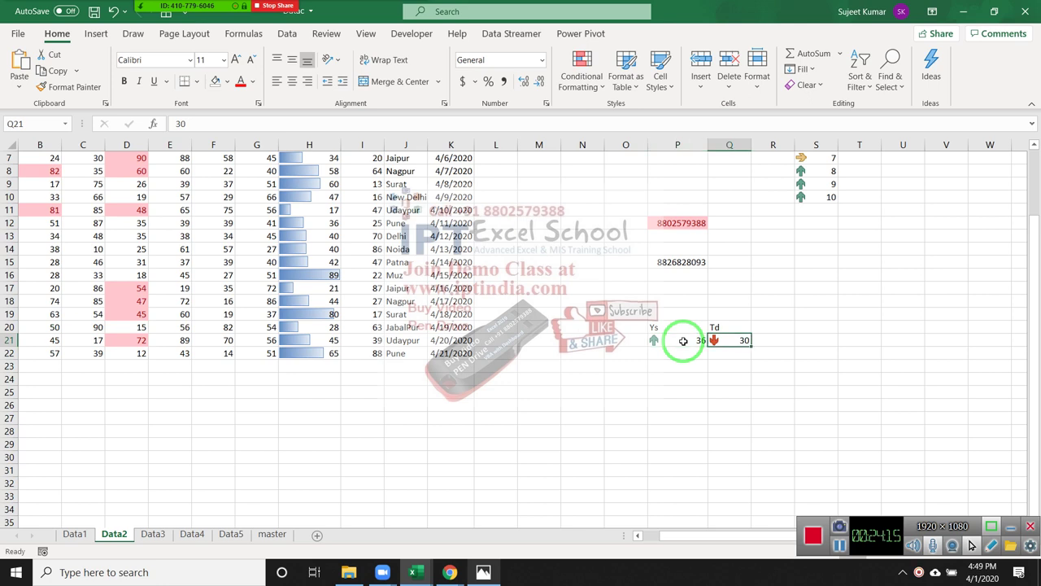